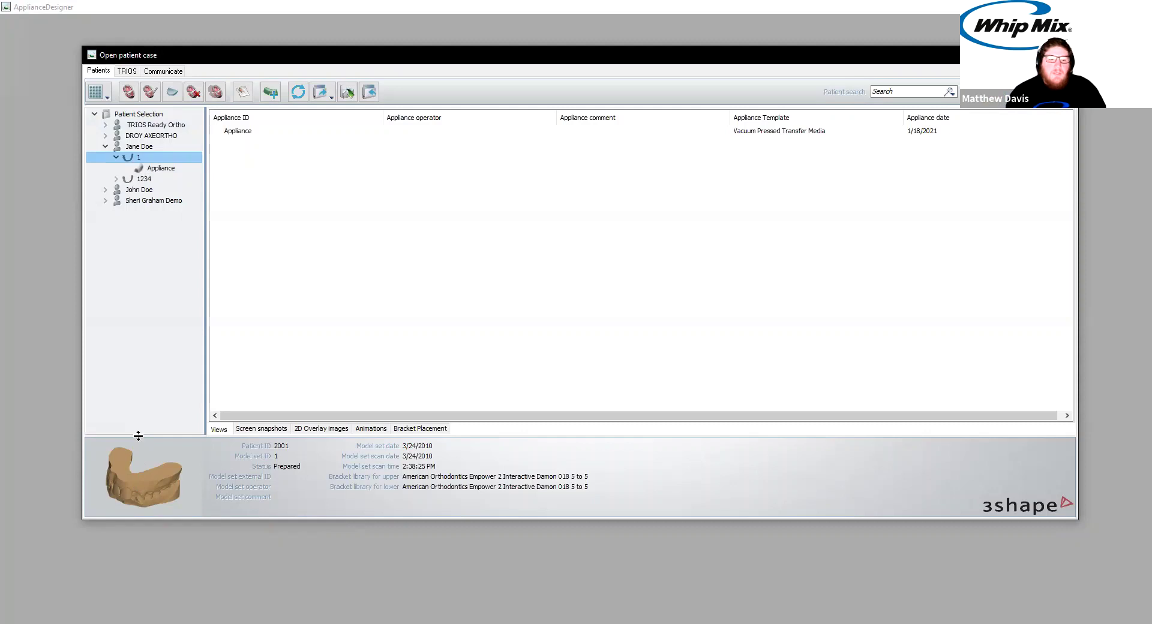
Enlarge the details pane beneath the patient case list
{"action": "left_click_drag", "start_coordinate": [136, 436], "coordinate": [136, 348]}
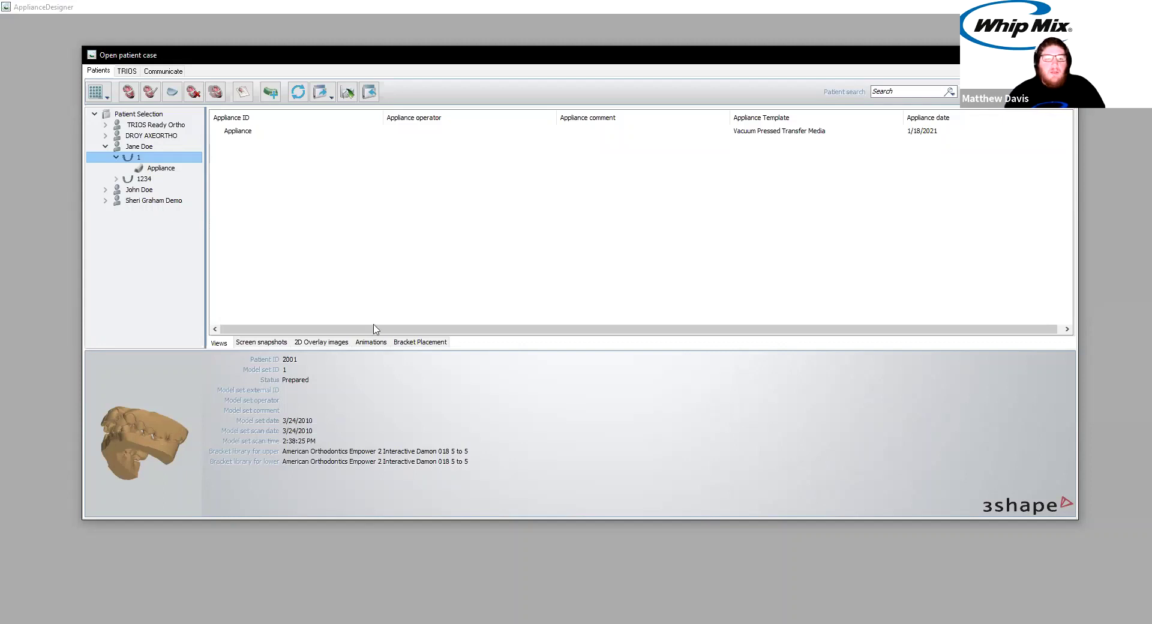
{"action": "left_click", "coordinate": [268, 94]}
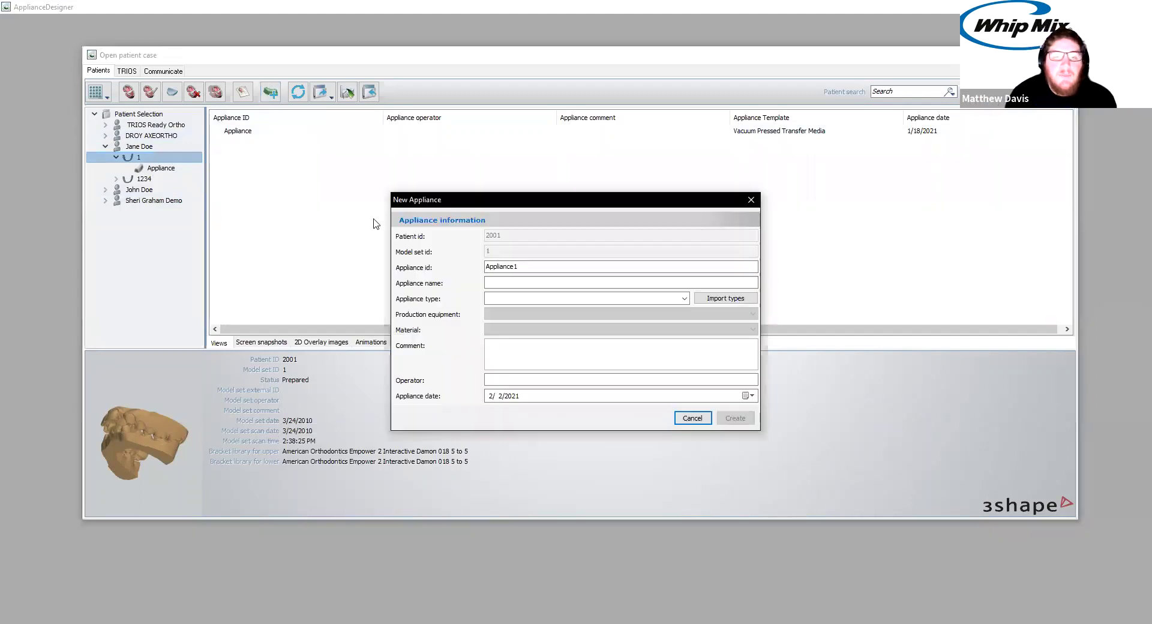
{"action": "left_click", "coordinate": [639, 300]}
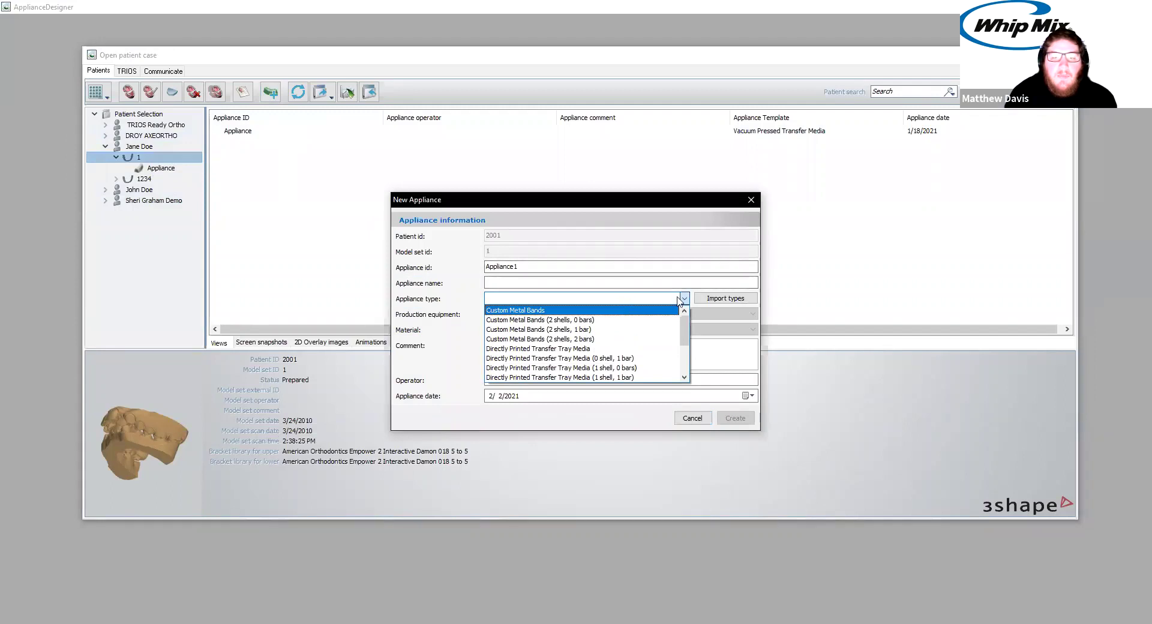
{"action": "left_click", "coordinate": [705, 422]}
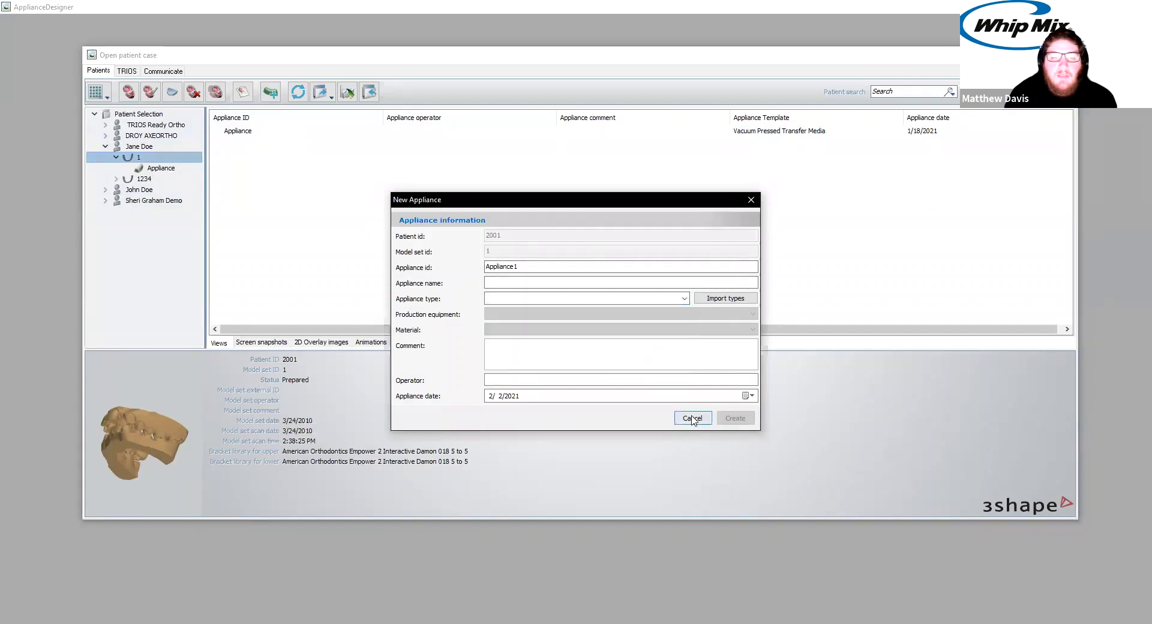
{"action": "key", "text": "Escape"}
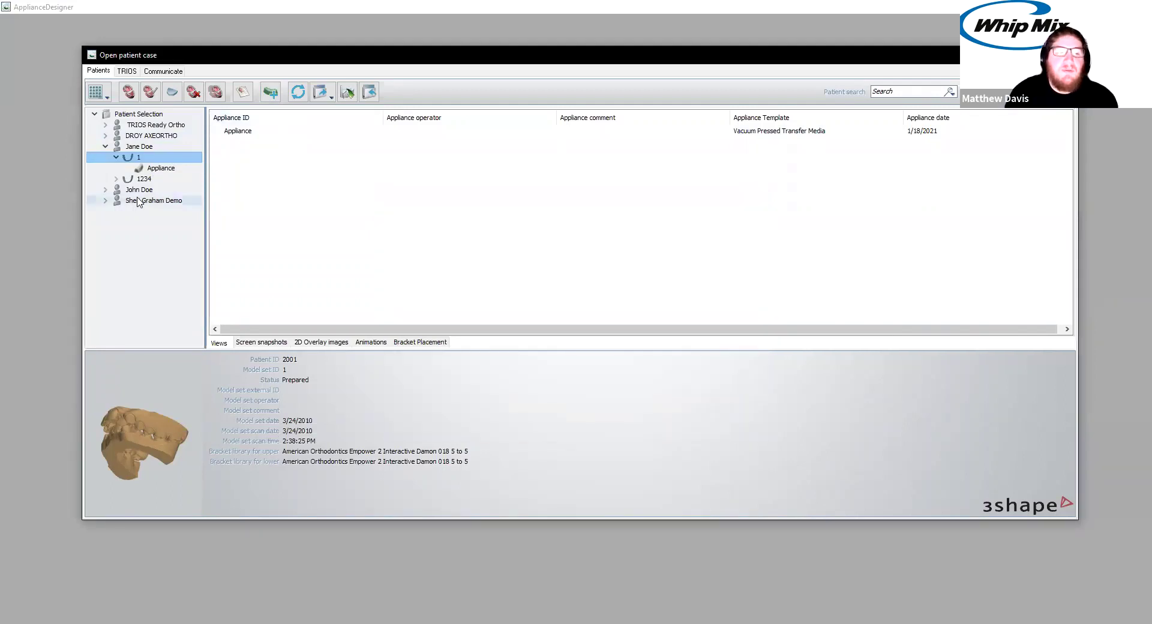
{"action": "right_click", "coordinate": [139, 163]}
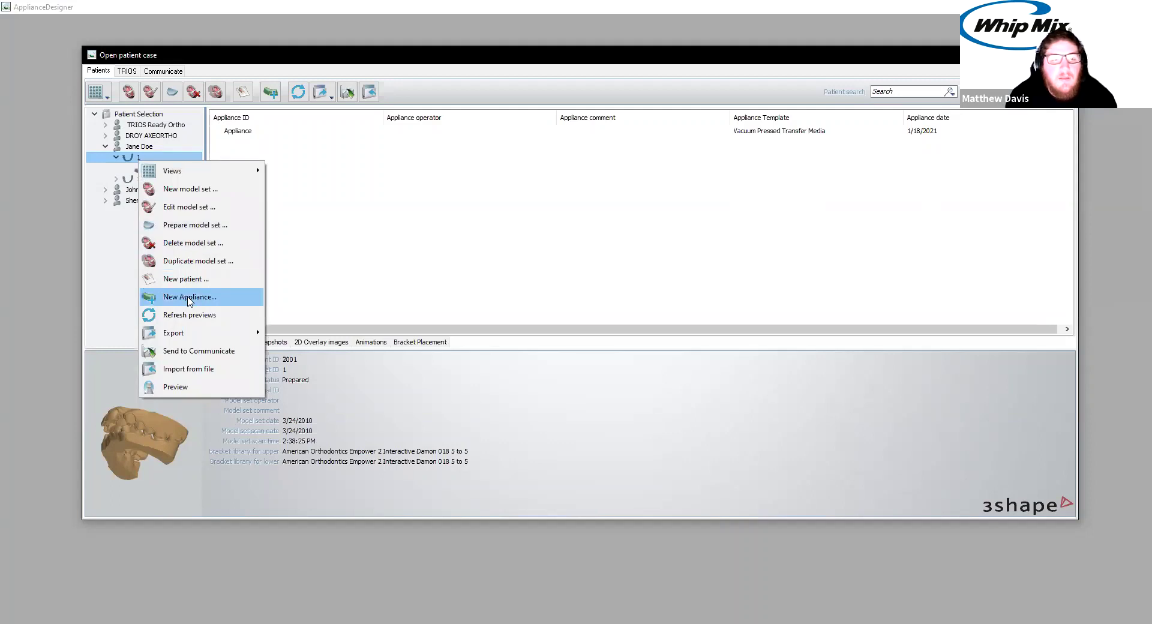
{"action": "left_click", "coordinate": [121, 157]}
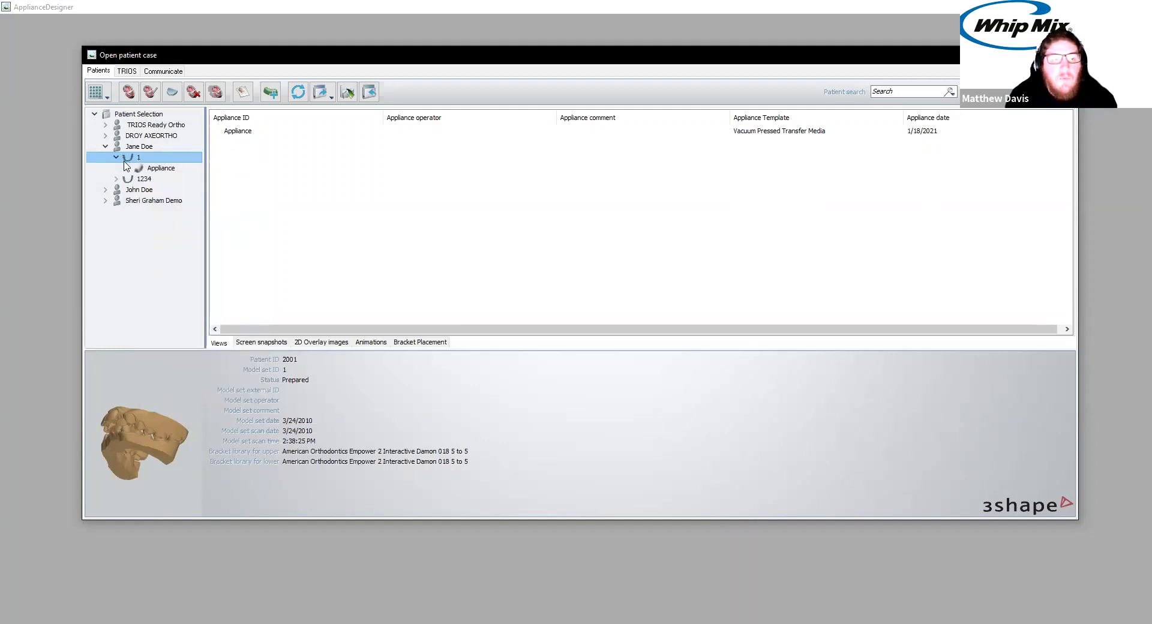
Start a new appliance for the selected model set and set its appliance type to Splint
{"action": "left_click", "coordinate": [270, 91]}
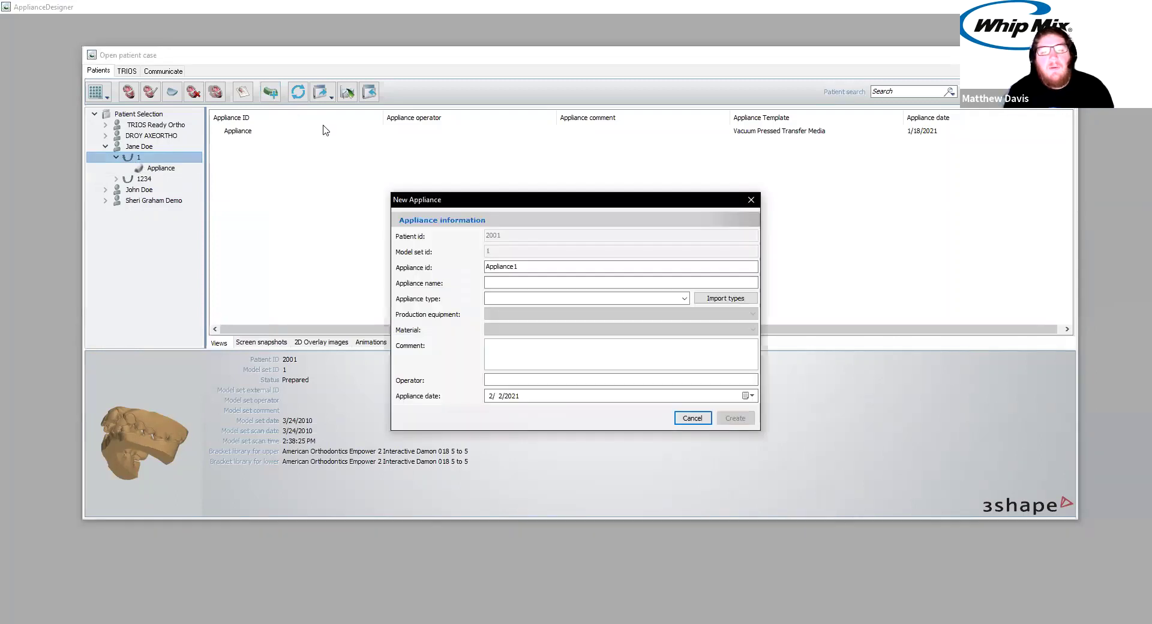
{"action": "left_click", "coordinate": [549, 283]}
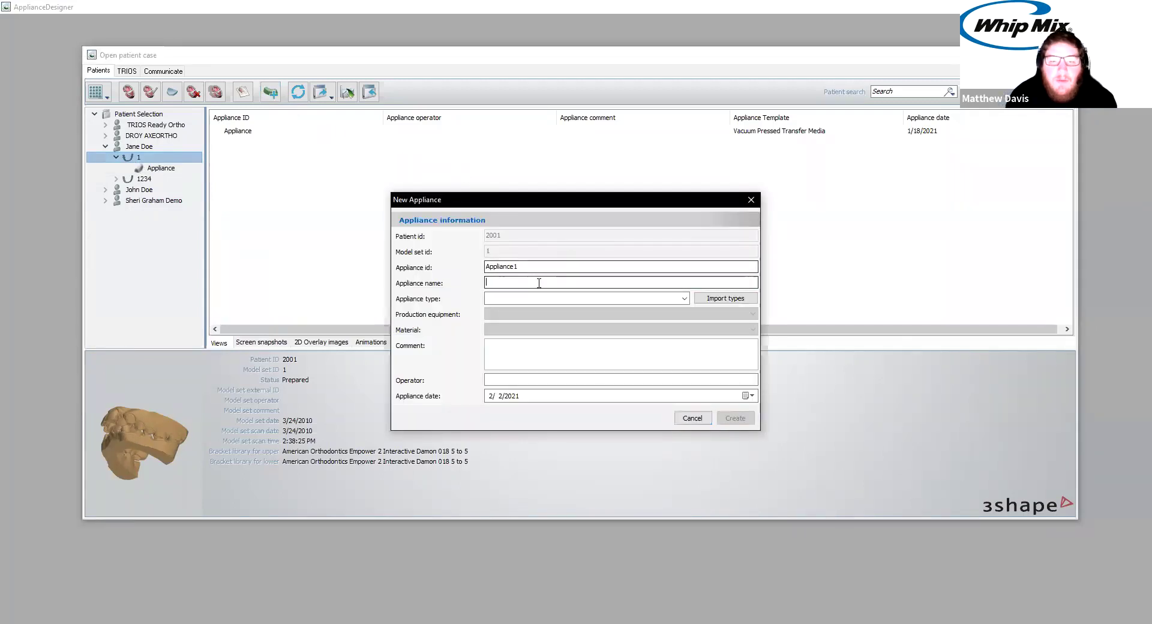
{"action": "left_click_drag", "start_coordinate": [531, 266], "coordinate": [480, 266]}
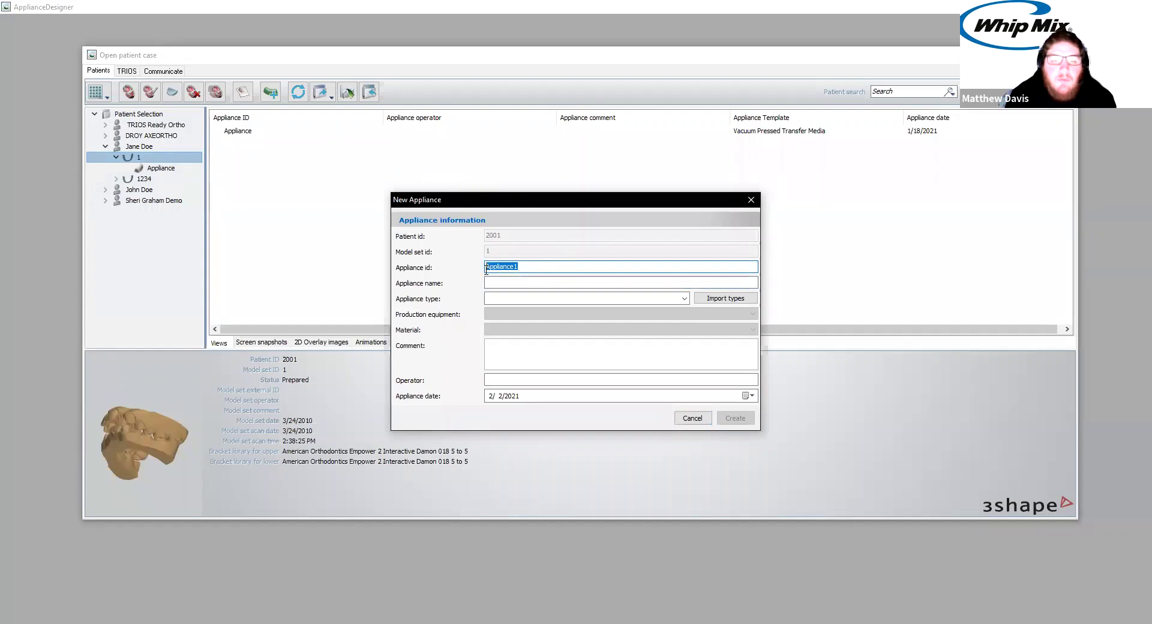
{"action": "left_click", "coordinate": [511, 282]}
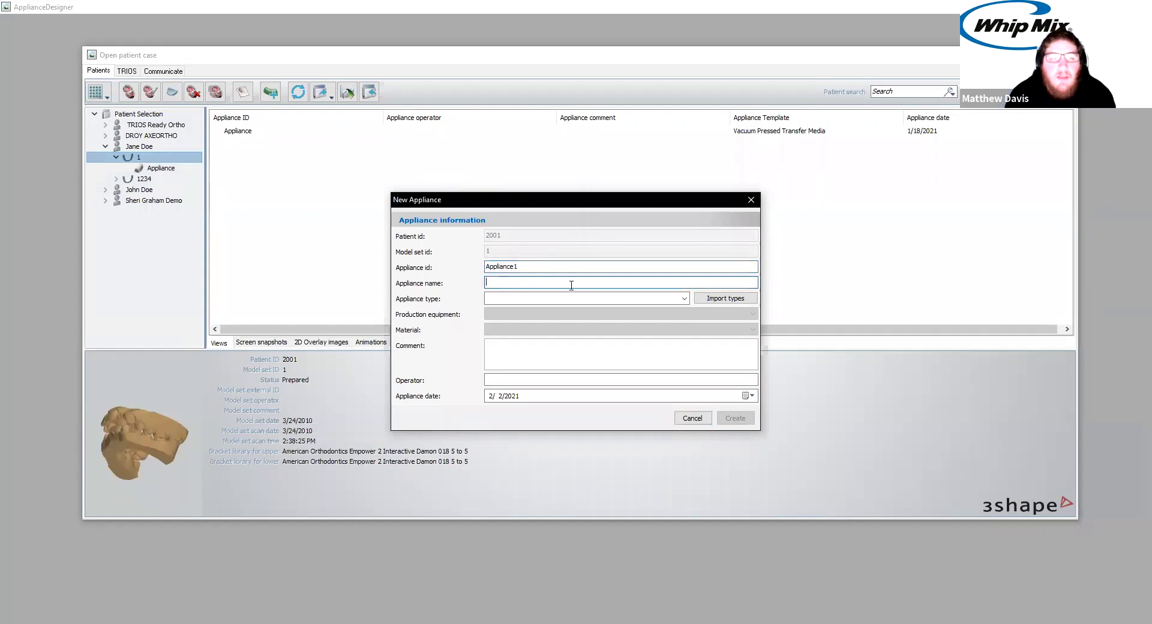
{"action": "left_click", "coordinate": [684, 298]}
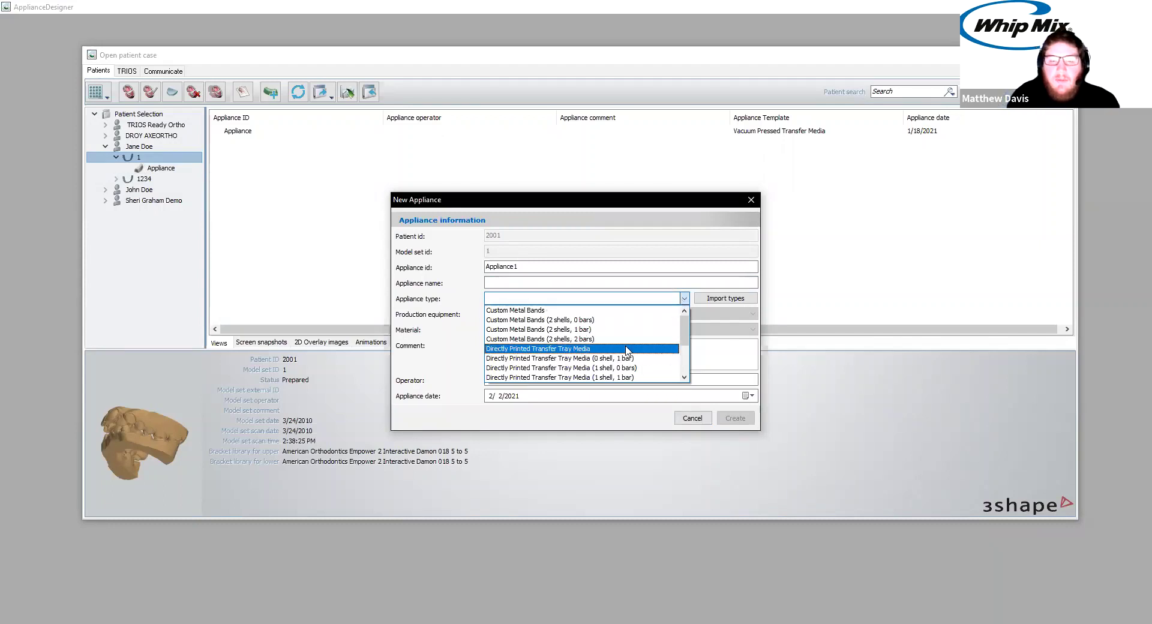
{"action": "scroll", "coordinate": [580, 354], "scroll_direction": "down", "scroll_amount": 3}
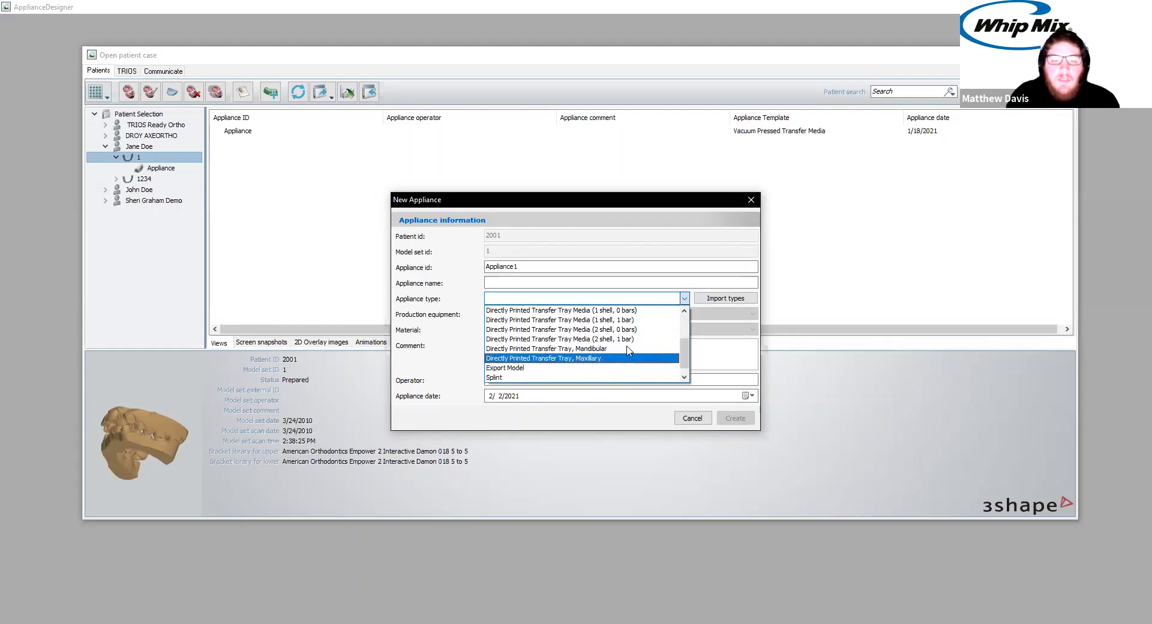
{"action": "scroll", "coordinate": [581, 353], "scroll_direction": "up", "scroll_amount": 3}
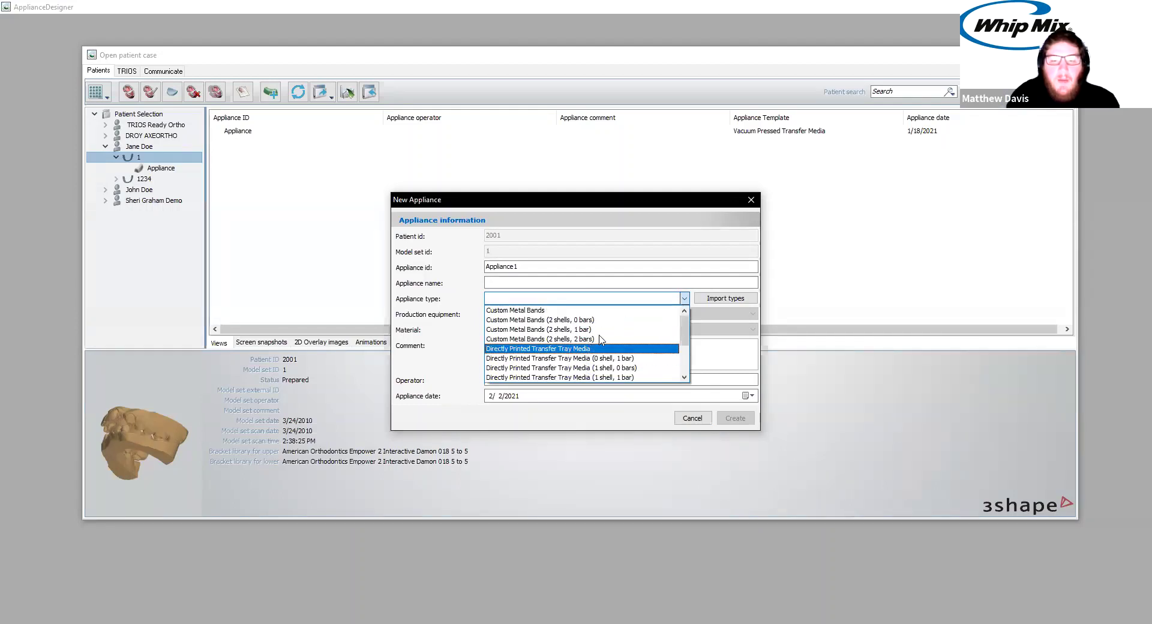
{"action": "scroll", "coordinate": [606, 334], "scroll_direction": "down", "scroll_amount": 3}
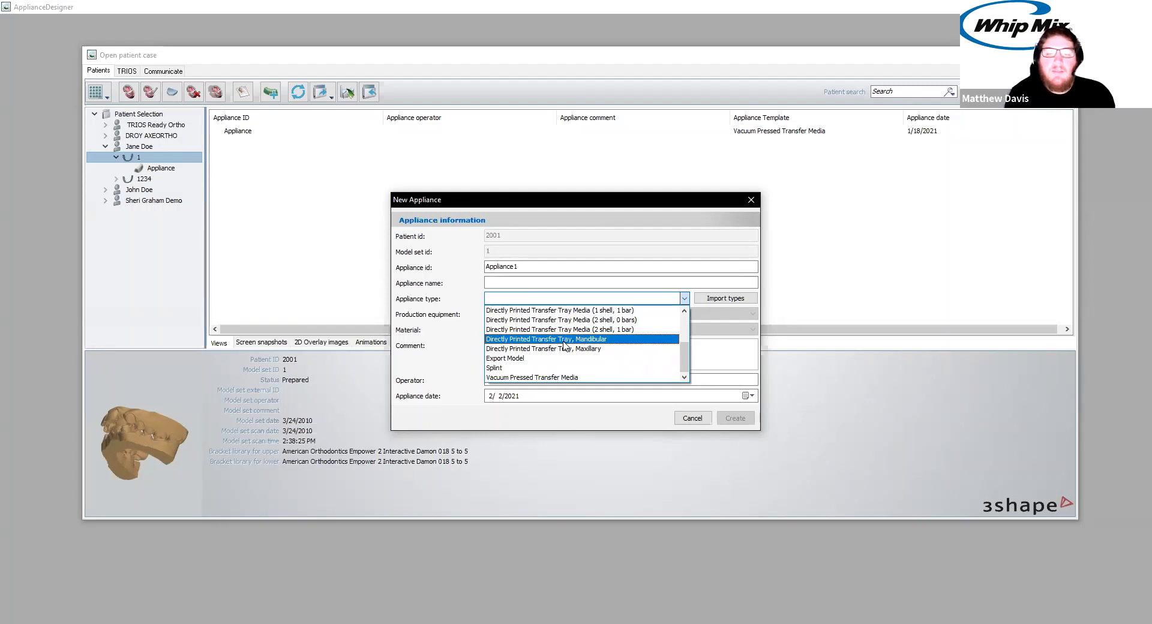
{"action": "left_click", "coordinate": [516, 368]}
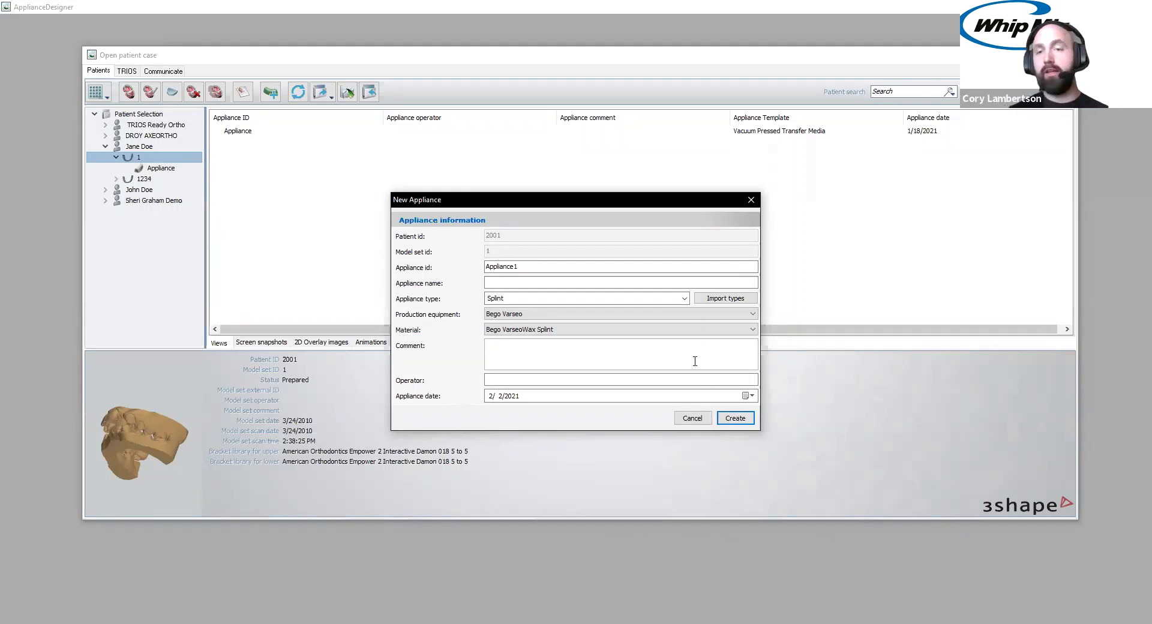
Review the full list of available appliance types and pick Splint again
{"action": "left_click", "coordinate": [684, 298]}
{"action": "scroll", "coordinate": [650, 328], "scroll_direction": "up", "scroll_amount": 6}
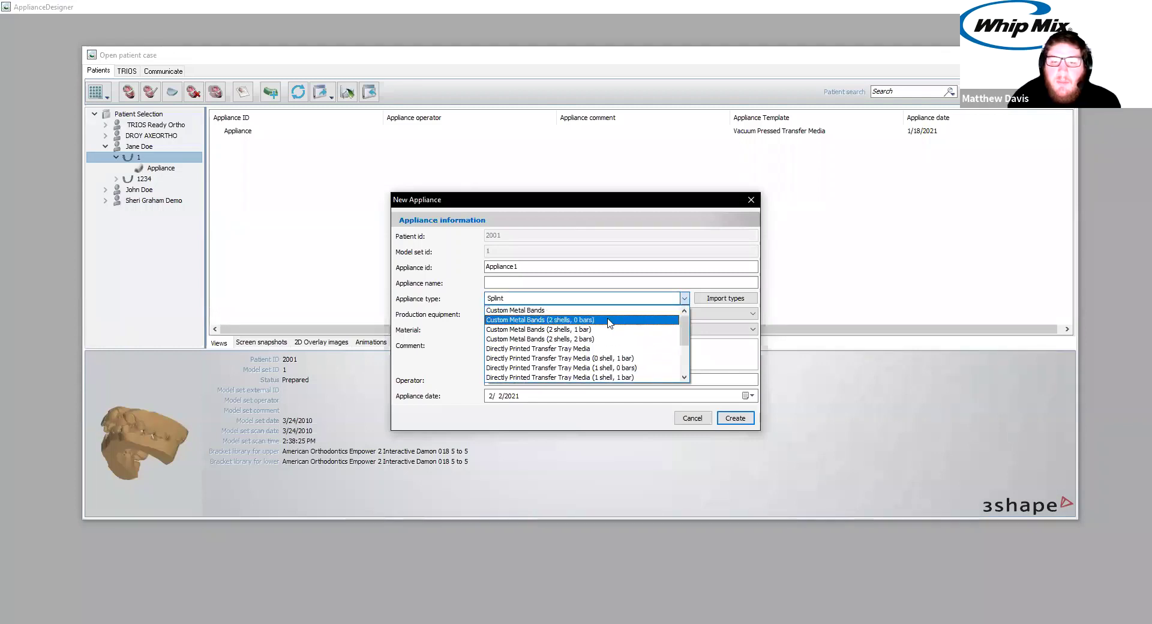
{"action": "scroll", "coordinate": [619, 351], "scroll_direction": "down", "scroll_amount": 3}
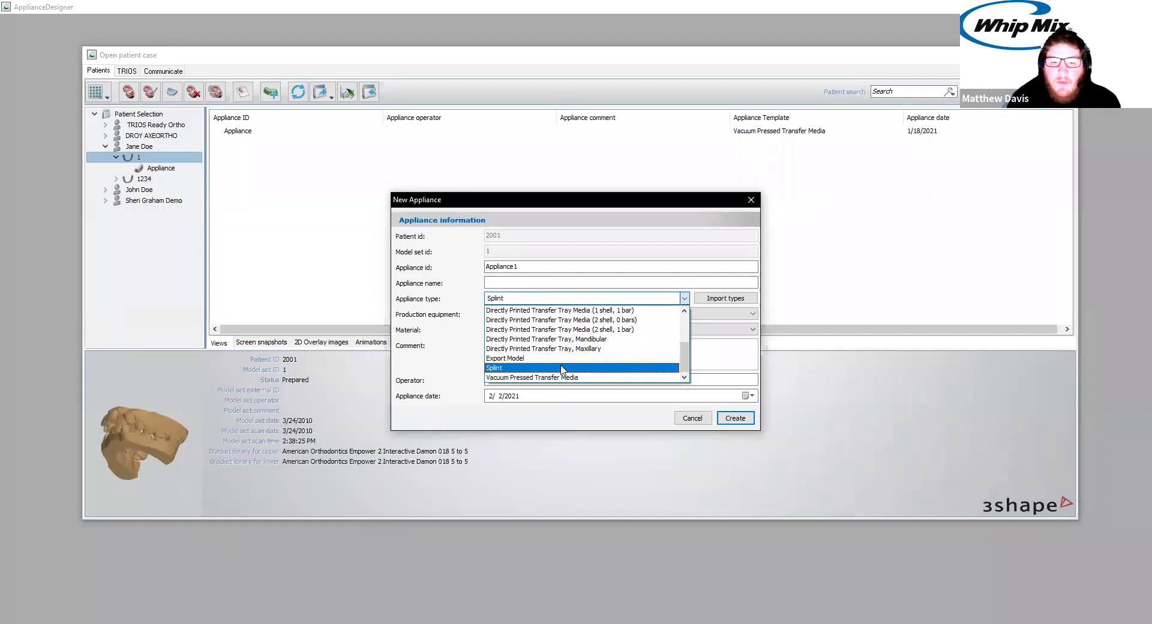
{"action": "left_click", "coordinate": [561, 368]}
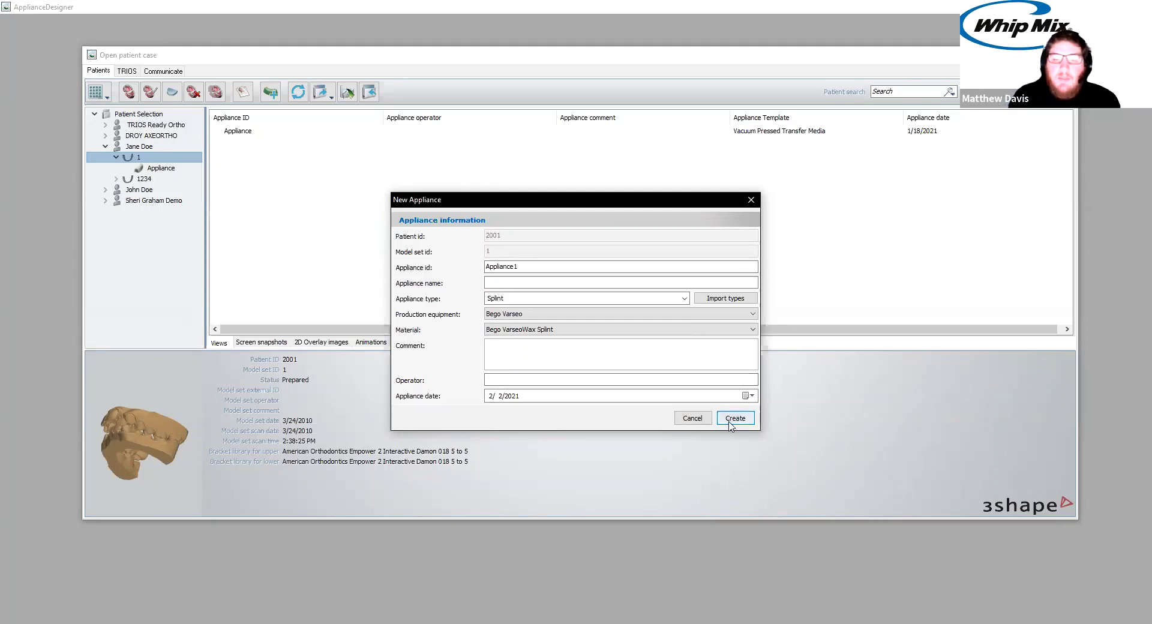
Keep Bego Varseo as production equipment and Bego VarseoWax Splint as material, and create the splint appliance
{"action": "left_click", "coordinate": [642, 314]}
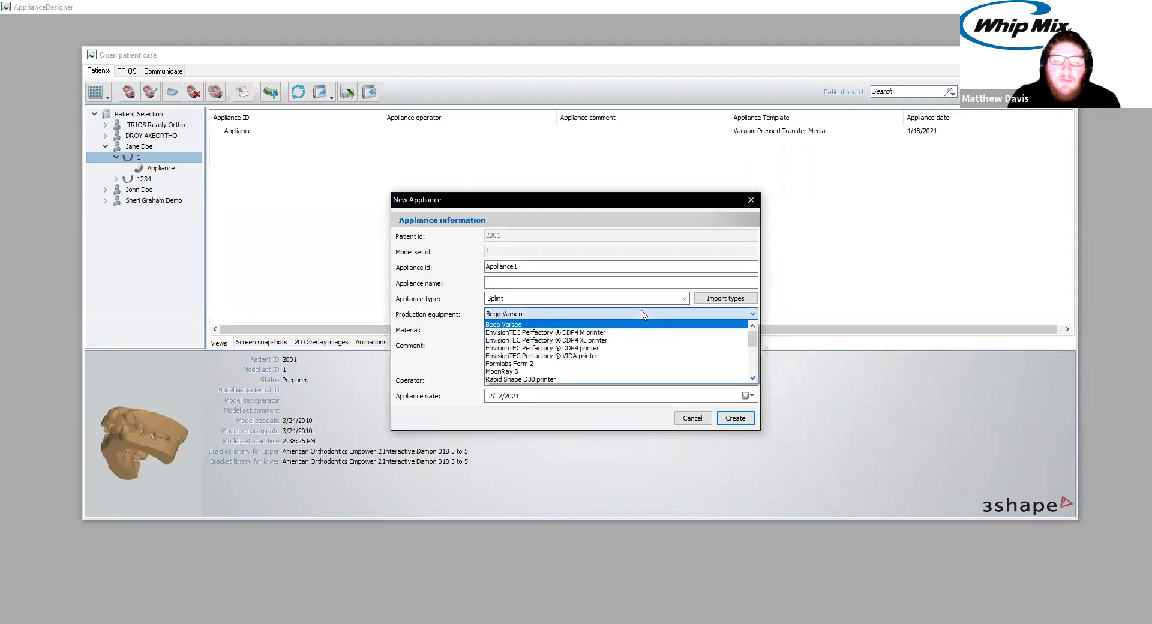
{"action": "left_click", "coordinate": [724, 319]}
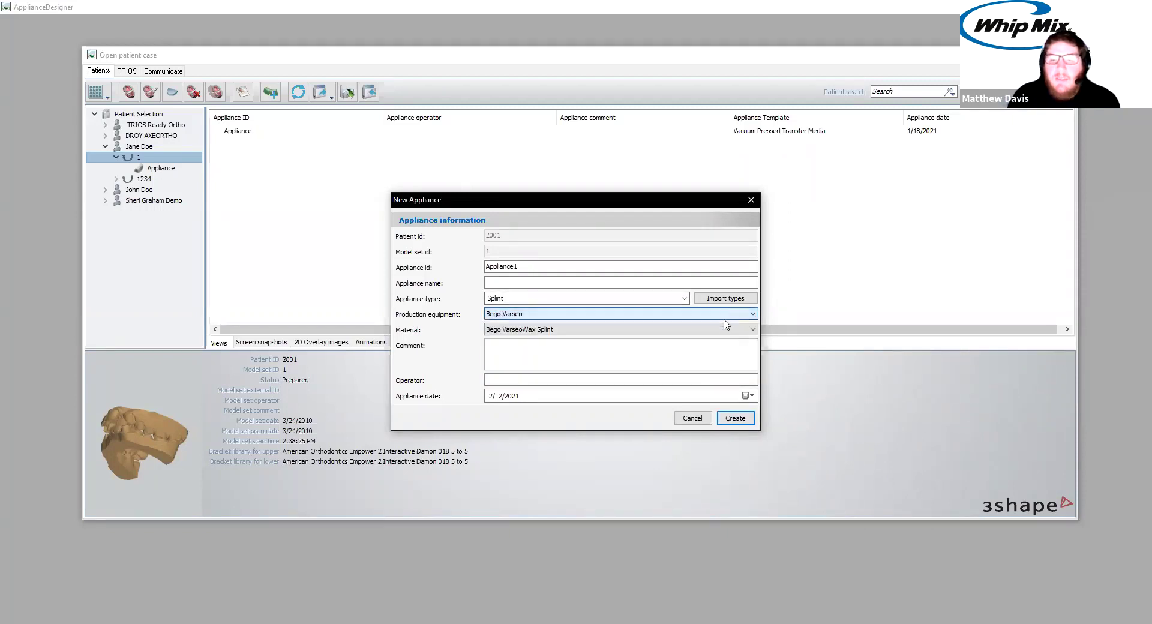
{"action": "left_click", "coordinate": [726, 329]}
{"action": "left_click", "coordinate": [726, 339]}
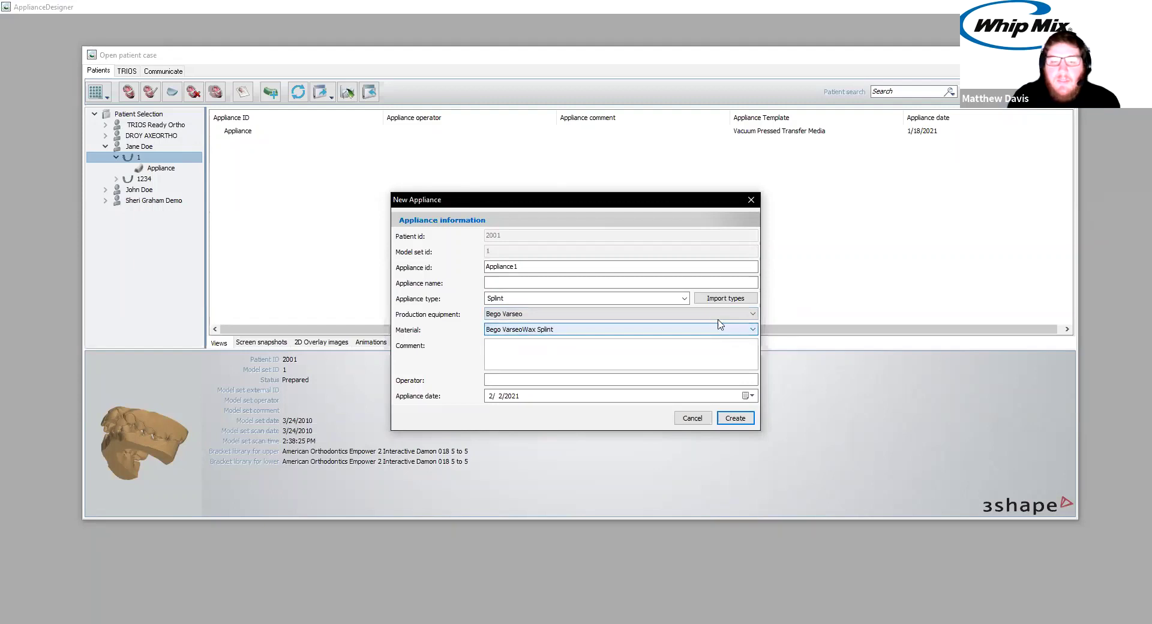
{"action": "left_click", "coordinate": [604, 314]}
{"action": "left_click", "coordinate": [593, 324]}
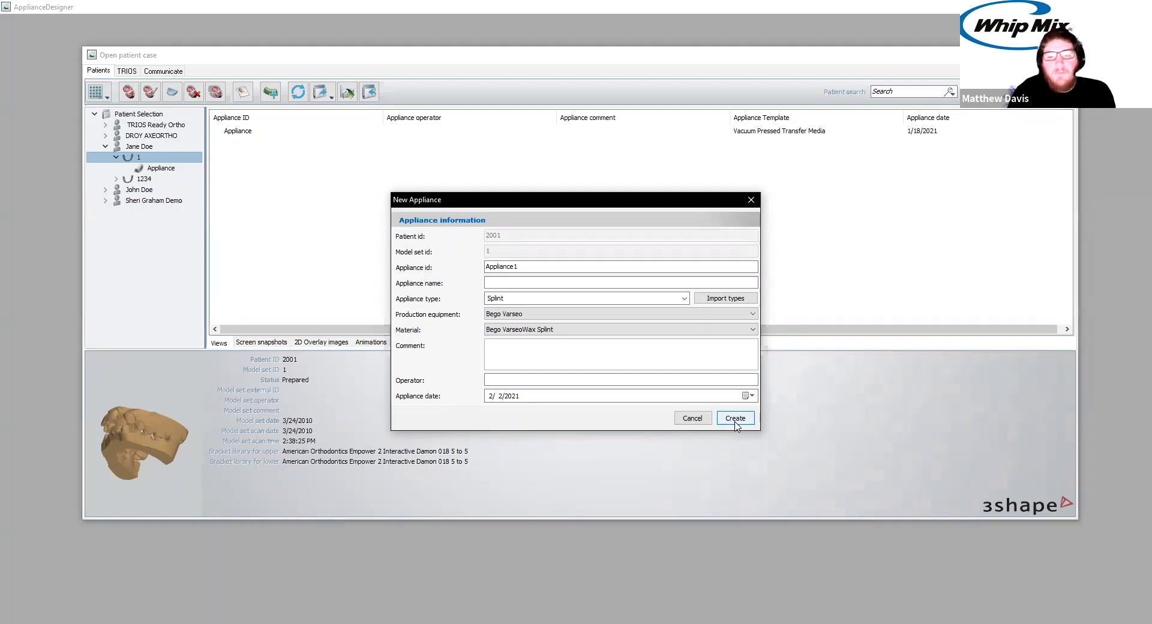
{"action": "left_click", "coordinate": [705, 354]}
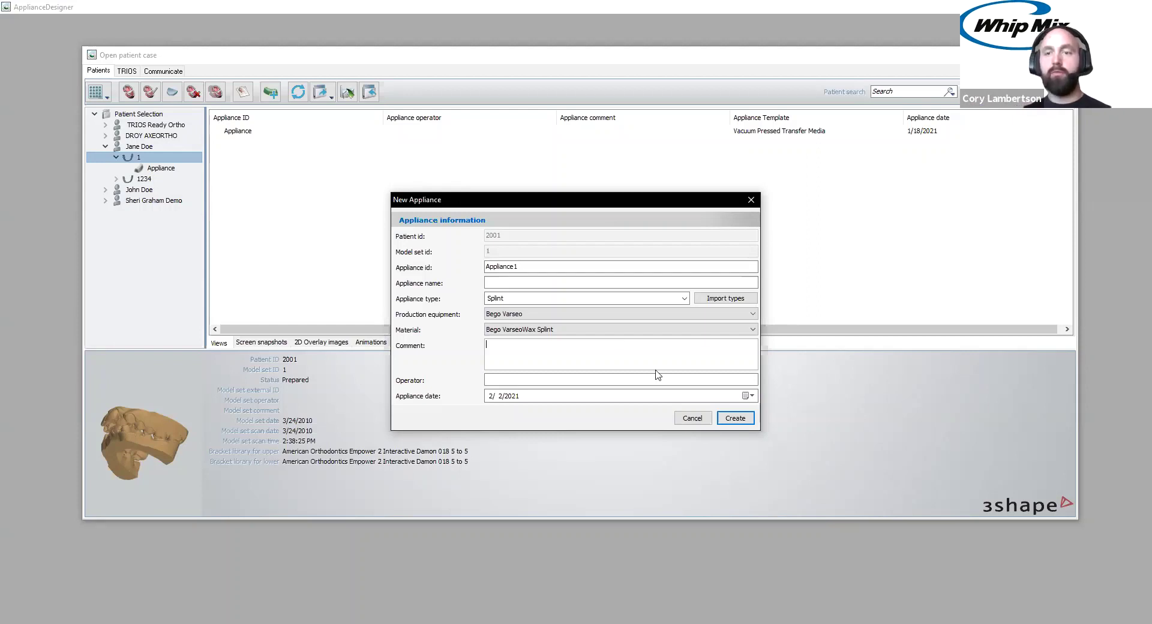
{"action": "left_click", "coordinate": [742, 420]}
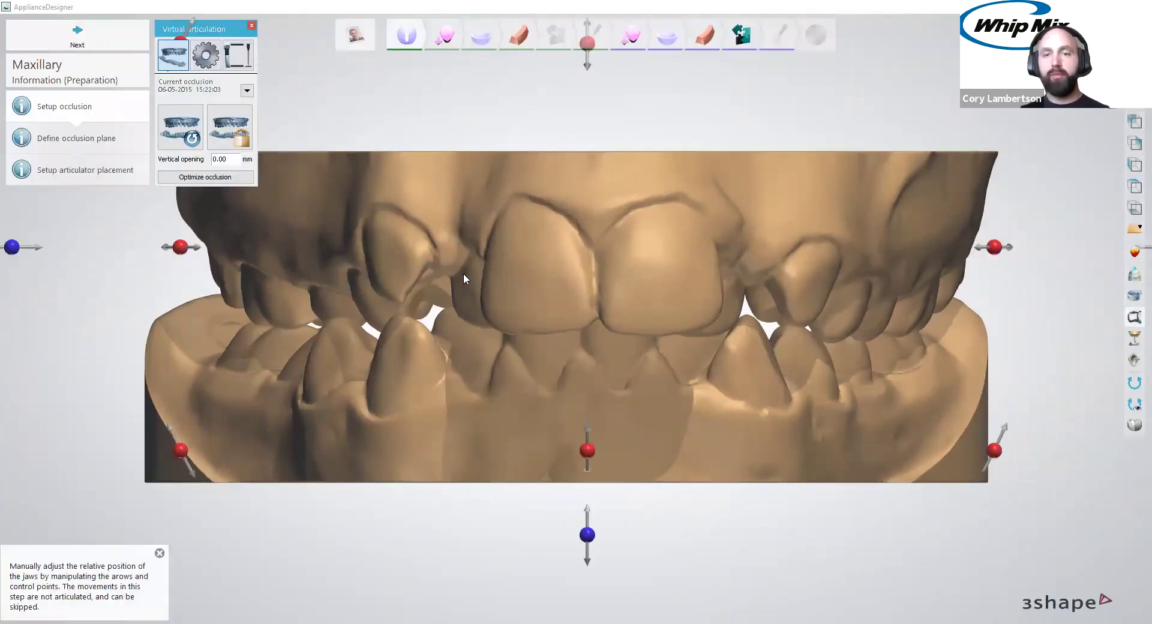
Place the models in the virtual articulator by scan analysis with the OrthoAnalyzer occlusion plane as guide, and proceed to maxillary undercut removal
{"action": "scroll", "coordinate": [463, 275], "scroll_direction": "down", "scroll_amount": 3}
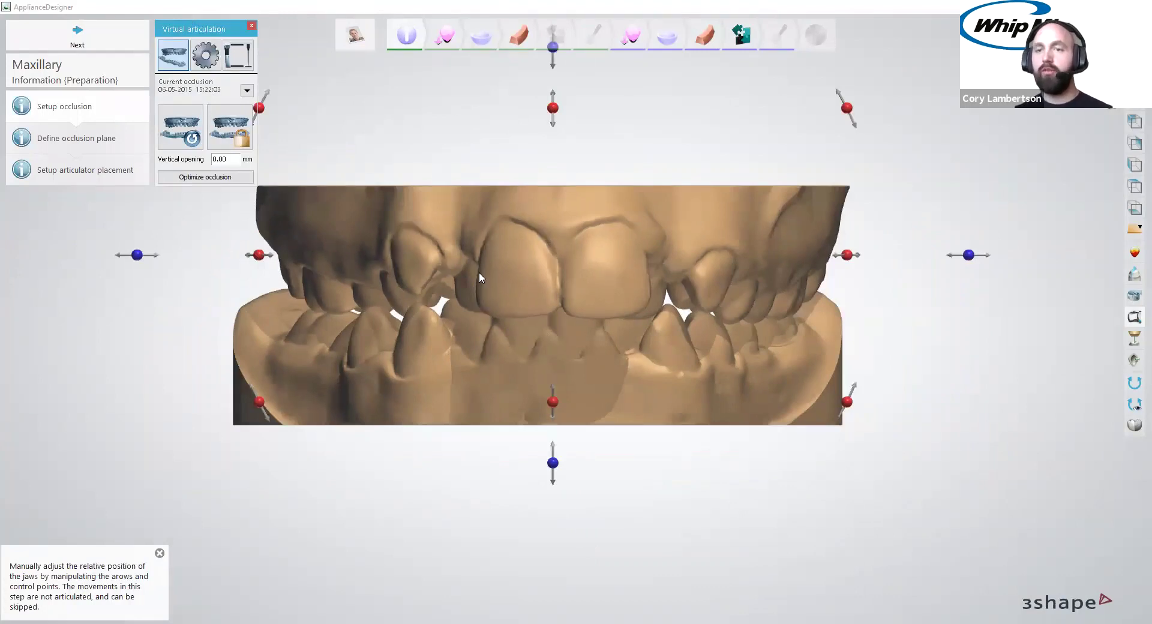
{"action": "scroll", "coordinate": [462, 251], "scroll_direction": "down", "scroll_amount": 2}
{"action": "middle_click_drag", "start_coordinate": [469, 224], "coordinate": [544, 244]}
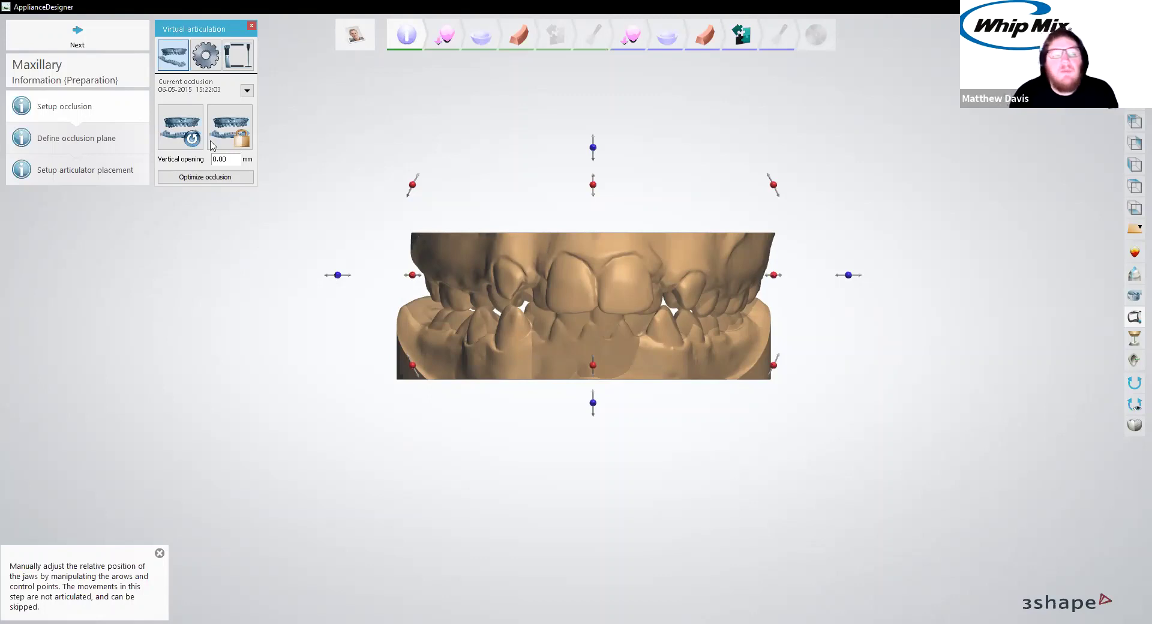
{"action": "left_click", "coordinate": [120, 39]}
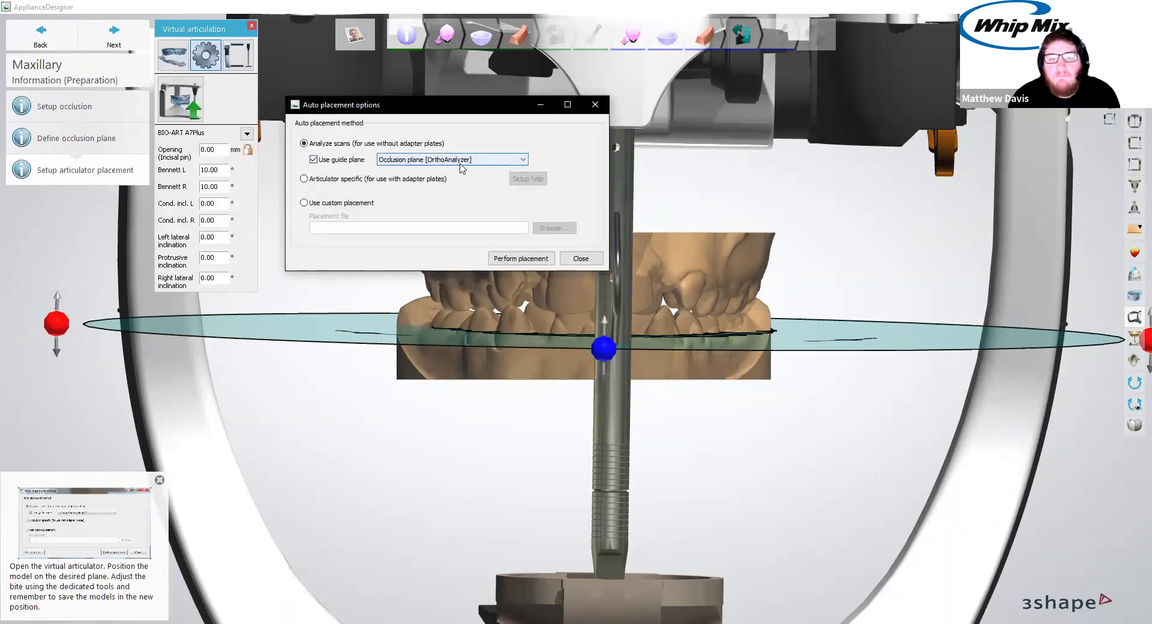
{"action": "left_click", "coordinate": [520, 259]}
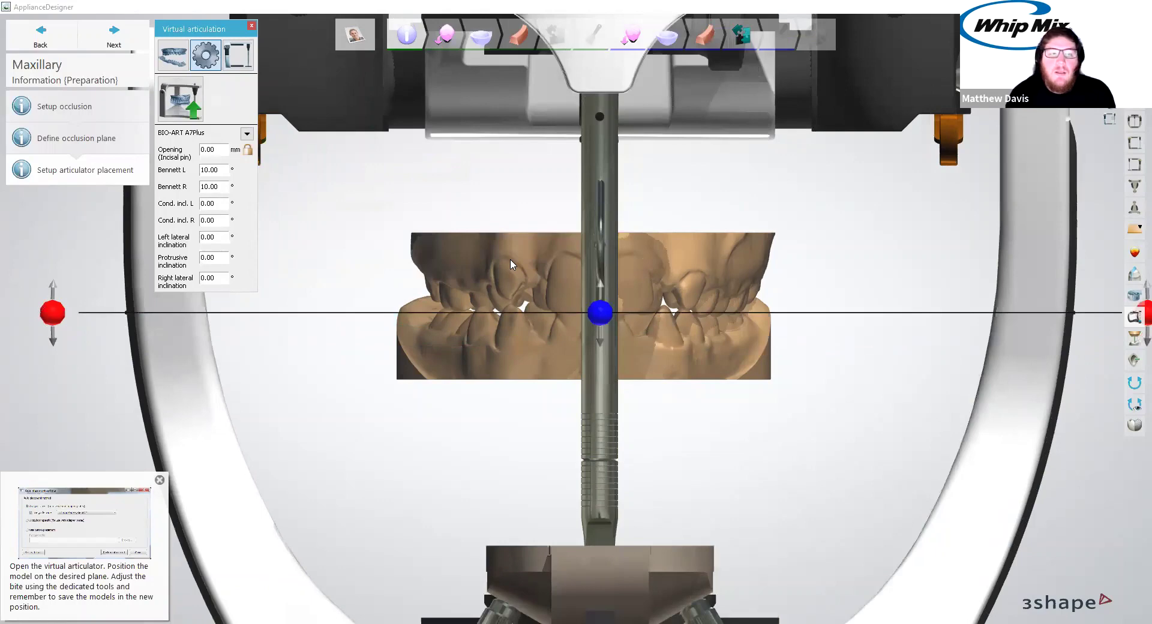
{"action": "left_click", "coordinate": [123, 42]}
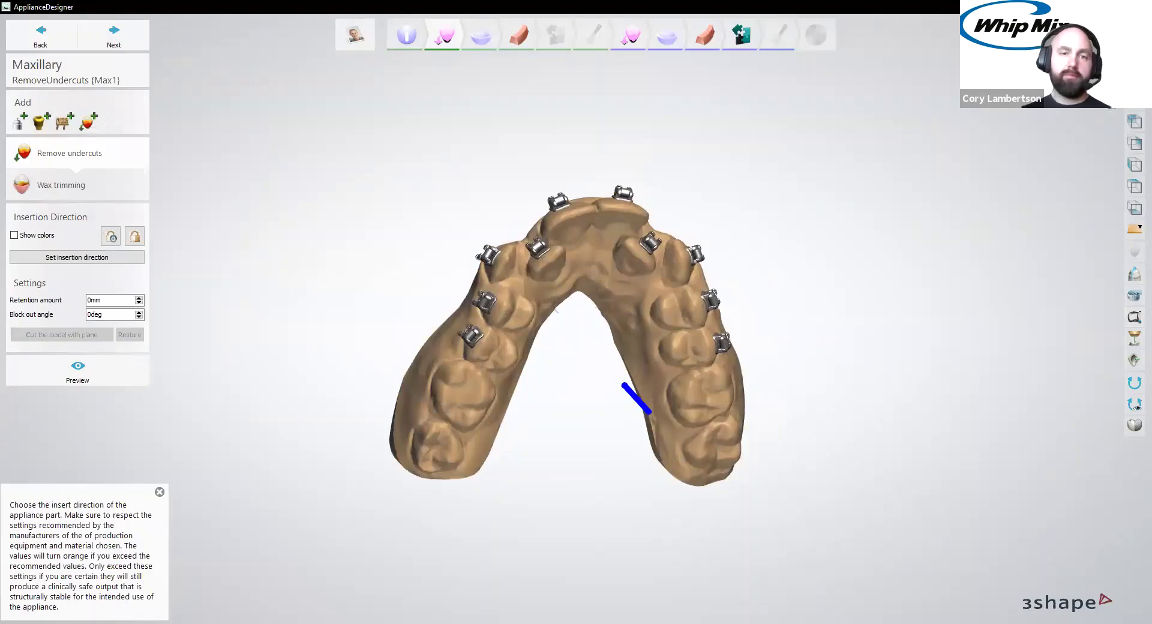
Hide the brackets on the maxillary model, comparing the teeth with and without them
{"action": "right_click_drag", "start_coordinate": [528, 280], "coordinate": [804, 317]}
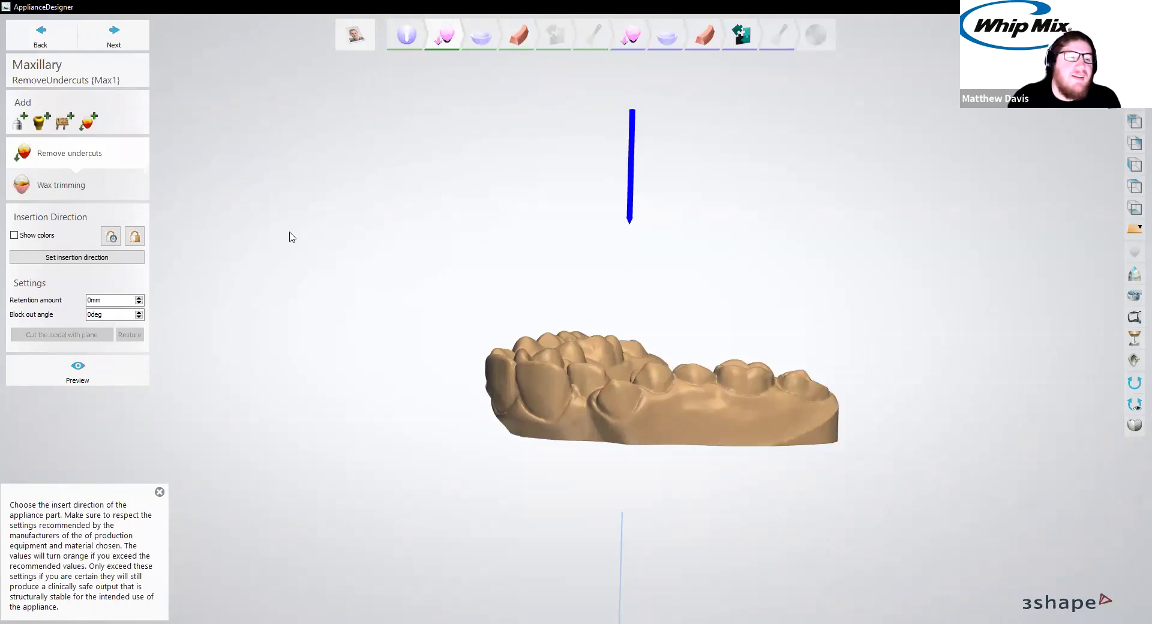
{"action": "left_click", "coordinate": [1109, 72]}
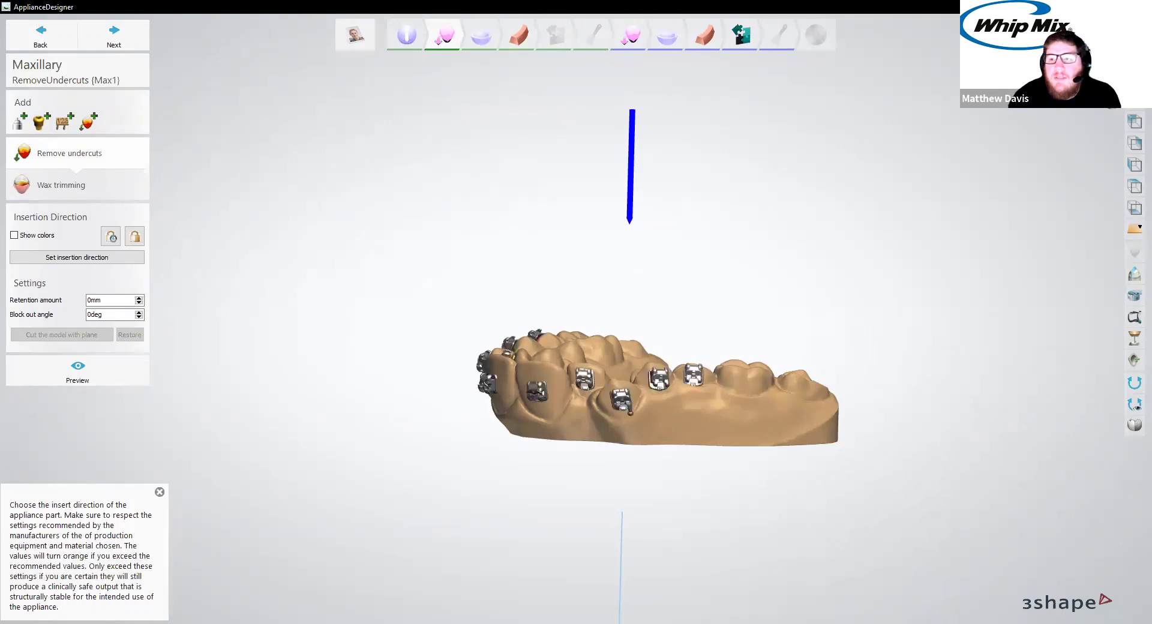
{"action": "left_click", "coordinate": [1110, 72]}
{"action": "right_click_drag", "start_coordinate": [599, 263], "coordinate": [632, 275]}
{"action": "right_click_drag", "start_coordinate": [714, 302], "coordinate": [654, 345]}
{"action": "left_click", "coordinate": [1109, 72]}
Set the insertion direction for the maxillary undercut removal along a straight occlusal view and check the direction arrow
{"action": "right_click_drag", "start_coordinate": [908, 167], "coordinate": [660, 243]}
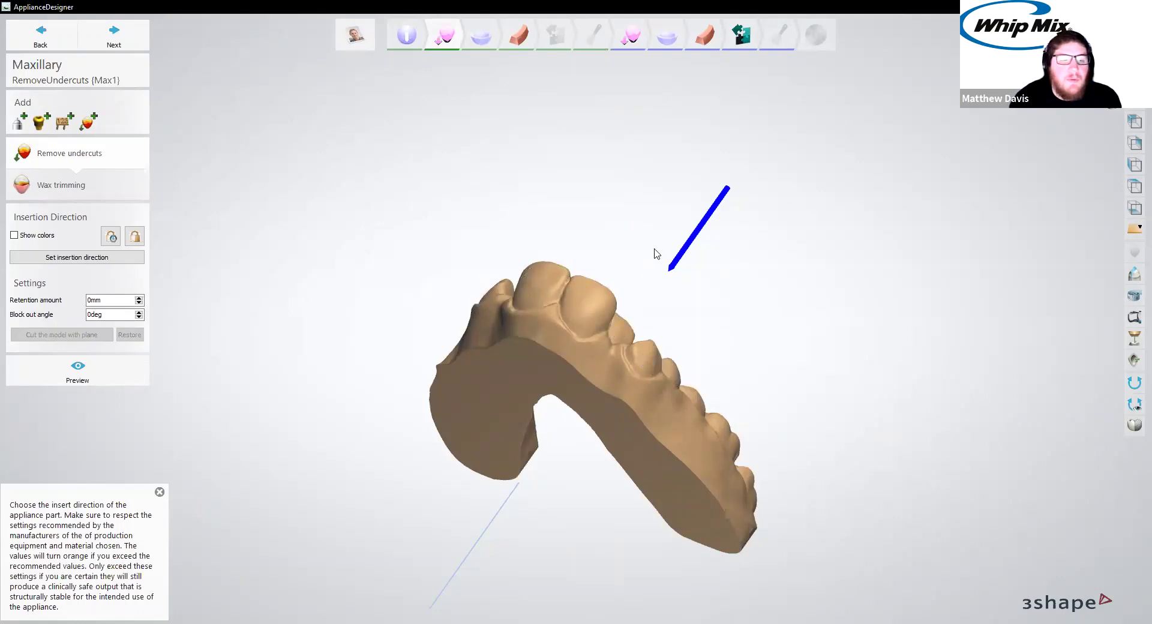
{"action": "right_click_drag", "start_coordinate": [658, 252], "coordinate": [544, 321]}
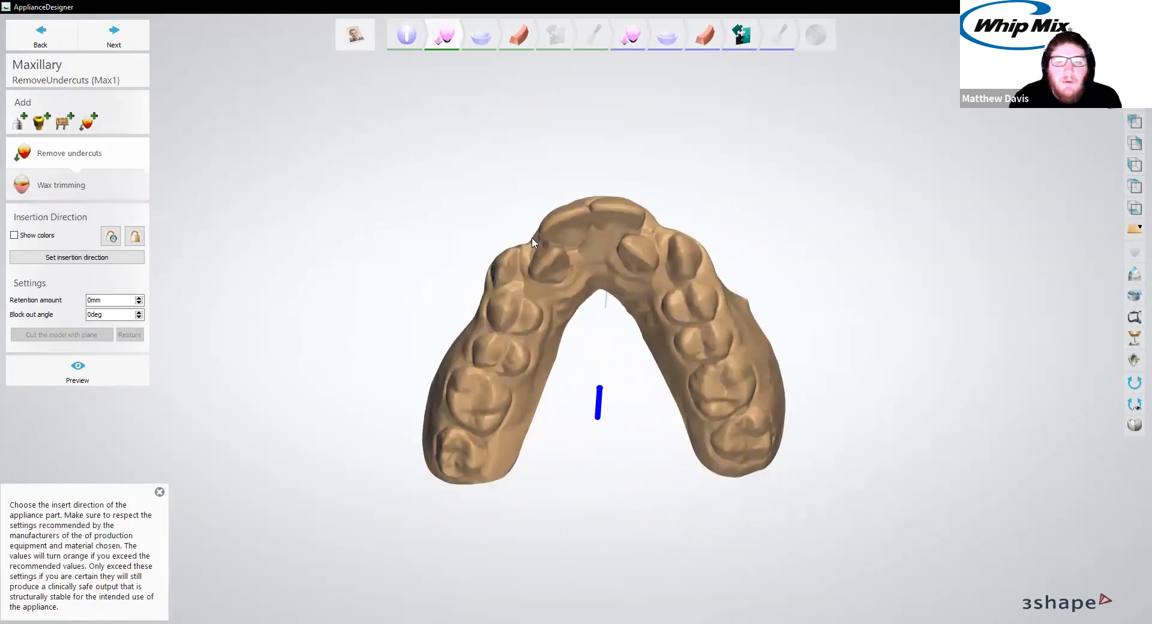
{"action": "right_click_drag", "start_coordinate": [616, 299], "coordinate": [622, 282]}
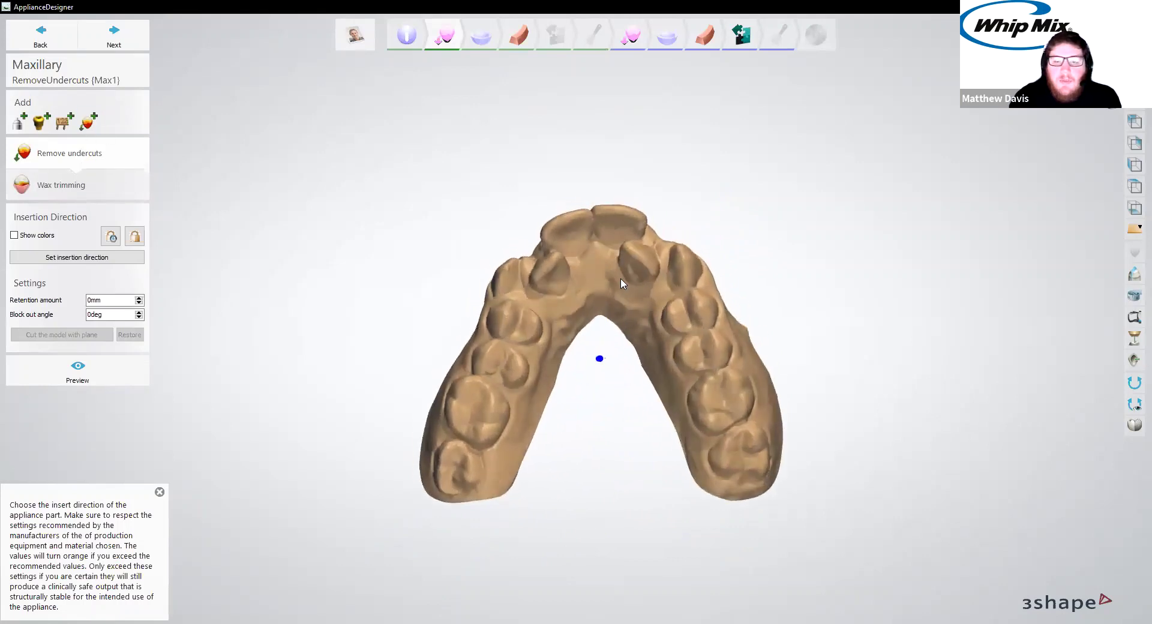
{"action": "left_click", "coordinate": [64, 258]}
{"action": "right_click_drag", "start_coordinate": [586, 367], "coordinate": [756, 301]}
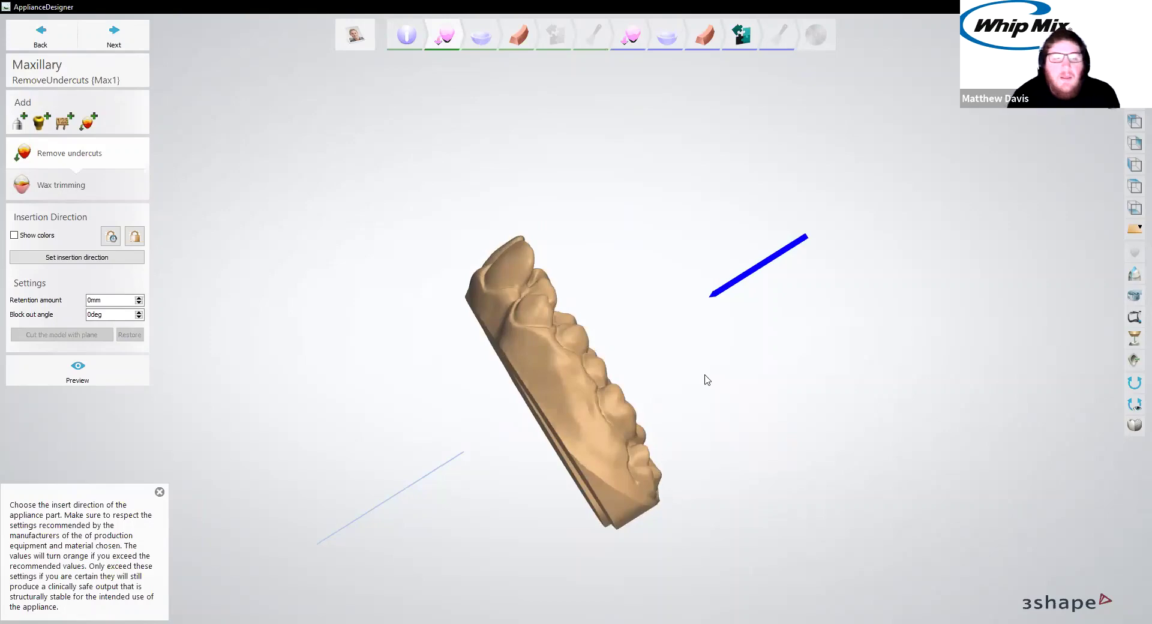
Set the maxillary insertion direction along a view tilted slightly from occlusal toward the front teeth's labial side, and proceed to wax trimming
{"action": "left_click", "coordinate": [1134, 208]}
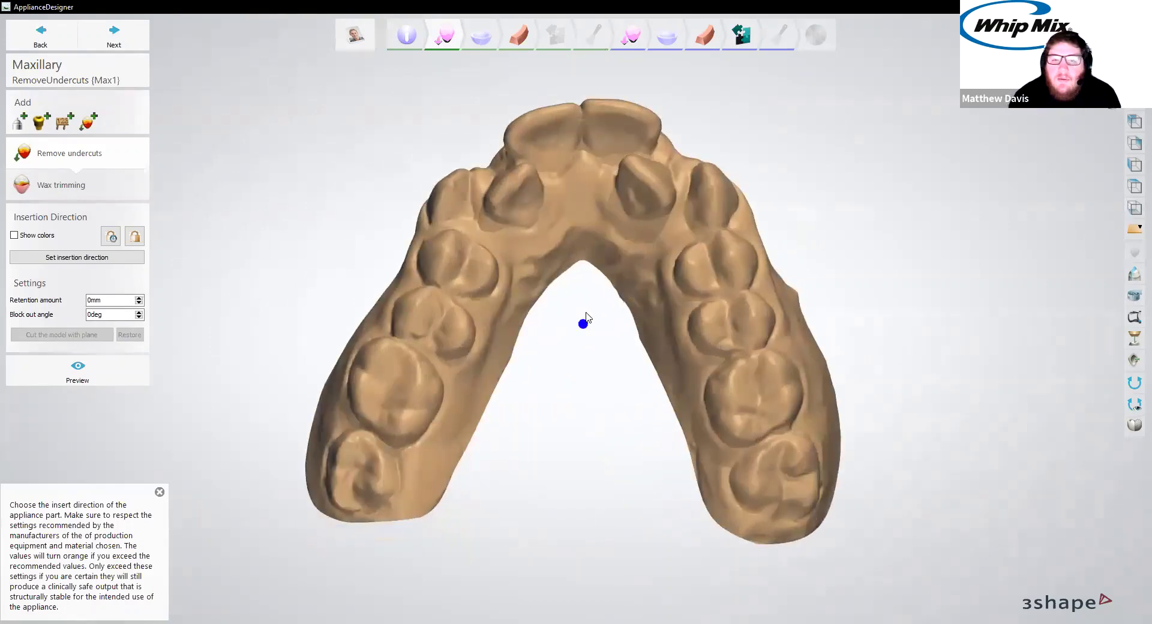
{"action": "scroll", "coordinate": [588, 305], "scroll_direction": "down", "scroll_amount": 4}
{"action": "right_click_drag", "start_coordinate": [594, 183], "coordinate": [594, 203]}
{"action": "right_click_drag", "start_coordinate": [590, 182], "coordinate": [611, 218]}
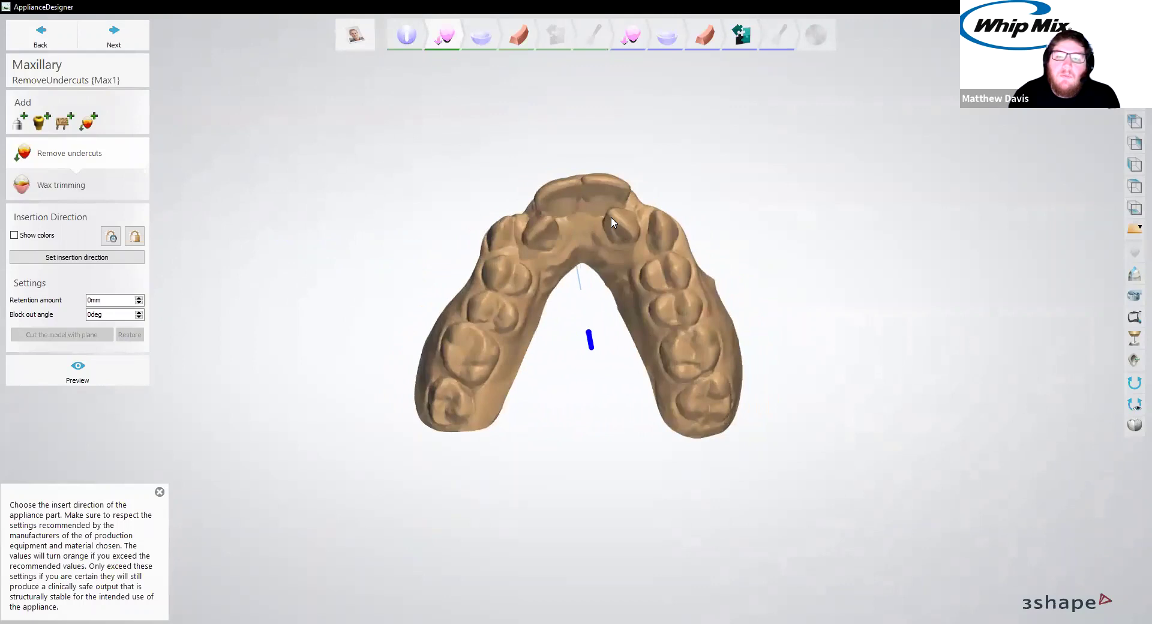
{"action": "left_click", "coordinate": [1134, 208]}
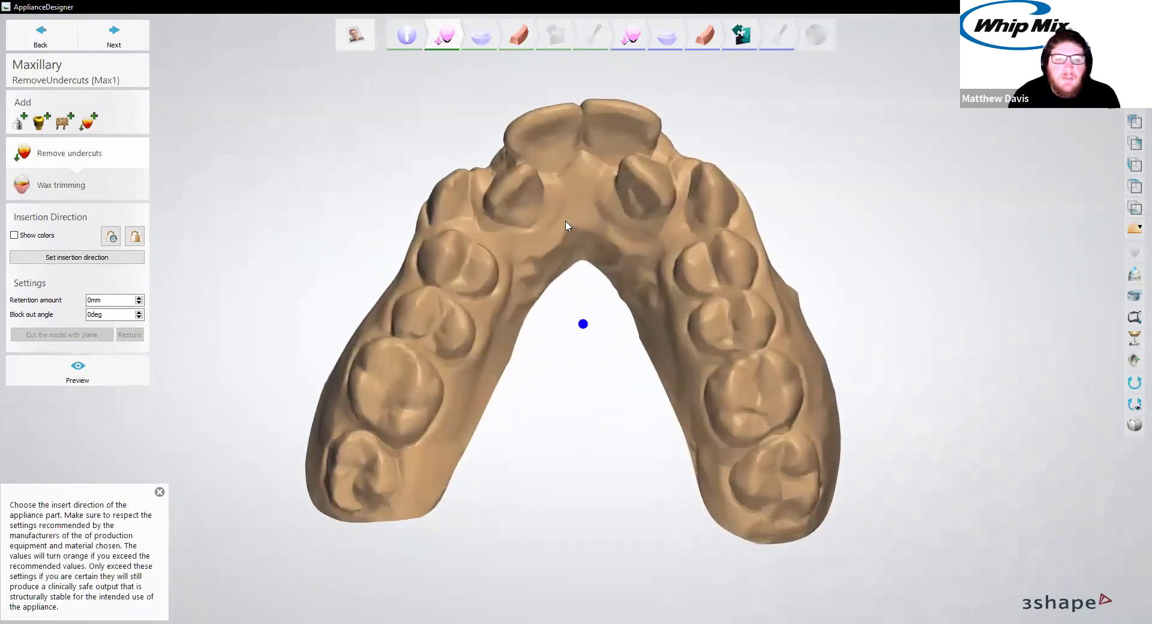
{"action": "scroll", "coordinate": [564, 238], "scroll_direction": "down", "scroll_amount": 1}
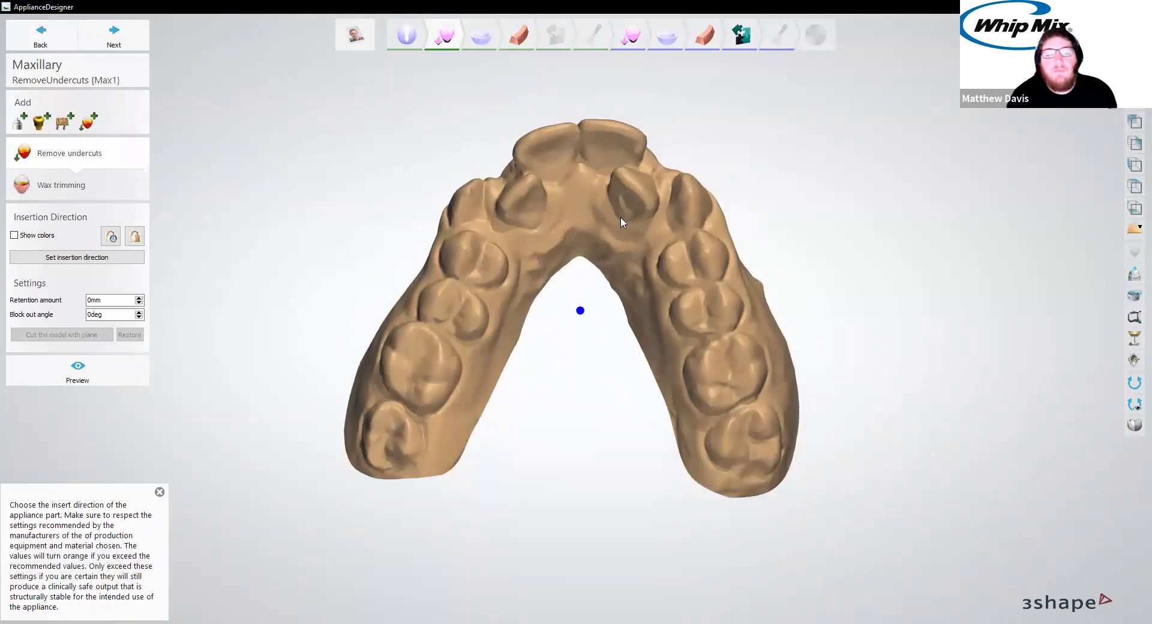
{"action": "mouse_move", "coordinate": [635, 174]}
{"action": "right_mouse_down"}
{"action": "mouse_move", "coordinate": [635, 189]}
{"action": "mouse_move", "coordinate": [625, 179]}
{"action": "right_mouse_up"}
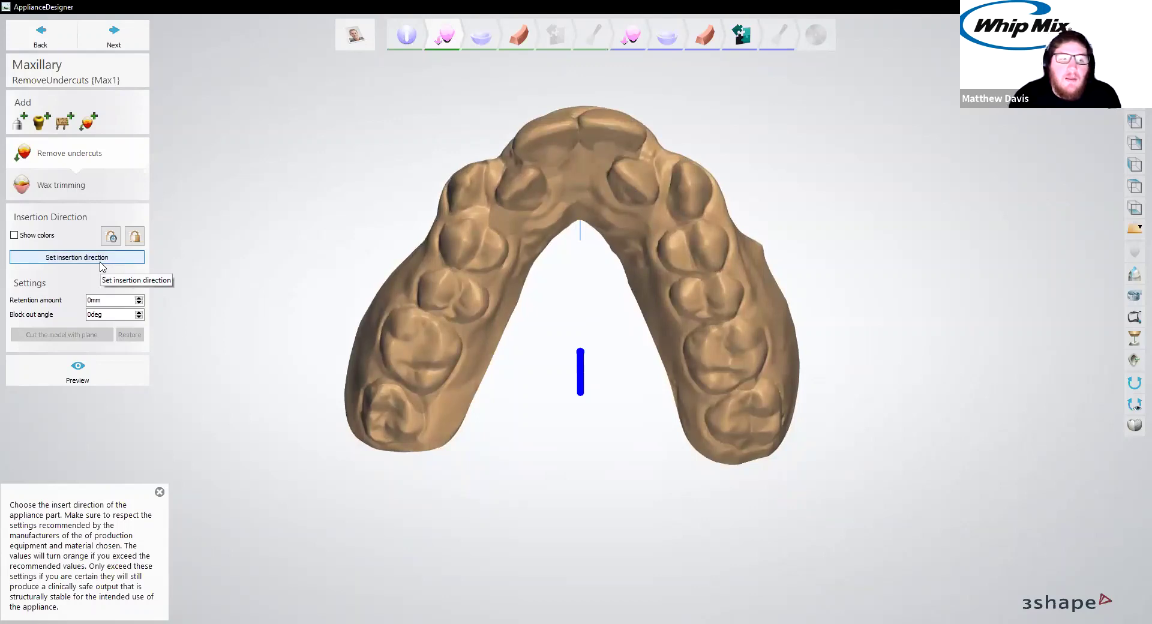
{"action": "left_click", "coordinate": [77, 257]}
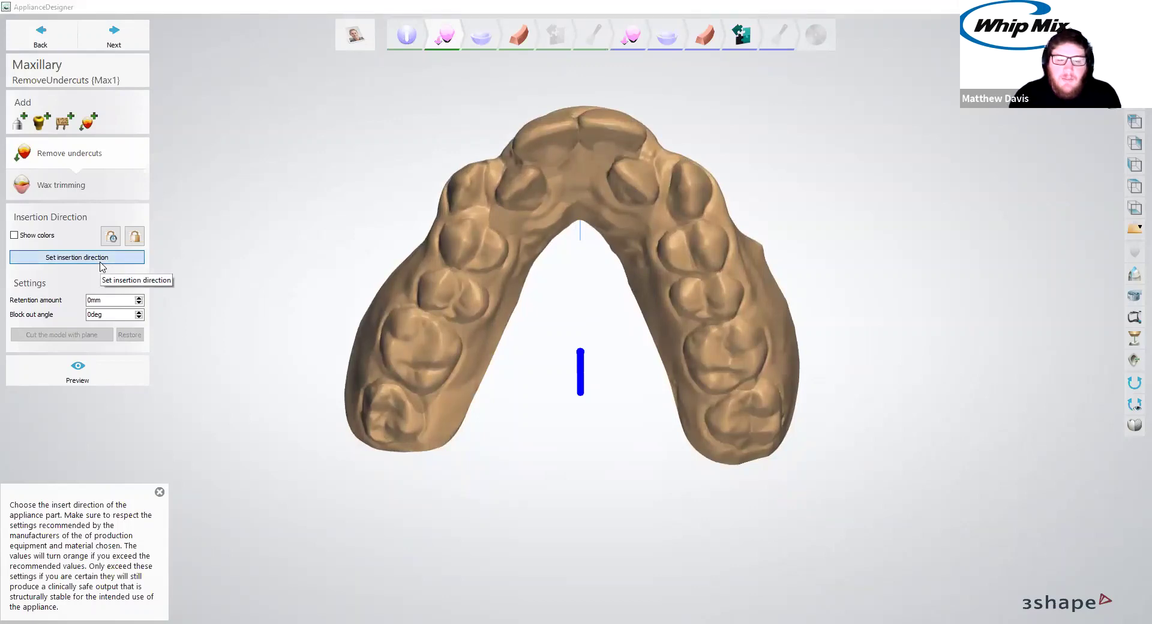
{"action": "left_click", "coordinate": [100, 261]}
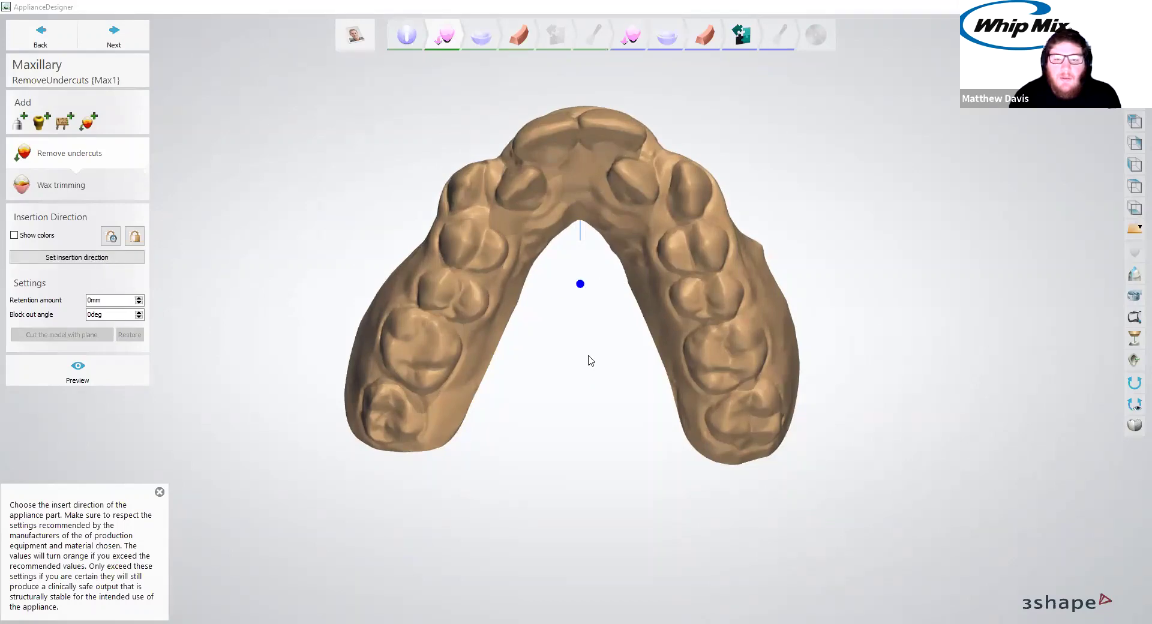
{"action": "right_click_drag", "start_coordinate": [589, 360], "coordinate": [679, 77]}
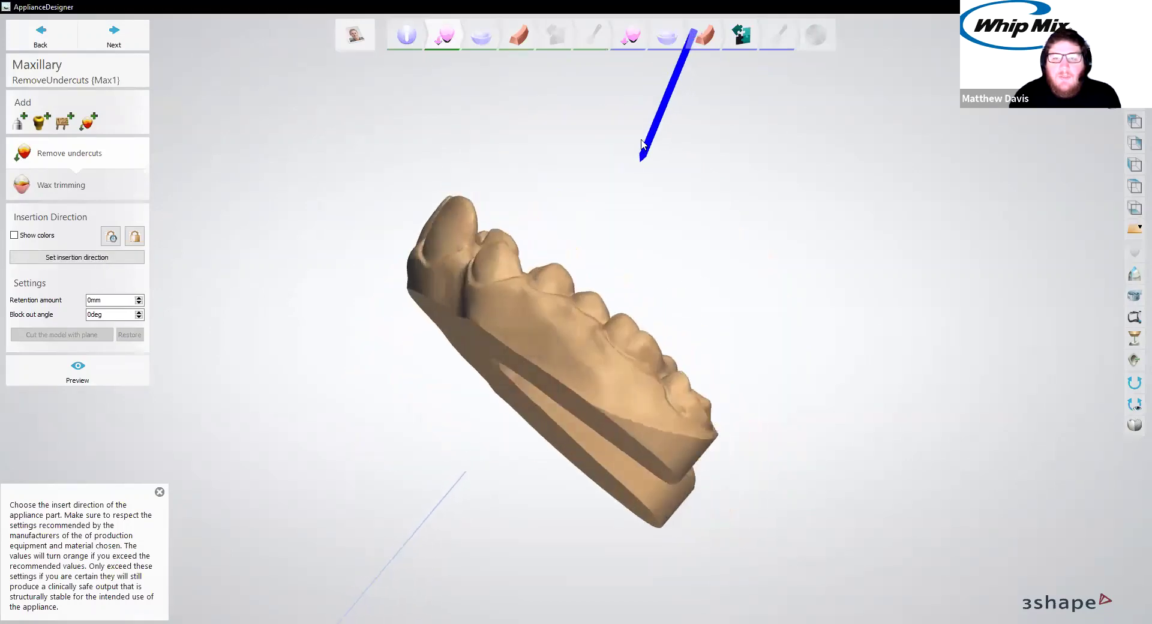
{"action": "left_click", "coordinate": [1133, 207]}
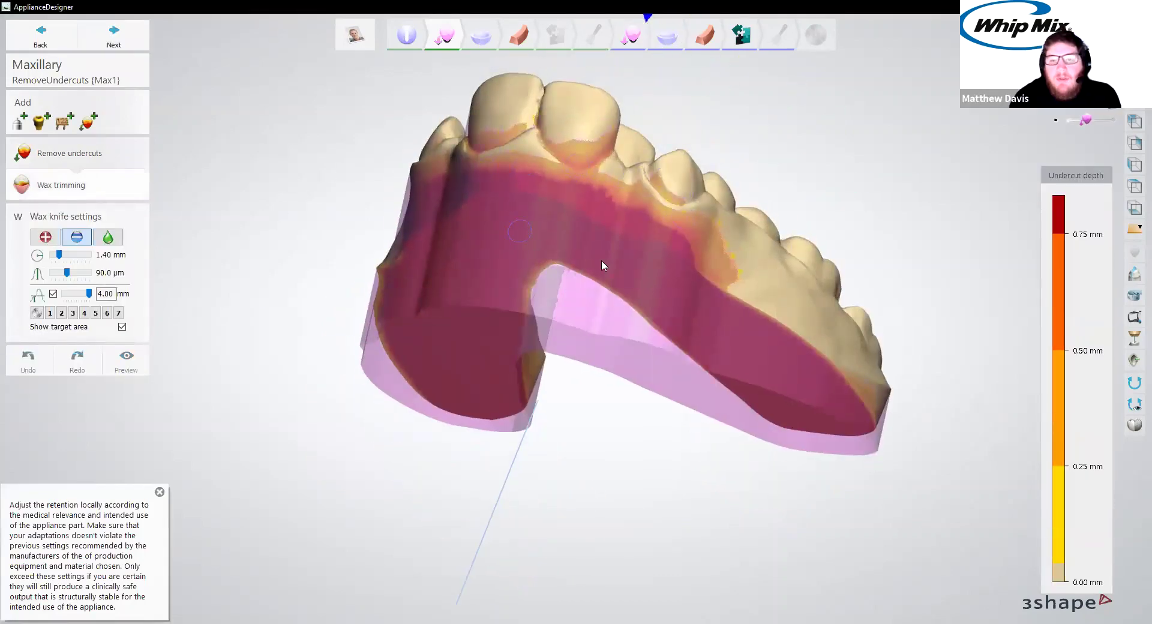
Trim the block-out wax with the wax knife along the labial necks of the central incisors and the neighbouring front teeth
{"action": "mouse_move", "coordinate": [1086, 120]}
{"action": "left_mouse_down"}
{"action": "mouse_move", "coordinate": [1110, 120]}
{"action": "mouse_move", "coordinate": [1085, 121]}
{"action": "left_mouse_up"}
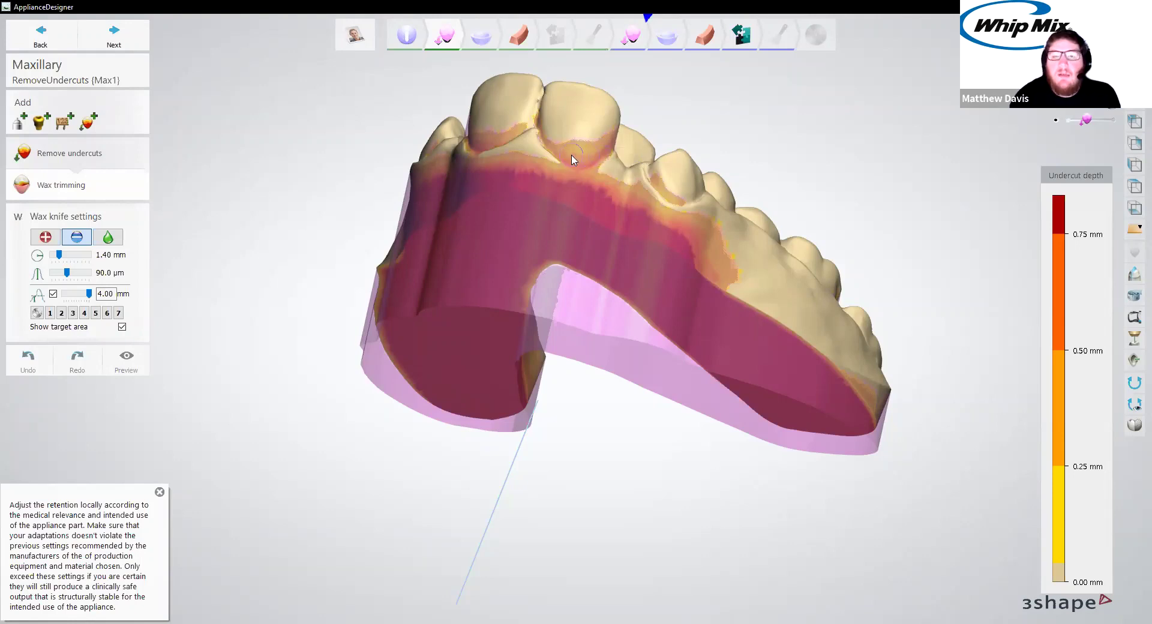
{"action": "left_click", "coordinate": [539, 118]}
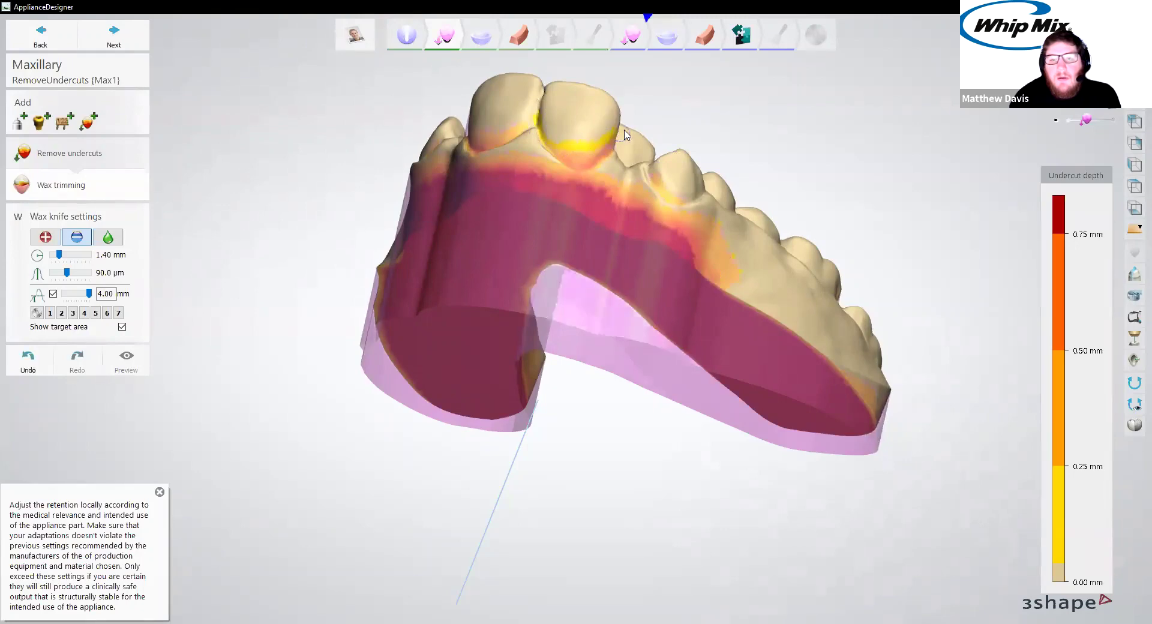
{"action": "right_click_drag", "start_coordinate": [613, 141], "coordinate": [612, 165]}
{"action": "left_click_drag", "start_coordinate": [611, 161], "coordinate": [556, 157]}
{"action": "right_click_drag", "start_coordinate": [570, 153], "coordinate": [641, 195]}
{"action": "scroll", "coordinate": [643, 192], "scroll_direction": "up", "scroll_amount": 4}
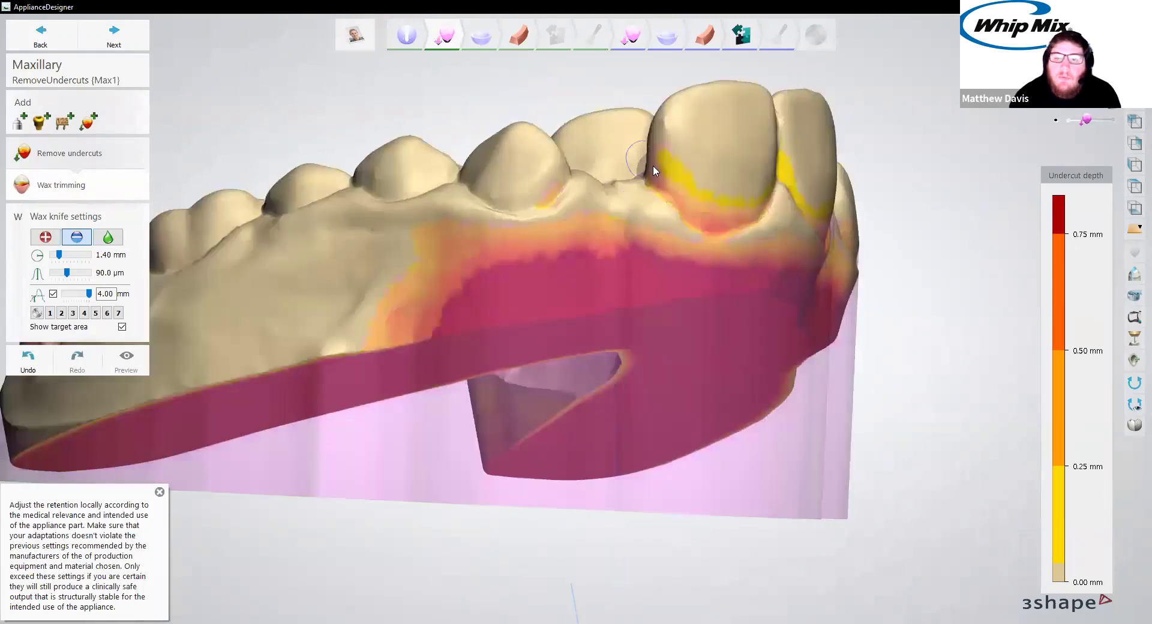
{"action": "mouse_move", "coordinate": [636, 150]}
{"action": "left_mouse_down"}
{"action": "mouse_move", "coordinate": [673, 152]}
{"action": "mouse_move", "coordinate": [526, 204]}
{"action": "left_mouse_up"}
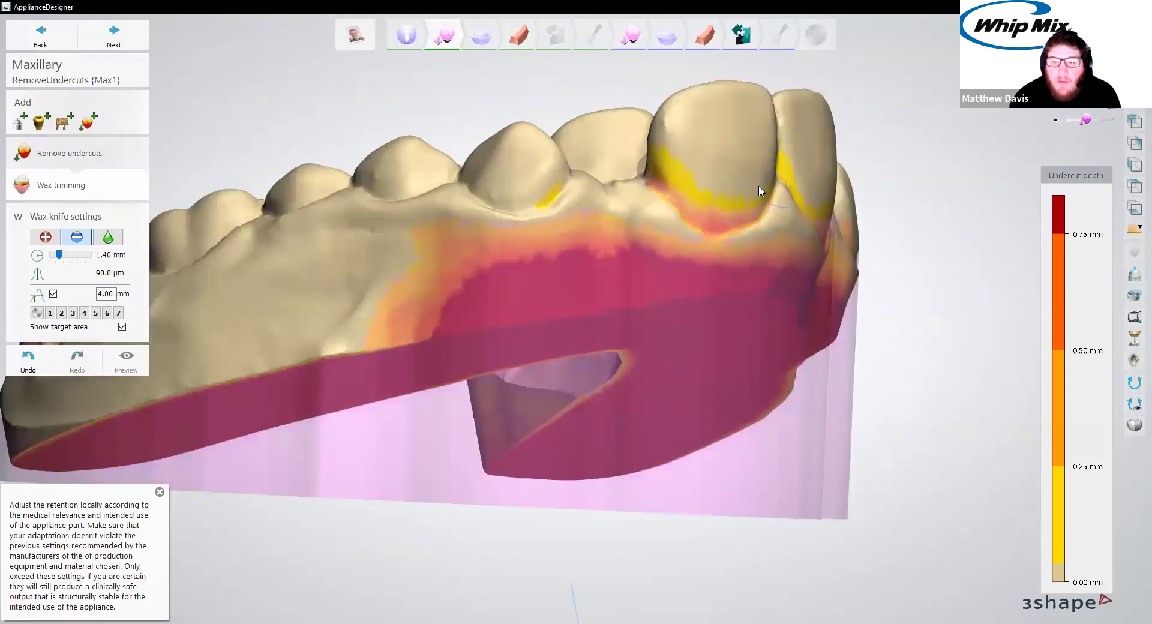
Trim the block-out wax at the small undercuts on the back teeth, palate and lingual front teeth, and proceed to the shell stage
{"action": "right_click_drag", "start_coordinate": [758, 185], "coordinate": [402, 111]}
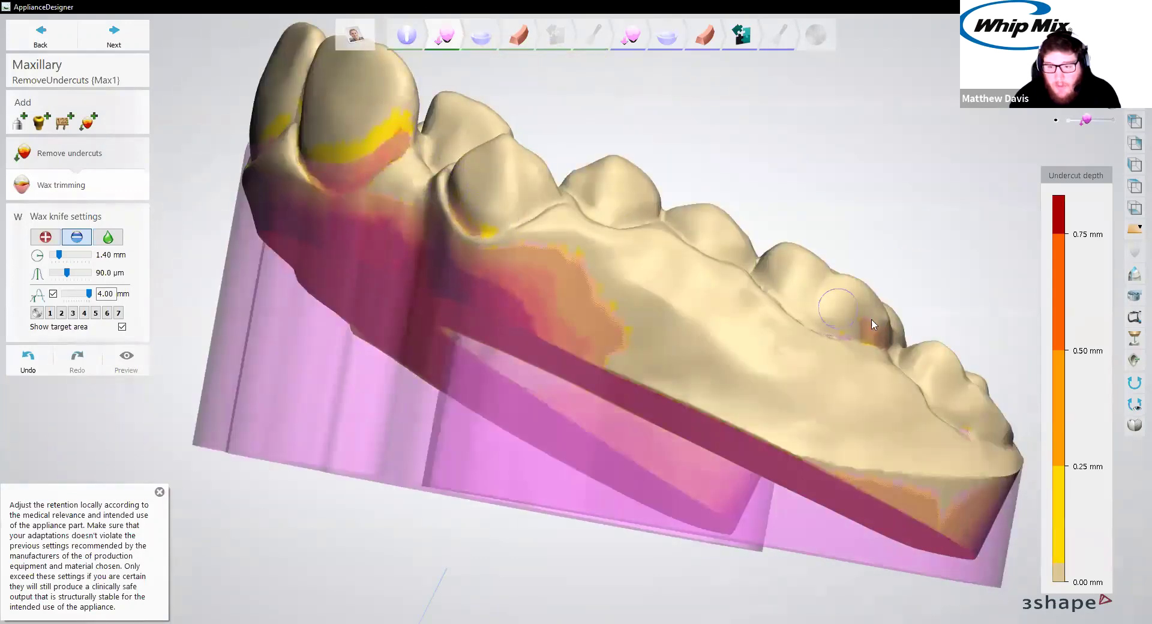
{"action": "right_click_drag", "start_coordinate": [727, 285], "coordinate": [679, 149]}
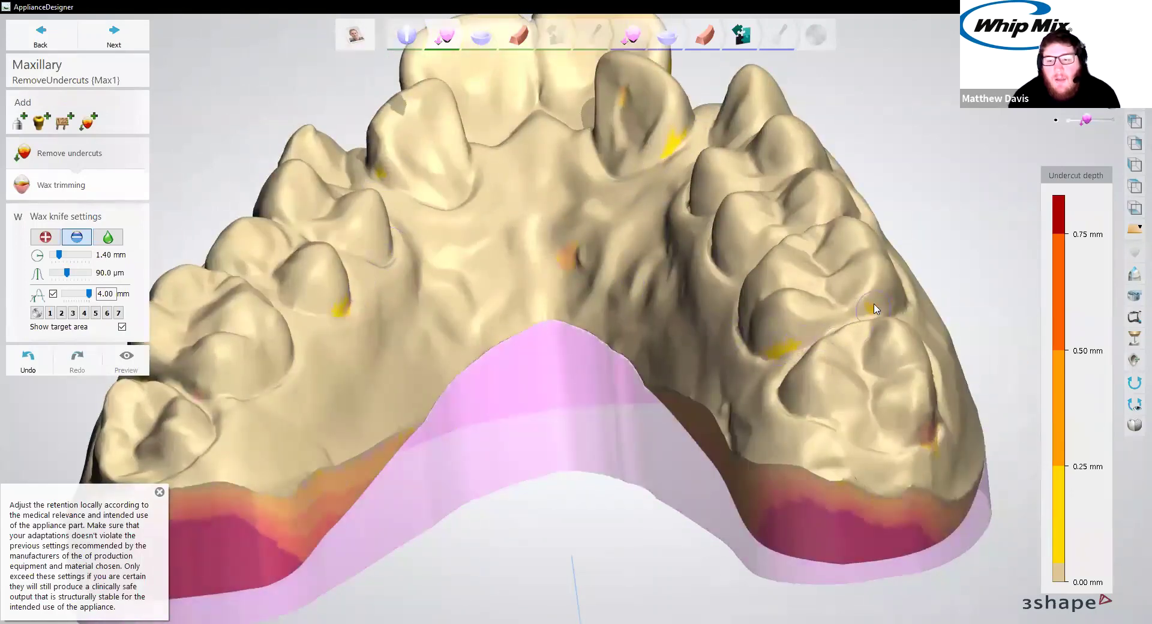
{"action": "right_click_drag", "start_coordinate": [913, 388], "coordinate": [787, 291]}
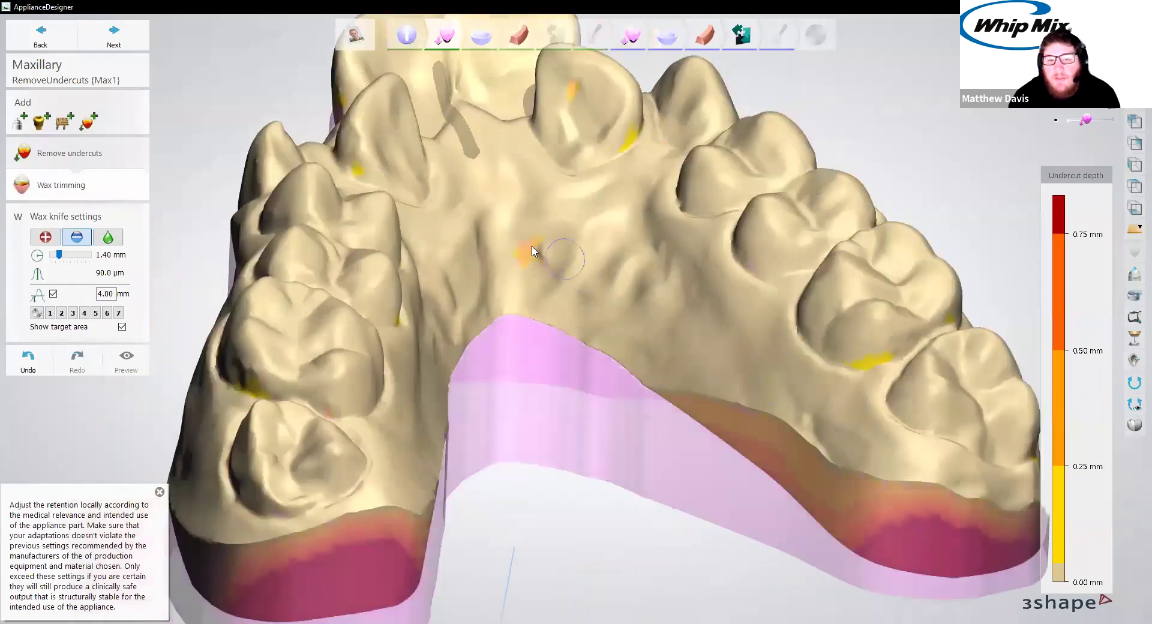
{"action": "scroll", "coordinate": [632, 180], "scroll_direction": "down", "scroll_amount": 4}
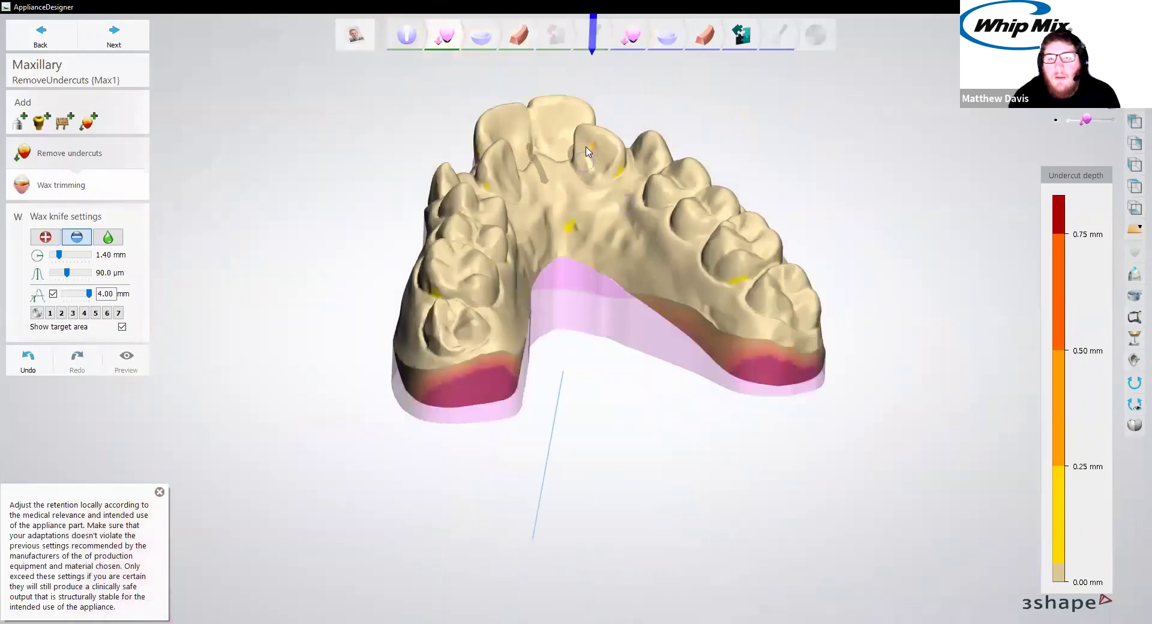
{"action": "right_click_drag", "start_coordinate": [633, 180], "coordinate": [605, 302]}
{"action": "scroll", "coordinate": [510, 167], "scroll_direction": "up", "scroll_amount": 4}
{"action": "scroll", "coordinate": [512, 222], "scroll_direction": "down", "scroll_amount": 4}
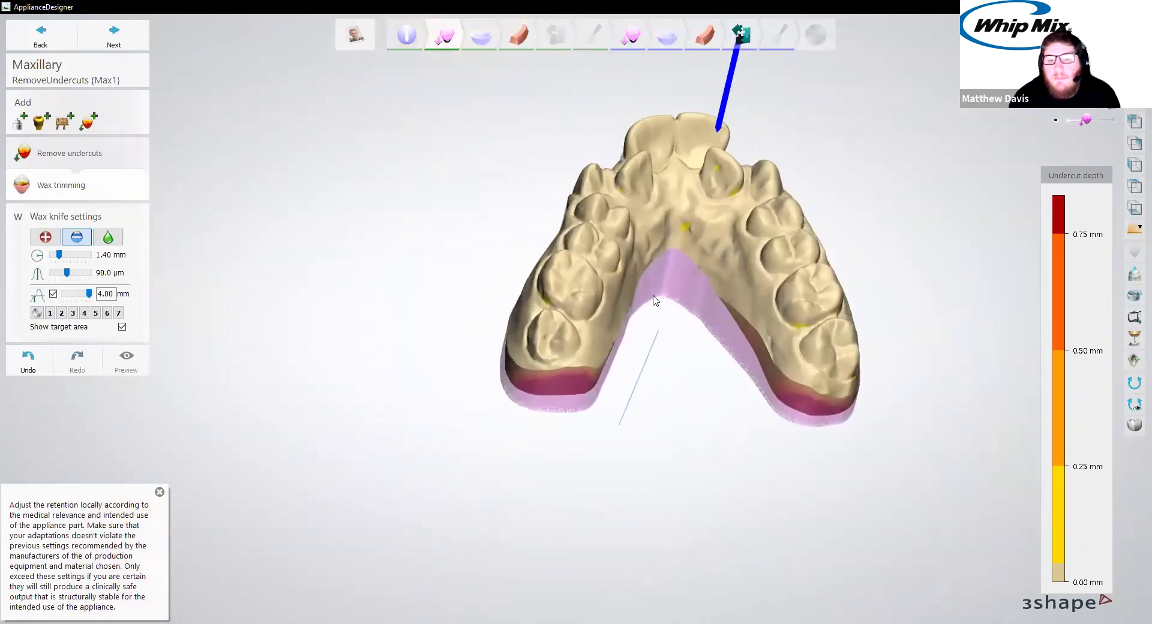
{"action": "left_click", "coordinate": [137, 38]}
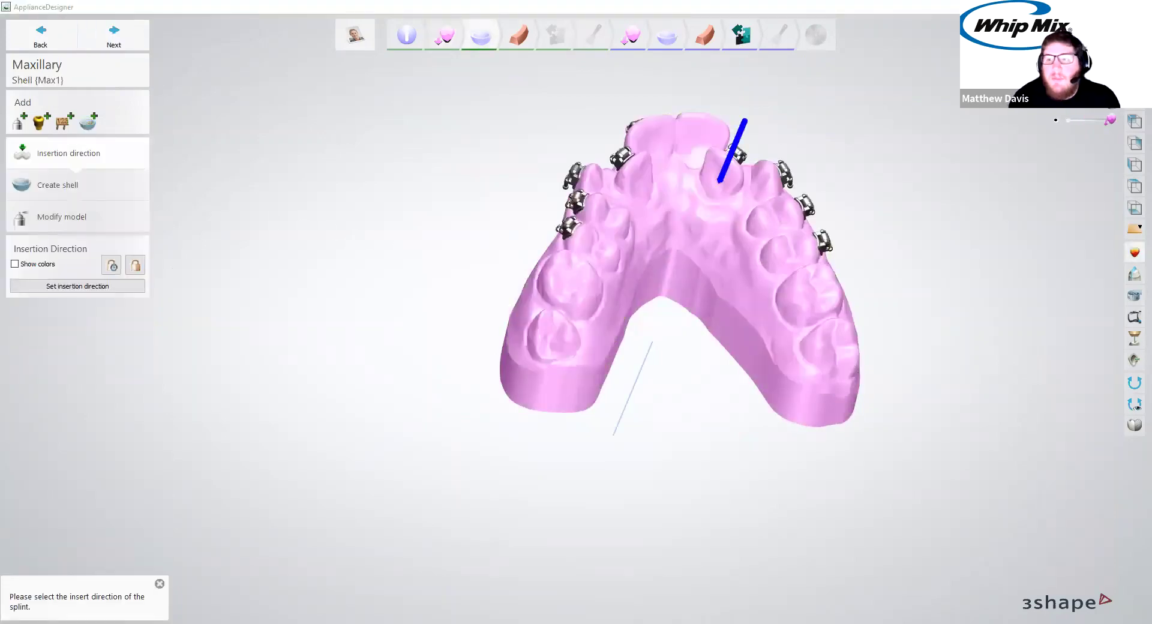
Set the splint's insertion direction along a view tilted slightly from occlusal toward the labial side, and proceed to shell creation
{"action": "left_click", "coordinate": [1134, 208]}
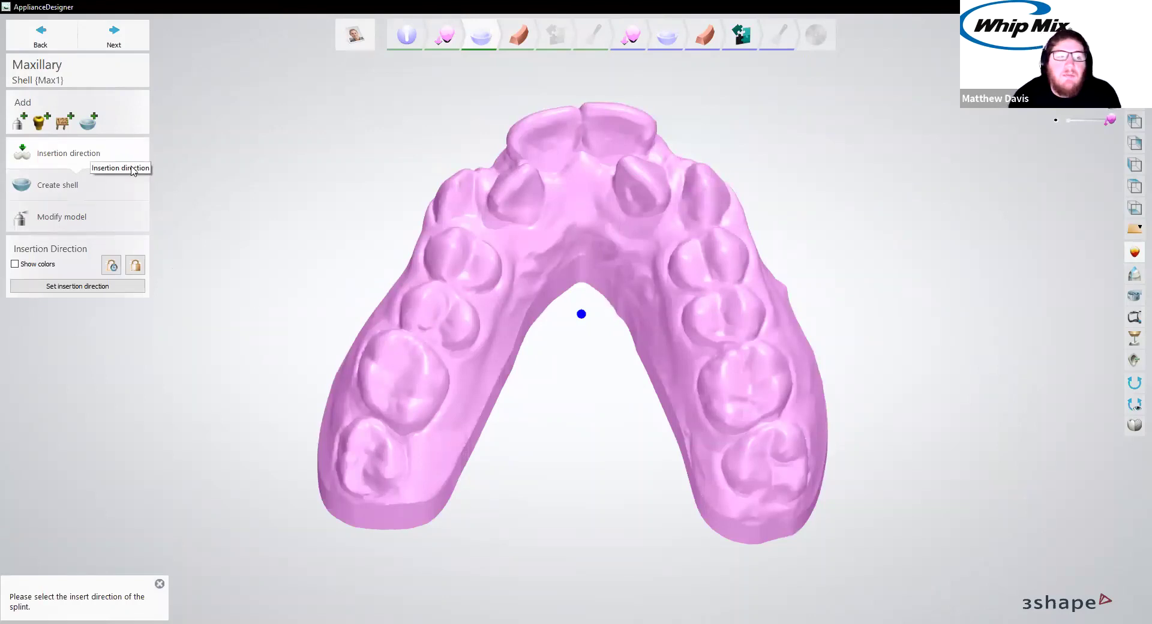
{"action": "right_click_drag", "start_coordinate": [607, 210], "coordinate": [604, 234]}
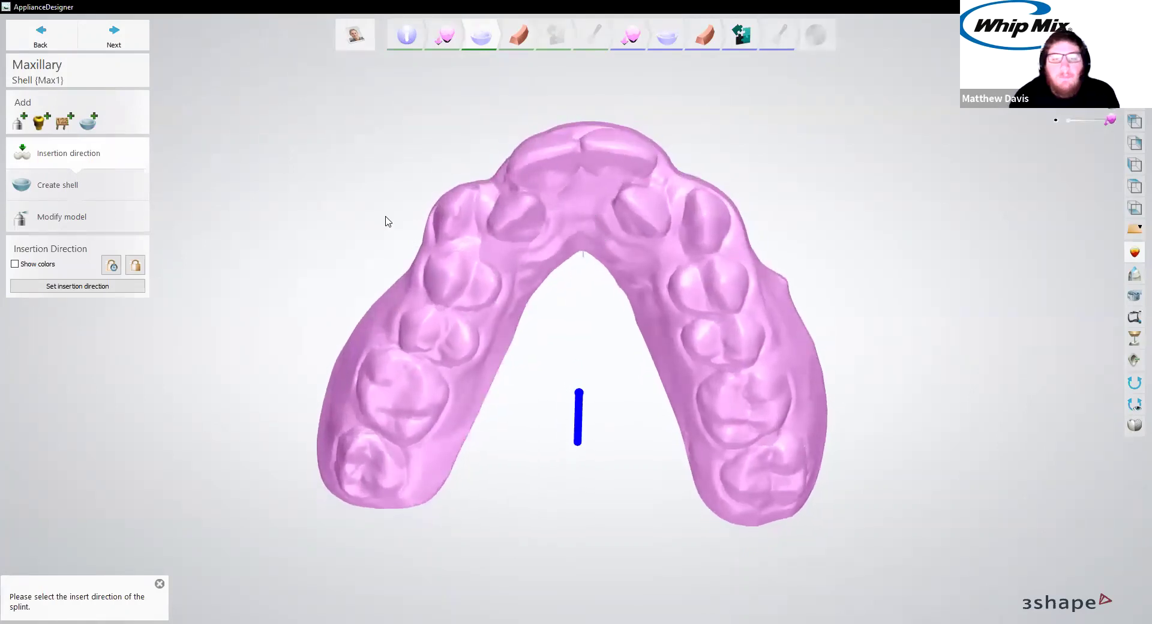
{"action": "right_click_drag", "start_coordinate": [522, 259], "coordinate": [523, 263]}
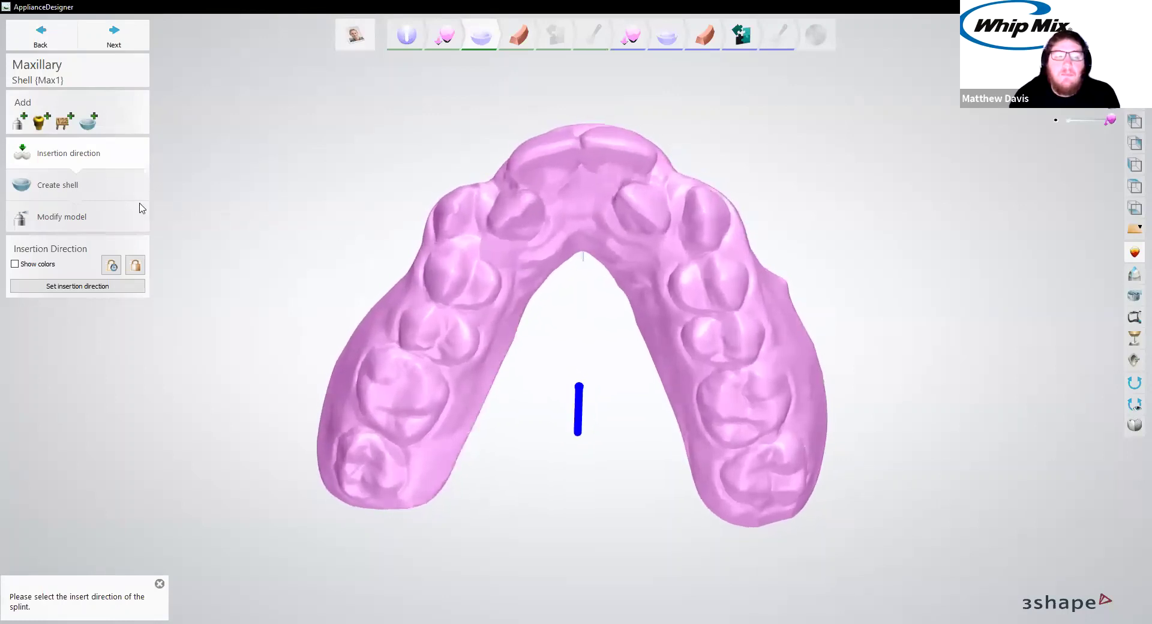
{"action": "left_click", "coordinate": [87, 286]}
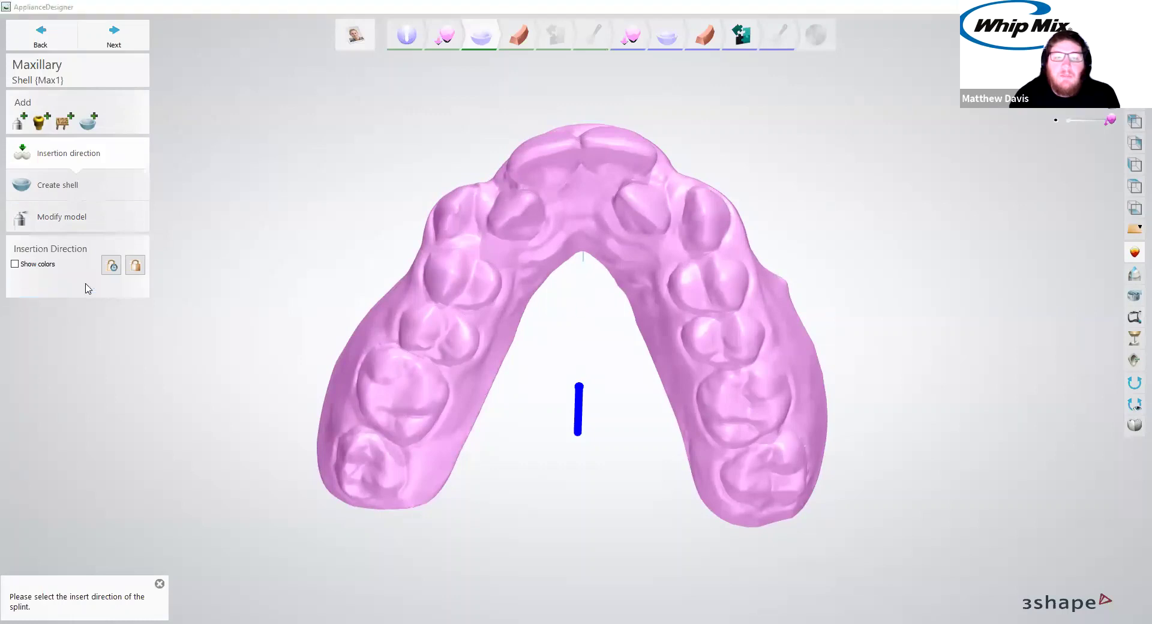
{"action": "right_click_drag", "start_coordinate": [626, 204], "coordinate": [677, 210]}
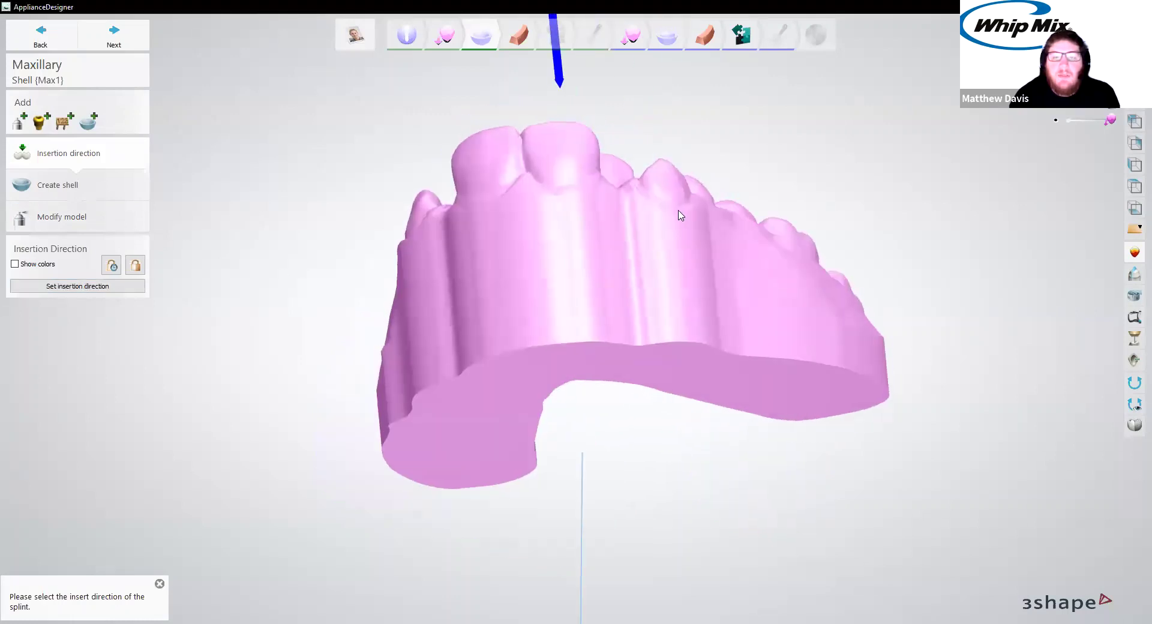
{"action": "right_click_drag", "start_coordinate": [599, 202], "coordinate": [522, 132]}
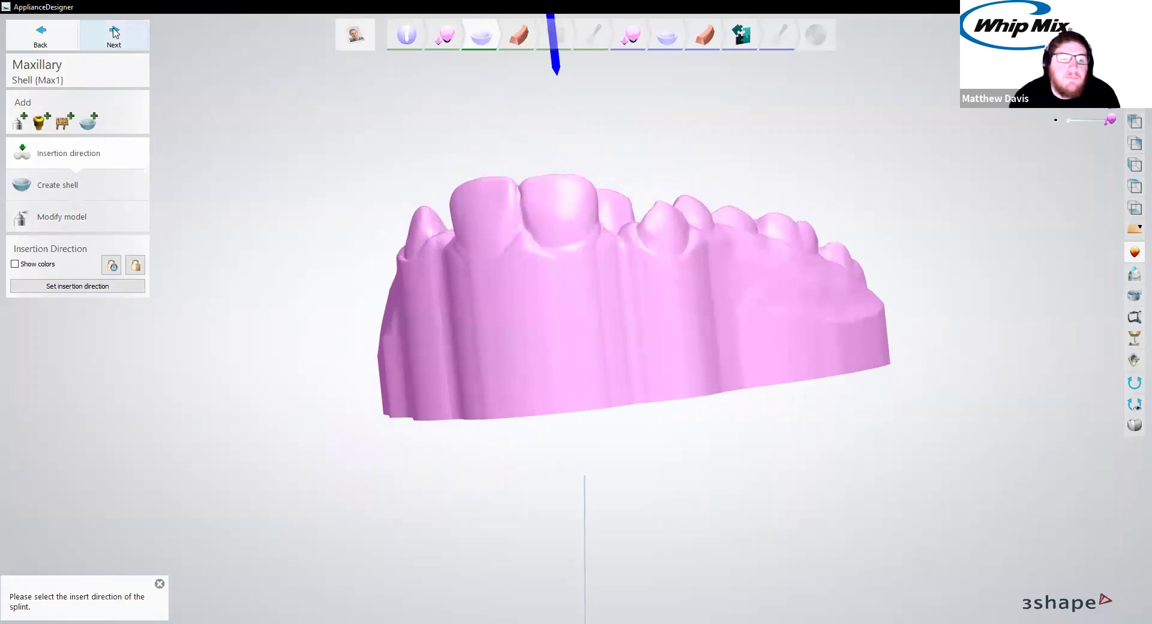
{"action": "scroll", "coordinate": [555, 191], "scroll_direction": "down", "scroll_amount": 3}
{"action": "right_click_drag", "start_coordinate": [662, 216], "coordinate": [547, 252]}
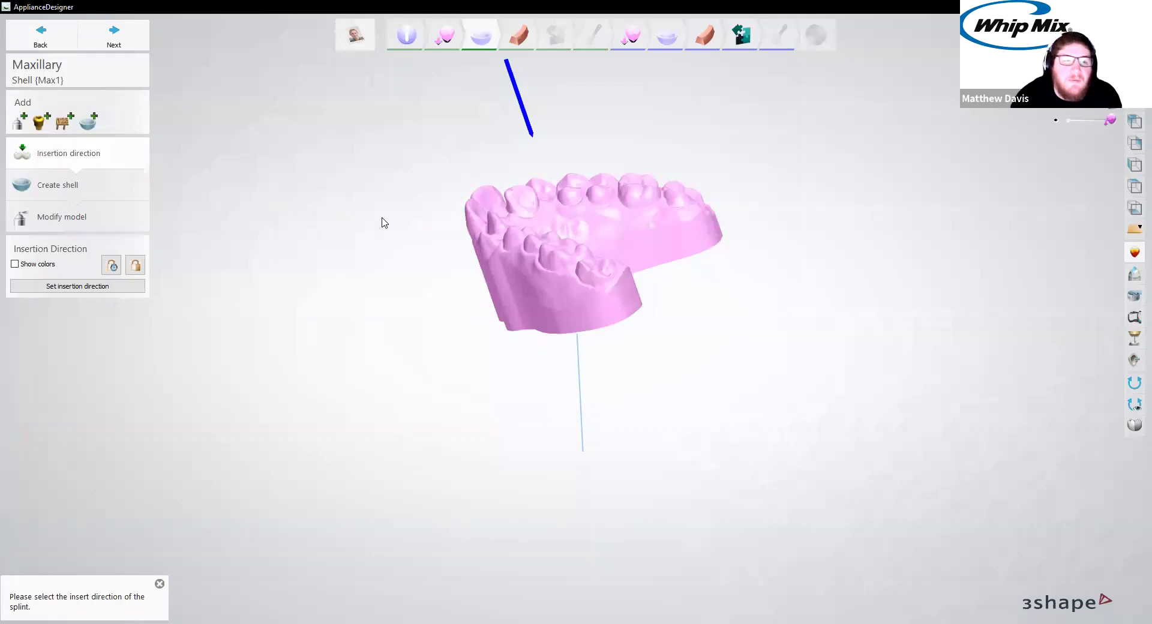
{"action": "right_click_drag", "start_coordinate": [156, 108], "coordinate": [491, 210]}
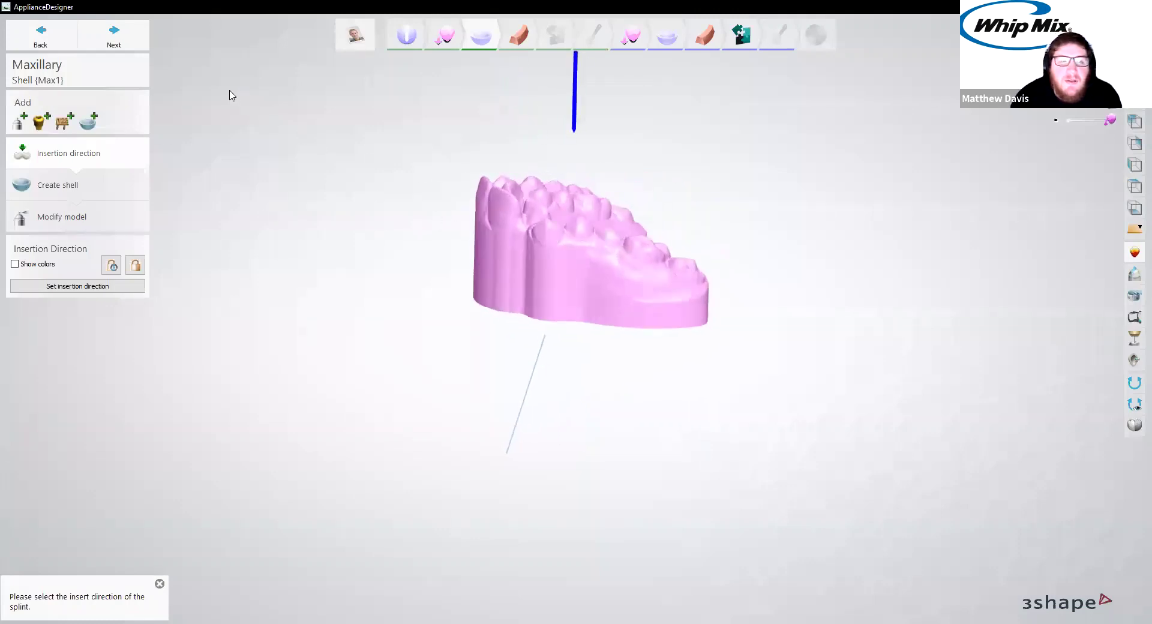
{"action": "left_click", "coordinate": [134, 48]}
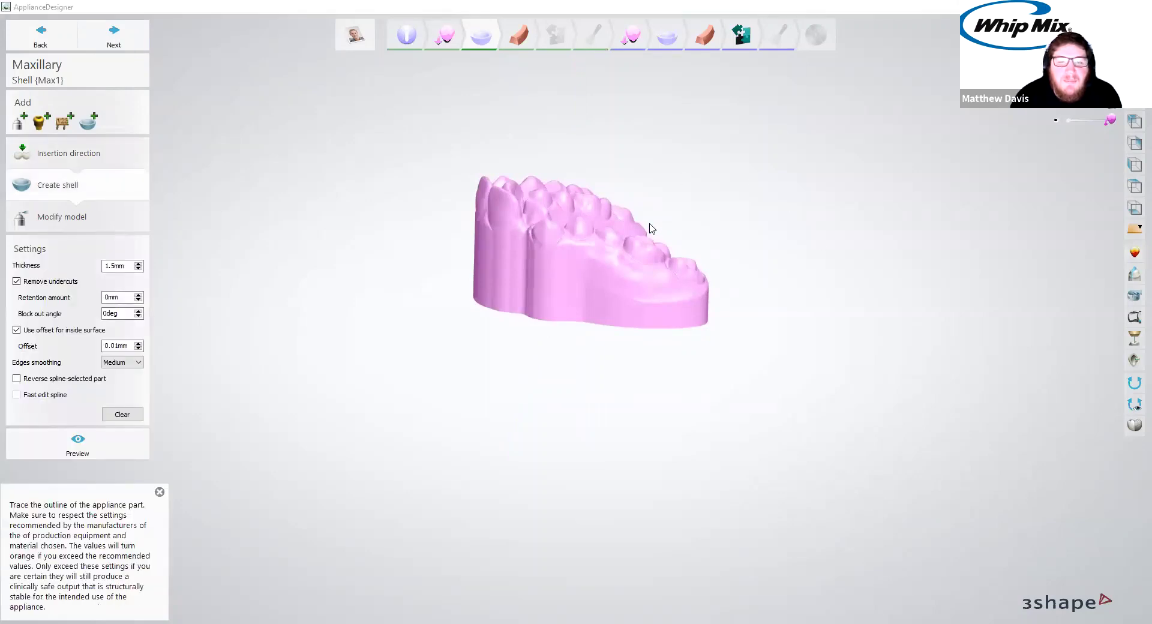
Set the shell thickness to 2.2 mm and the inside surface offset to 0.02 mm
{"action": "right_click_drag", "start_coordinate": [730, 223], "coordinate": [625, 326]}
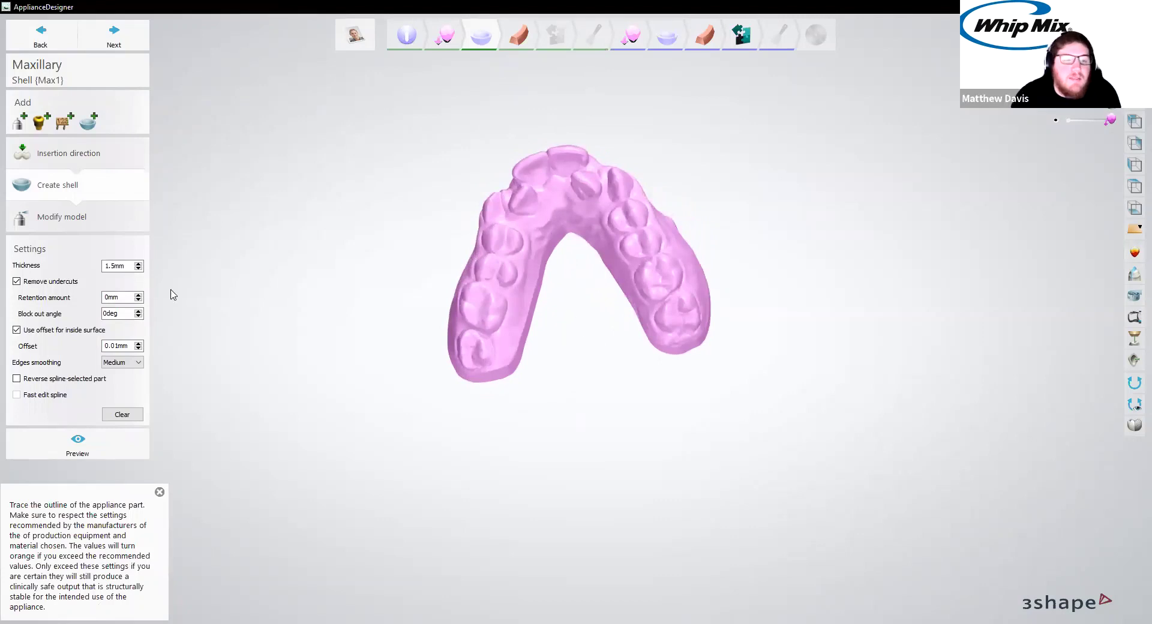
{"action": "left_click", "coordinate": [138, 266]}
{"action": "type", "text": "2.2mm"}
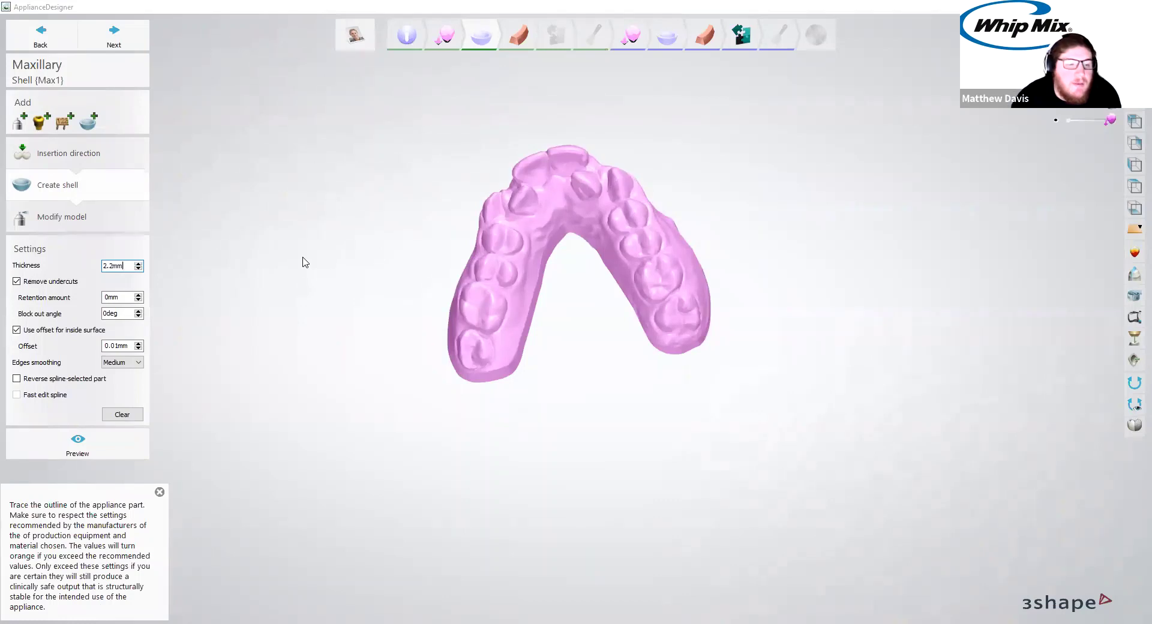
{"action": "left_click", "coordinate": [137, 344]}
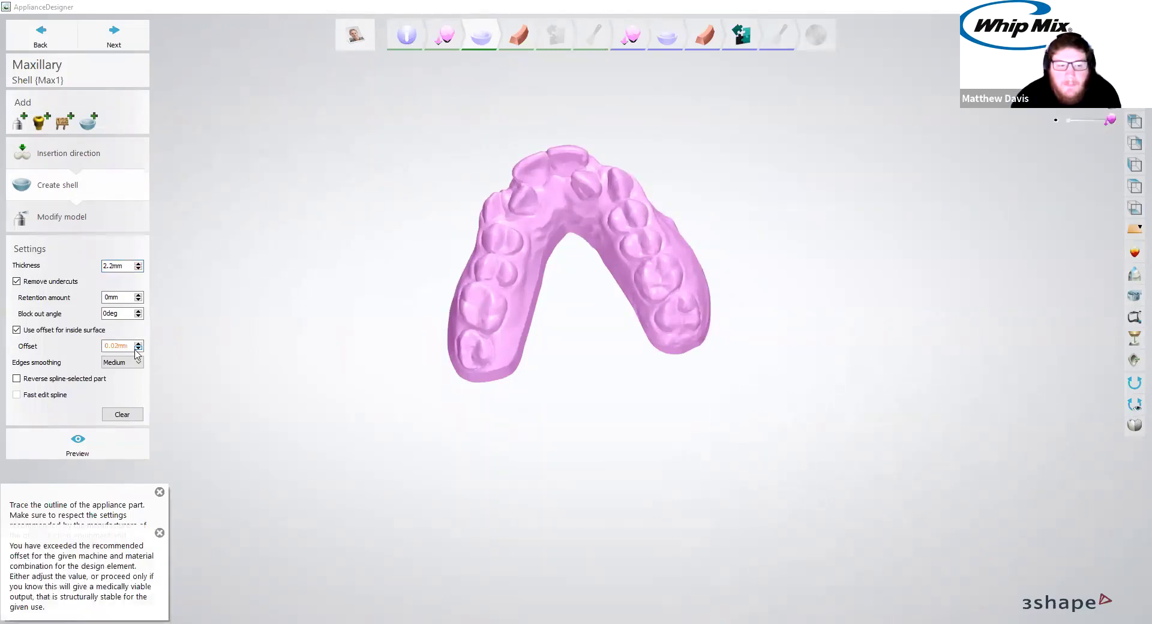
Set the inside surface offset of the shell to 0.1 mm and dismiss the guidance messages
{"action": "left_click", "coordinate": [136, 350]}
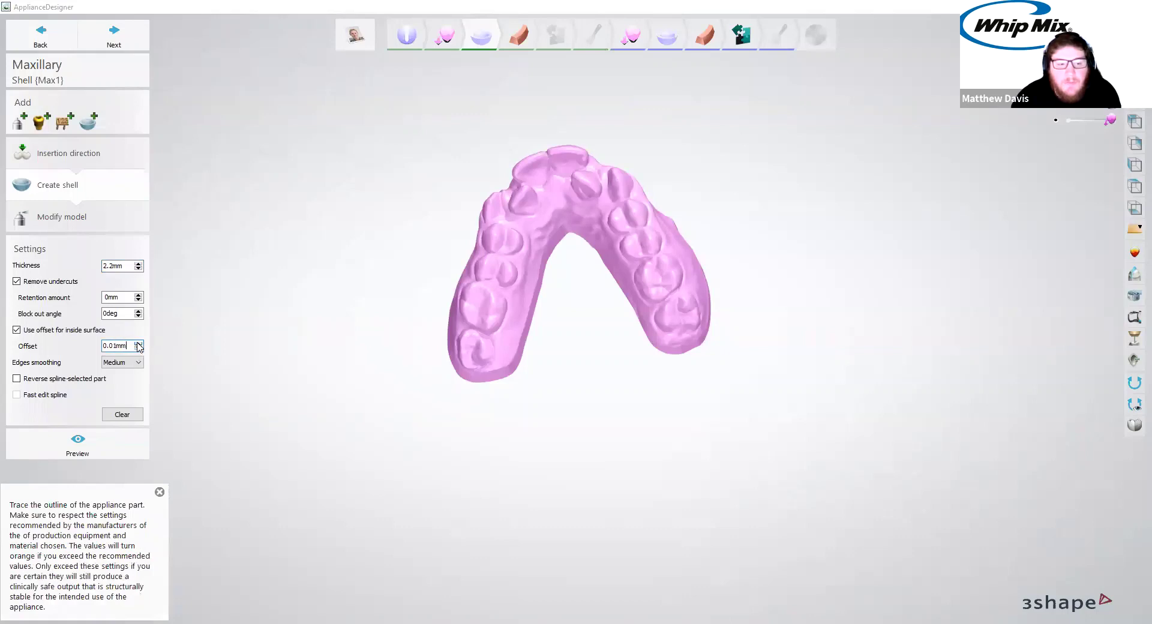
{"action": "left_click", "coordinate": [138, 344]}
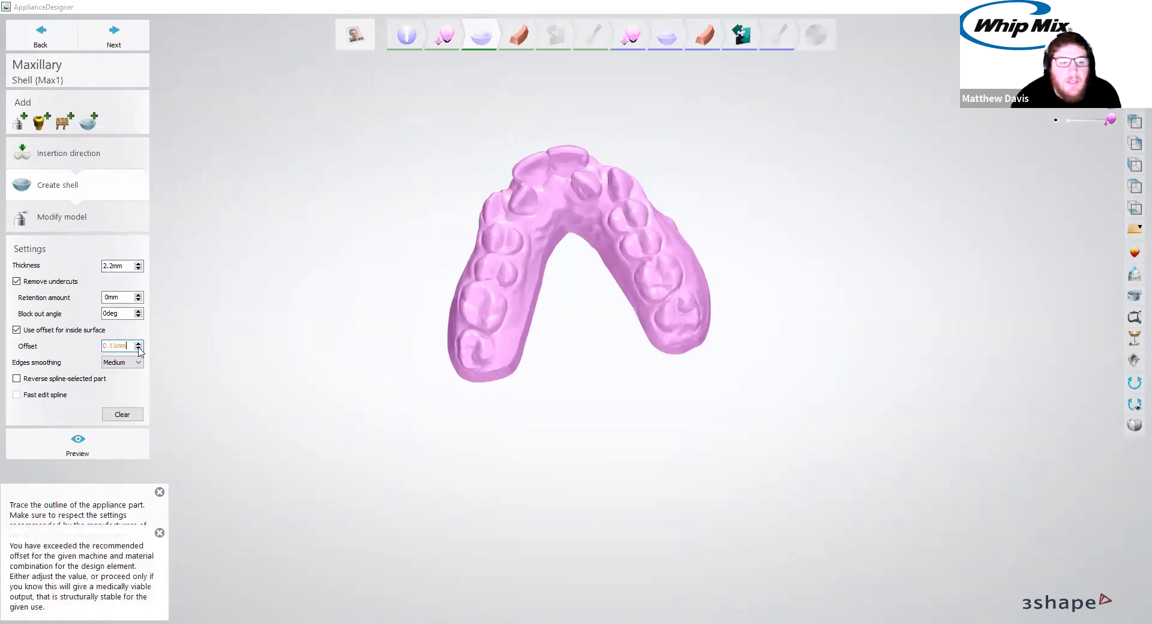
{"action": "left_click", "coordinate": [138, 349]}
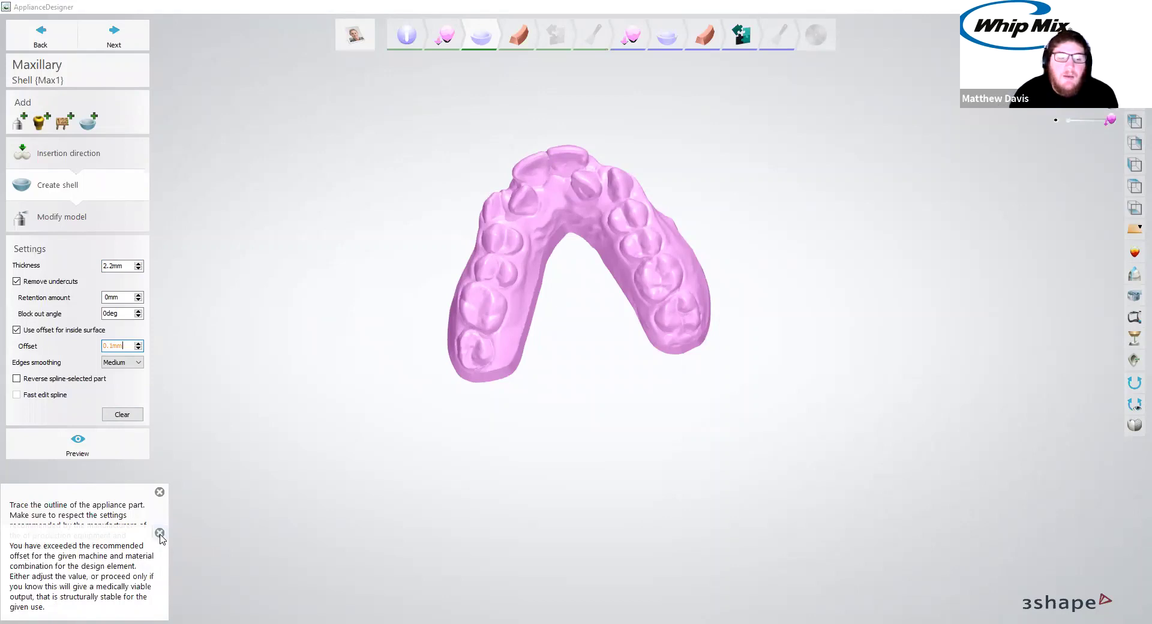
{"action": "left_click", "coordinate": [160, 491]}
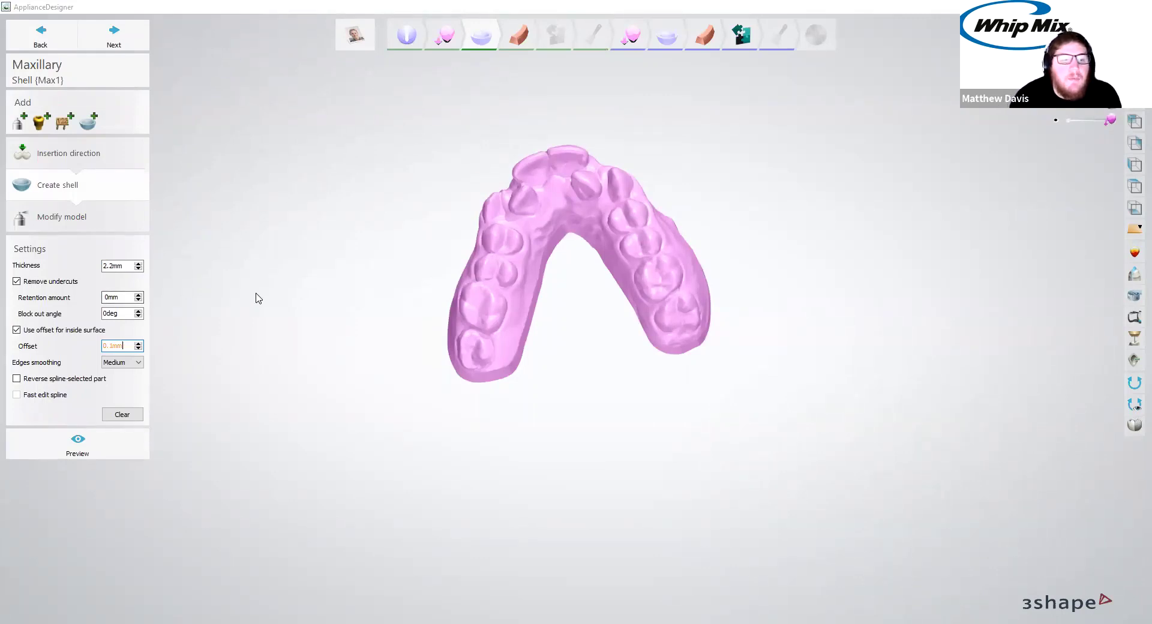
{"action": "left_click", "coordinate": [160, 533]}
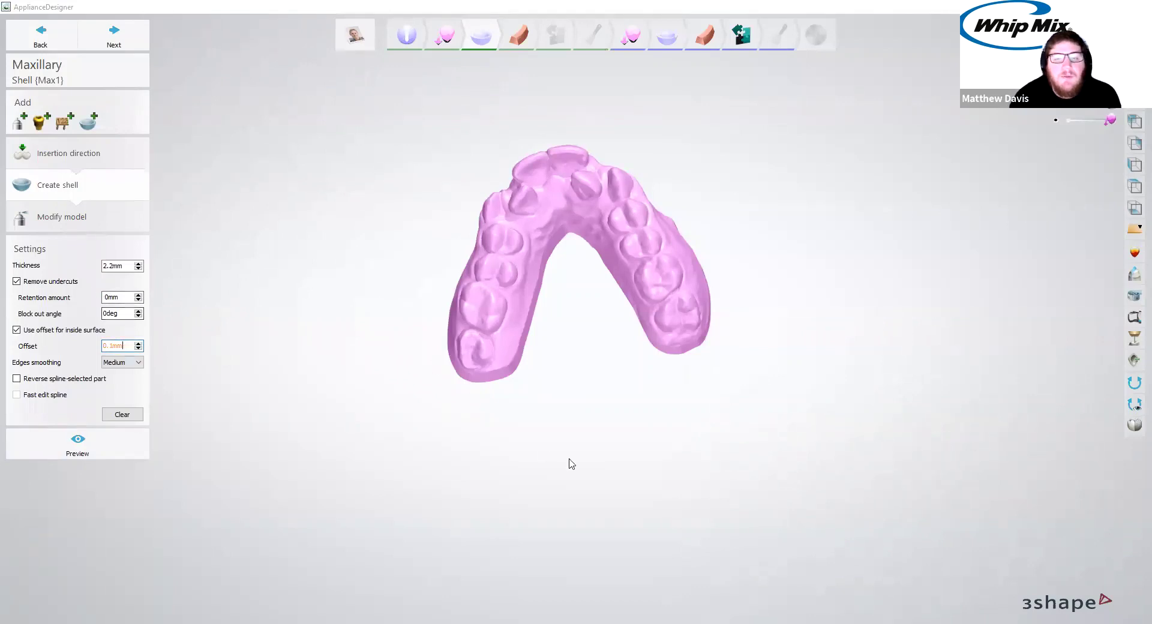
Try to create the shell without a traced outline
{"action": "right_click_drag", "start_coordinate": [570, 466], "coordinate": [708, 425]}
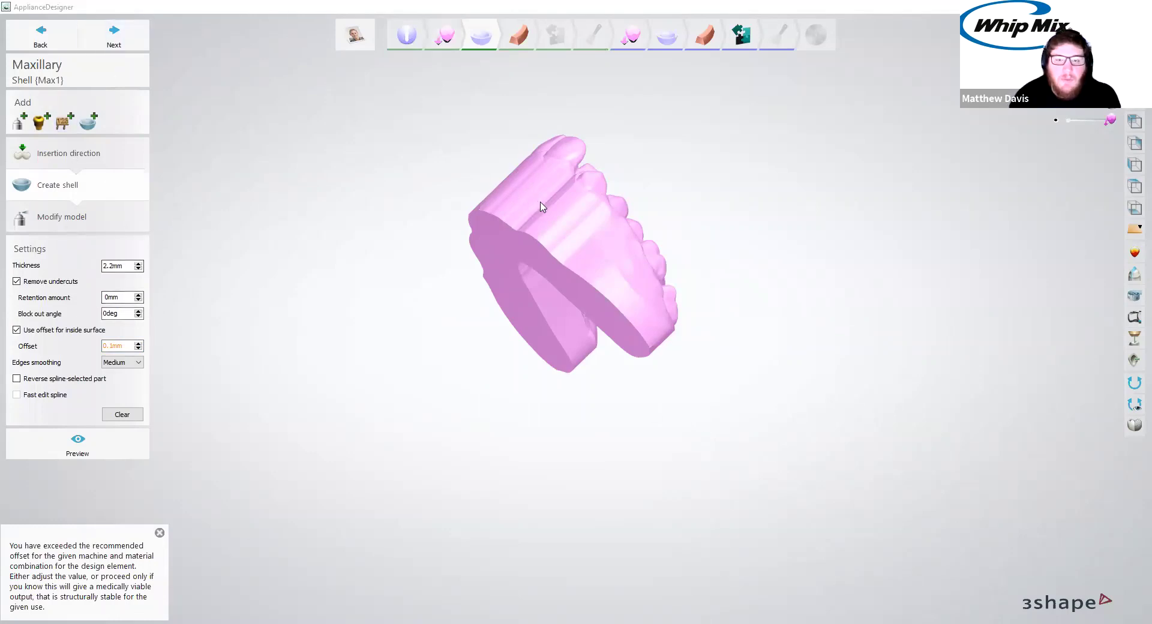
{"action": "right_click_drag", "start_coordinate": [537, 201], "coordinate": [437, 218]}
{"action": "right_click_drag", "start_coordinate": [671, 256], "coordinate": [455, 337]}
{"action": "right_click_drag", "start_coordinate": [330, 264], "coordinate": [480, 276]}
{"action": "left_click", "coordinate": [123, 43]}
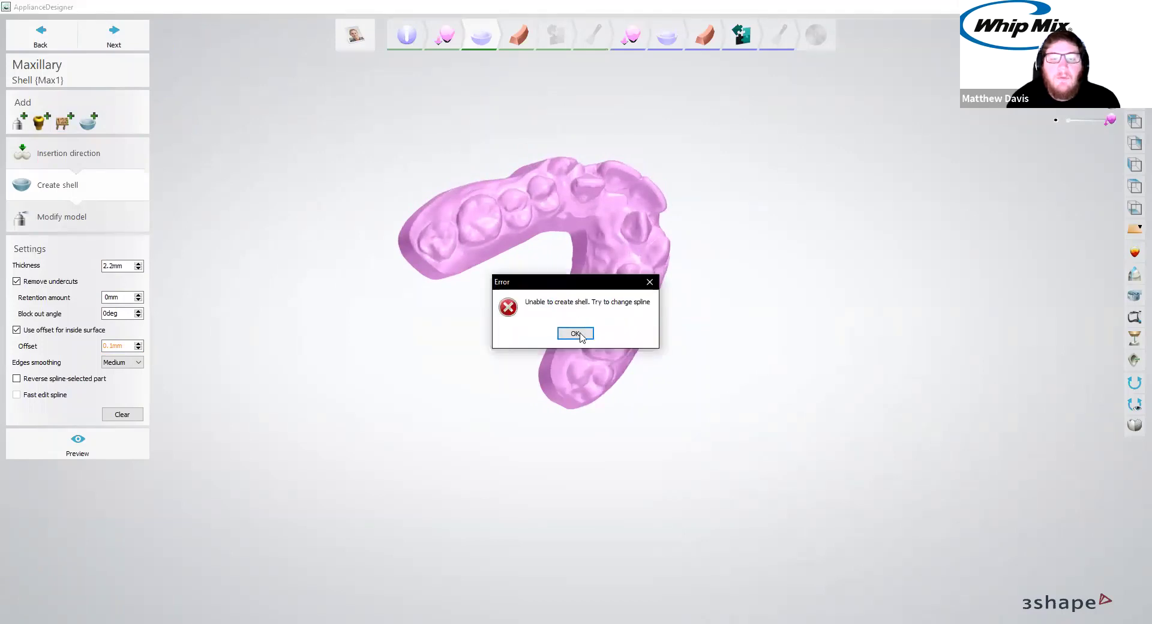
{"action": "left_click", "coordinate": [580, 336]}
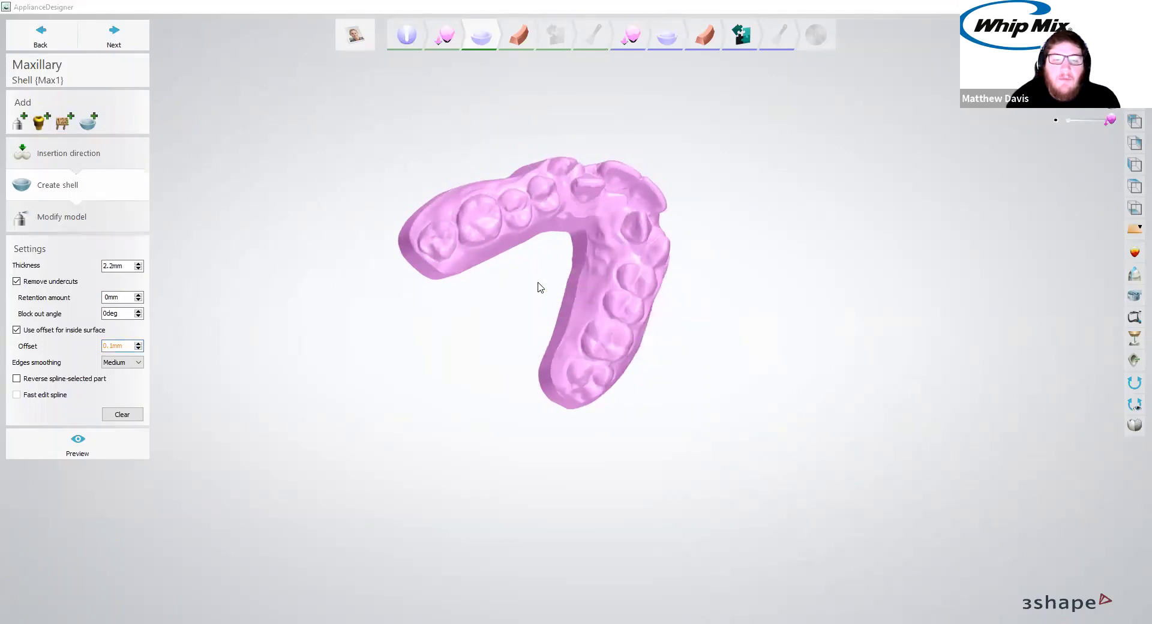
Trace the shell outline along the lingual gum margin from one last molar, behind the front teeth, to the opposite last molar
{"action": "right_click_drag", "start_coordinate": [439, 279], "coordinate": [443, 314]}
{"action": "scroll", "coordinate": [443, 314], "scroll_direction": "up", "scroll_amount": 5}
{"action": "scroll", "coordinate": [441, 318], "scroll_direction": "up", "scroll_amount": 3}
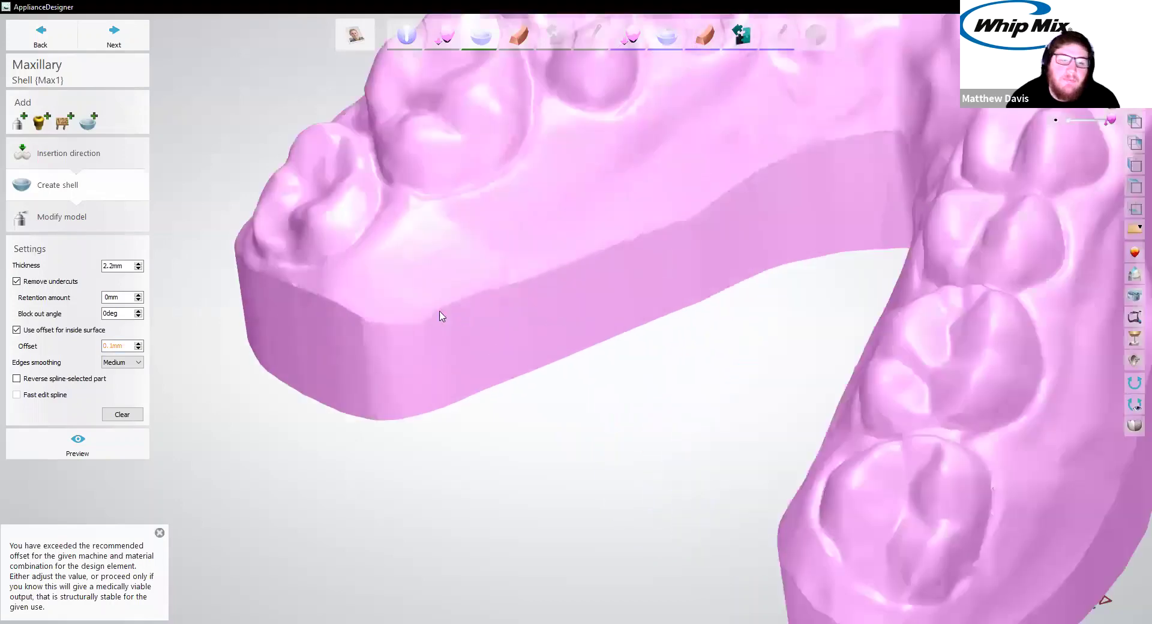
{"action": "right_click_drag", "start_coordinate": [354, 257], "coordinate": [376, 220]}
{"action": "scroll", "coordinate": [388, 234], "scroll_direction": "down", "scroll_amount": 4}
{"action": "left_click", "coordinate": [357, 226]}
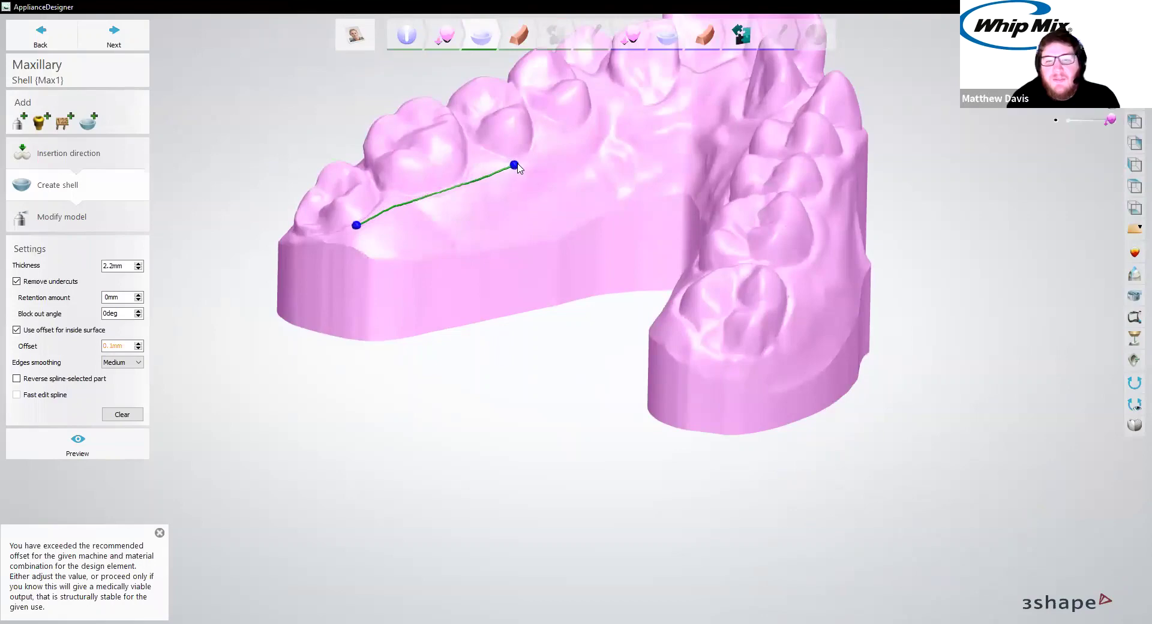
{"action": "scroll", "coordinate": [603, 134], "scroll_direction": "up", "scroll_amount": 3}
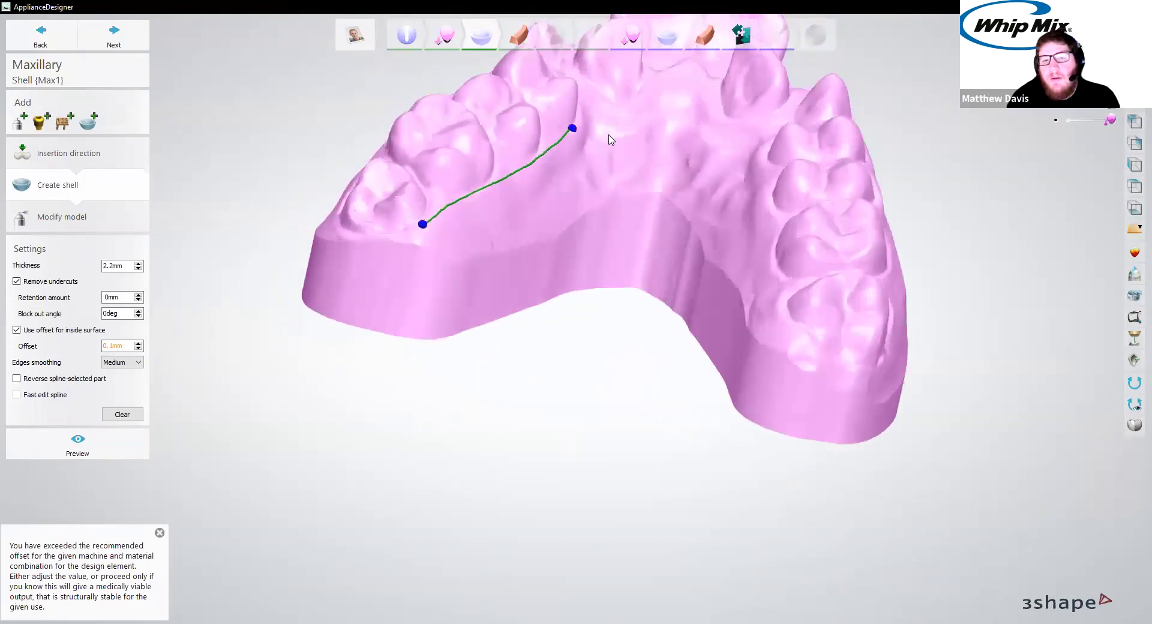
{"action": "right_click_drag", "start_coordinate": [606, 134], "coordinate": [516, 226]}
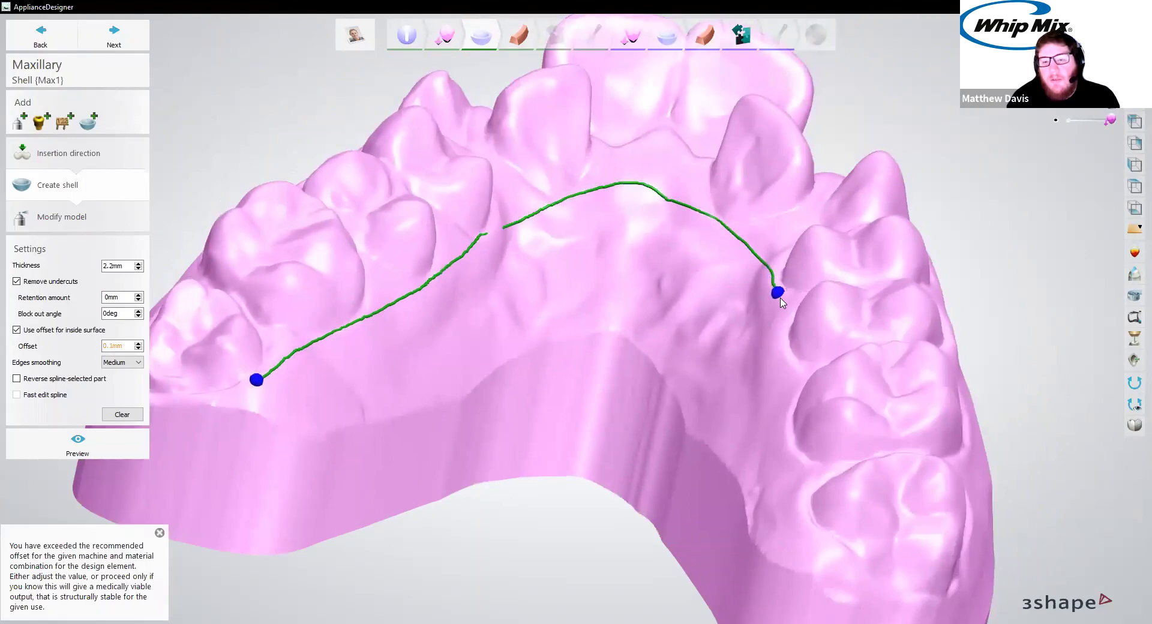
{"action": "right_click_drag", "start_coordinate": [780, 297], "coordinate": [843, 353]}
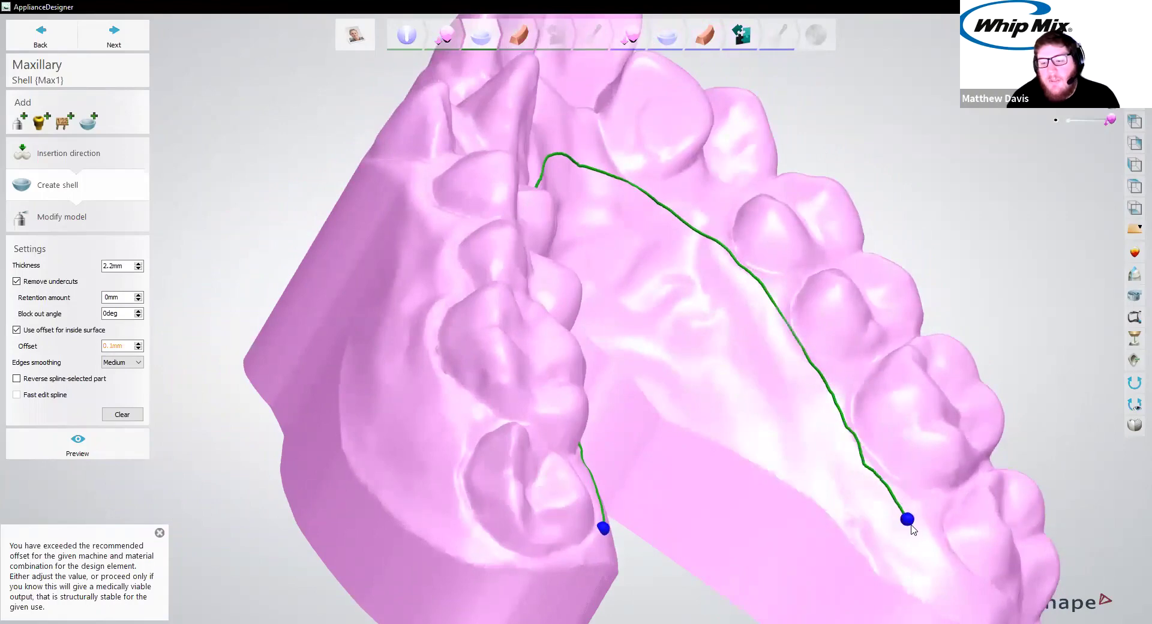
{"action": "mouse_move", "coordinate": [1008, 588]}
{"action": "right_mouse_down"}
{"action": "mouse_move", "coordinate": [935, 569]}
{"action": "mouse_move", "coordinate": [807, 582]}
{"action": "right_mouse_up"}
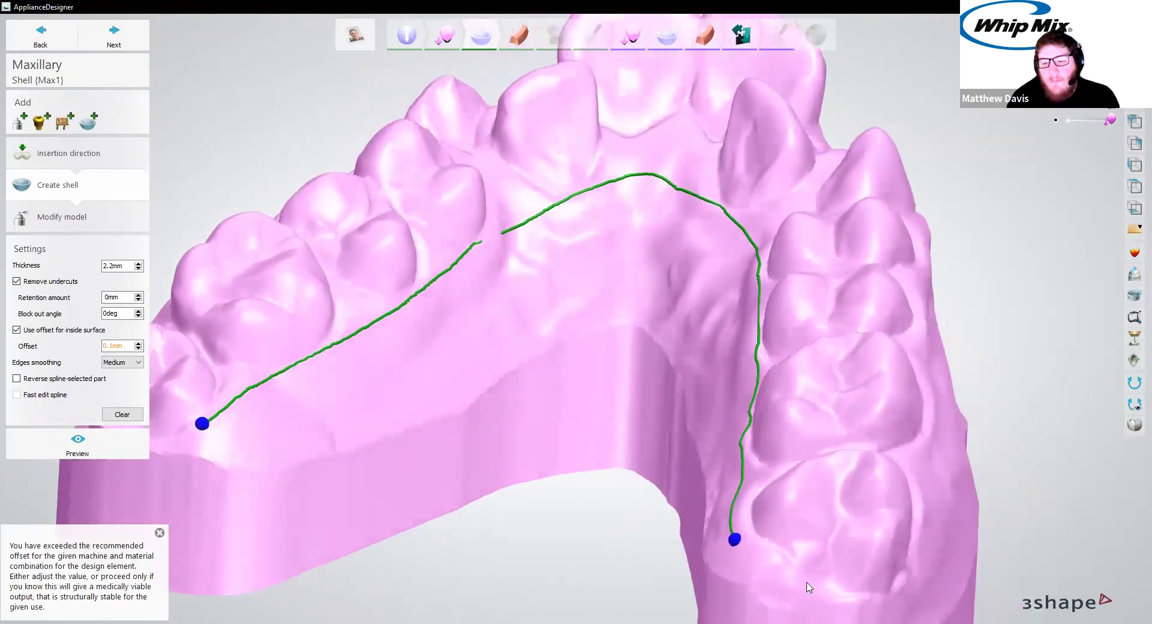
Continue the shell outline around the last molar and forward along the buccal side to the central incisors
{"action": "mouse_move", "coordinate": [786, 569]}
{"action": "left_mouse_down"}
{"action": "mouse_move", "coordinate": [861, 585]}
{"action": "mouse_move", "coordinate": [921, 568]}
{"action": "left_mouse_up"}
{"action": "right_click_drag", "start_coordinate": [922, 570], "coordinate": [845, 565]}
{"action": "left_click_drag", "start_coordinate": [638, 463], "coordinate": [701, 347]}
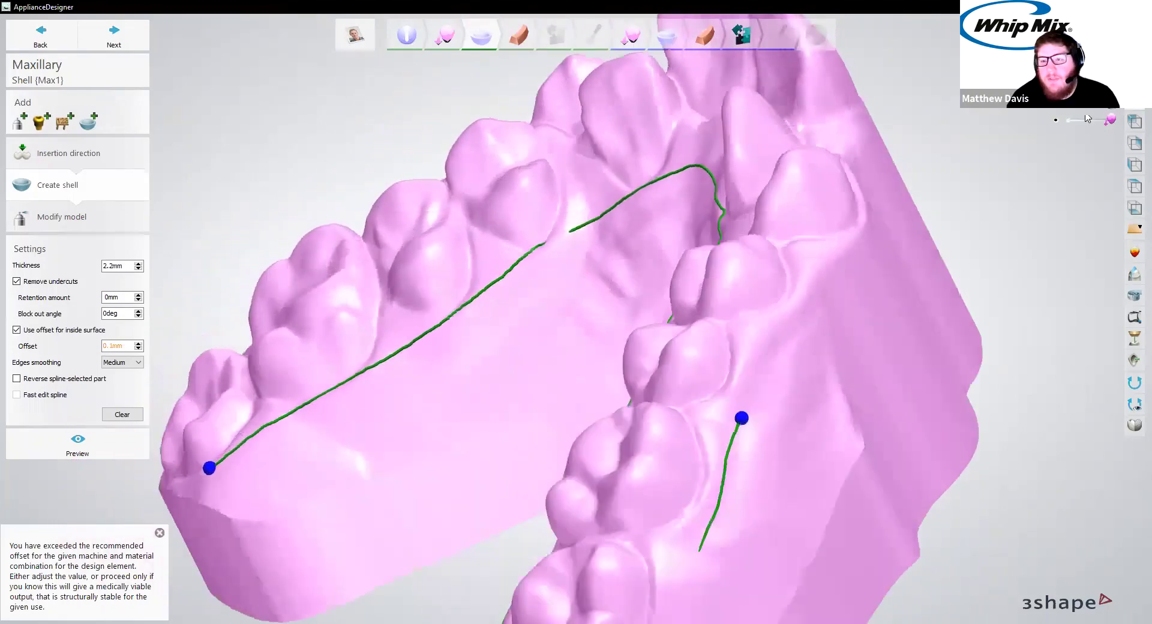
{"action": "mouse_move", "coordinate": [780, 360]}
{"action": "right_mouse_down"}
{"action": "mouse_move", "coordinate": [869, 324]}
{"action": "mouse_move", "coordinate": [880, 334]}
{"action": "mouse_move", "coordinate": [808, 457]}
{"action": "mouse_move", "coordinate": [828, 362]}
{"action": "right_mouse_up"}
{"action": "mouse_move", "coordinate": [827, 364]}
{"action": "left_mouse_down"}
{"action": "mouse_move", "coordinate": [586, 345]}
{"action": "mouse_move", "coordinate": [407, 376]}
{"action": "left_mouse_up"}
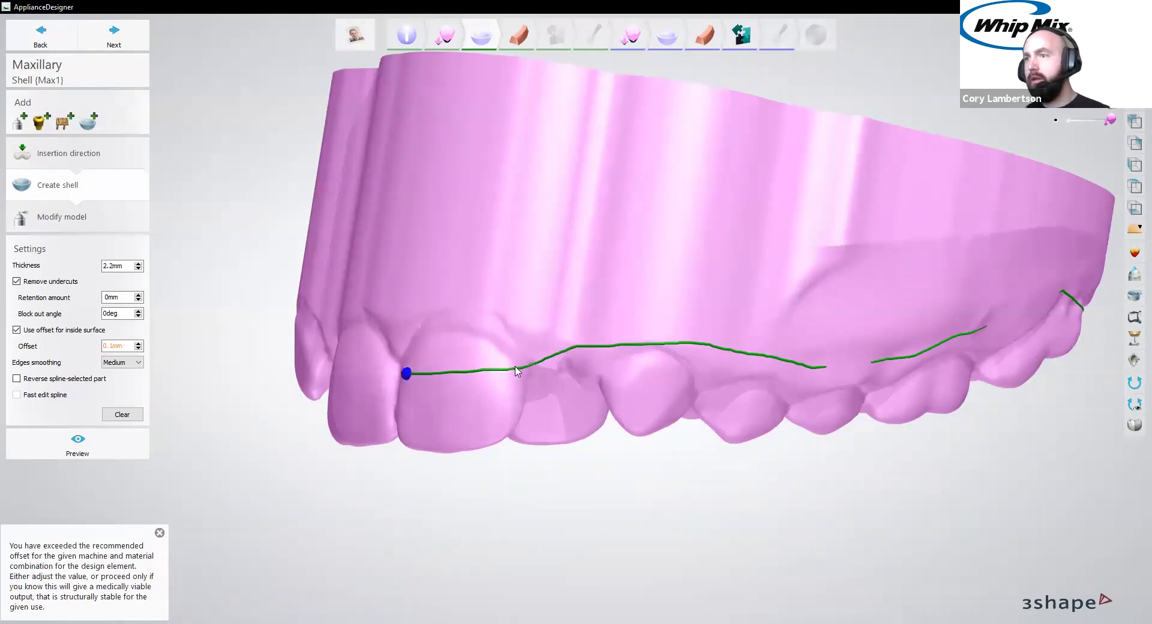
Carry the shell outline across the remaining front teeth and the other buccal side, and close it around the last molar
{"action": "right_click_drag", "start_coordinate": [516, 370], "coordinate": [588, 384]}
{"action": "mouse_move", "coordinate": [622, 401]}
{"action": "left_mouse_down"}
{"action": "mouse_move", "coordinate": [480, 343]}
{"action": "mouse_move", "coordinate": [290, 314]}
{"action": "left_mouse_up"}
{"action": "right_click_drag", "start_coordinate": [291, 313], "coordinate": [428, 282]}
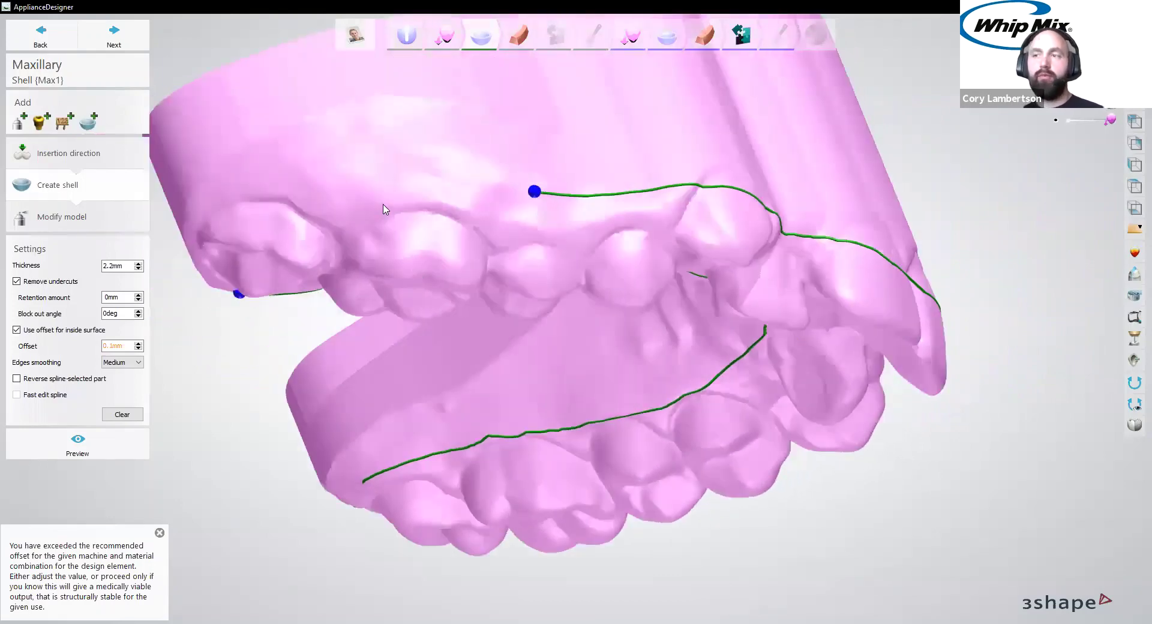
{"action": "mouse_move", "coordinate": [375, 195]}
{"action": "left_mouse_down"}
{"action": "mouse_move", "coordinate": [257, 207]}
{"action": "mouse_move", "coordinate": [201, 233]}
{"action": "left_mouse_up"}
{"action": "right_click_drag", "start_coordinate": [203, 234], "coordinate": [211, 211]}
{"action": "left_click_drag", "start_coordinate": [228, 170], "coordinate": [260, 231]}
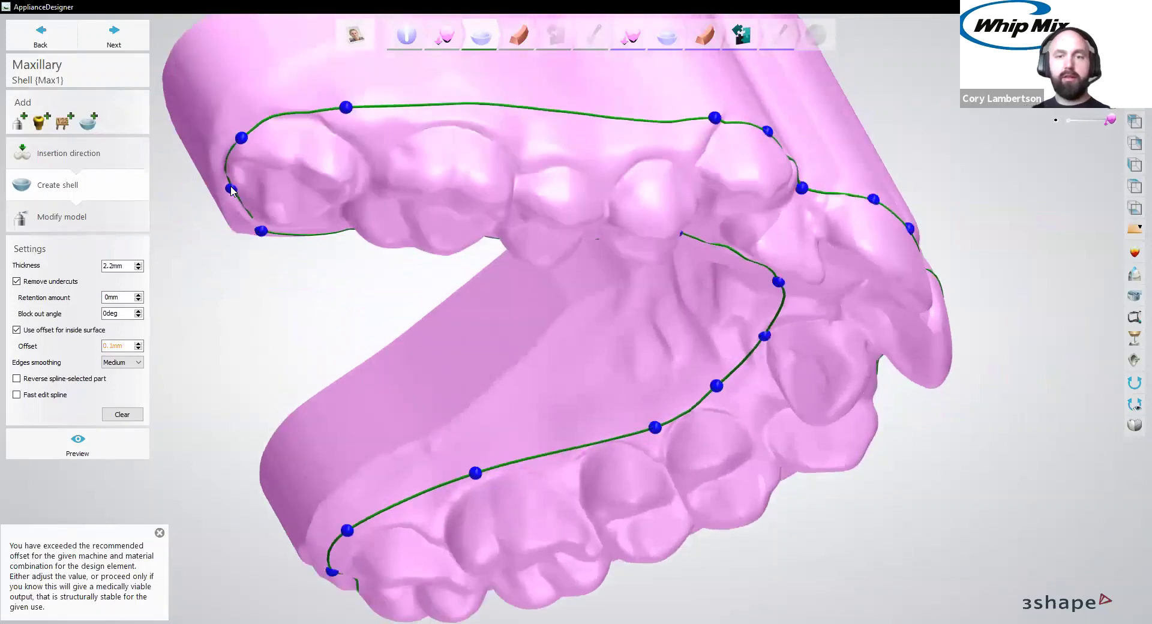
Adjust the outline points around the last molar and add a lingual point beside the molars, shifting the line slightly away from the teeth
{"action": "left_click_drag", "start_coordinate": [232, 191], "coordinate": [225, 189]}
{"action": "left_click_drag", "start_coordinate": [260, 232], "coordinate": [254, 227]}
{"action": "right_click_drag", "start_coordinate": [254, 226], "coordinate": [230, 98]}
{"action": "right_click", "coordinate": [389, 118]}
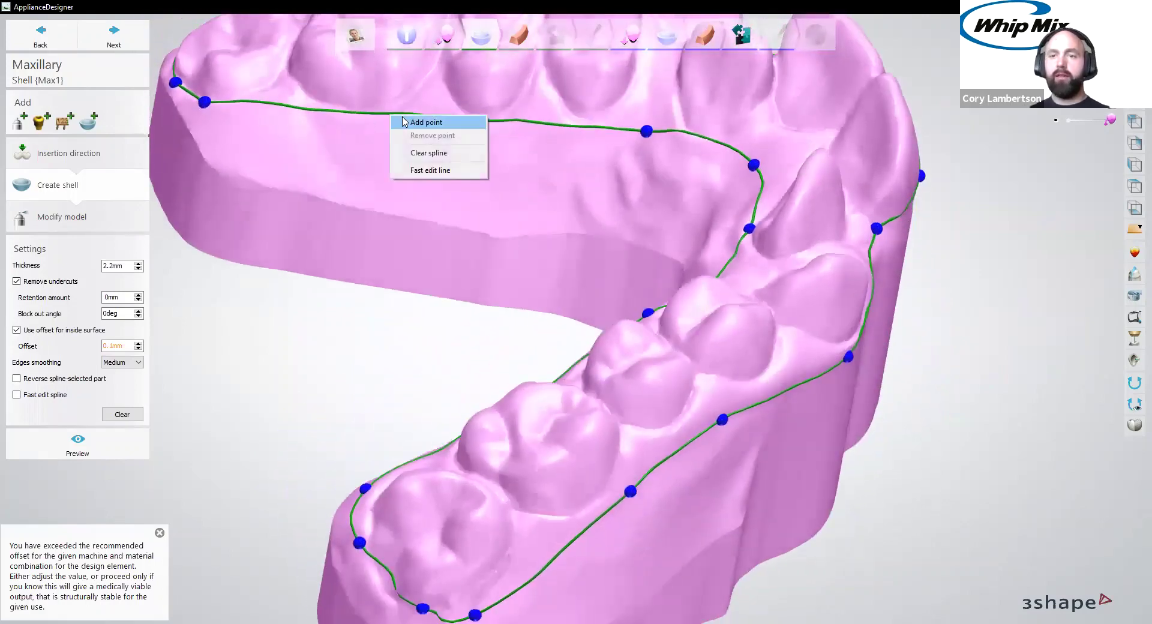
{"action": "left_click", "coordinate": [406, 122]}
{"action": "left_click_drag", "start_coordinate": [390, 127], "coordinate": [392, 128]}
{"action": "left_click_drag", "start_coordinate": [205, 102], "coordinate": [229, 112]}
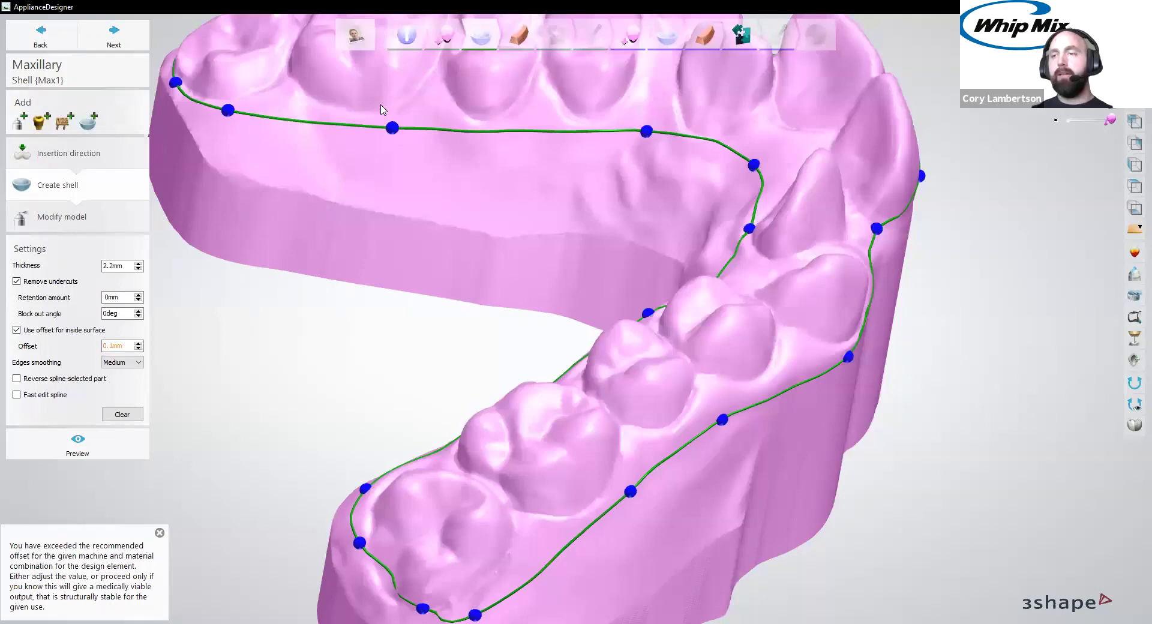
Refine the outline points across the arch, pulling the lingual point beside the last molar slightly closer to the tooth
{"action": "scroll", "coordinate": [509, 275], "scroll_direction": "down", "scroll_amount": 3}
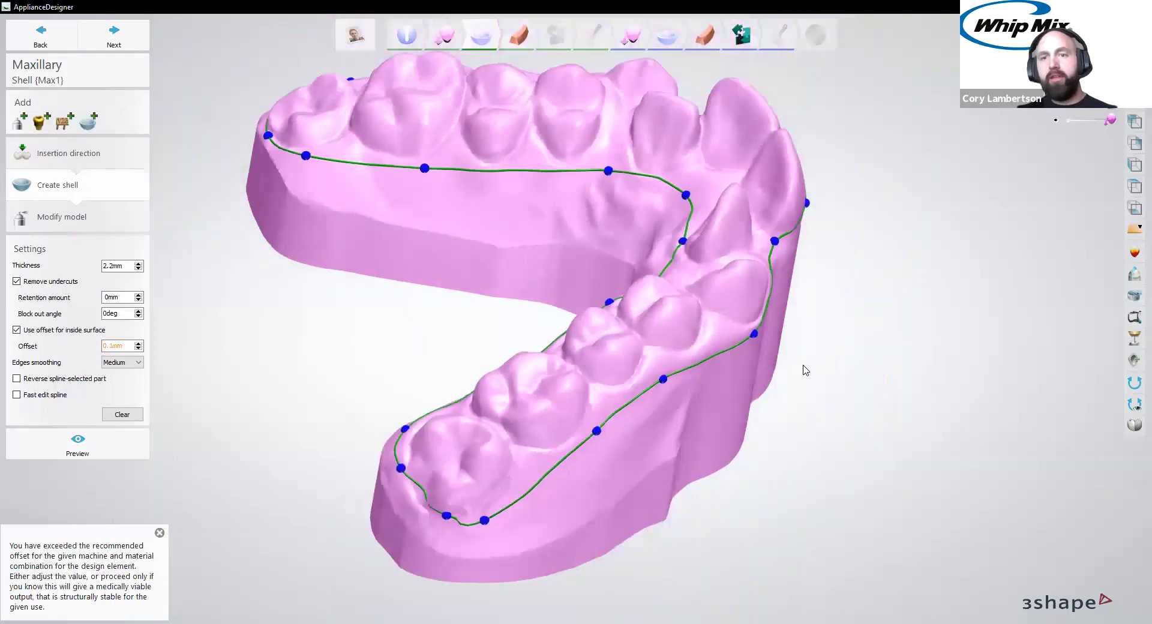
{"action": "right_click_drag", "start_coordinate": [798, 365], "coordinate": [662, 209]}
{"action": "left_click_drag", "start_coordinate": [625, 229], "coordinate": [658, 244]}
{"action": "right_click_drag", "start_coordinate": [627, 263], "coordinate": [586, 241]}
{"action": "left_click_drag", "start_coordinate": [533, 181], "coordinate": [529, 177]}
{"action": "right_click_drag", "start_coordinate": [530, 177], "coordinate": [548, 174]}
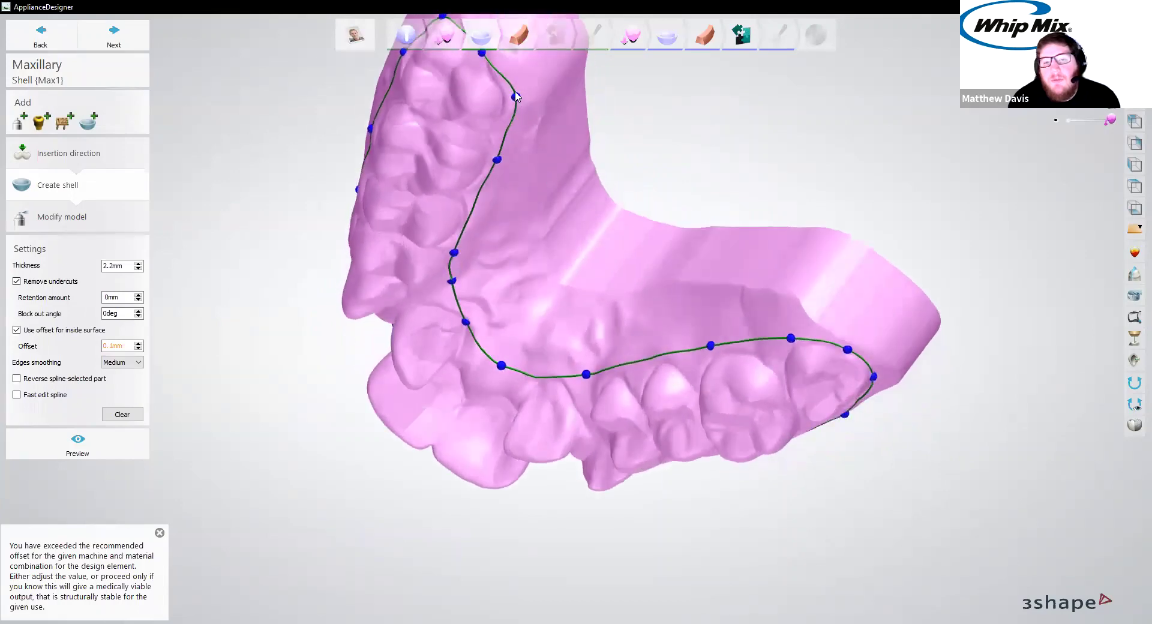
{"action": "left_click_drag", "start_coordinate": [516, 96], "coordinate": [506, 94]}
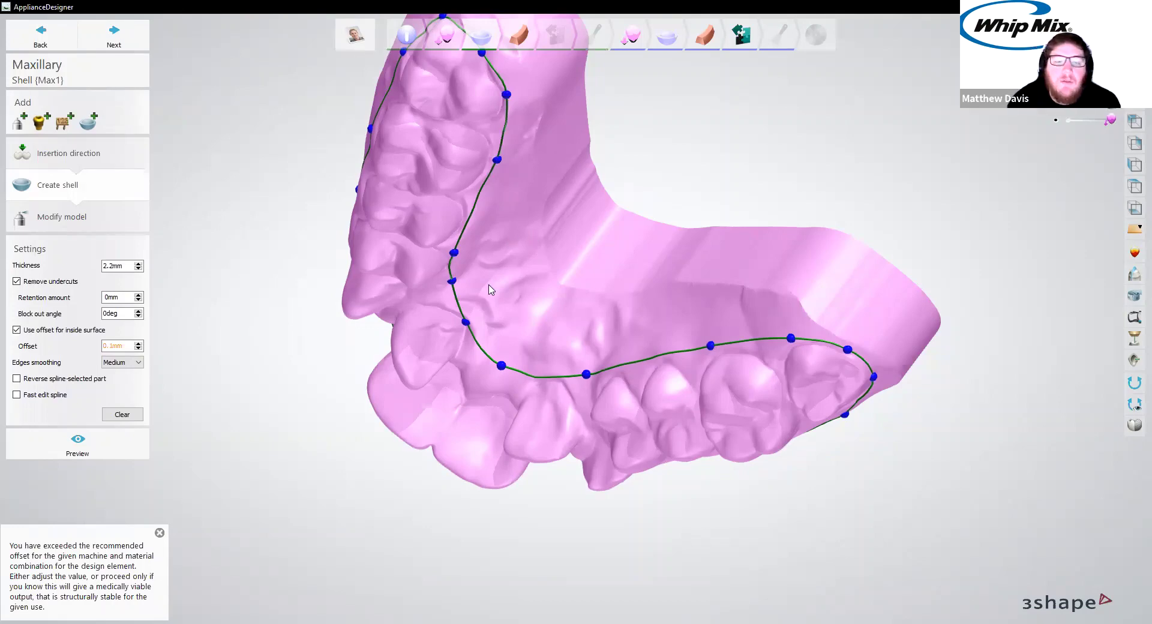
Move the labial outline points at the canine and lateral incisor toward the gum margin
{"action": "right_click_drag", "start_coordinate": [489, 290], "coordinate": [540, 123]}
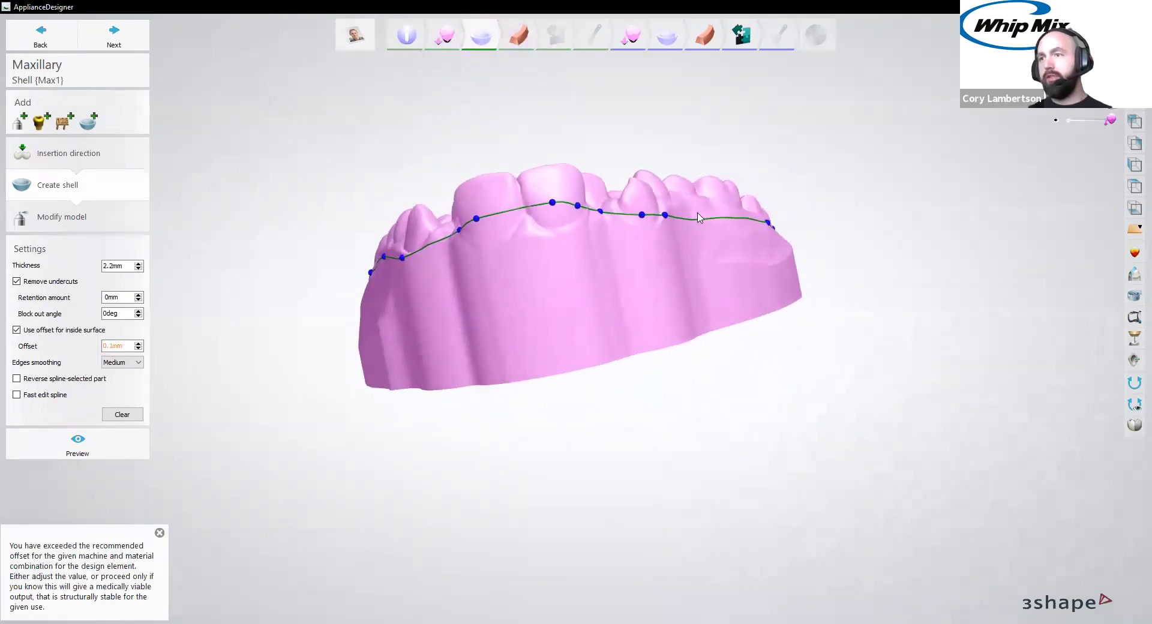
{"action": "scroll", "coordinate": [697, 217], "scroll_direction": "up", "scroll_amount": 2}
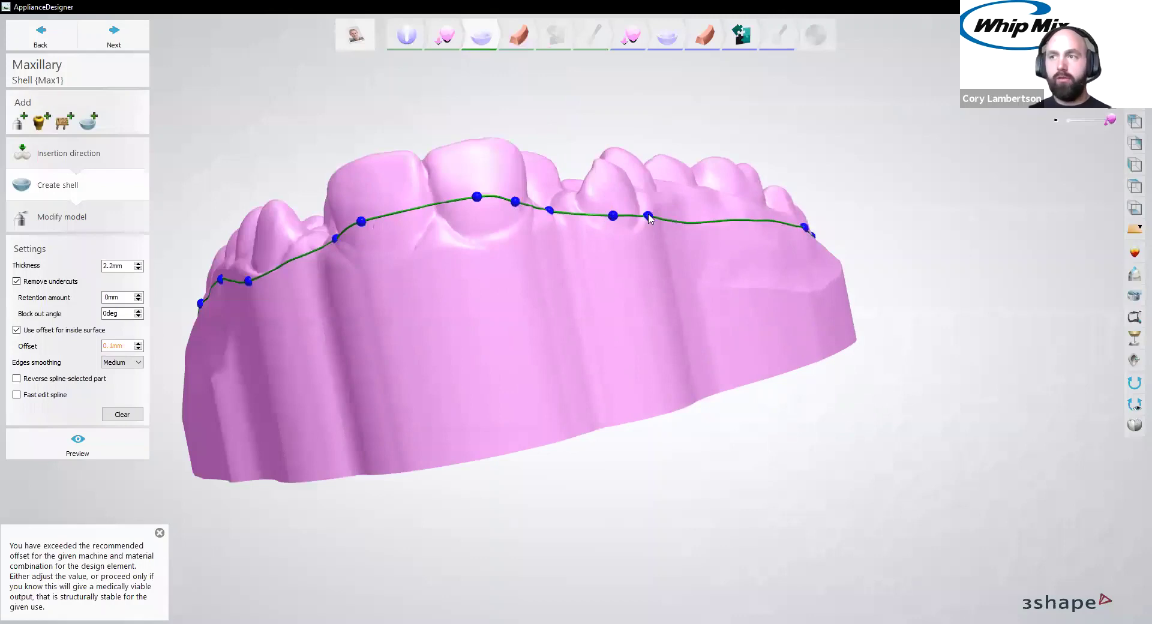
{"action": "left_click_drag", "start_coordinate": [648, 215], "coordinate": [625, 228]}
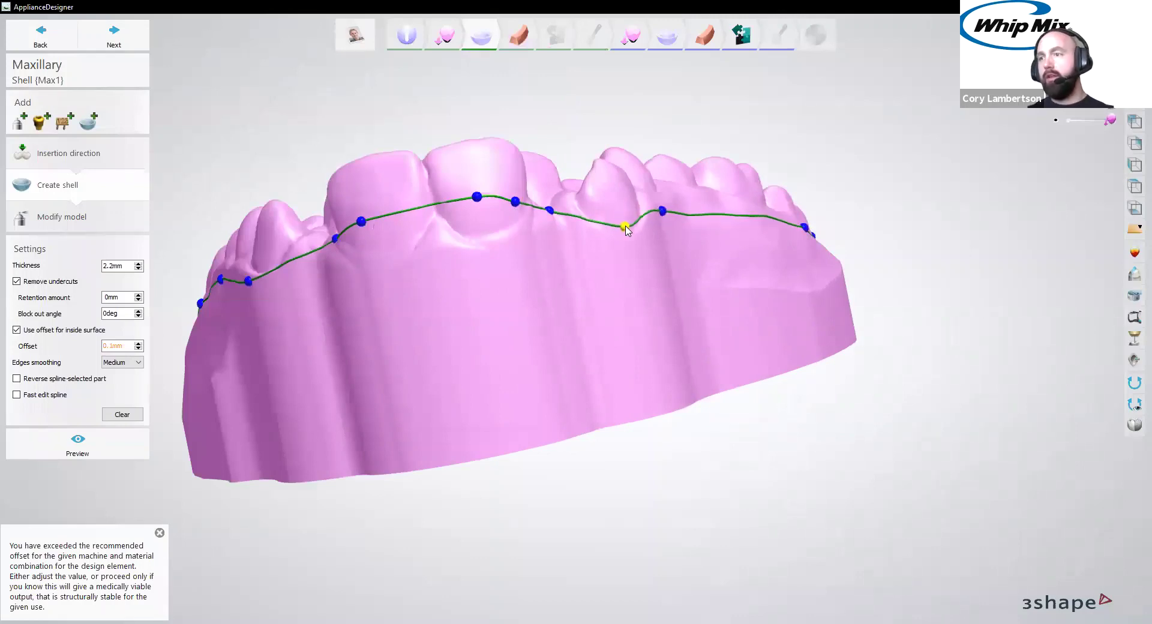
{"action": "right_click_drag", "start_coordinate": [585, 219], "coordinate": [477, 227]}
{"action": "left_click_drag", "start_coordinate": [477, 227], "coordinate": [491, 231]}
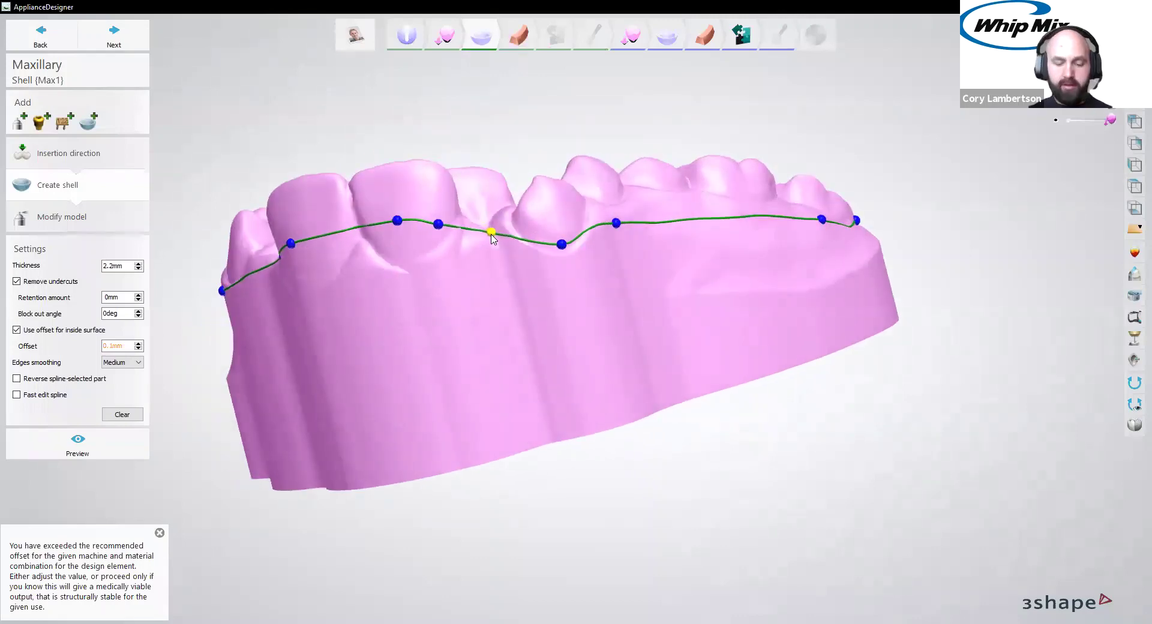
Adjust the outline at the buccal side of the last molar and generate the shell
{"action": "scroll", "coordinate": [293, 183], "scroll_direction": "down", "scroll_amount": 2}
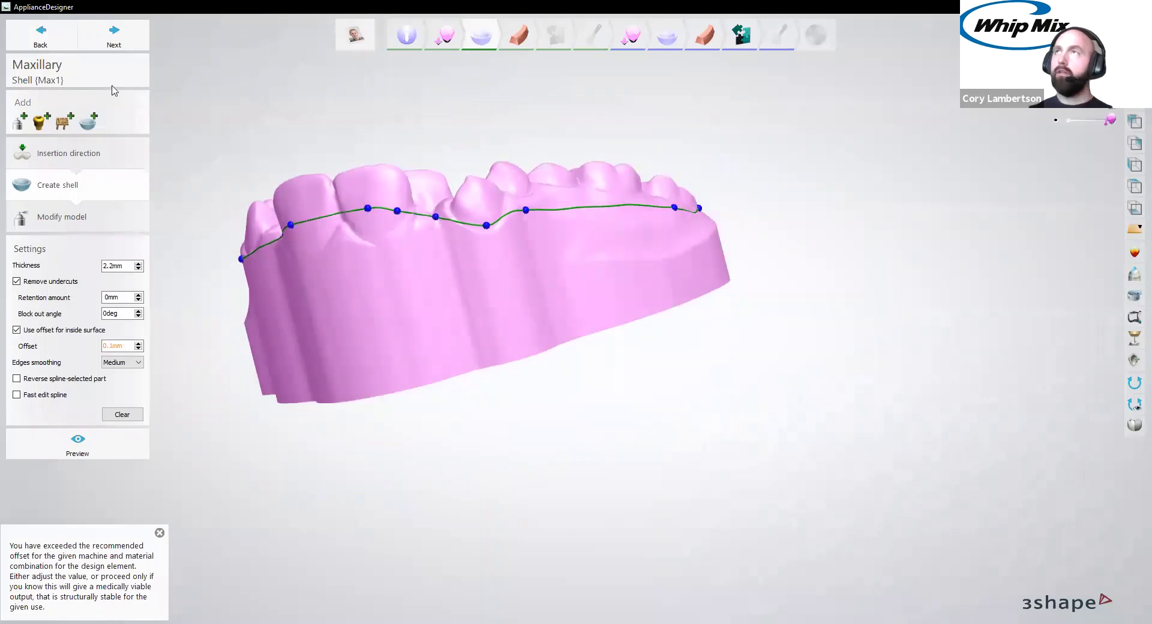
{"action": "mouse_move", "coordinate": [678, 216]}
{"action": "right_mouse_down"}
{"action": "mouse_move", "coordinate": [635, 224]}
{"action": "mouse_move", "coordinate": [662, 218]}
{"action": "right_mouse_up"}
{"action": "scroll", "coordinate": [655, 225], "scroll_direction": "up", "scroll_amount": 2}
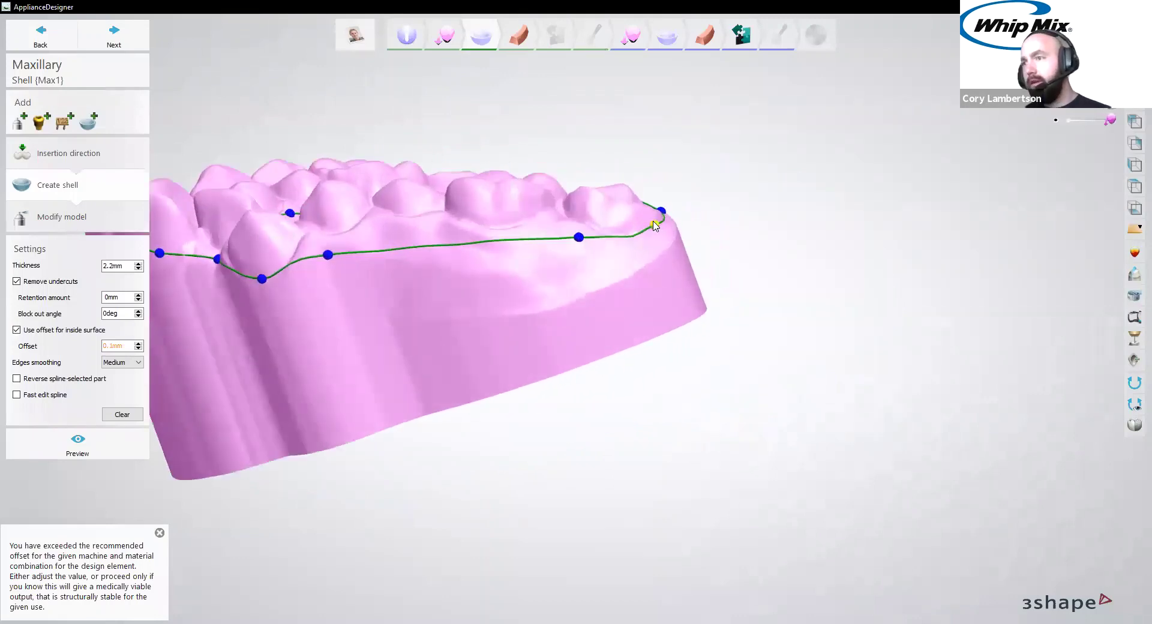
{"action": "left_click_drag", "start_coordinate": [654, 221], "coordinate": [536, 242]}
{"action": "left_click", "coordinate": [113, 36]}
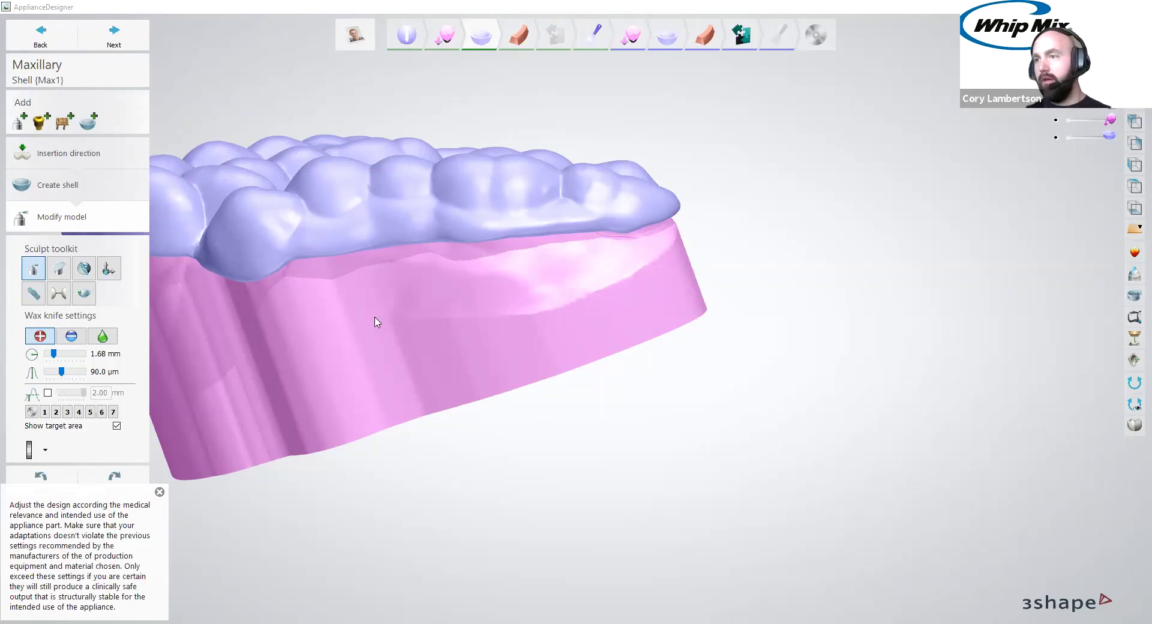
Inspect the generated shell from the occlusal and lingual sides without sculpting it, and proceed to the next design stage
{"action": "right_click_drag", "start_coordinate": [378, 322], "coordinate": [720, 261]}
{"action": "scroll", "coordinate": [719, 261], "scroll_direction": "down", "scroll_amount": 3}
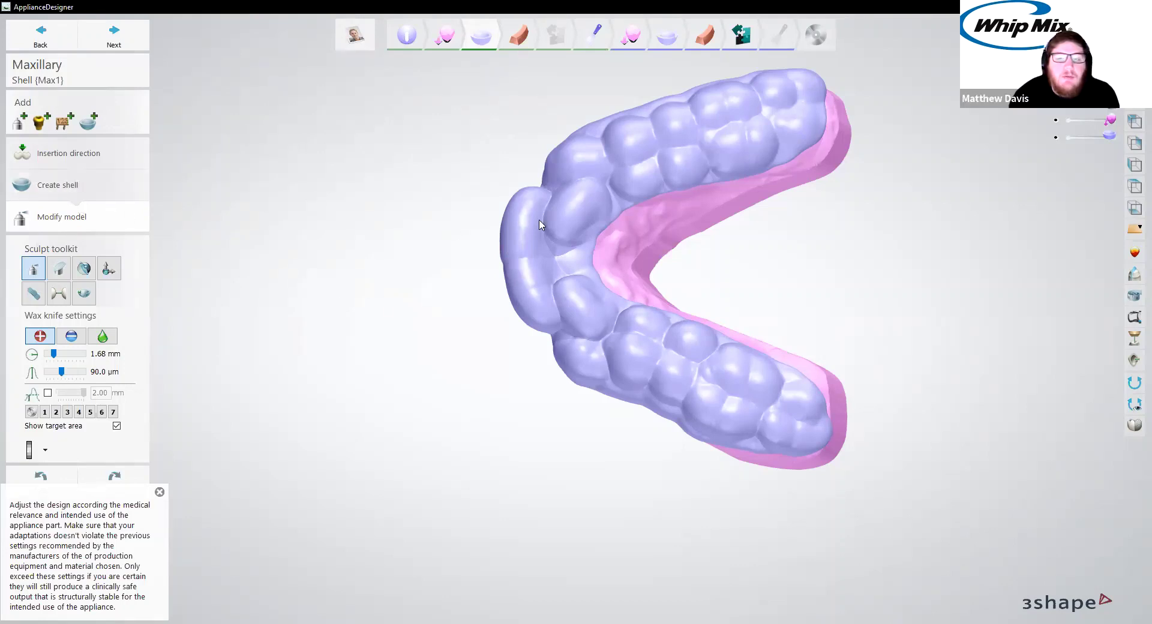
{"action": "left_click", "coordinate": [159, 493]}
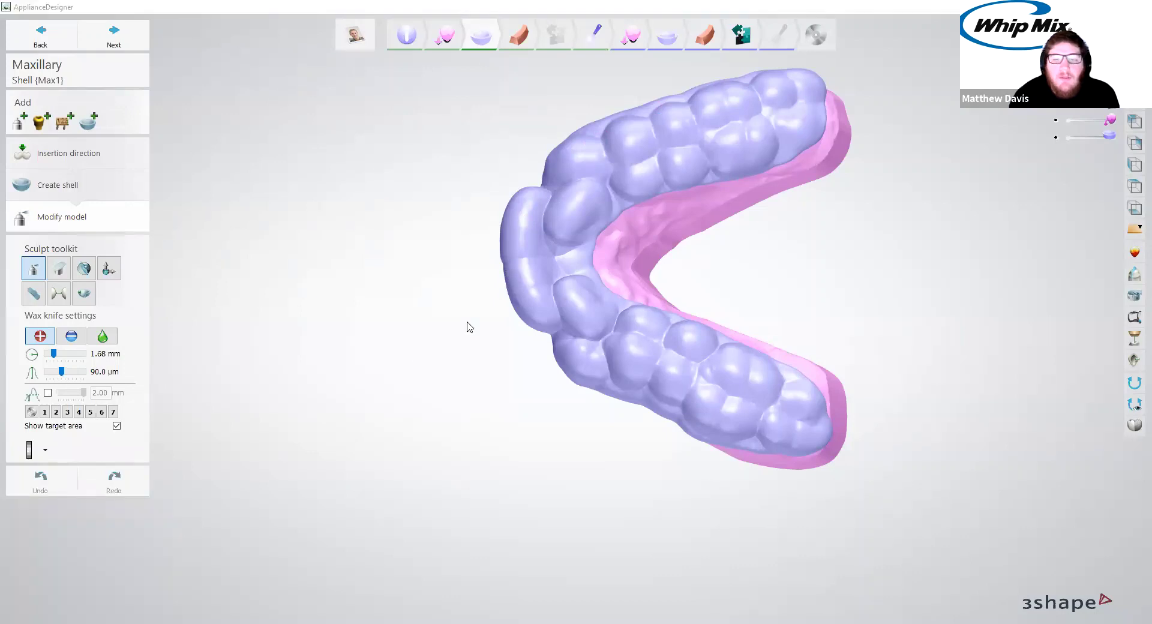
{"action": "right_click_drag", "start_coordinate": [468, 326], "coordinate": [778, 108]}
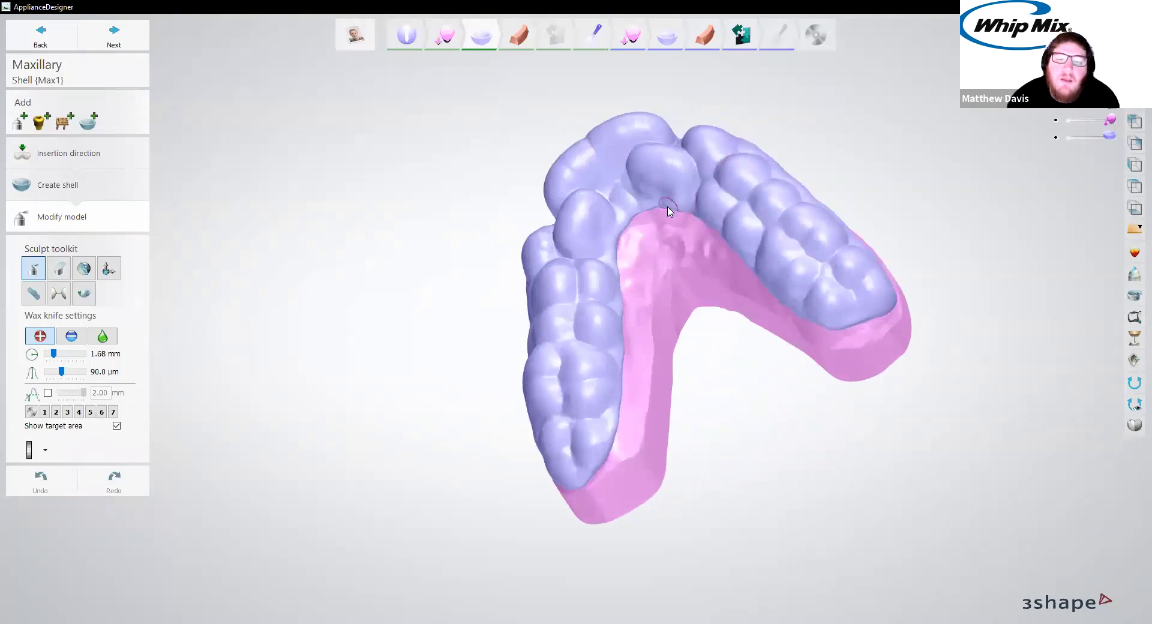
{"action": "right_click_drag", "start_coordinate": [654, 316], "coordinate": [658, 269]}
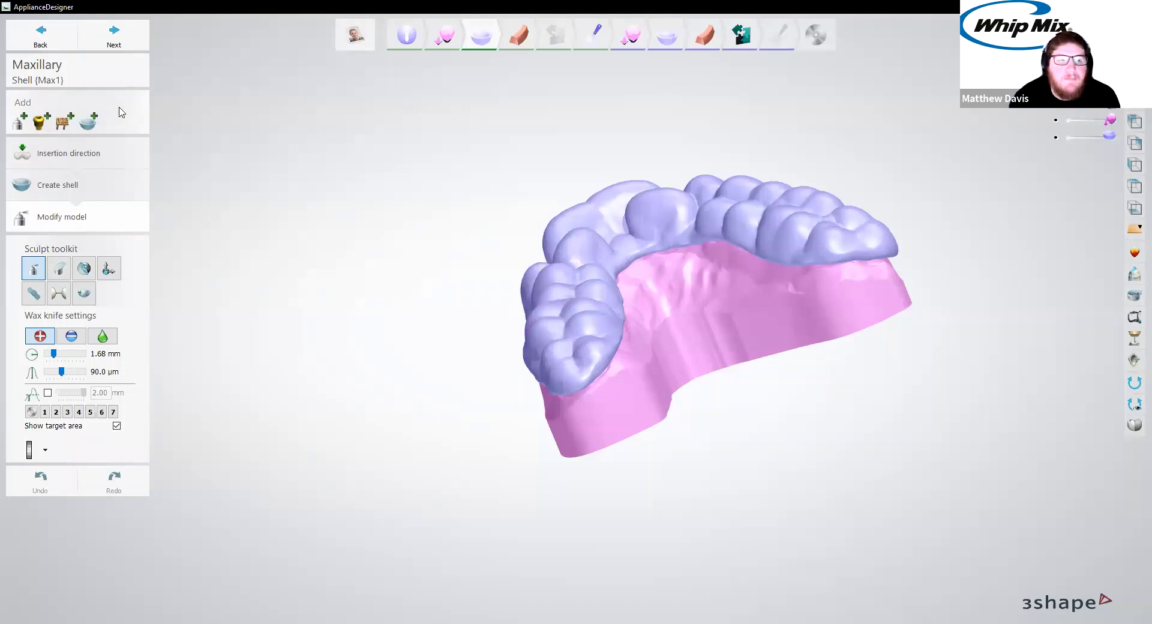
{"action": "left_click", "coordinate": [123, 48]}
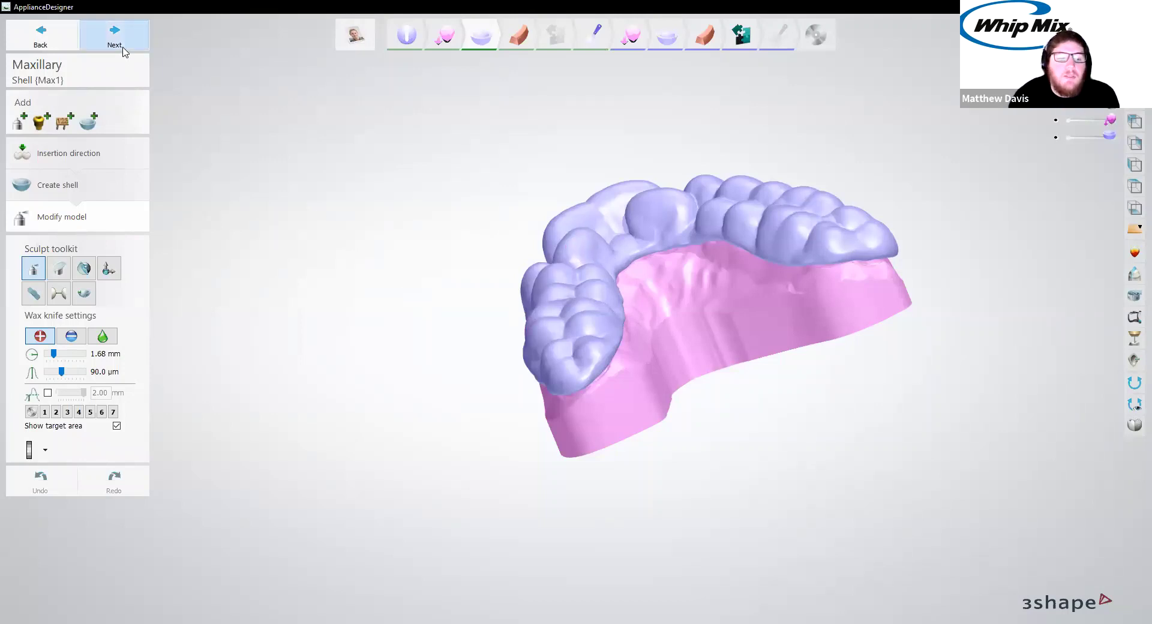
Proceed to the bar stage and place central spline points over the teeth from one last molar to the far central incisor
{"action": "left_click", "coordinate": [123, 51]}
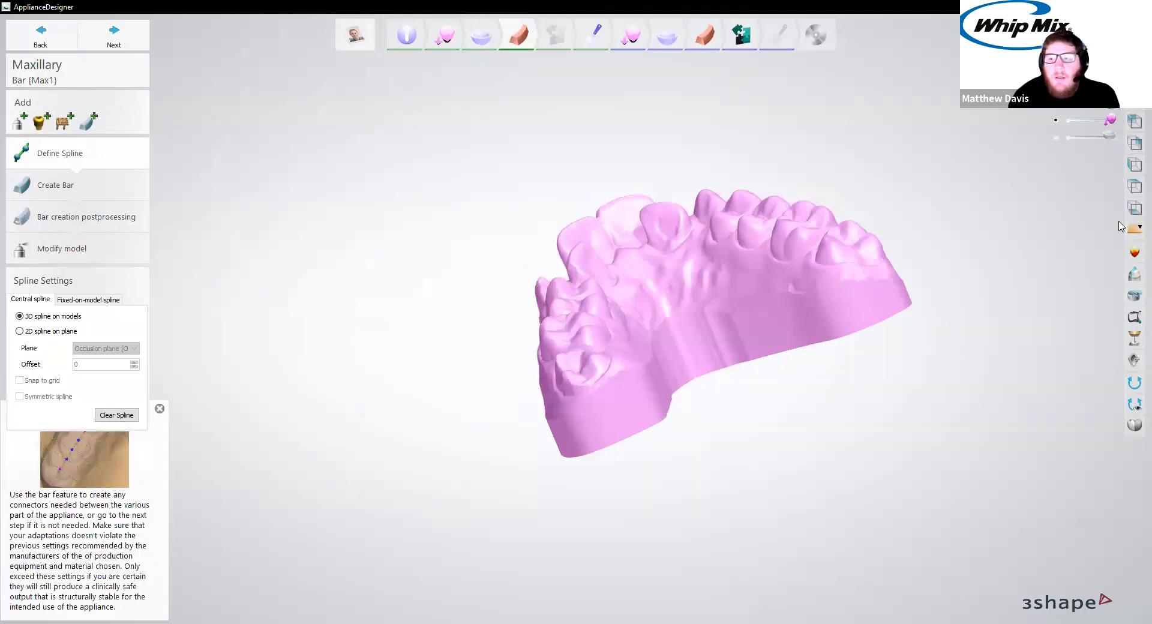
{"action": "left_click", "coordinate": [1134, 208]}
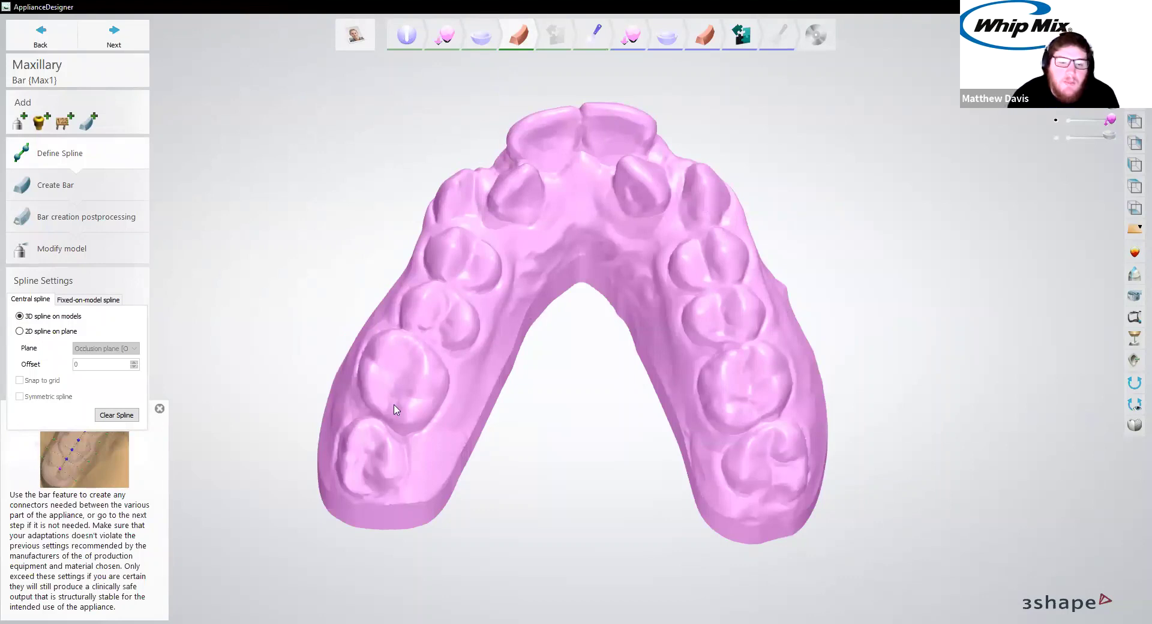
{"action": "left_click", "coordinate": [364, 453]}
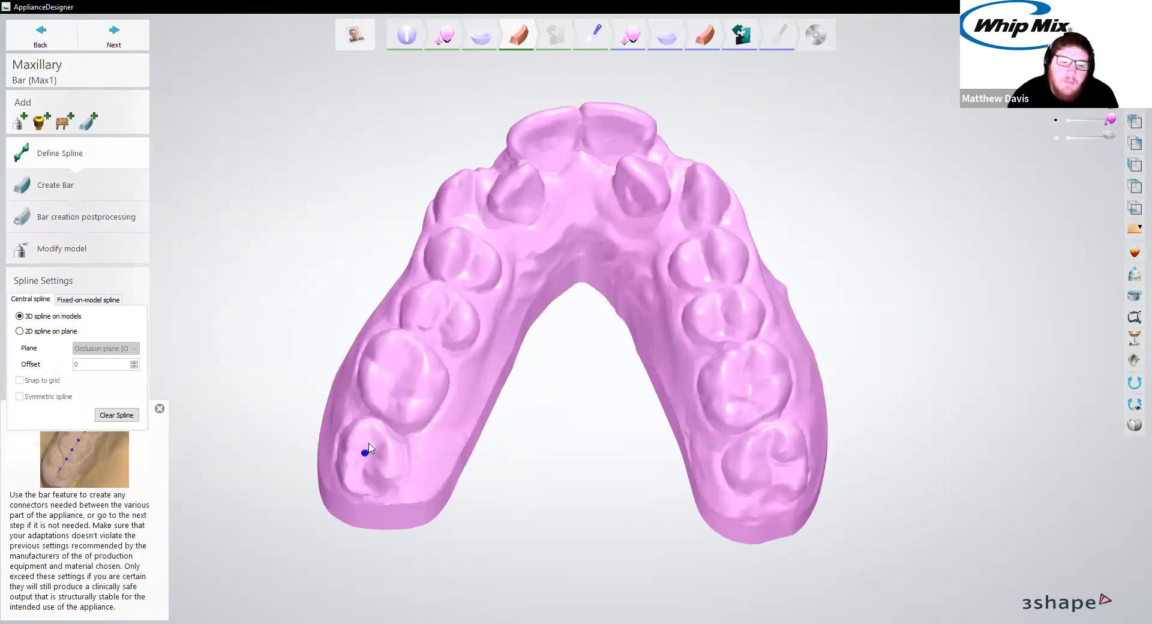
{"action": "left_click", "coordinate": [389, 396]}
{"action": "left_click", "coordinate": [434, 323]}
{"action": "left_click", "coordinate": [471, 259]}
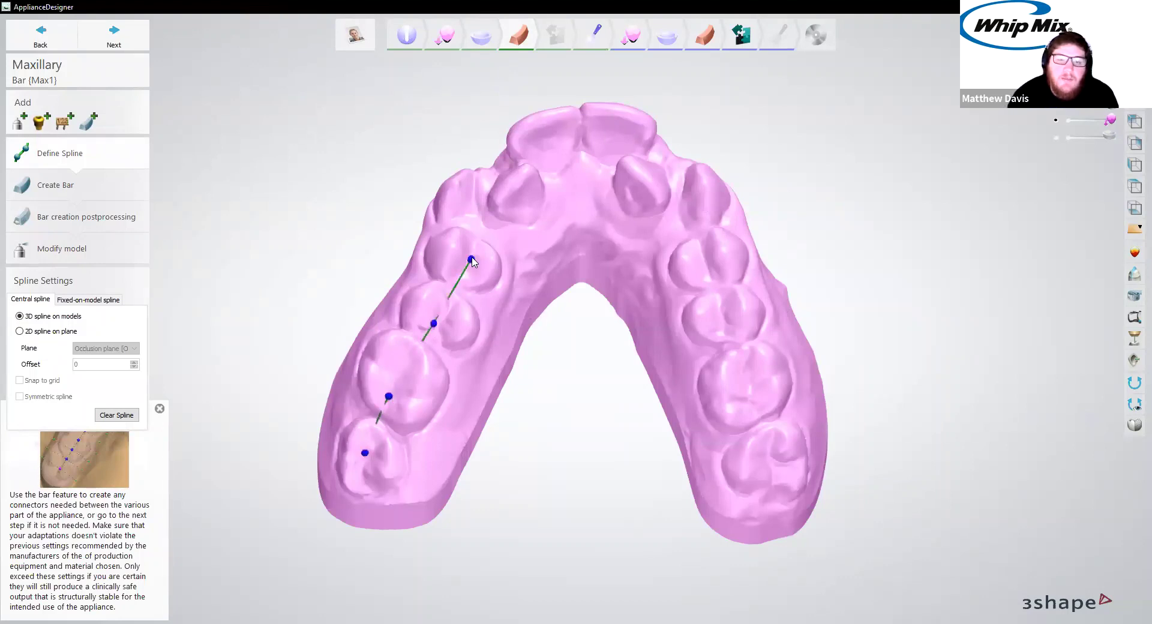
{"action": "left_click", "coordinate": [513, 195]}
{"action": "left_click", "coordinate": [548, 152]}
{"action": "left_click", "coordinate": [611, 137]}
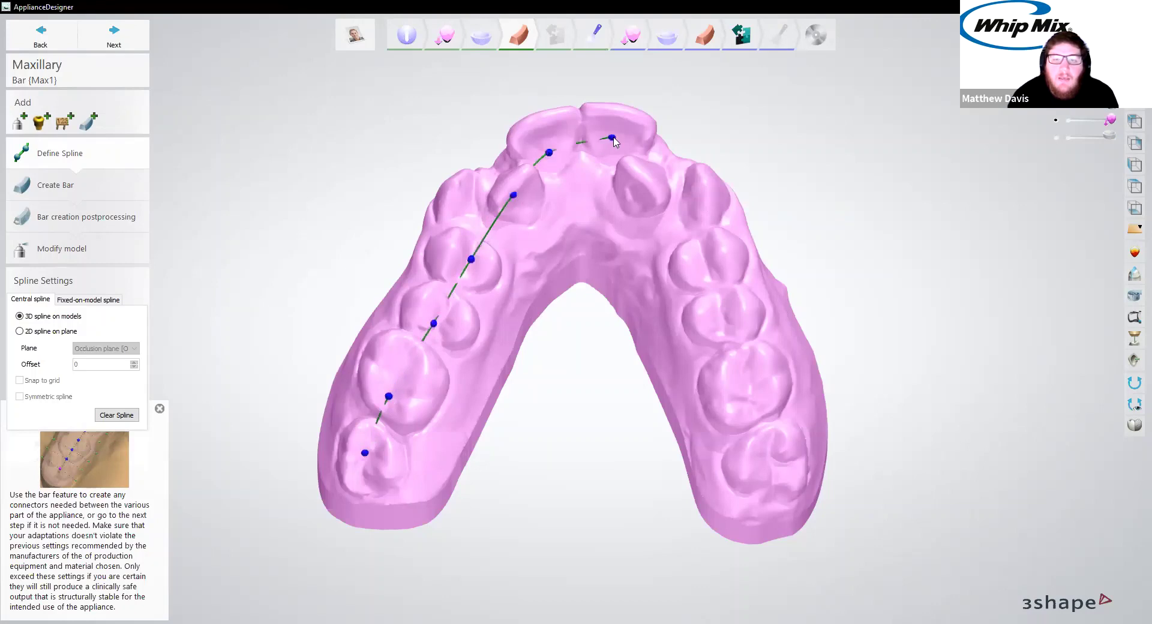
Continue the central spline over the remaining teeth to the opposite last molar and generate the bar
{"action": "left_click", "coordinate": [656, 169]}
{"action": "left_click", "coordinate": [690, 187]}
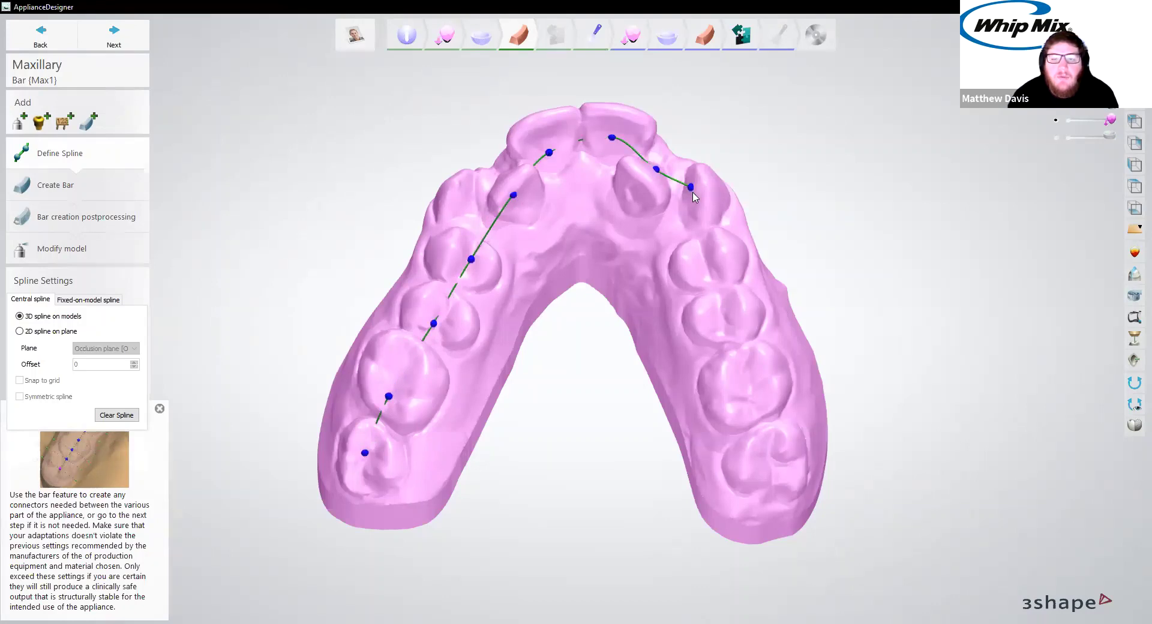
{"action": "left_click", "coordinate": [712, 264]}
{"action": "left_click", "coordinate": [728, 329]}
{"action": "left_click", "coordinate": [749, 387]}
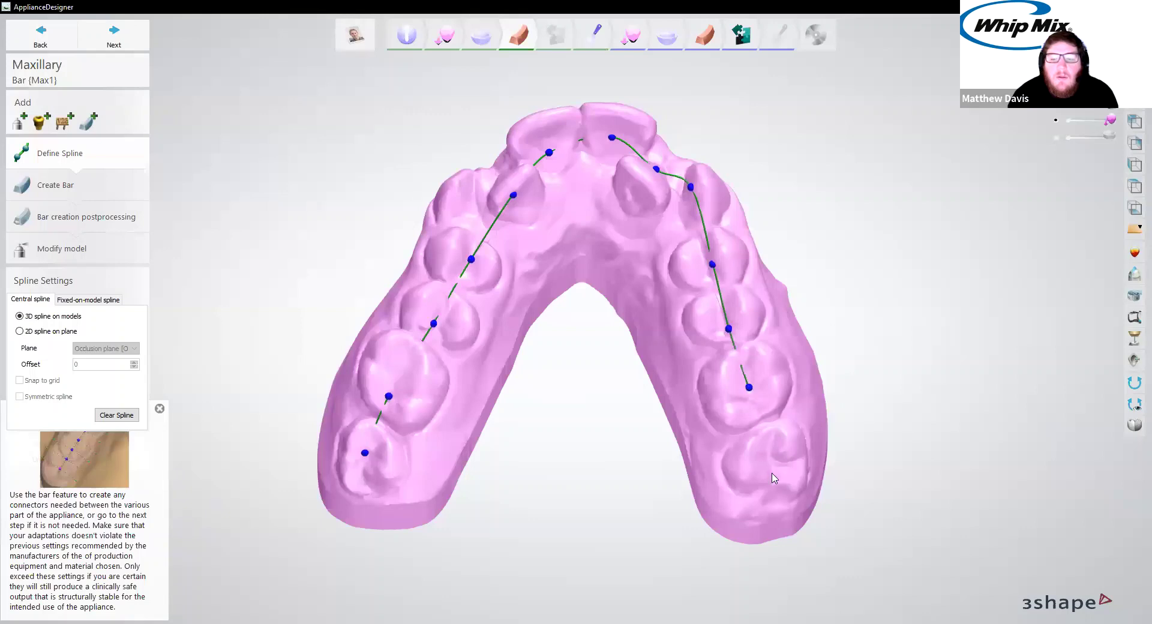
{"action": "left_click", "coordinate": [772, 473]}
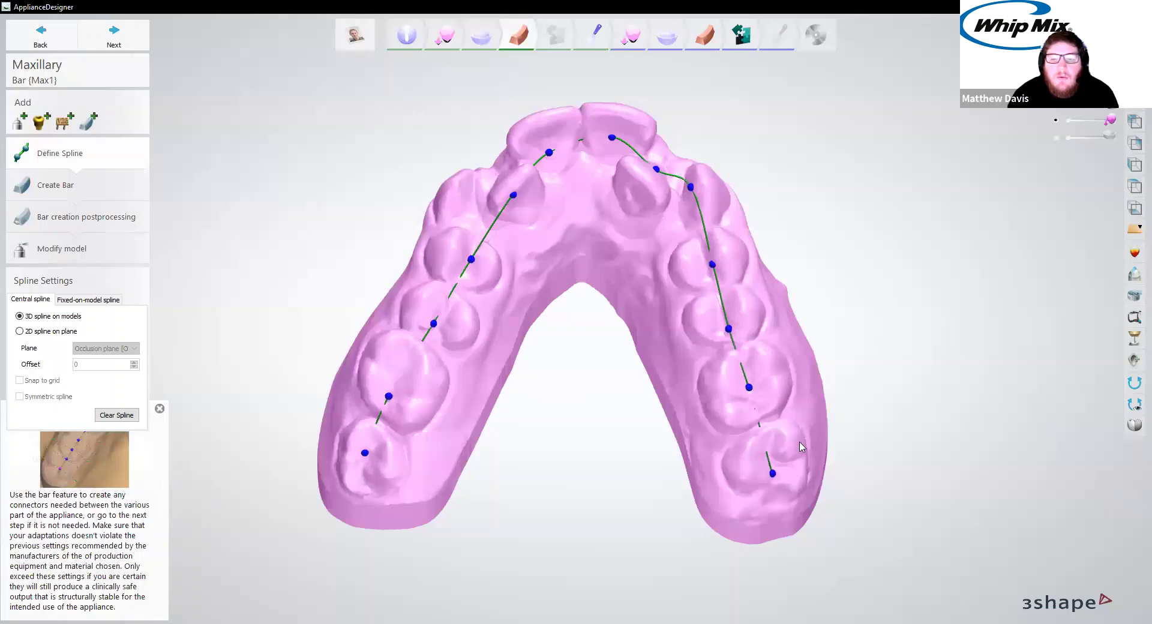
{"action": "left_click", "coordinate": [159, 409]}
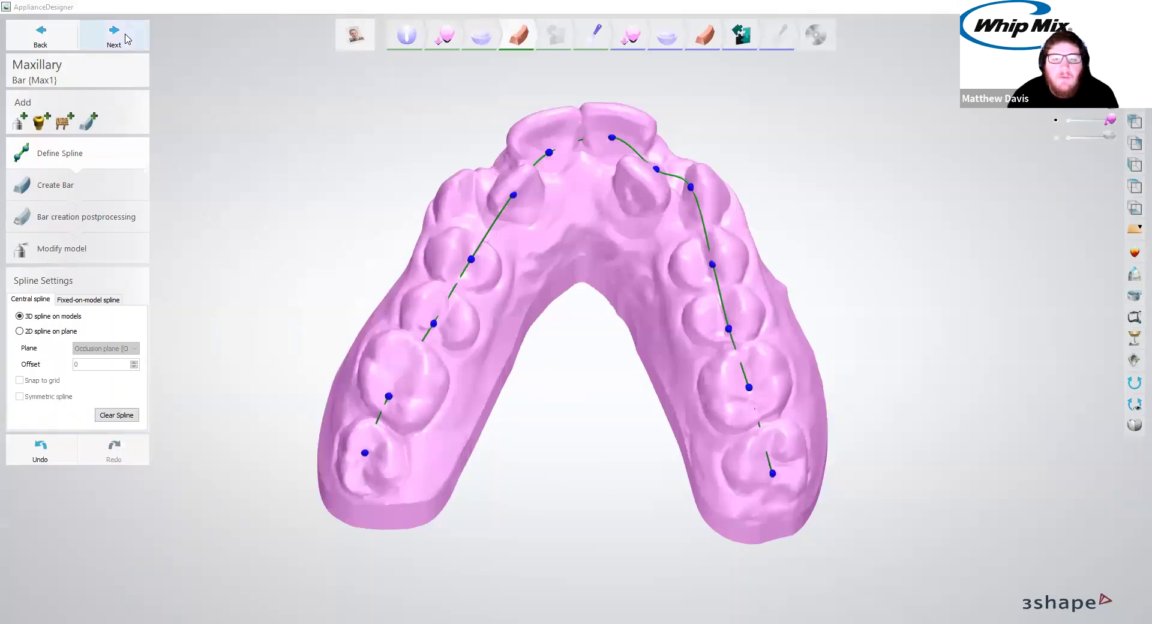
{"action": "left_click", "coordinate": [114, 36]}
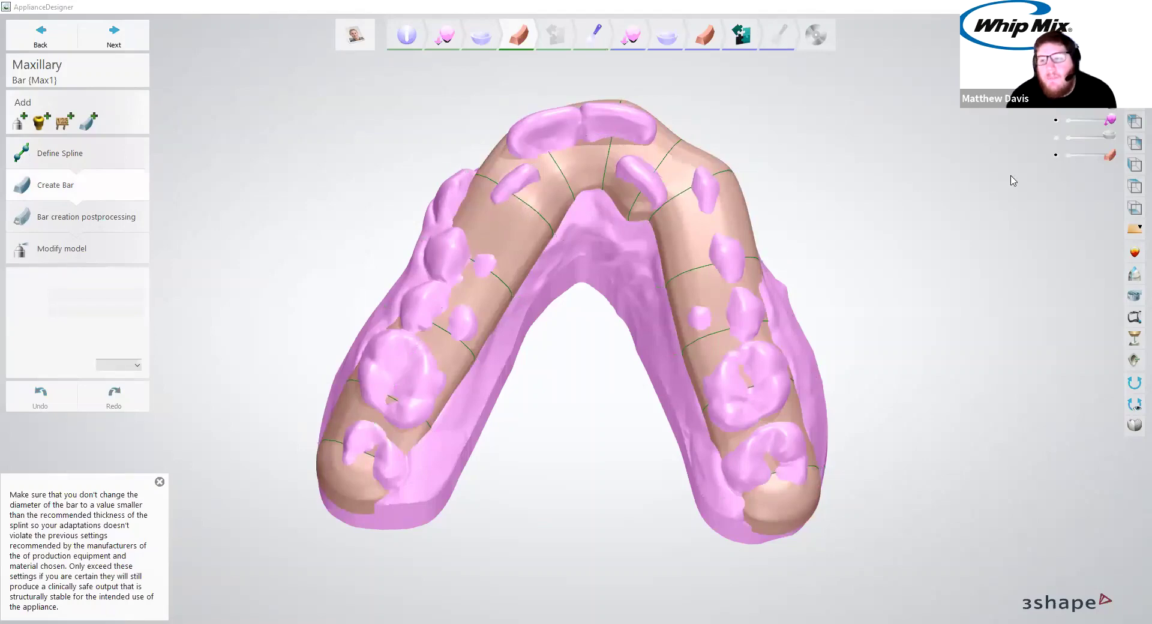
Compare the bar with the shell and raise all its spline points together so the bar covers the posterior cusps
{"action": "left_click", "coordinate": [1135, 208]}
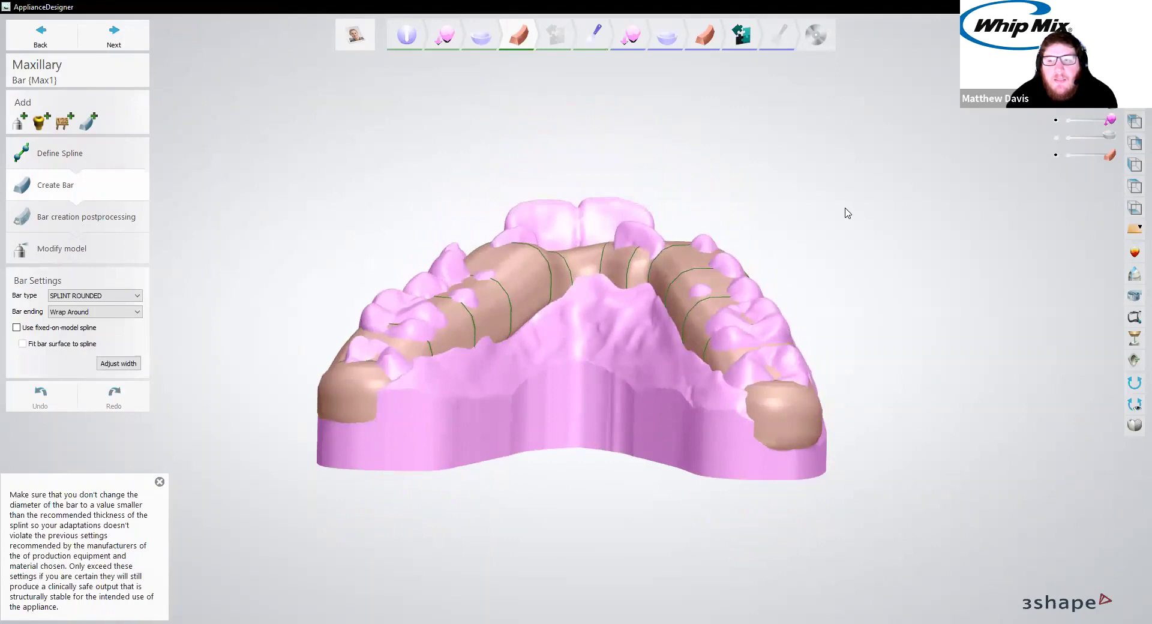
{"action": "mouse_move", "coordinate": [529, 282]}
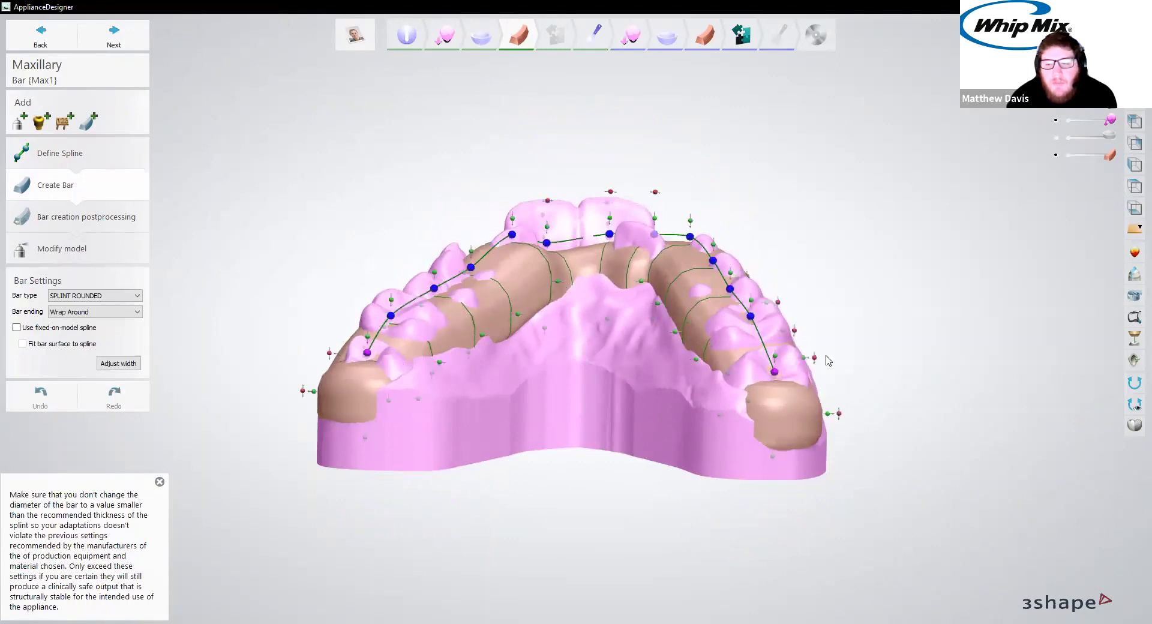
{"action": "left_click", "coordinate": [1059, 138]}
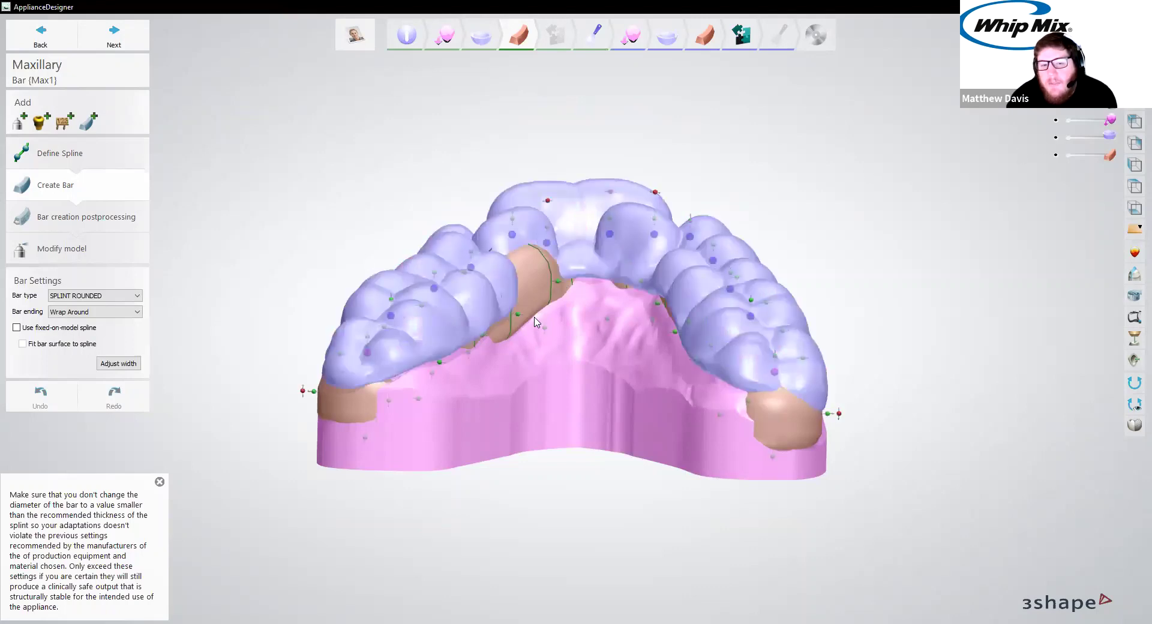
{"action": "left_click", "coordinate": [1057, 140]}
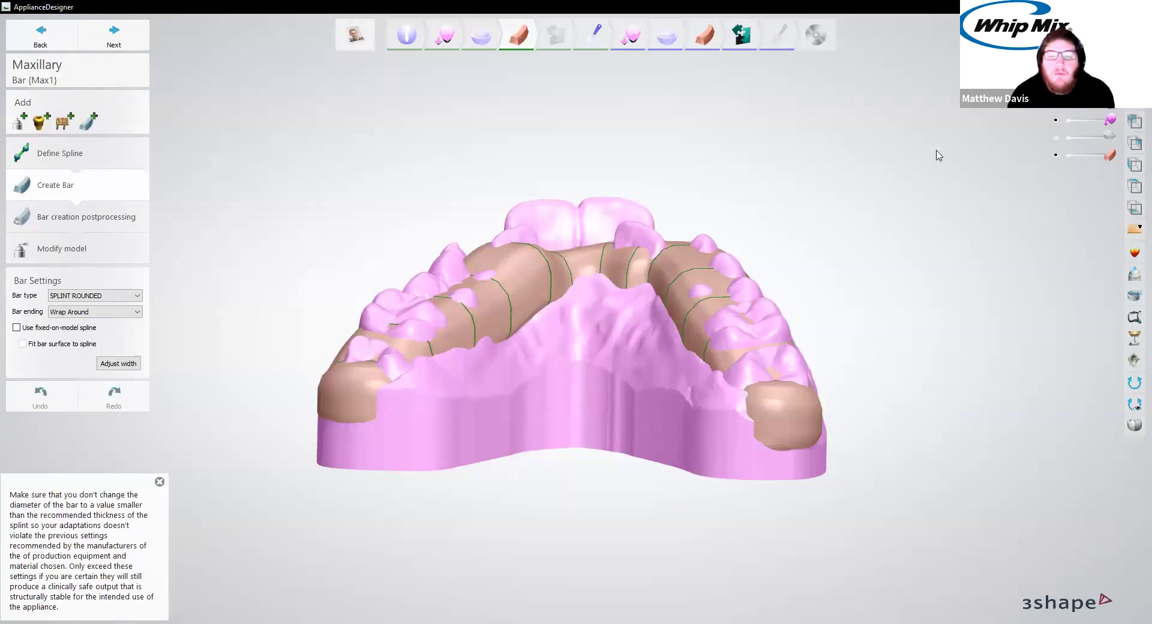
{"action": "right_click_drag", "start_coordinate": [723, 219], "coordinate": [723, 292]}
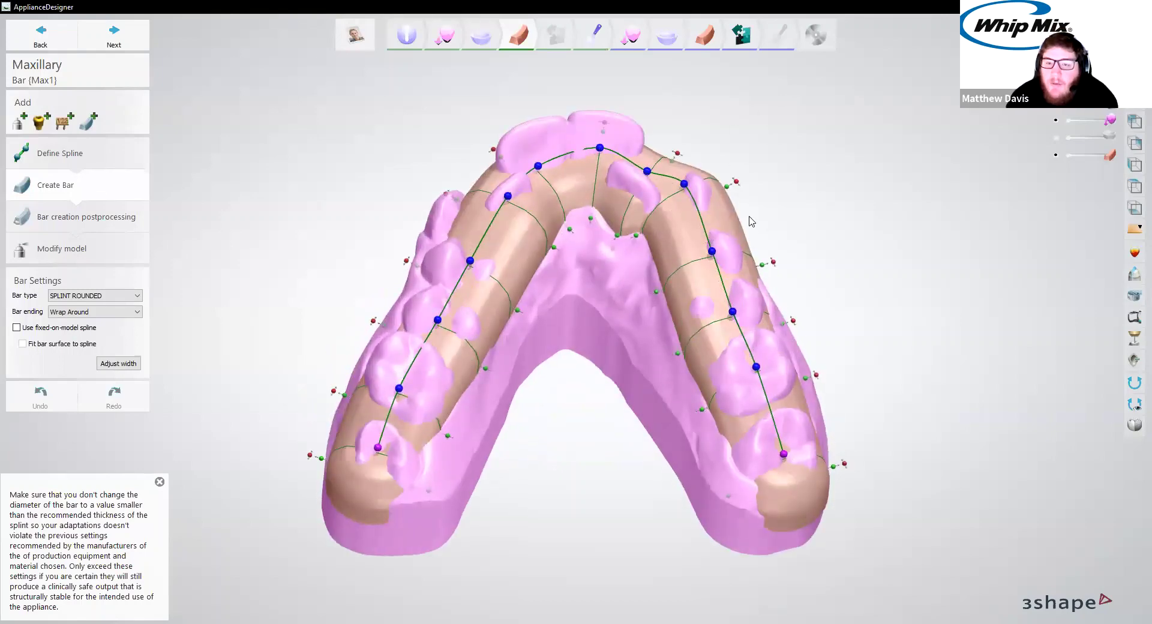
{"action": "mouse_move", "coordinate": [750, 221]}
{"action": "right_mouse_down"}
{"action": "mouse_move", "coordinate": [745, 240]}
{"action": "mouse_move", "coordinate": [744, 217]}
{"action": "right_mouse_up"}
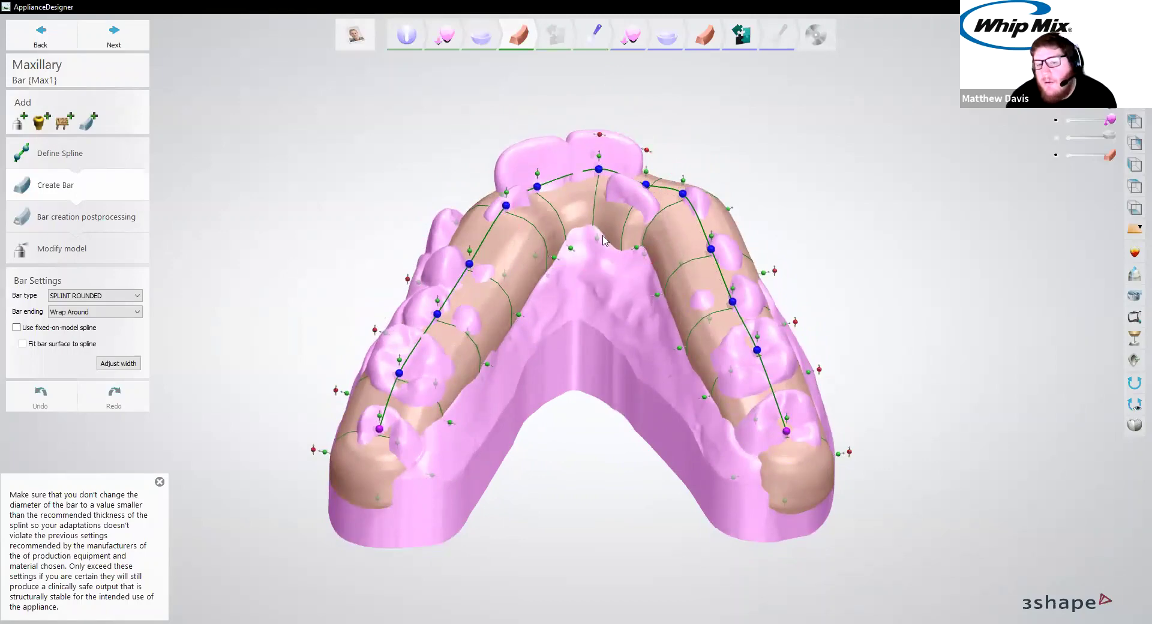
{"action": "left_click", "coordinate": [601, 173]}
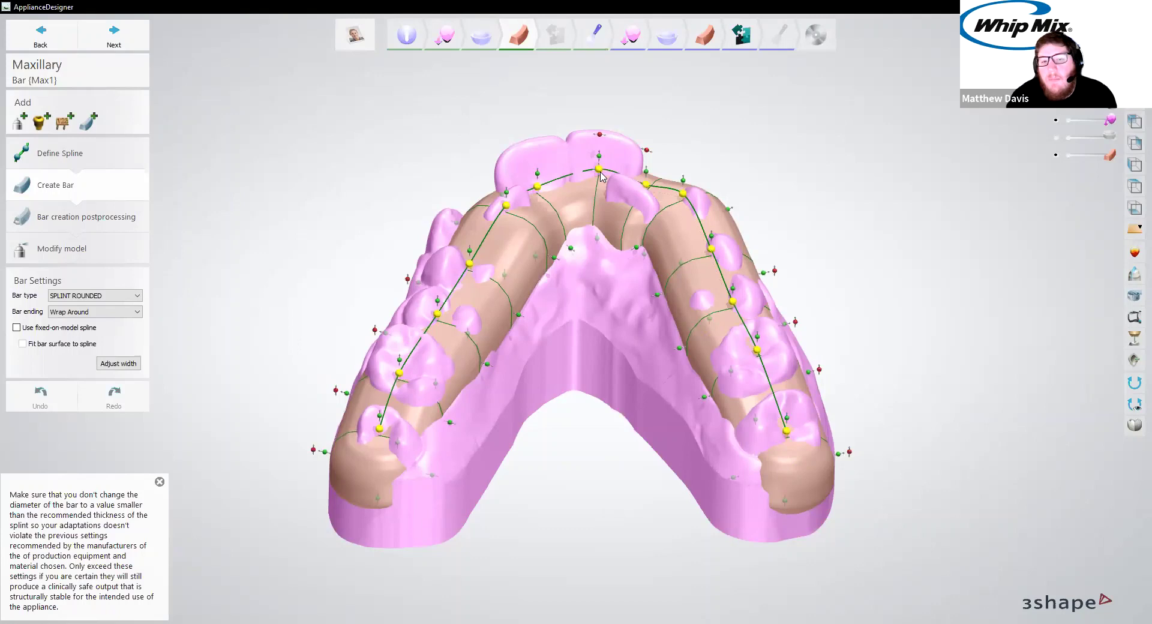
{"action": "right_click_drag", "start_coordinate": [600, 174], "coordinate": [600, 207]}
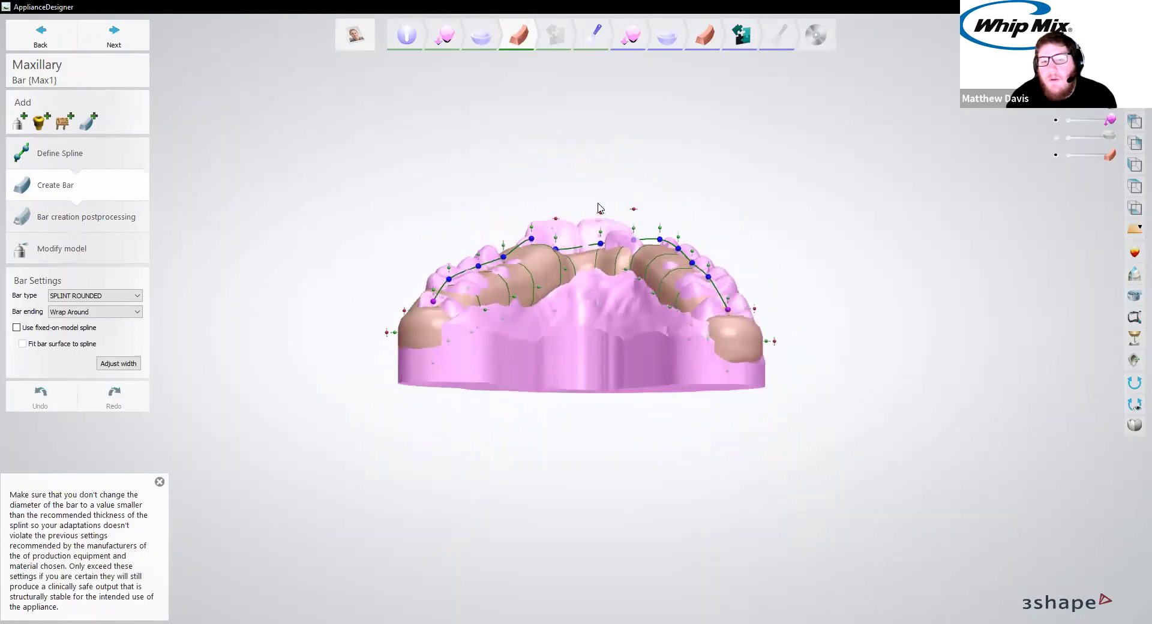
{"action": "right_click_drag", "start_coordinate": [620, 246], "coordinate": [556, 249]}
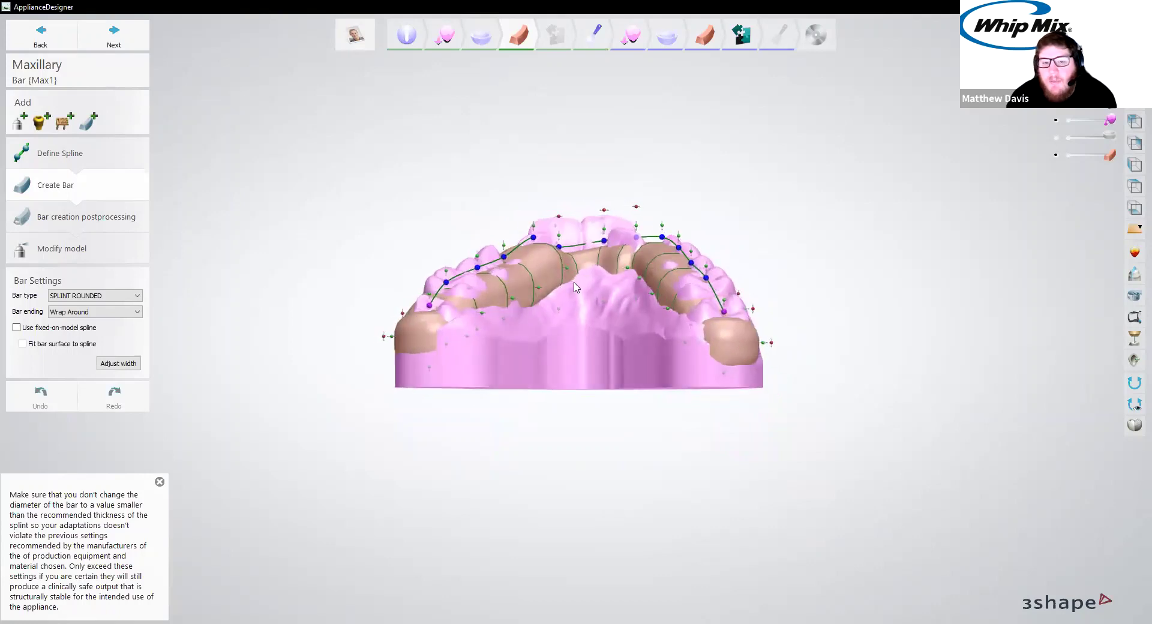
{"action": "mouse_move", "coordinate": [575, 277]}
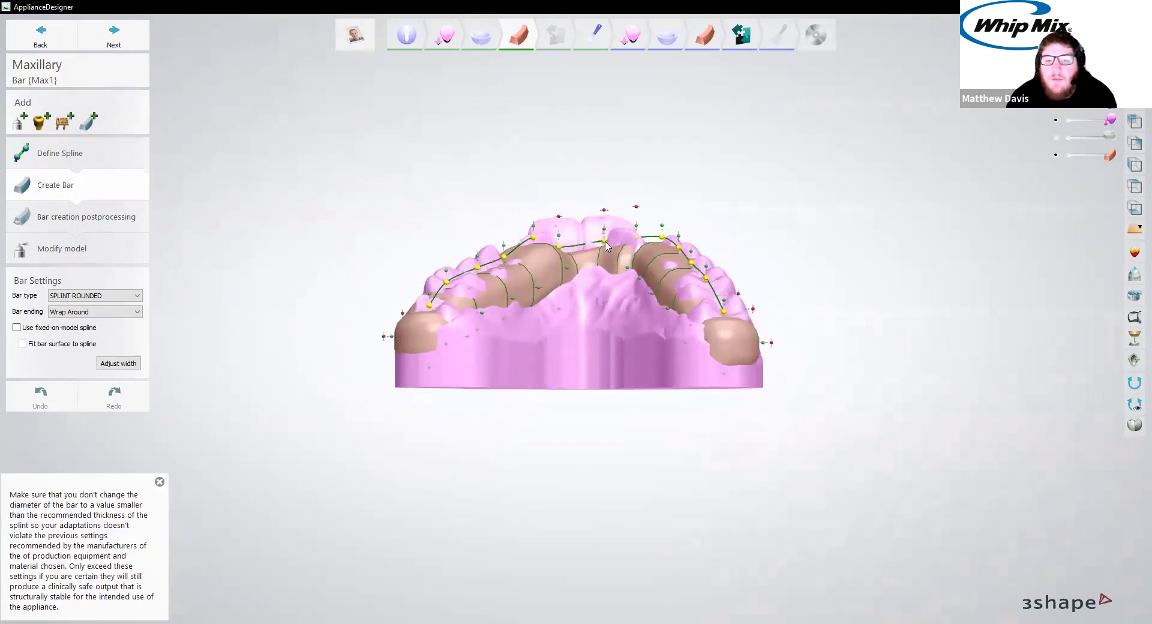
{"action": "right_click_drag", "start_coordinate": [604, 243], "coordinate": [692, 185]}
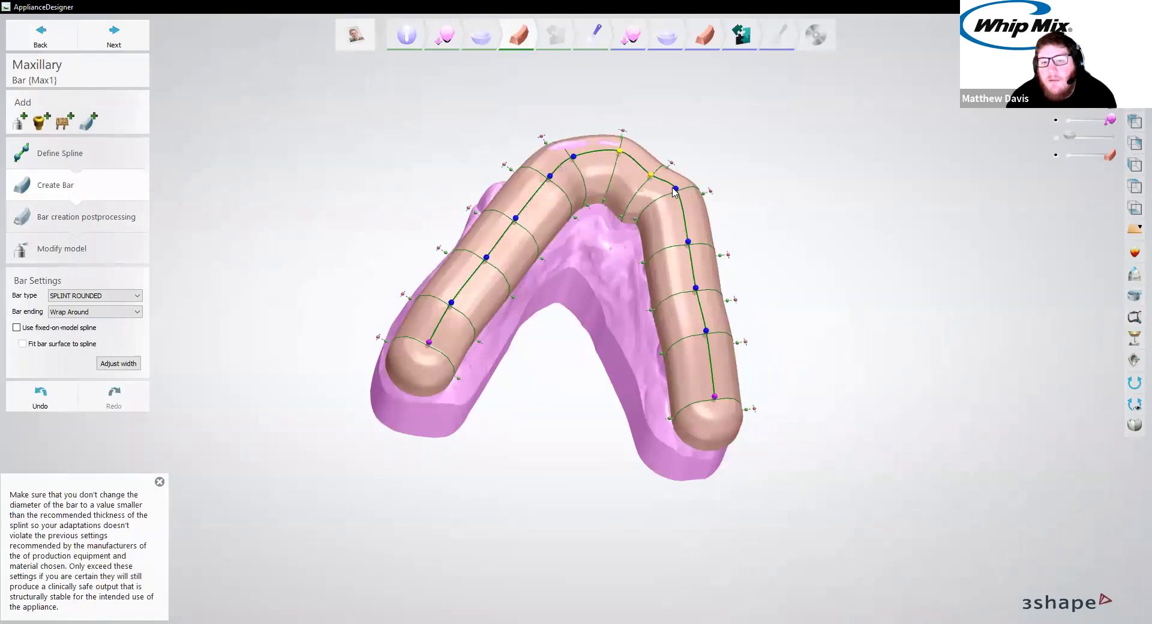
Lower the selected anterior spline points of the bar slightly and check the bar's height from behind
{"action": "right_click_drag", "start_coordinate": [676, 191], "coordinate": [838, 193]}
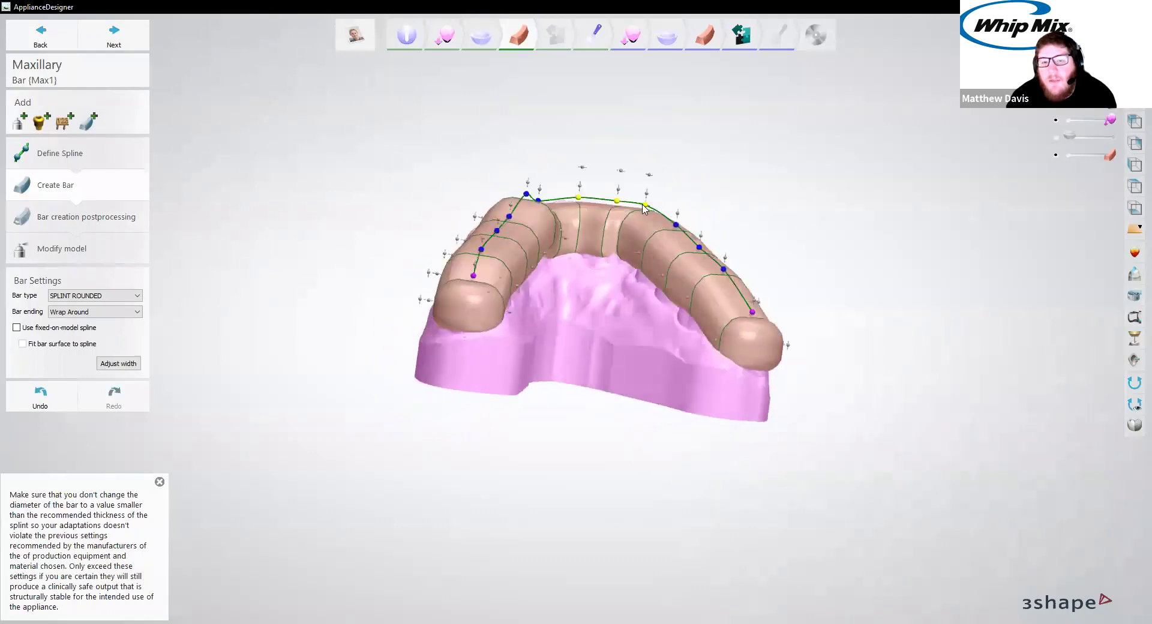
{"action": "left_click_drag", "start_coordinate": [645, 208], "coordinate": [643, 212]}
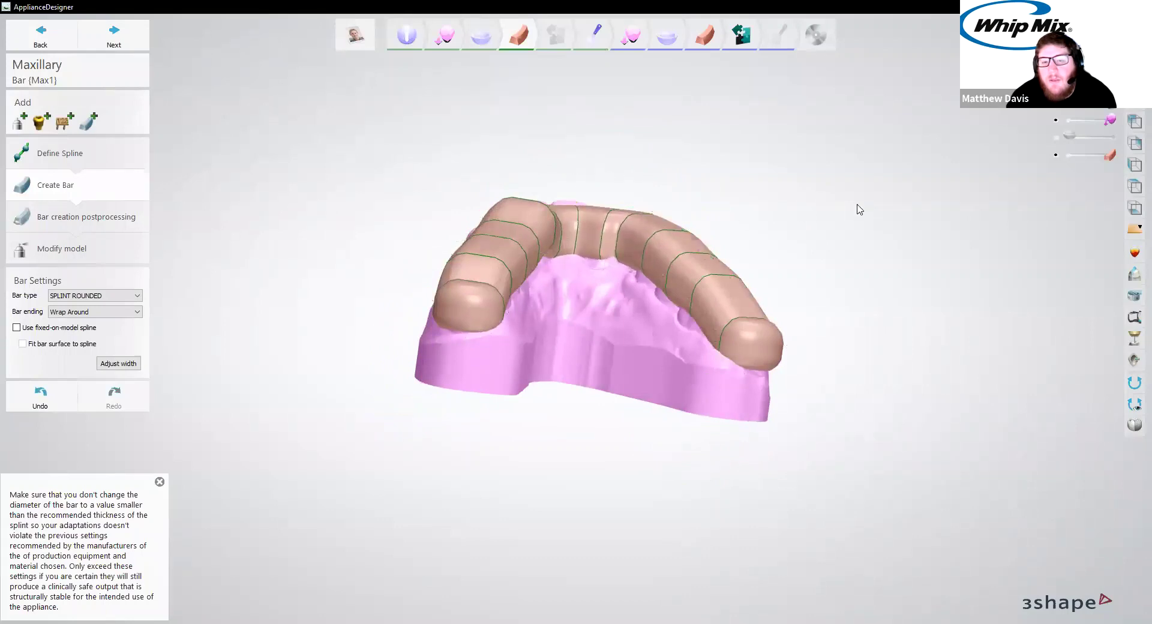
{"action": "right_click_drag", "start_coordinate": [858, 208], "coordinate": [631, 180]}
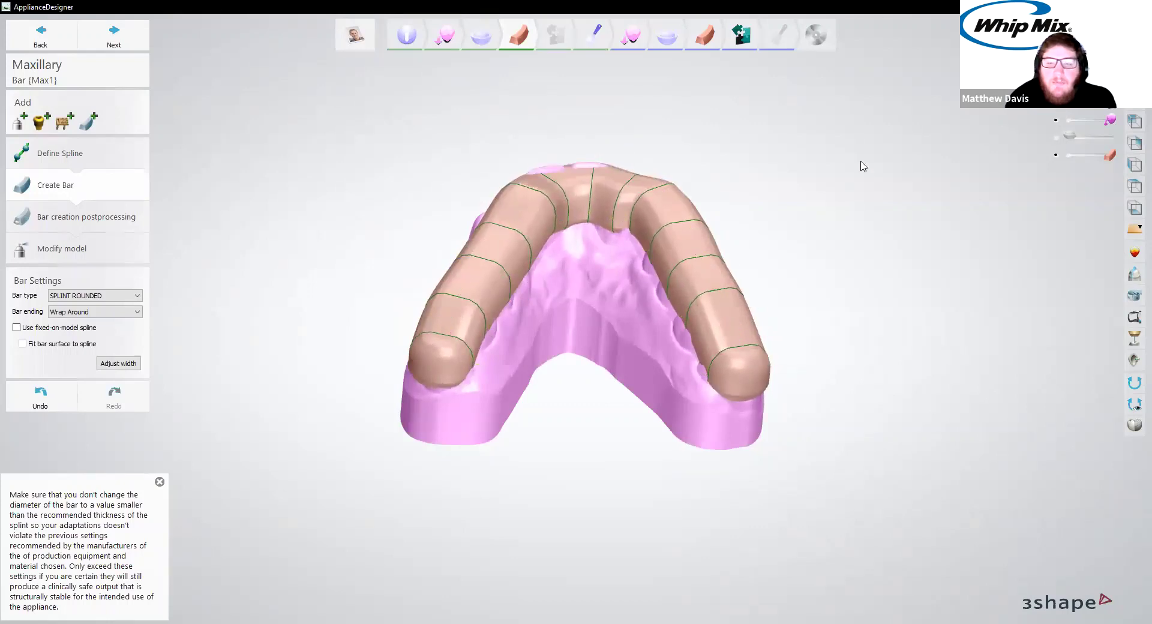
{"action": "right_click_drag", "start_coordinate": [811, 220], "coordinate": [796, 200]}
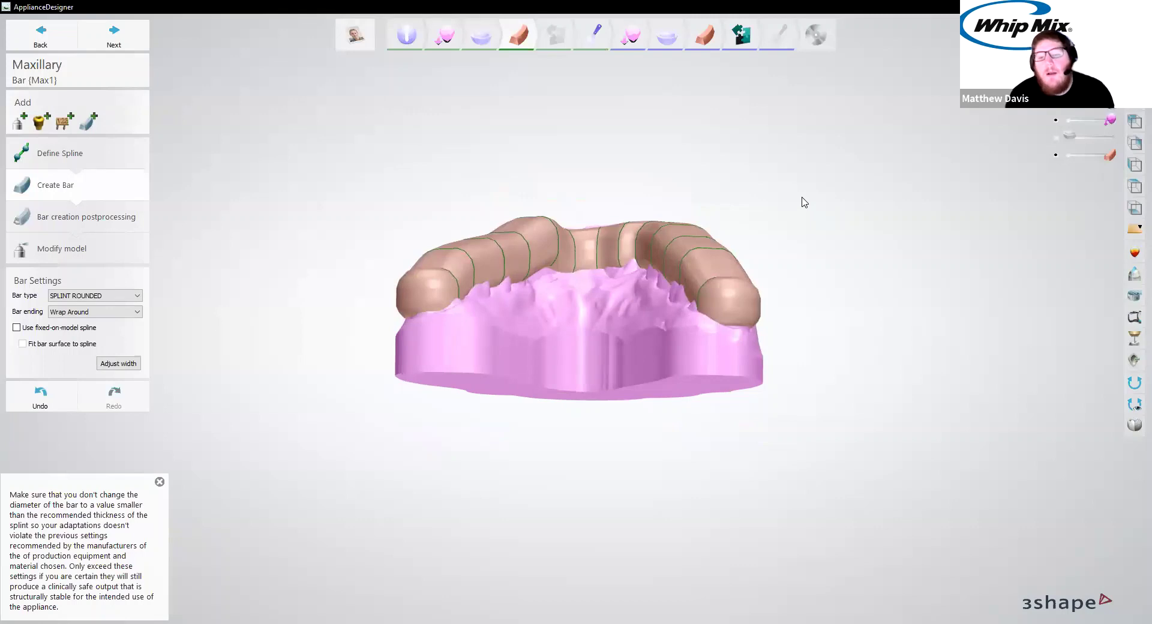
Show the shell fully opaque and pull both end points of the bar slightly forward over the last molars
{"action": "right_click_drag", "start_coordinate": [804, 202], "coordinate": [822, 234]}
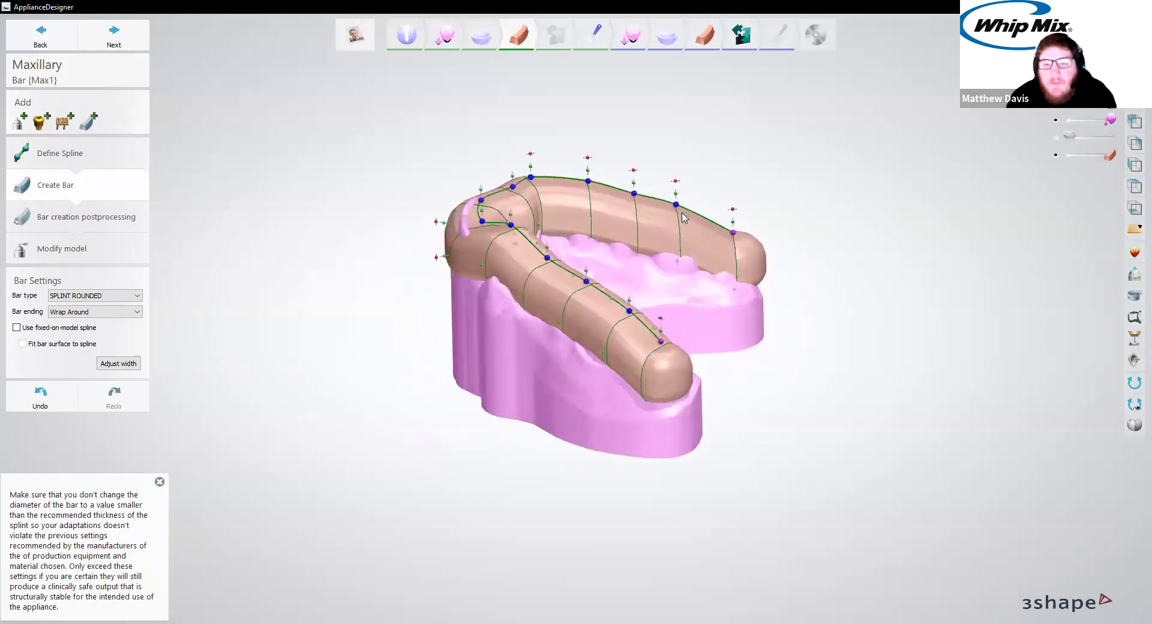
{"action": "left_click", "coordinate": [676, 206]}
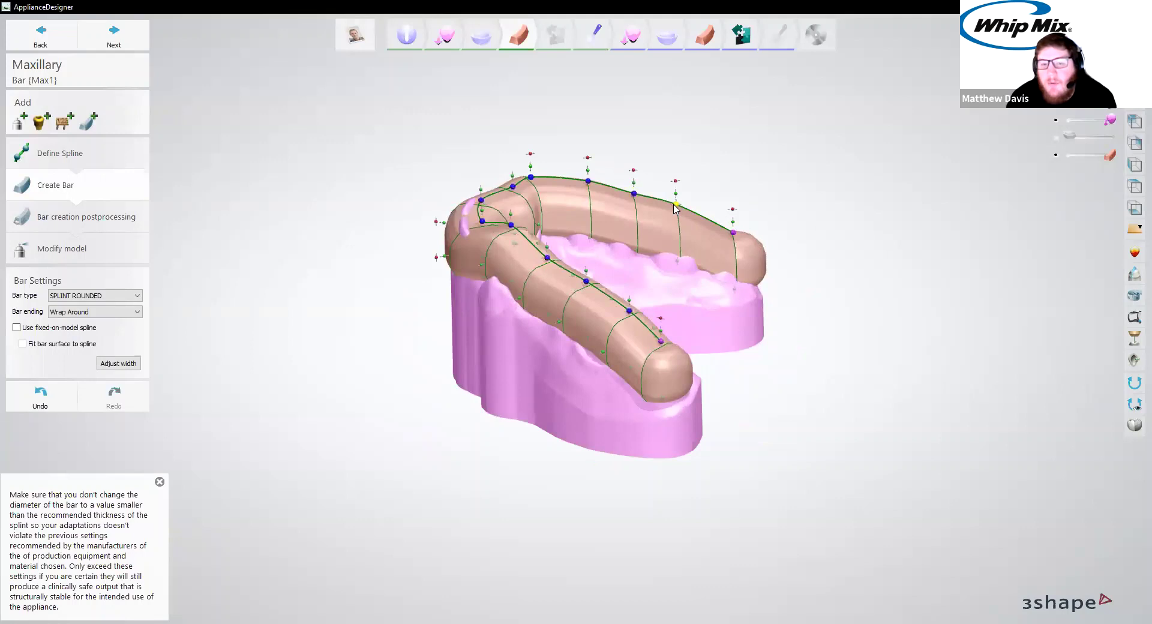
{"action": "right_click_drag", "start_coordinate": [907, 266], "coordinate": [903, 336]}
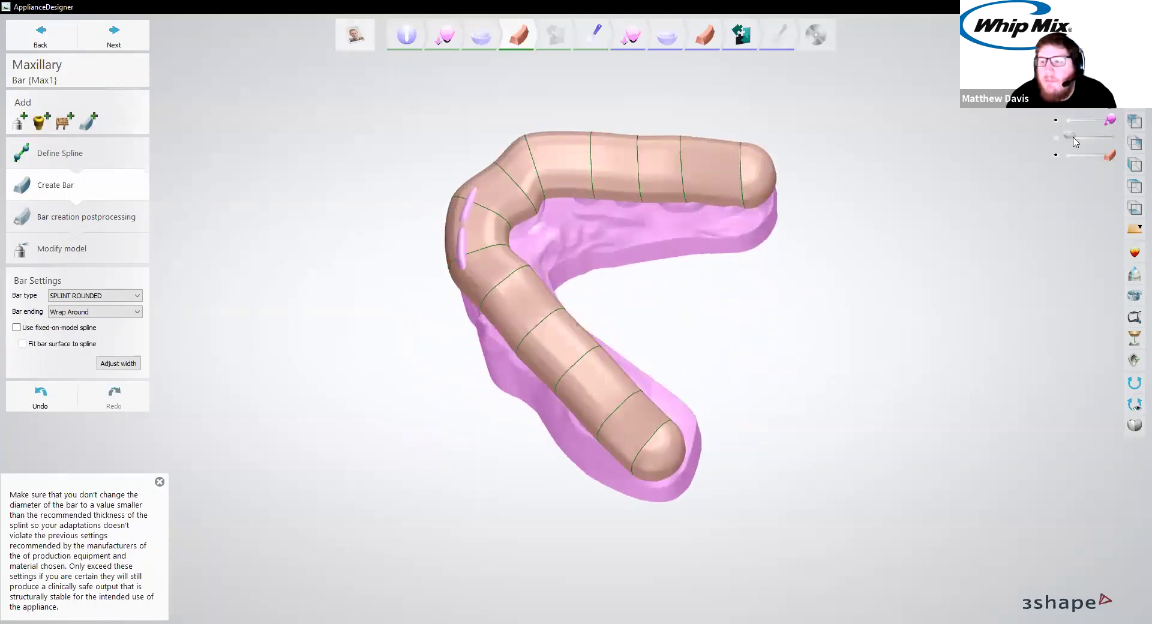
{"action": "left_click_drag", "start_coordinate": [1073, 141], "coordinate": [1126, 145]}
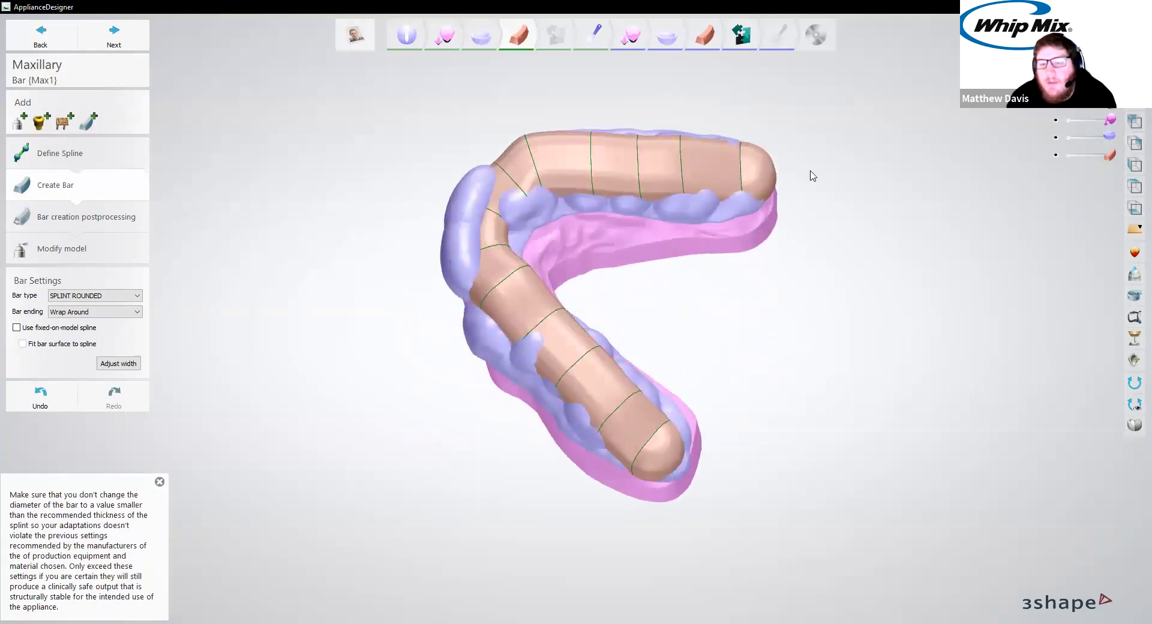
{"action": "left_click_drag", "start_coordinate": [742, 167], "coordinate": [731, 170]}
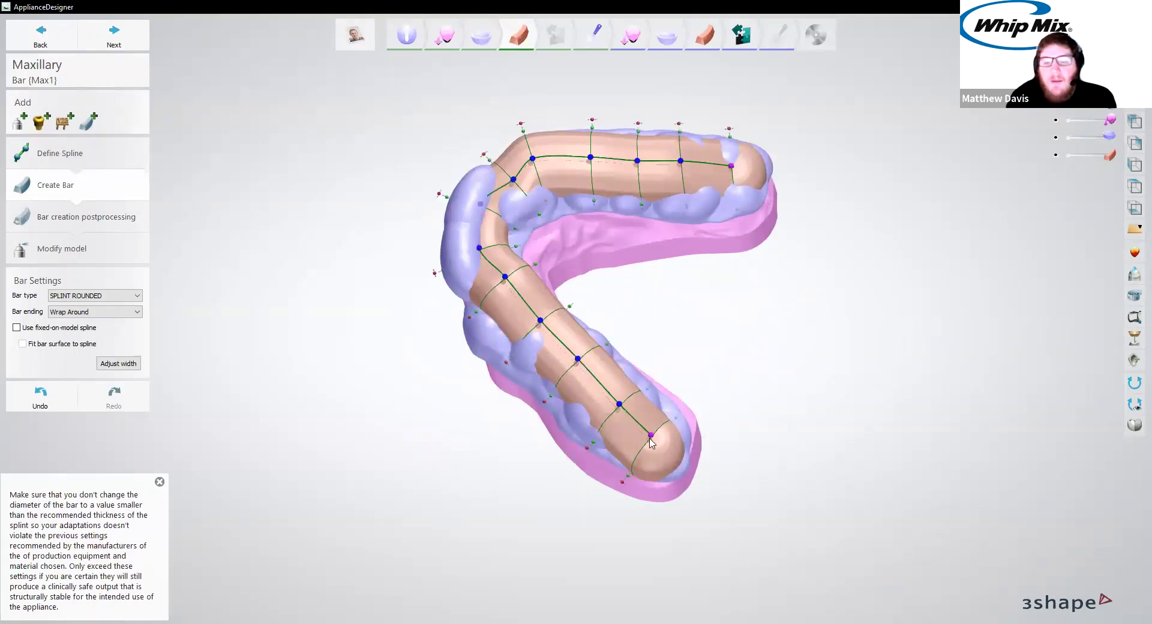
{"action": "left_click_drag", "start_coordinate": [651, 438], "coordinate": [650, 431]}
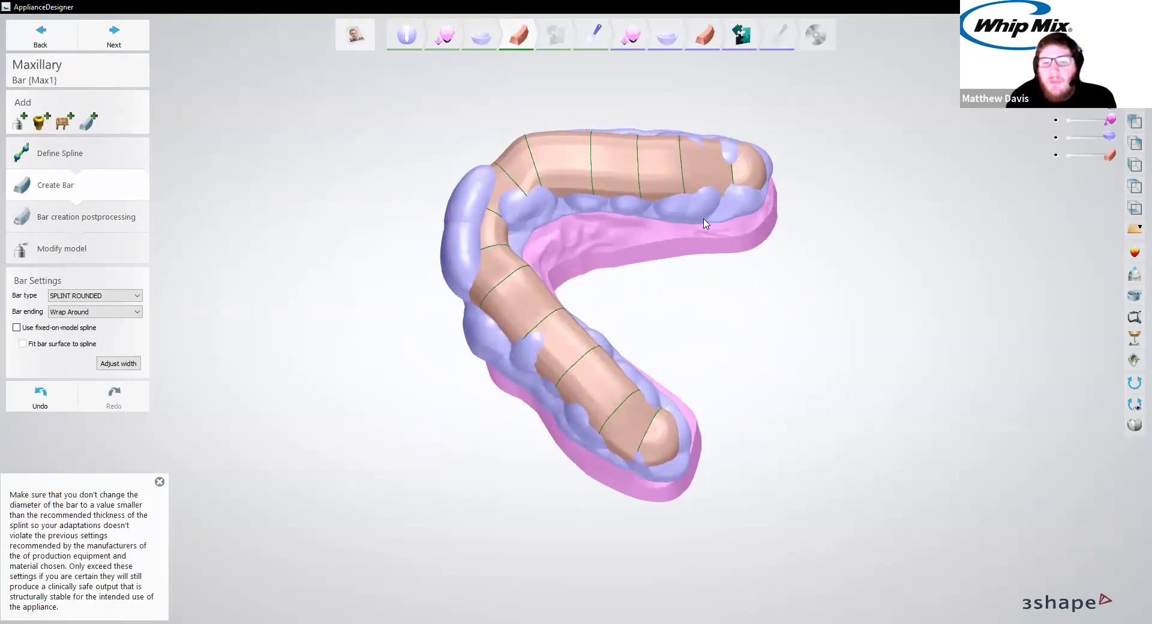
Hide the model and examine the underside of the bar and shell, especially where they meet in the anterior region
{"action": "right_click_drag", "start_coordinate": [707, 223], "coordinate": [673, 170]}
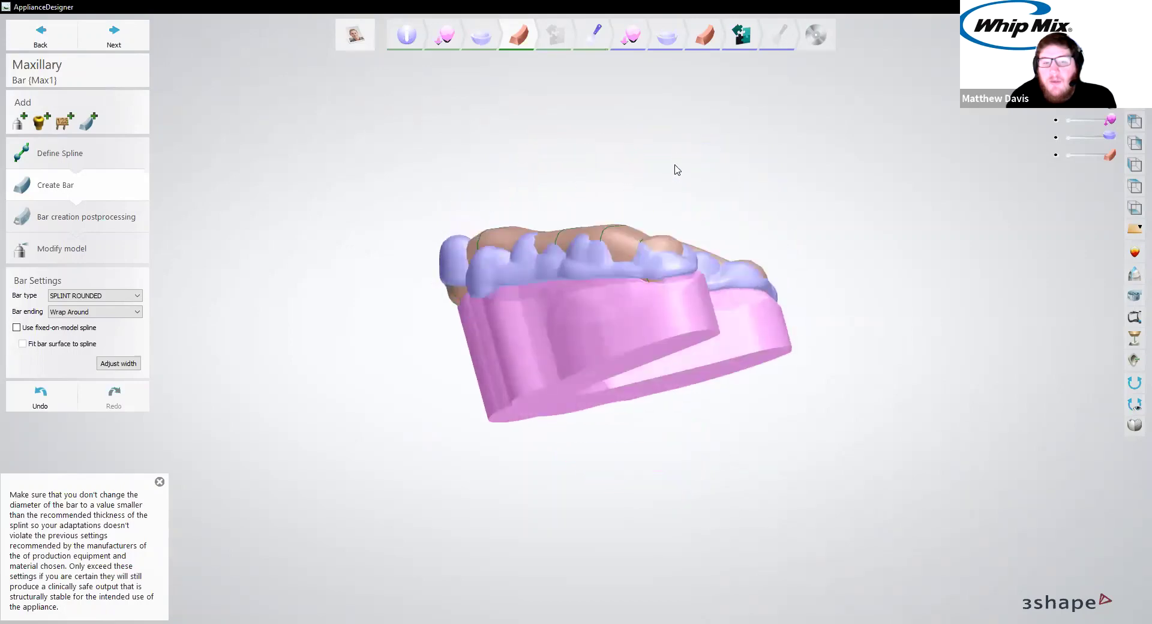
{"action": "left_click", "coordinate": [1055, 120]}
{"action": "right_click_drag", "start_coordinate": [909, 271], "coordinate": [833, 179]}
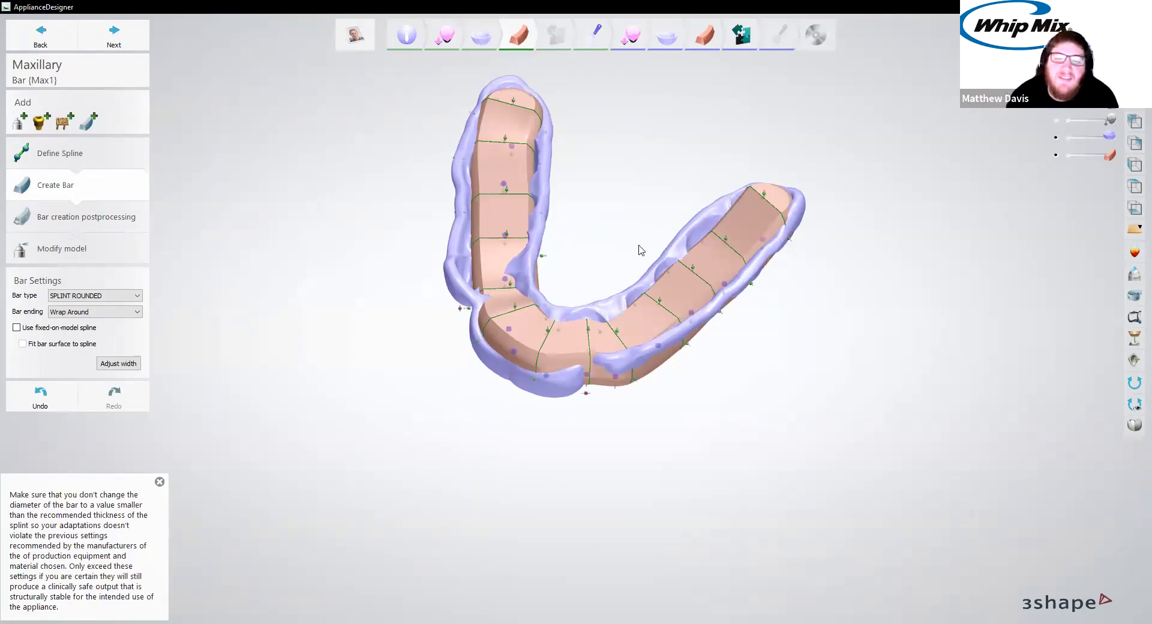
{"action": "right_click_drag", "start_coordinate": [504, 188], "coordinate": [612, 314]}
{"action": "scroll", "coordinate": [583, 387], "scroll_direction": "up", "scroll_amount": 3}
{"action": "scroll", "coordinate": [577, 382], "scroll_direction": "up", "scroll_amount": 2}
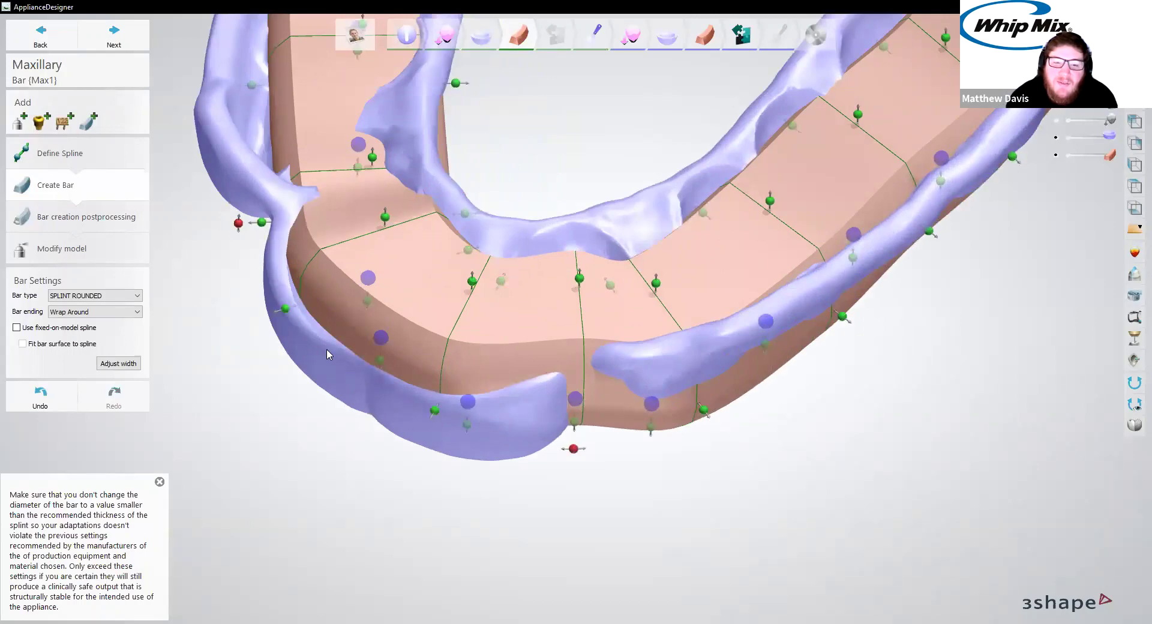
{"action": "scroll", "coordinate": [756, 327], "scroll_direction": "down", "scroll_amount": 2}
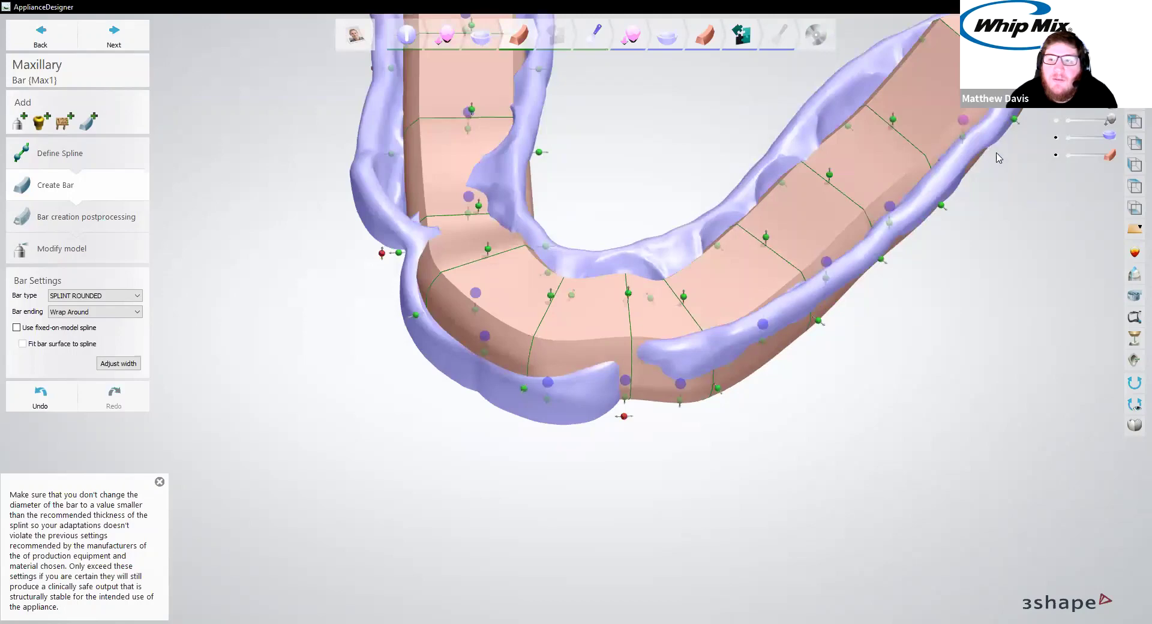
Check the bar's underside against the shell and slightly lower the bar's raised spline point in the canine region
{"action": "right_click_drag", "start_coordinate": [998, 158], "coordinate": [990, 217]}
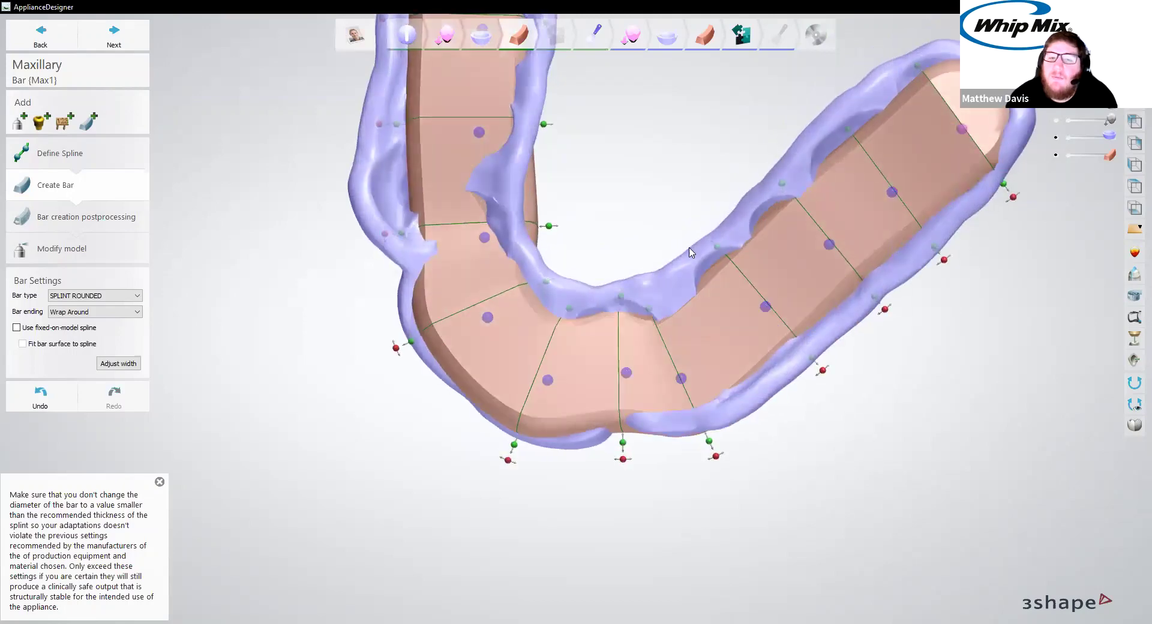
{"action": "right_click_drag", "start_coordinate": [554, 279], "coordinate": [590, 325]}
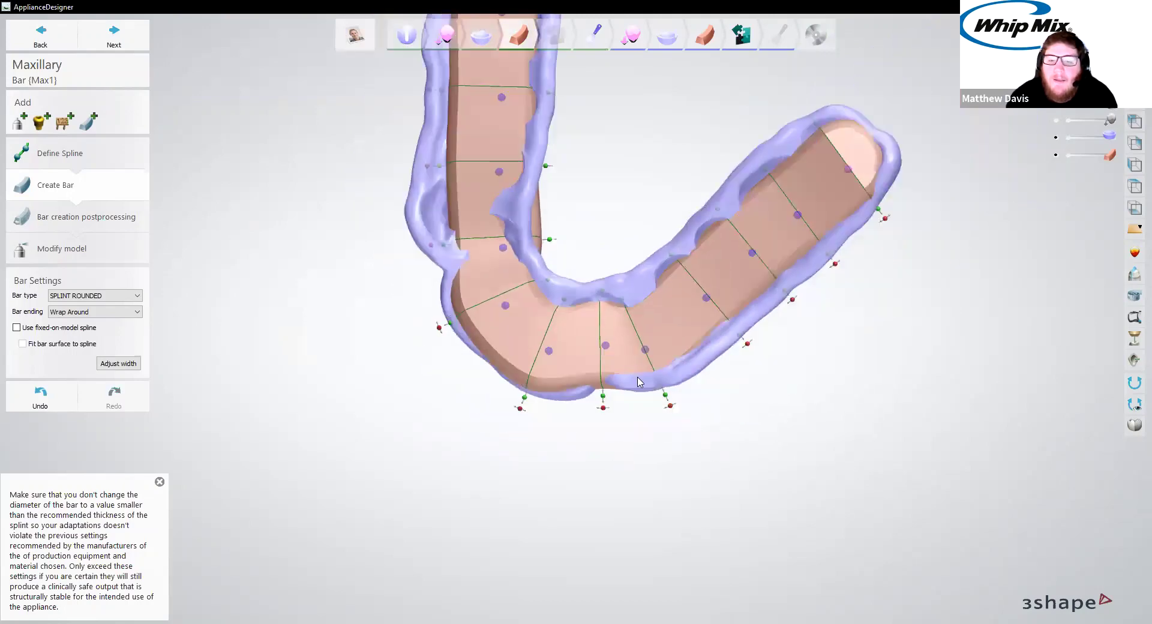
{"action": "scroll", "coordinate": [640, 382], "scroll_direction": "up", "scroll_amount": 3}
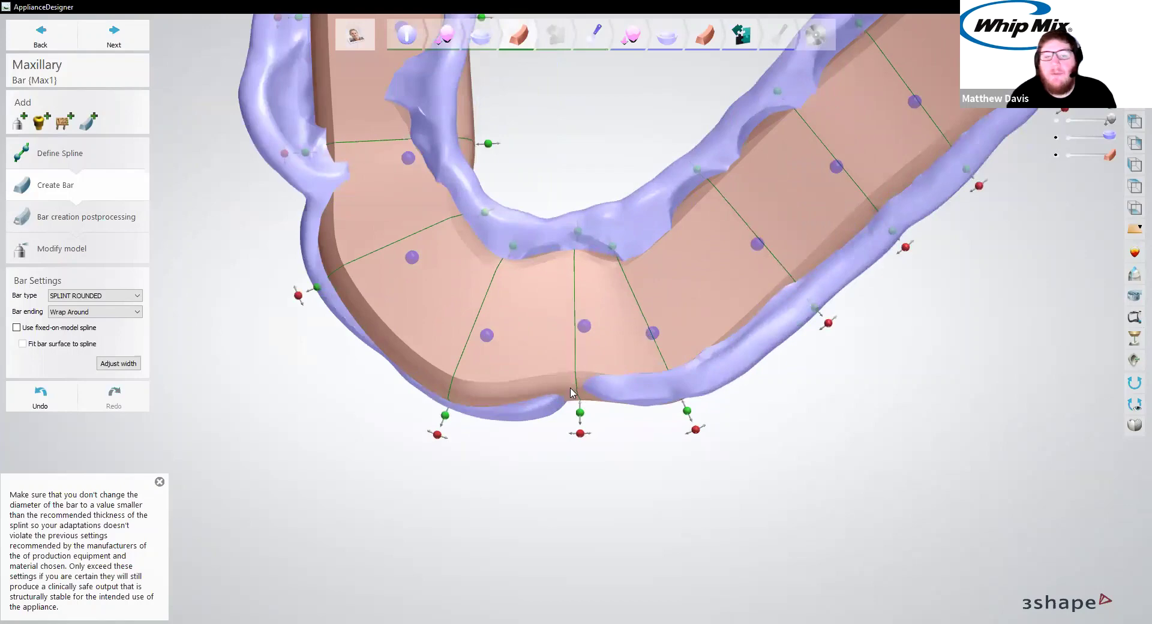
{"action": "scroll", "coordinate": [564, 332], "scroll_direction": "down", "scroll_amount": 3}
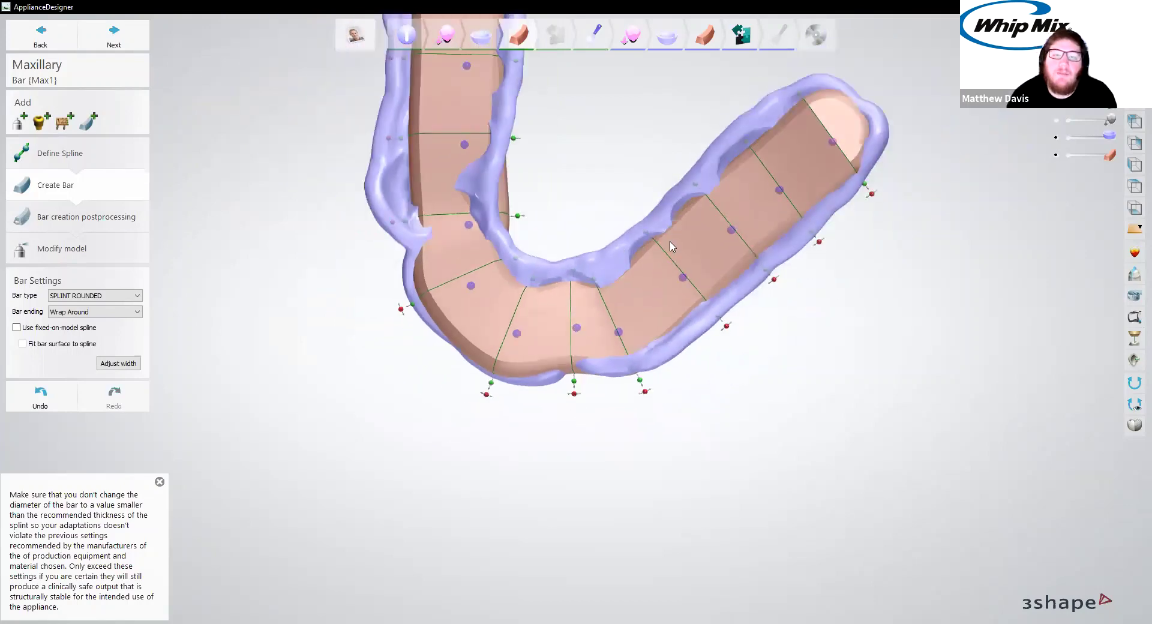
{"action": "right_click_drag", "start_coordinate": [661, 229], "coordinate": [747, 319]}
{"action": "right_click_drag", "start_coordinate": [661, 225], "coordinate": [586, 186]}
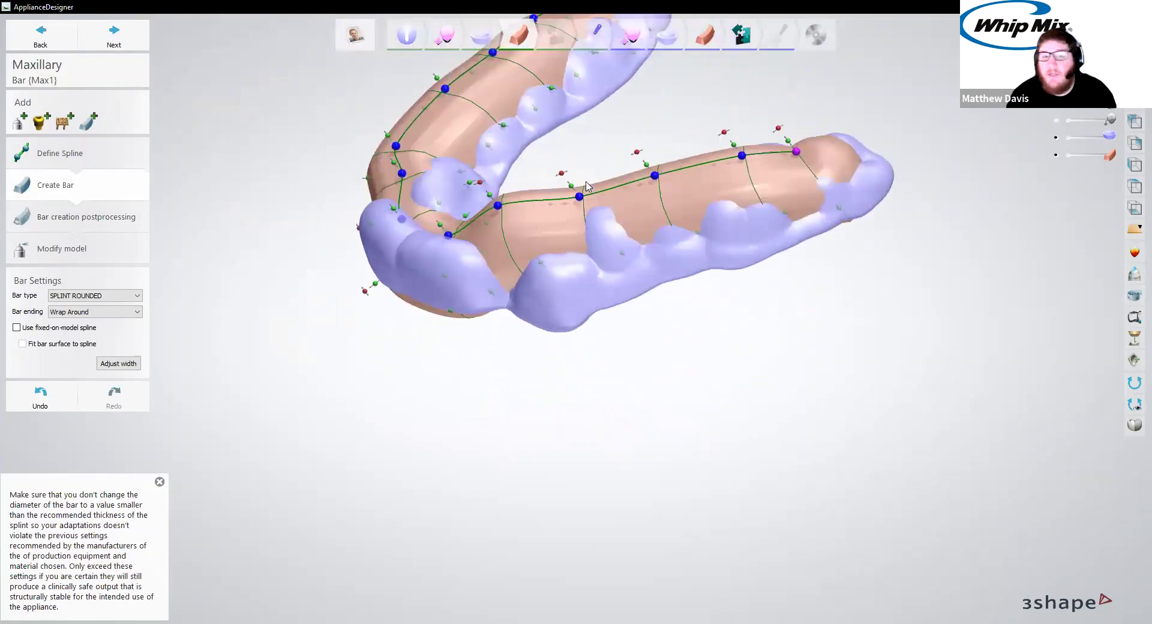
{"action": "right_click_drag", "start_coordinate": [541, 216], "coordinate": [522, 96]}
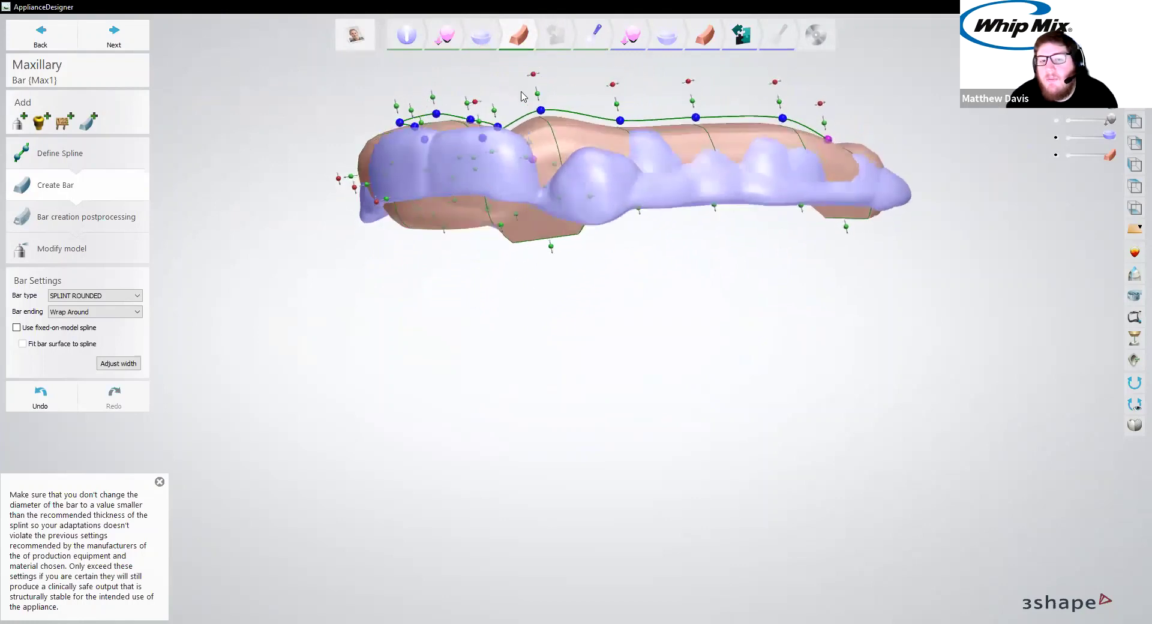
{"action": "left_click_drag", "start_coordinate": [533, 74], "coordinate": [541, 103]}
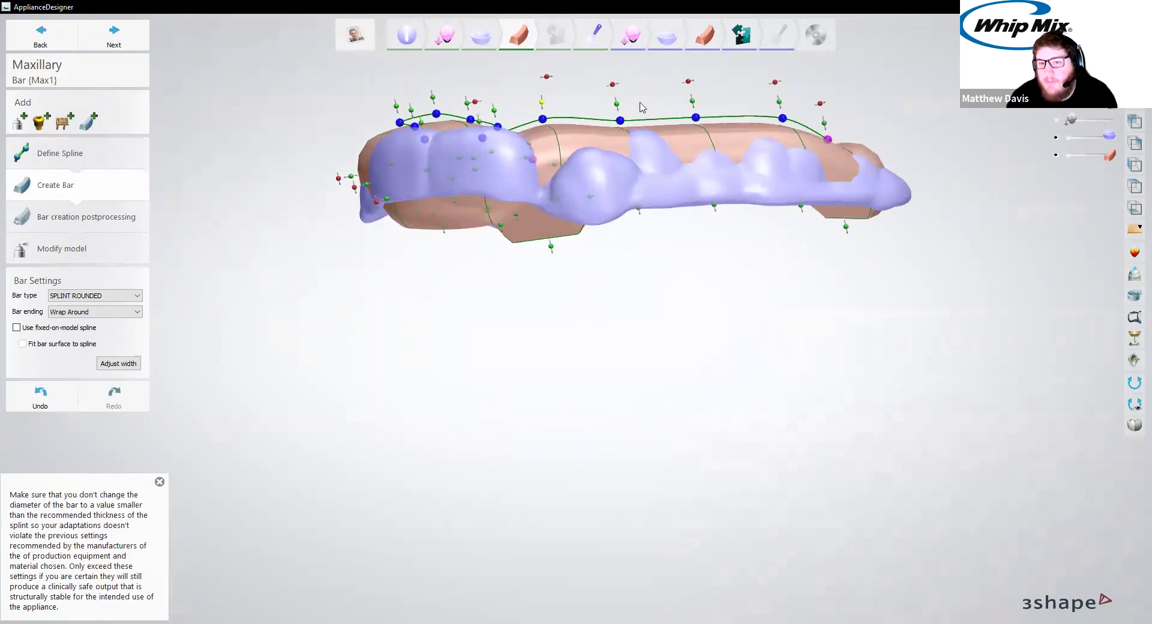
Adjust the height of the posterior spline points near the bar's ends on both sides of the arch
{"action": "right_click_drag", "start_coordinate": [520, 75], "coordinate": [763, 97]}
{"action": "left_click_drag", "start_coordinate": [773, 96], "coordinate": [802, 65]}
{"action": "right_click_drag", "start_coordinate": [802, 105], "coordinate": [643, 322]}
{"action": "left_click_drag", "start_coordinate": [384, 231], "coordinate": [346, 209]}
{"action": "right_click_drag", "start_coordinate": [455, 349], "coordinate": [441, 252]}
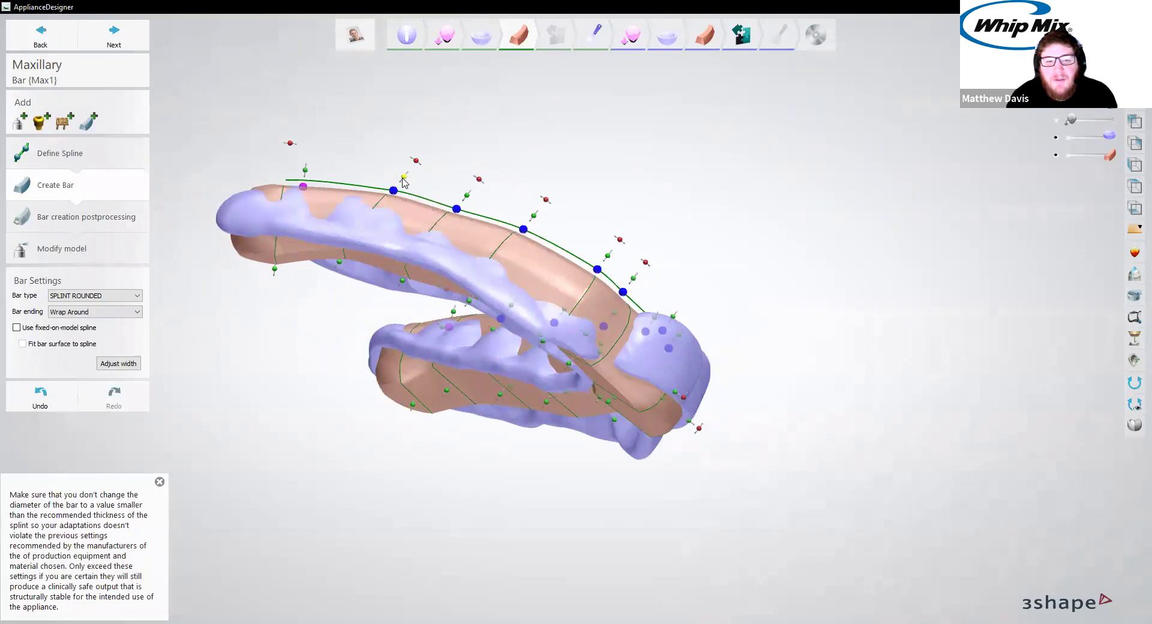
Raise the bar's anterior spline points one by one so the bar runs evenly over the front teeth
{"action": "right_click_drag", "start_coordinate": [381, 316], "coordinate": [372, 313]}
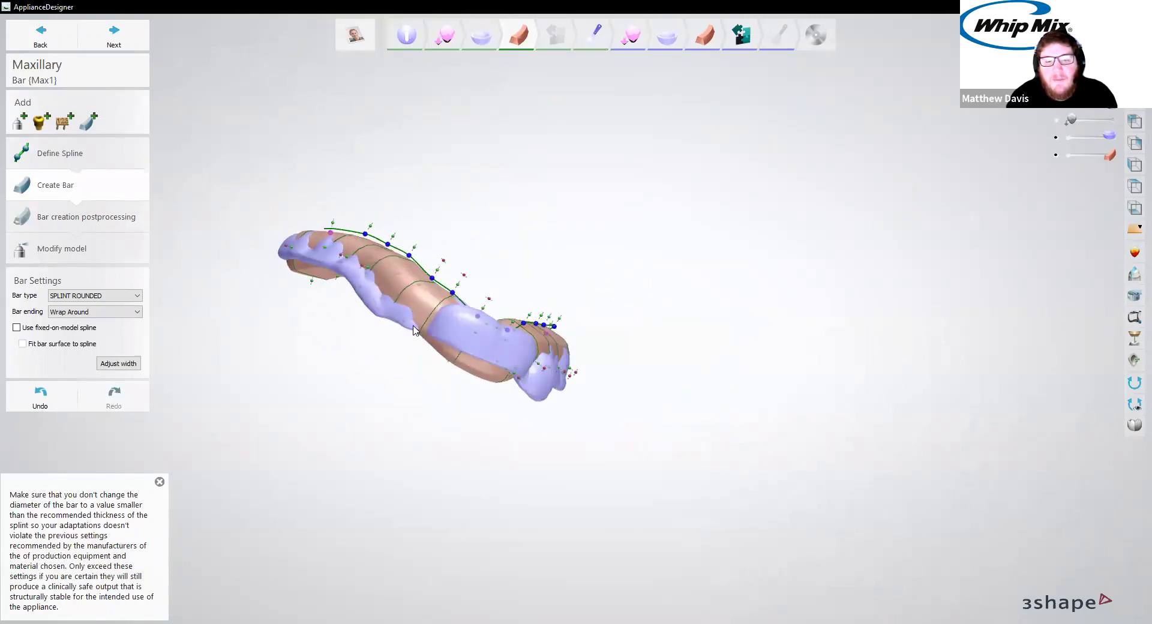
{"action": "scroll", "coordinate": [417, 331], "scroll_direction": "up", "scroll_amount": 5}
{"action": "left_click_drag", "start_coordinate": [503, 227], "coordinate": [509, 217]}
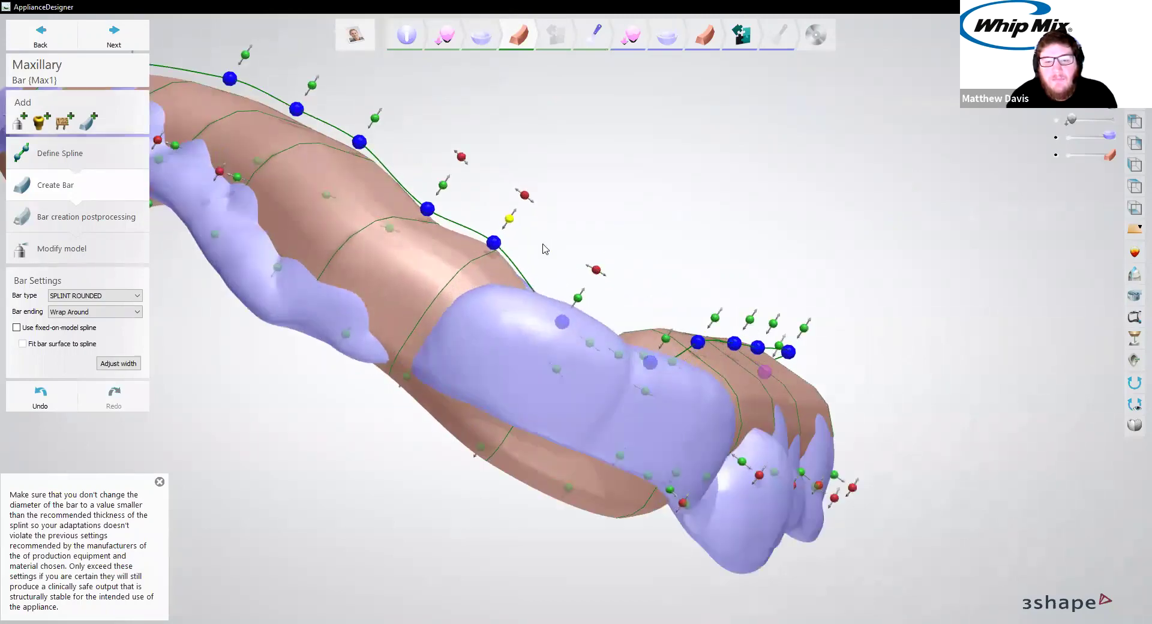
{"action": "left_click_drag", "start_coordinate": [576, 298], "coordinate": [597, 270]}
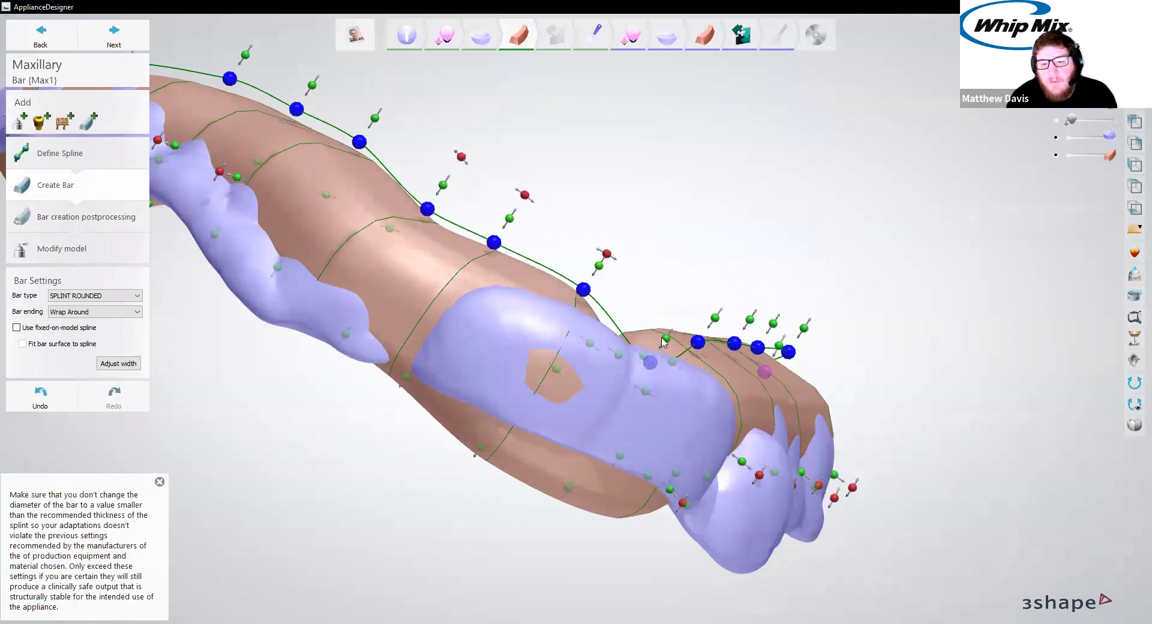
{"action": "left_click_drag", "start_coordinate": [665, 340], "coordinate": [689, 300]}
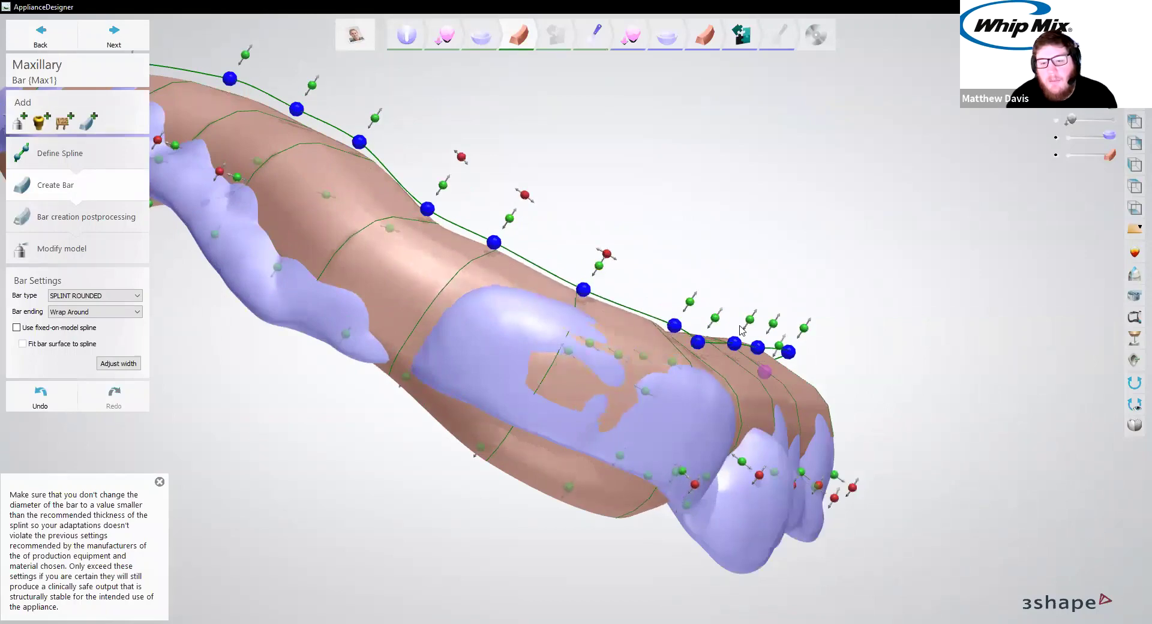
{"action": "right_click_drag", "start_coordinate": [826, 401], "coordinate": [779, 390]}
{"action": "right_click_drag", "start_coordinate": [580, 411], "coordinate": [553, 259]}
{"action": "scroll", "coordinate": [507, 384], "scroll_direction": "down", "scroll_amount": 5}
{"action": "scroll", "coordinate": [516, 257], "scroll_direction": "up", "scroll_amount": 3}
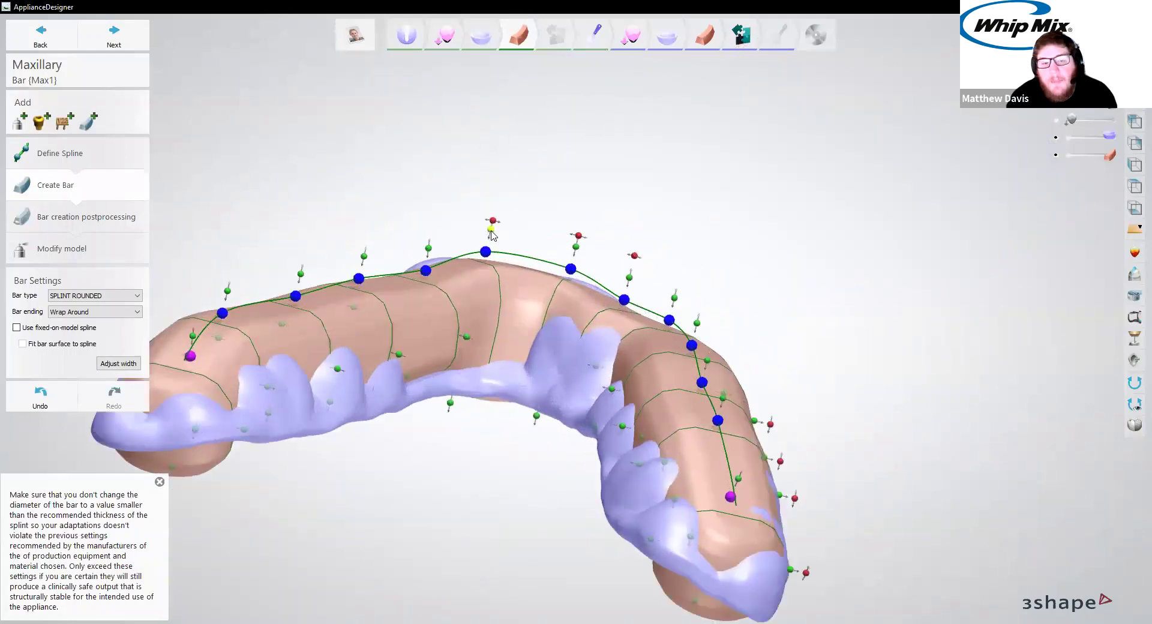
{"action": "left_click_drag", "start_coordinate": [428, 249], "coordinate": [427, 242]}
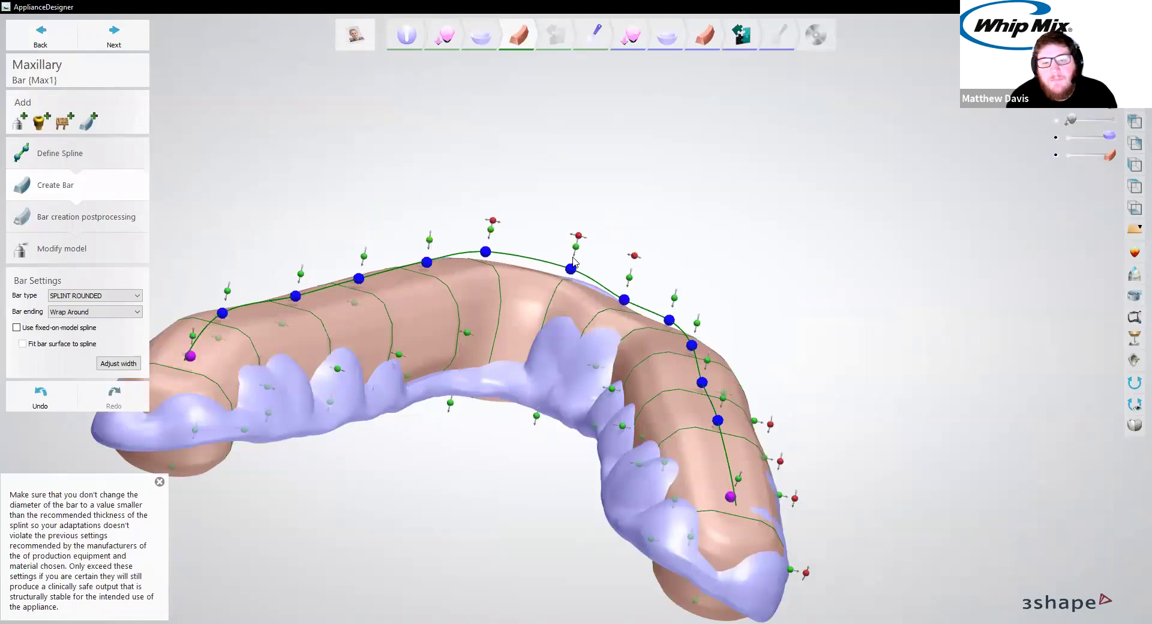
Pull in the bar's lingual edge at two neighbouring cross-sections and extend it slightly at the opposite canine
{"action": "right_click_drag", "start_coordinate": [578, 252], "coordinate": [496, 298]}
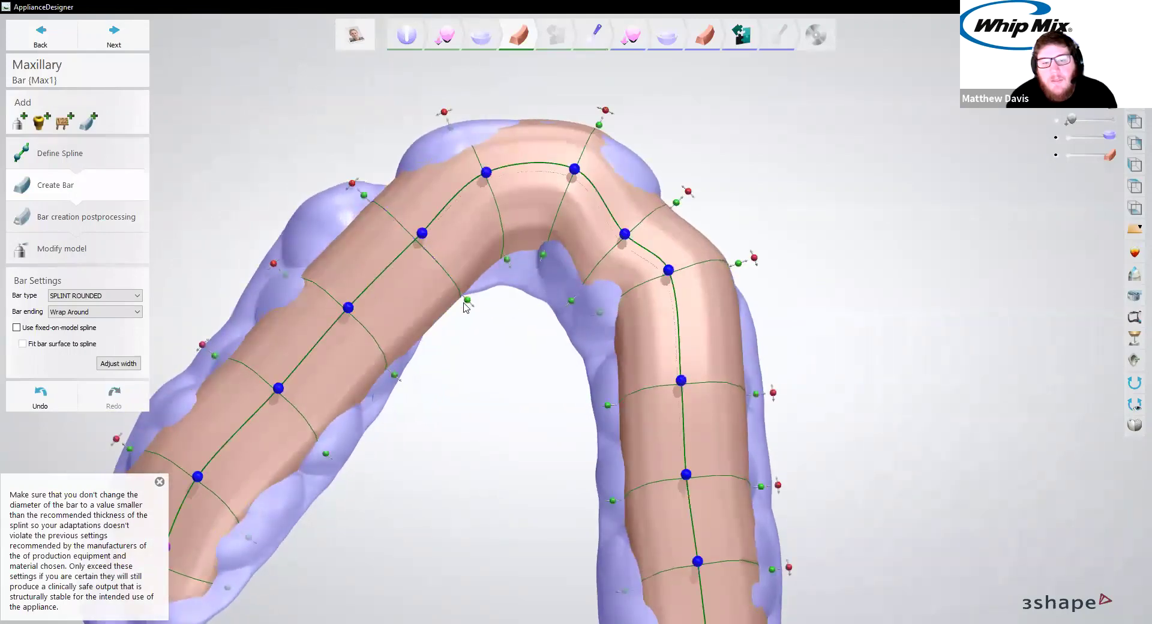
{"action": "left_click_drag", "start_coordinate": [468, 301], "coordinate": [440, 280]}
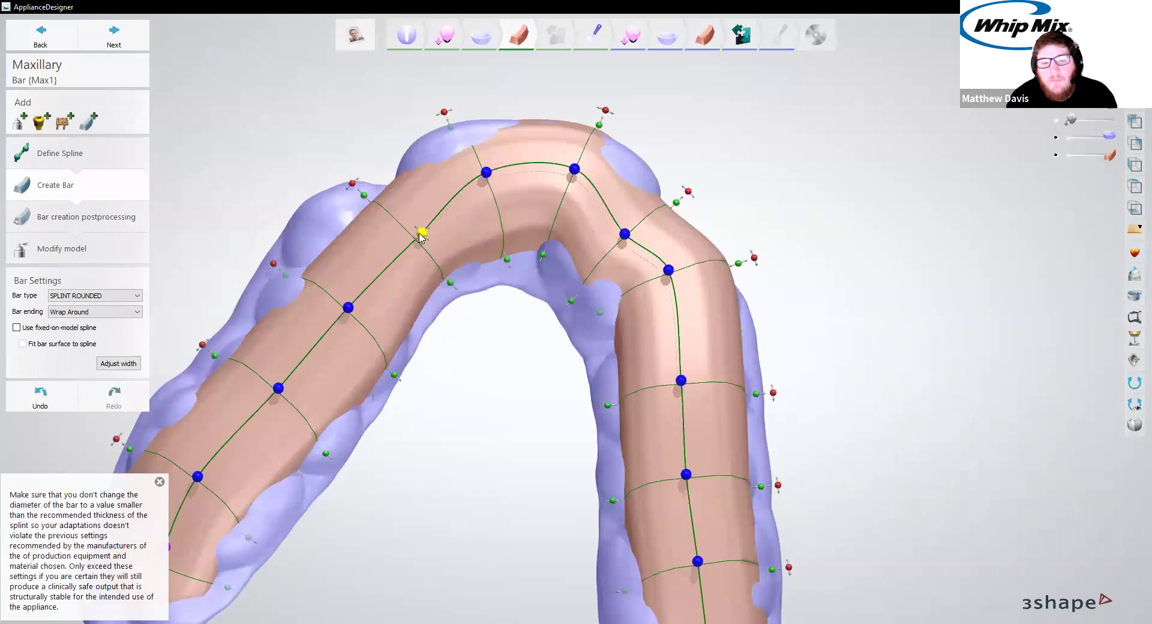
{"action": "left_click_drag", "start_coordinate": [398, 372], "coordinate": [384, 360]}
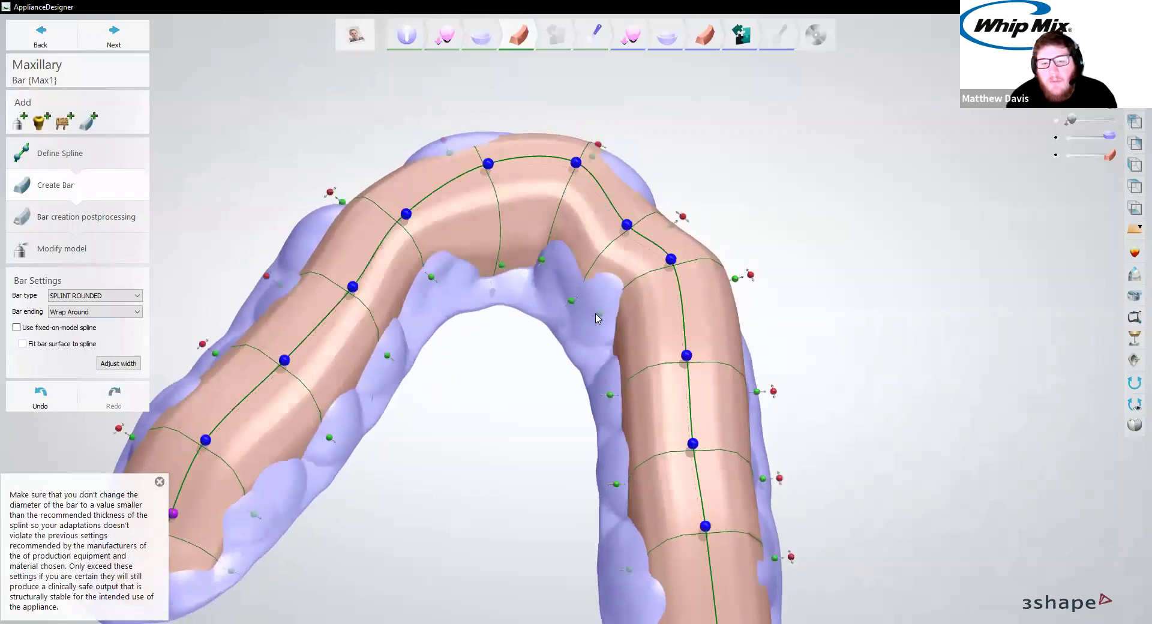
{"action": "left_click_drag", "start_coordinate": [594, 325], "coordinate": [586, 329]}
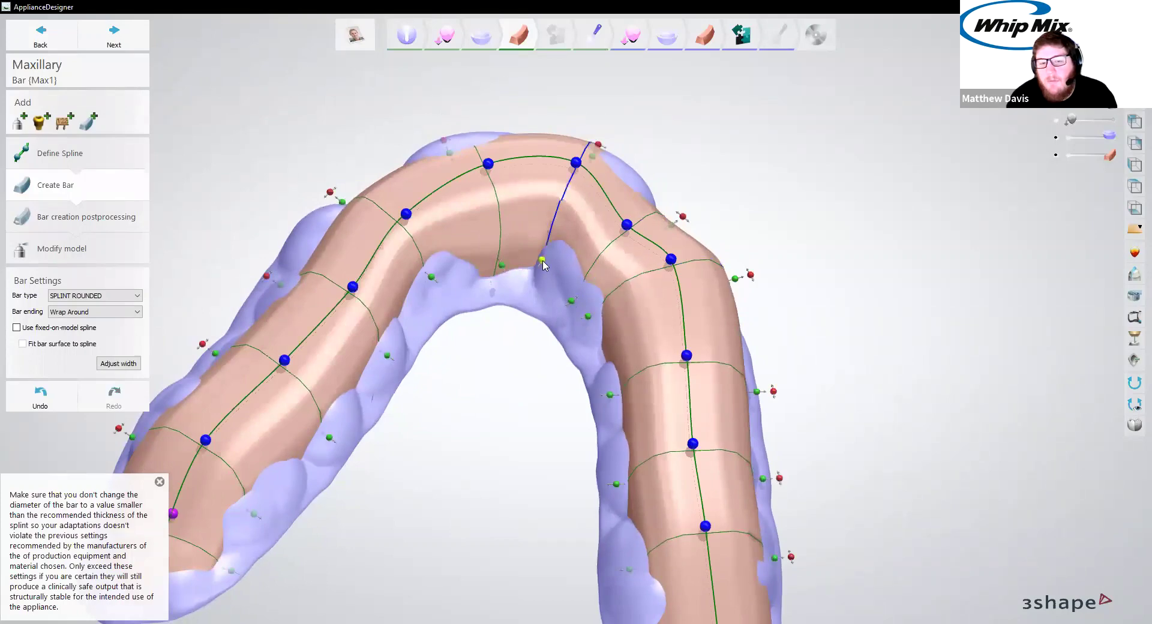
Close the hint box and examine the bar's fit in the shell from the front, the sides and below
{"action": "scroll", "coordinate": [441, 331], "scroll_direction": "down", "scroll_amount": 3}
{"action": "right_click_drag", "start_coordinate": [472, 373], "coordinate": [496, 357]}
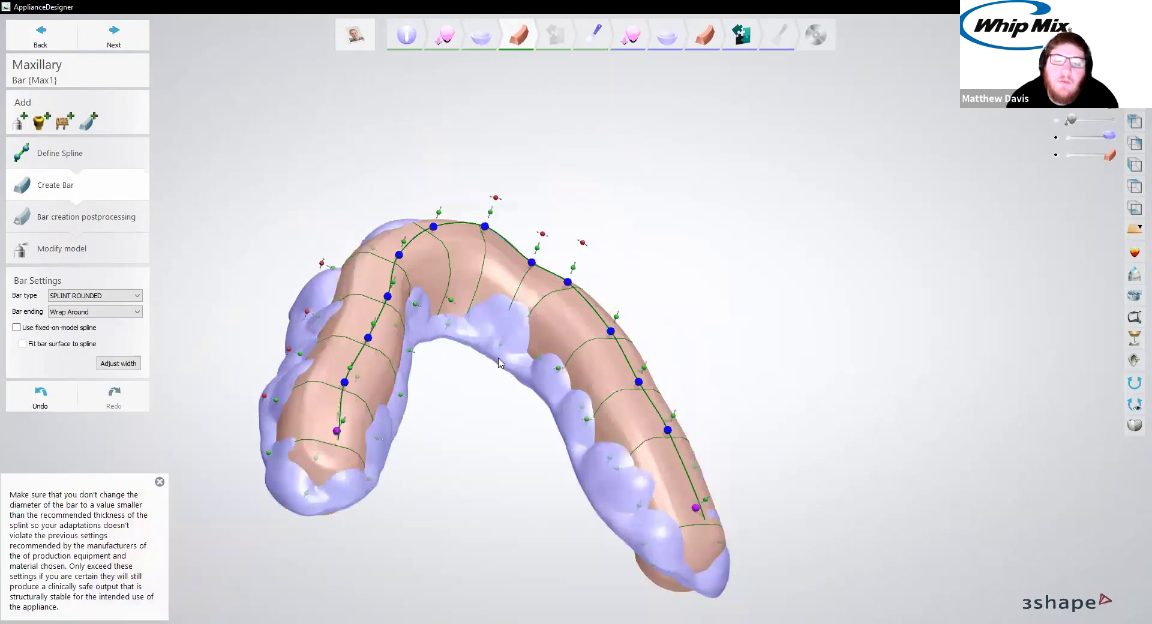
{"action": "right_click_drag", "start_coordinate": [558, 388], "coordinate": [424, 406]}
{"action": "right_click_drag", "start_coordinate": [499, 393], "coordinate": [475, 423]}
{"action": "right_click_drag", "start_coordinate": [571, 408], "coordinate": [720, 376]}
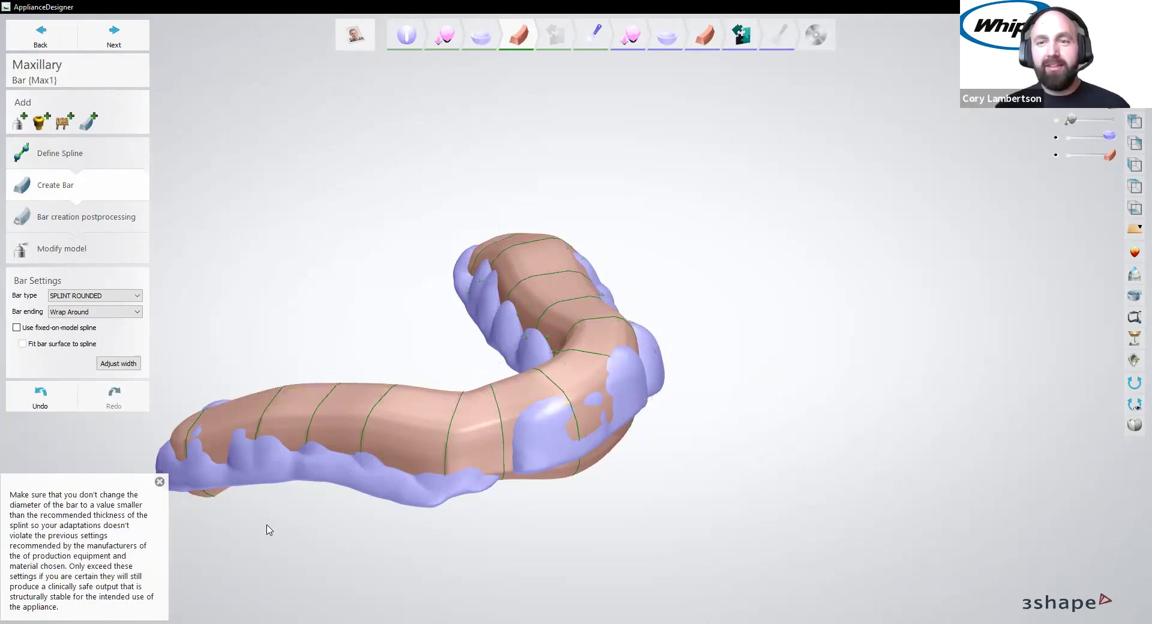
{"action": "left_click", "coordinate": [159, 481]}
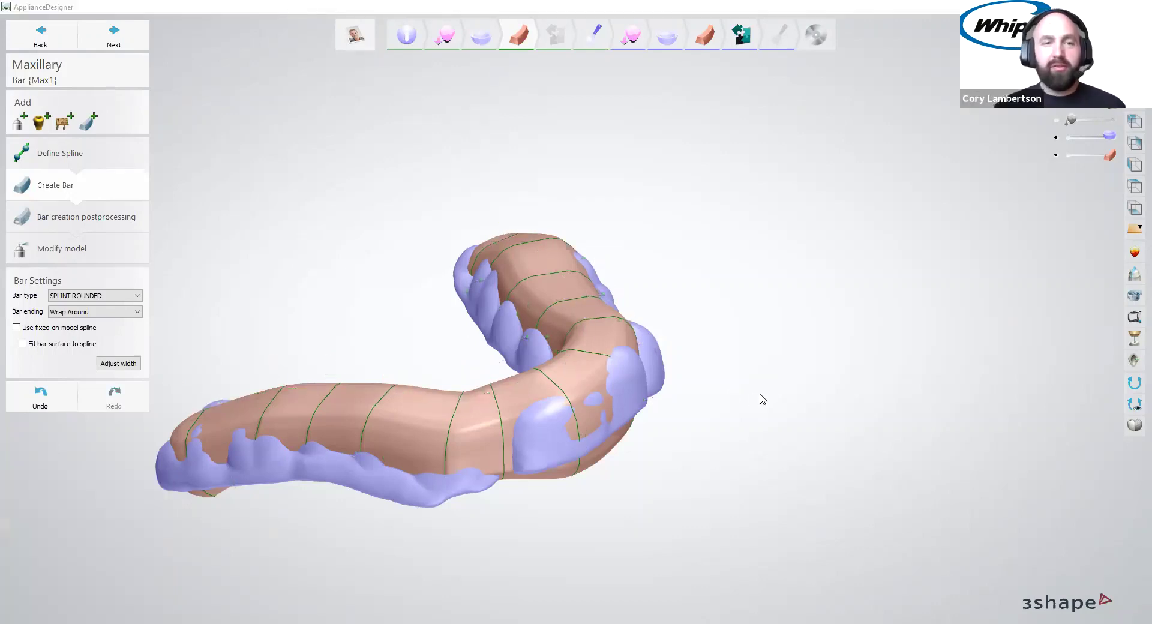
{"action": "right_click_drag", "start_coordinate": [781, 394], "coordinate": [748, 369]}
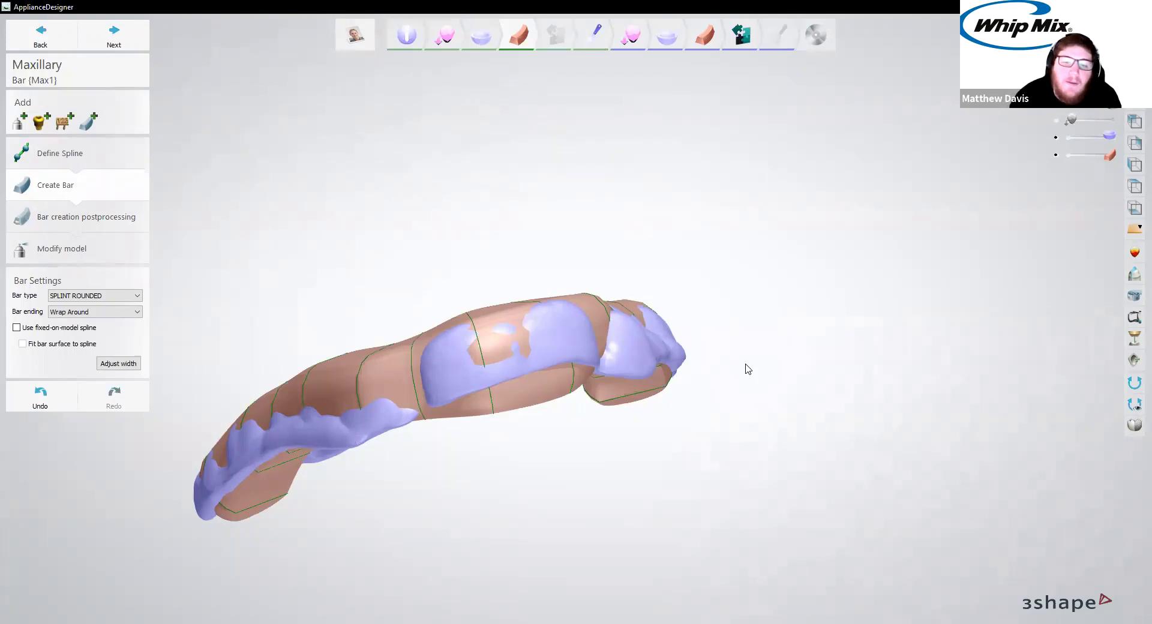
{"action": "right_click_drag", "start_coordinate": [605, 299], "coordinate": [601, 349]}
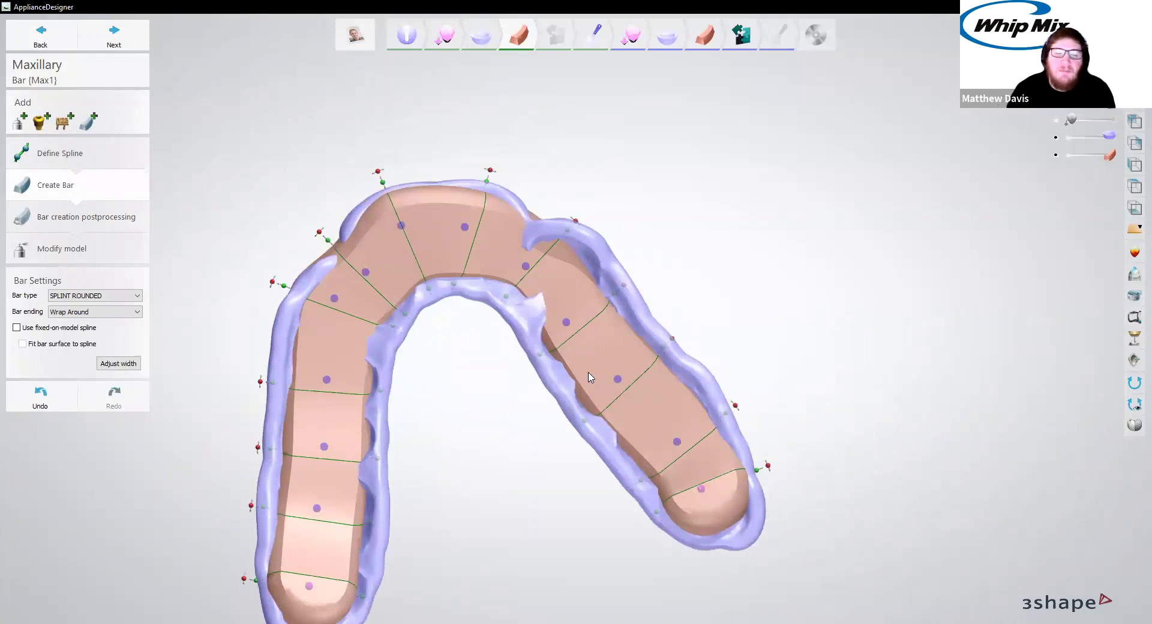
{"action": "scroll", "coordinate": [540, 402], "scroll_direction": "down", "scroll_amount": 2}
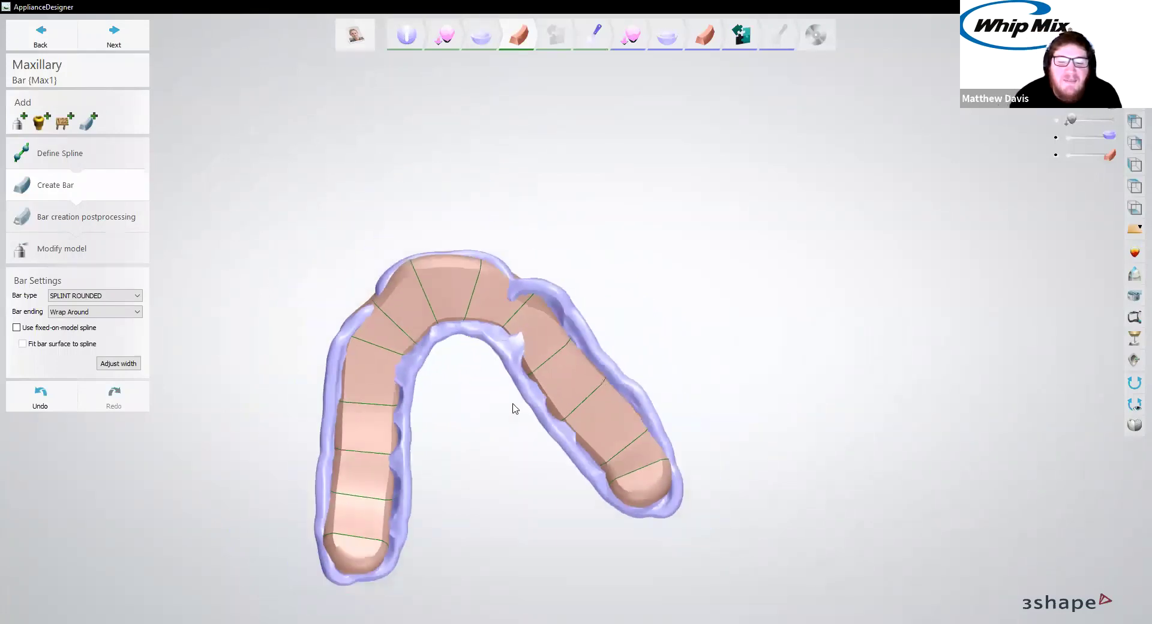
Adjust the height of the anterior spline points once more and accept the bar shape
{"action": "right_click_drag", "start_coordinate": [371, 360], "coordinate": [463, 305]}
{"action": "scroll", "coordinate": [463, 305], "scroll_direction": "up", "scroll_amount": 2}
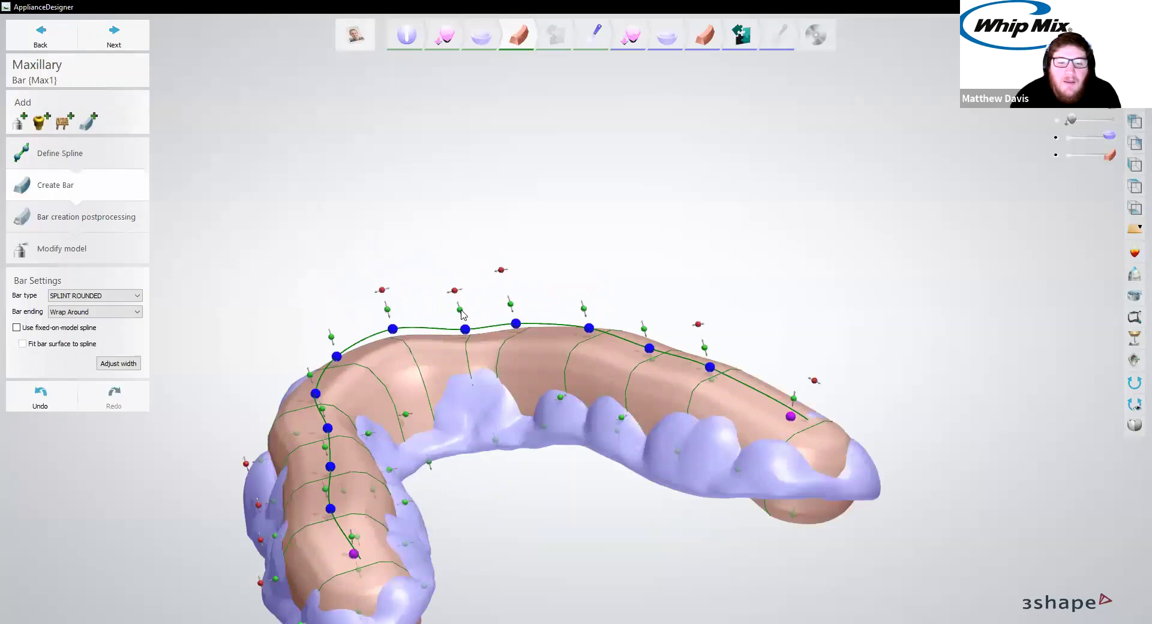
{"action": "left_click_drag", "start_coordinate": [457, 308], "coordinate": [514, 301]}
{"action": "right_click_drag", "start_coordinate": [690, 299], "coordinate": [771, 290]}
{"action": "scroll", "coordinate": [735, 360], "scroll_direction": "up", "scroll_amount": 2}
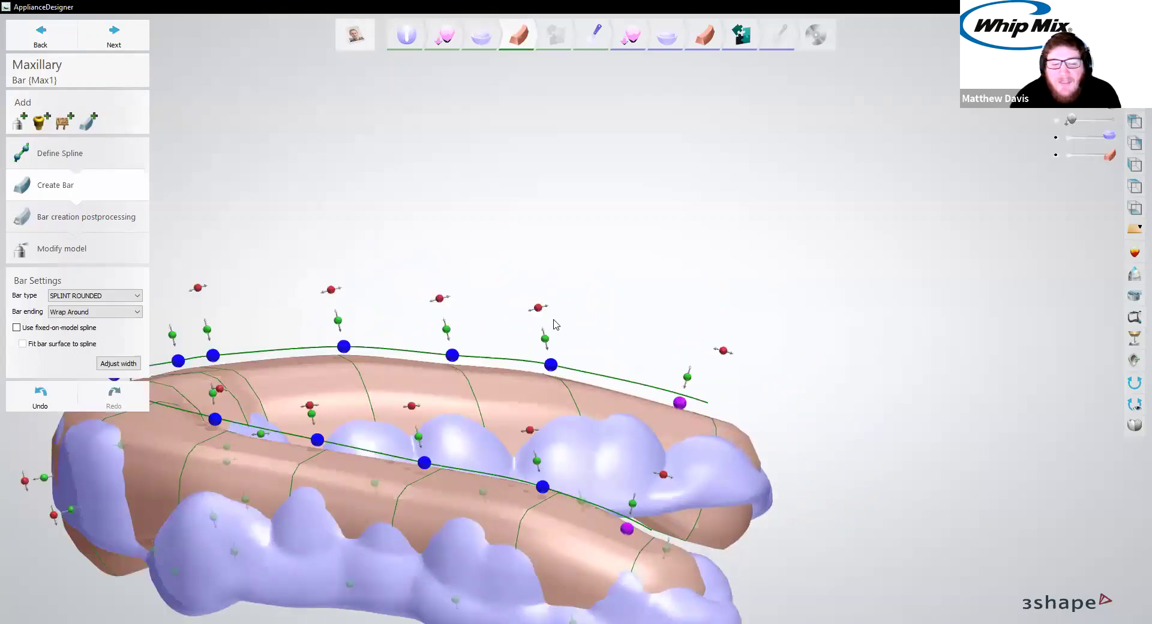
{"action": "scroll", "coordinate": [552, 312], "scroll_direction": "down", "scroll_amount": 3}
{"action": "left_click", "coordinate": [127, 43]}
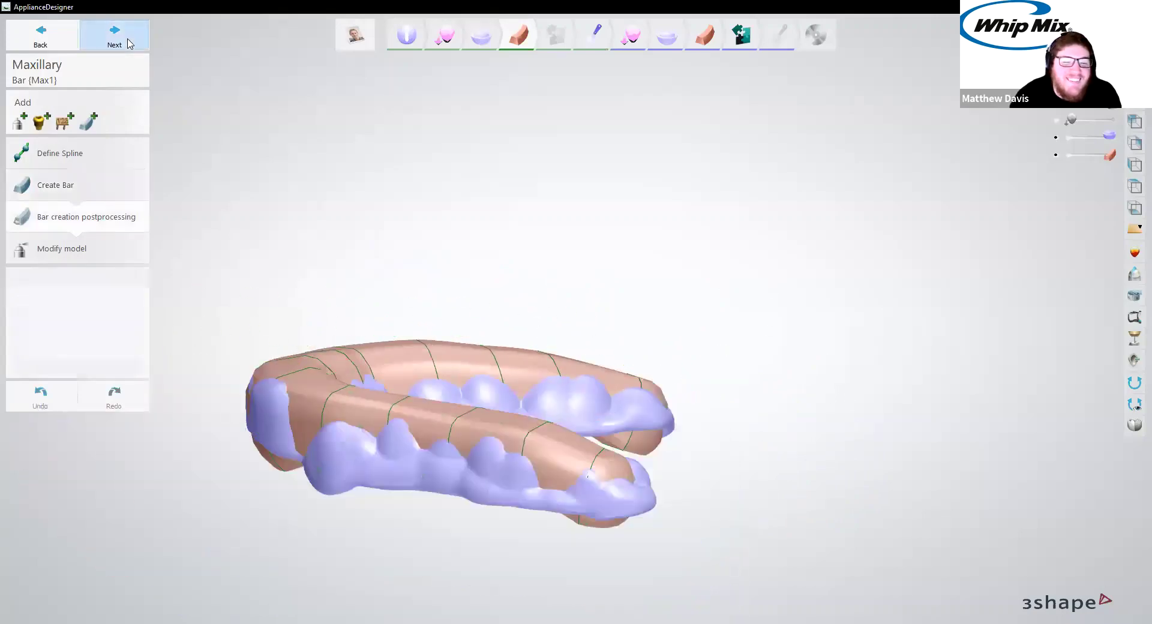
Review the finished bar, keep finalization at Do not modify, and continue without sculpting to the Combine models stage
{"action": "right_click_drag", "start_coordinate": [663, 298], "coordinate": [671, 326]}
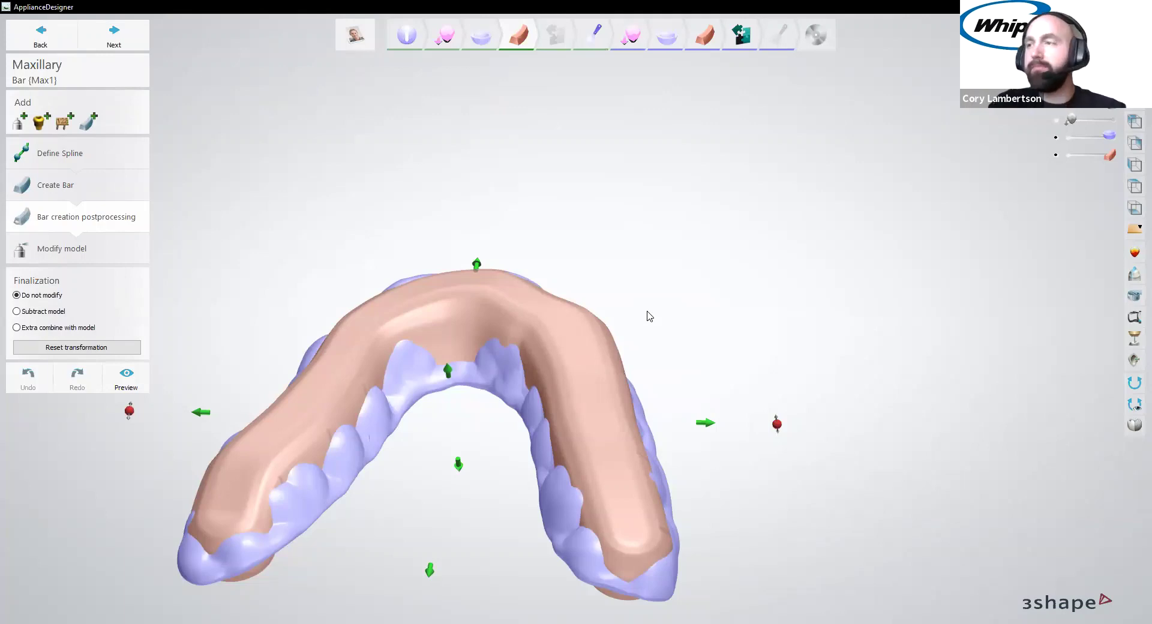
{"action": "right_click_drag", "start_coordinate": [646, 316], "coordinate": [687, 258]}
{"action": "right_click_drag", "start_coordinate": [659, 487], "coordinate": [639, 288]}
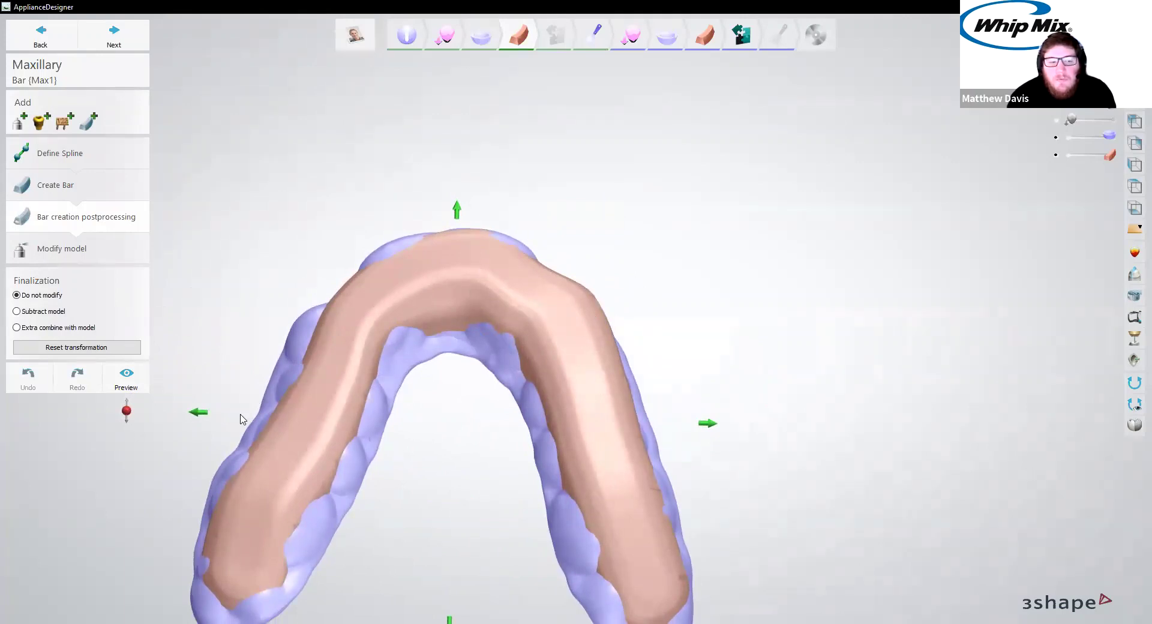
{"action": "right_click_drag", "start_coordinate": [713, 321], "coordinate": [672, 328]}
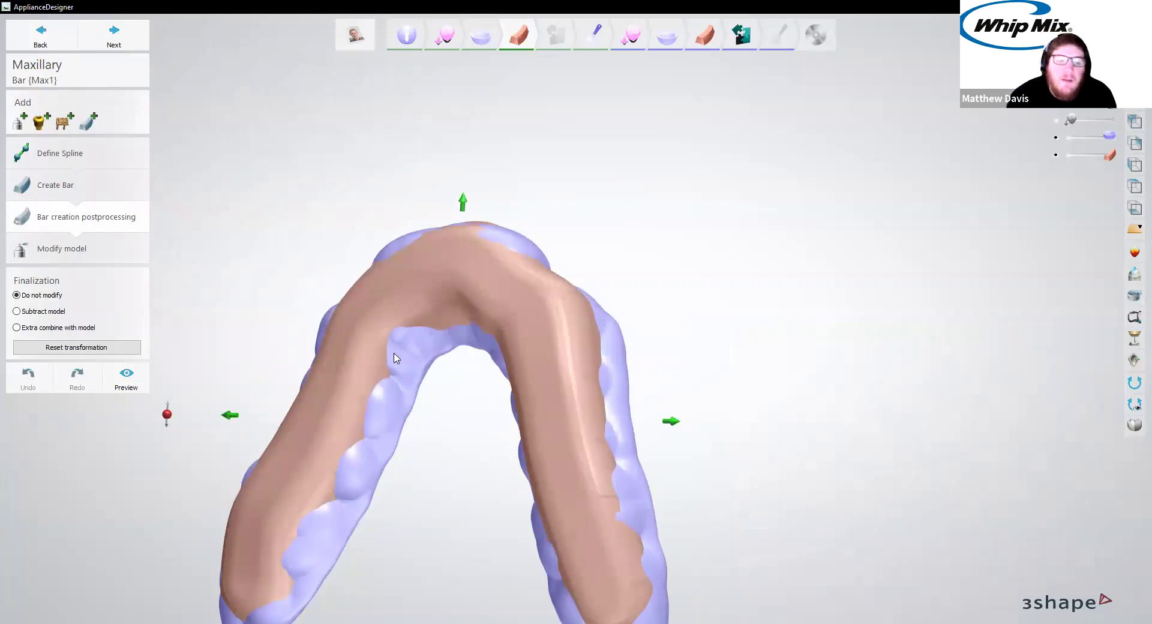
{"action": "right_click_drag", "start_coordinate": [394, 355], "coordinate": [630, 250]}
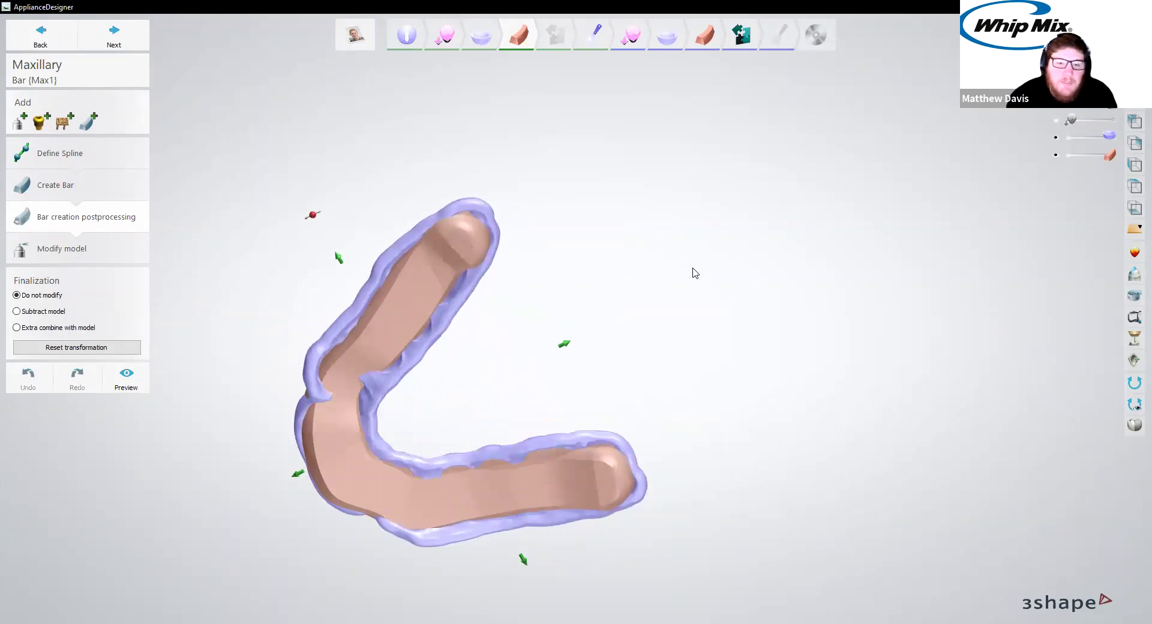
{"action": "right_click_drag", "start_coordinate": [692, 270], "coordinate": [393, 275]}
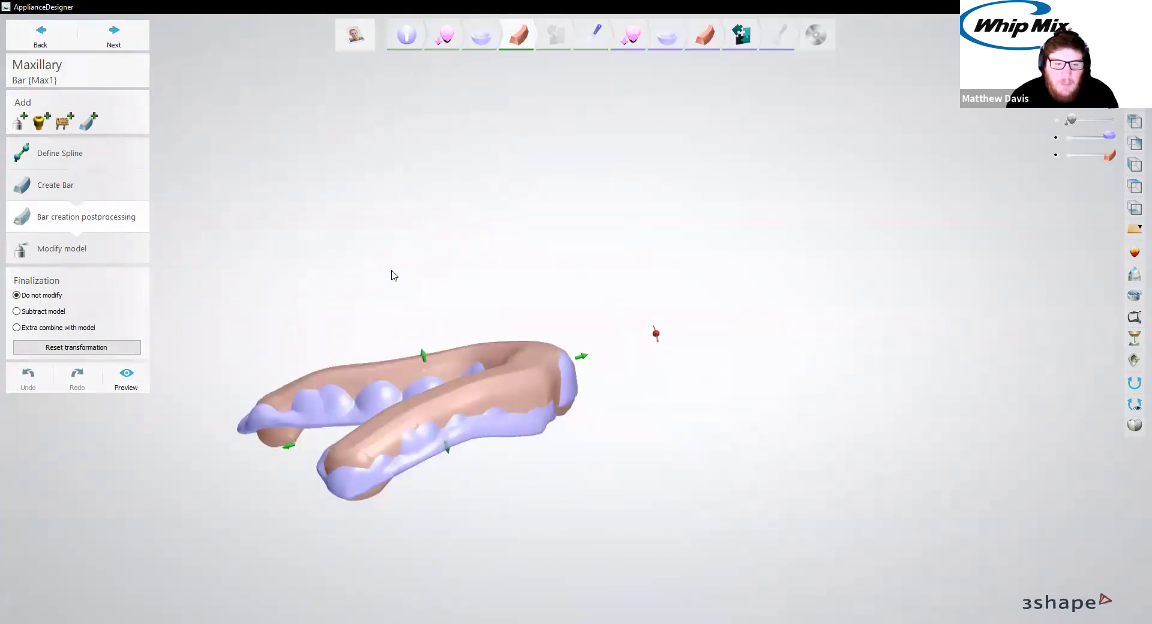
{"action": "left_click", "coordinate": [128, 40]}
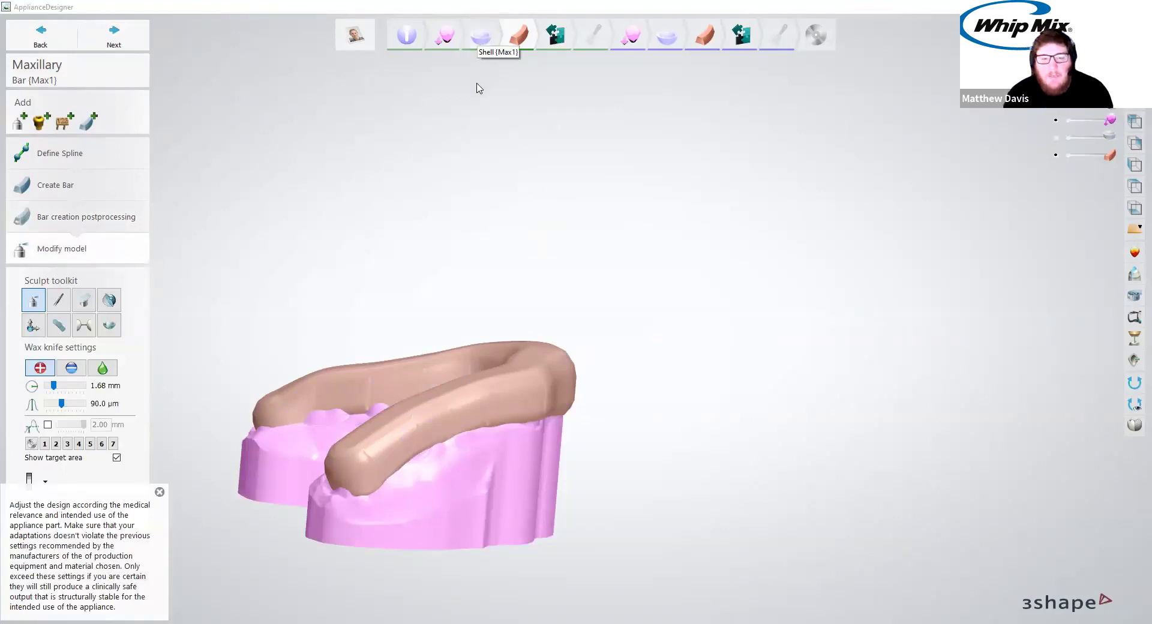
{"action": "right_click_drag", "start_coordinate": [436, 288], "coordinate": [447, 351]}
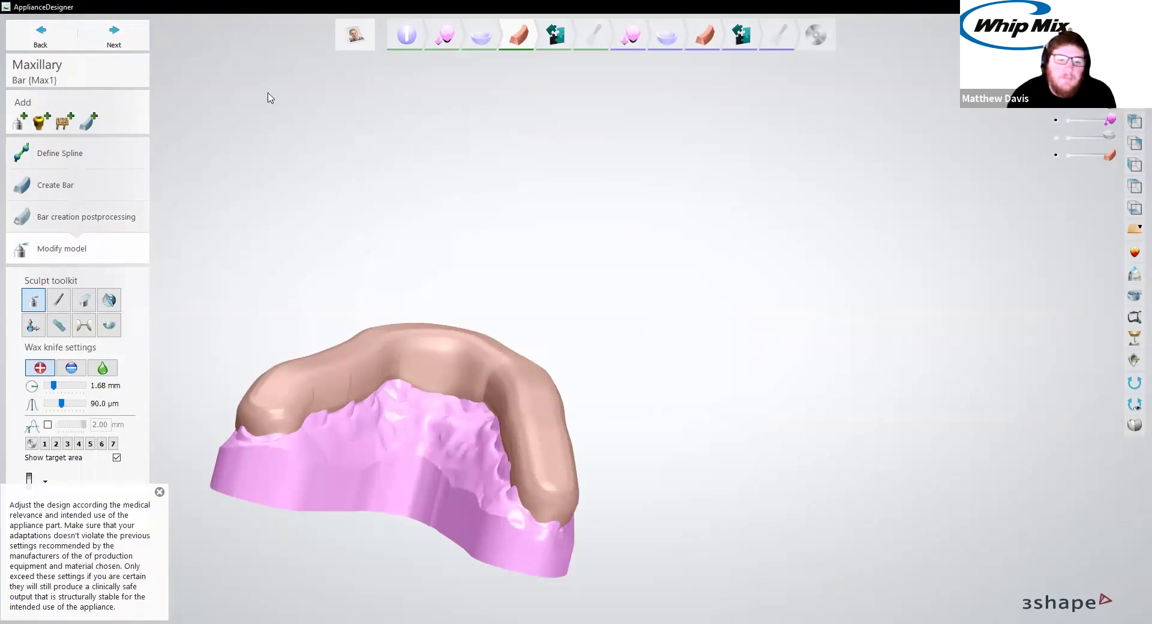
{"action": "left_click", "coordinate": [109, 37]}
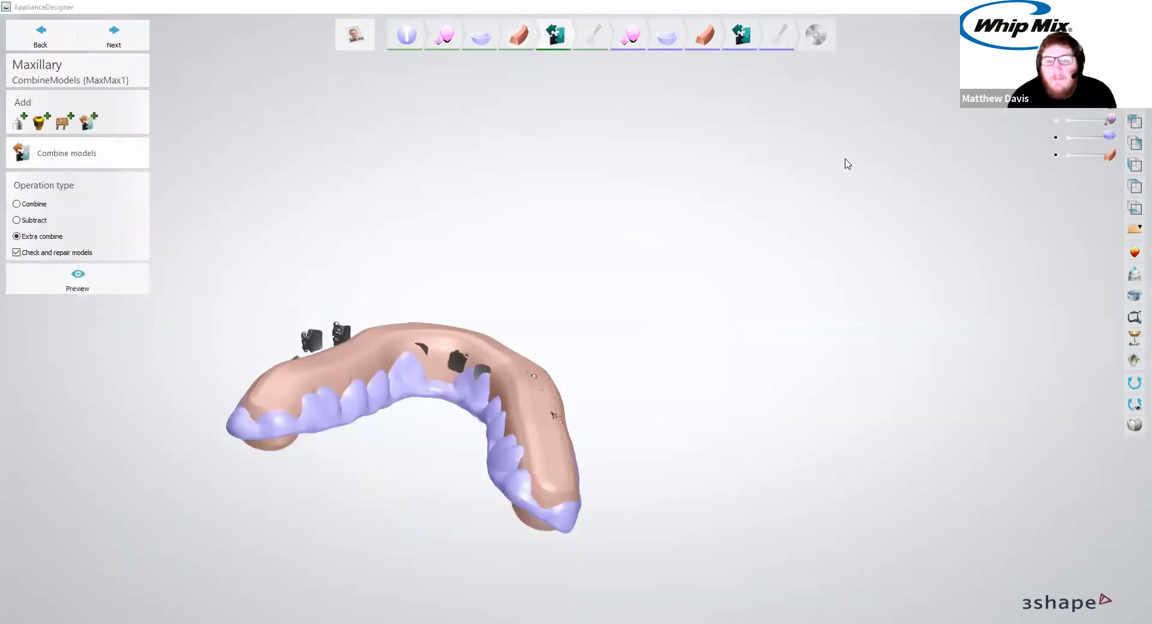
Examine how the bar overlaps the shell from the front, the side and the occlusal surface
{"action": "right_click_drag", "start_coordinate": [847, 164], "coordinate": [690, 180]}
{"action": "left_click", "coordinate": [1055, 104]}
{"action": "right_click_drag", "start_coordinate": [631, 156], "coordinate": [281, 201]}
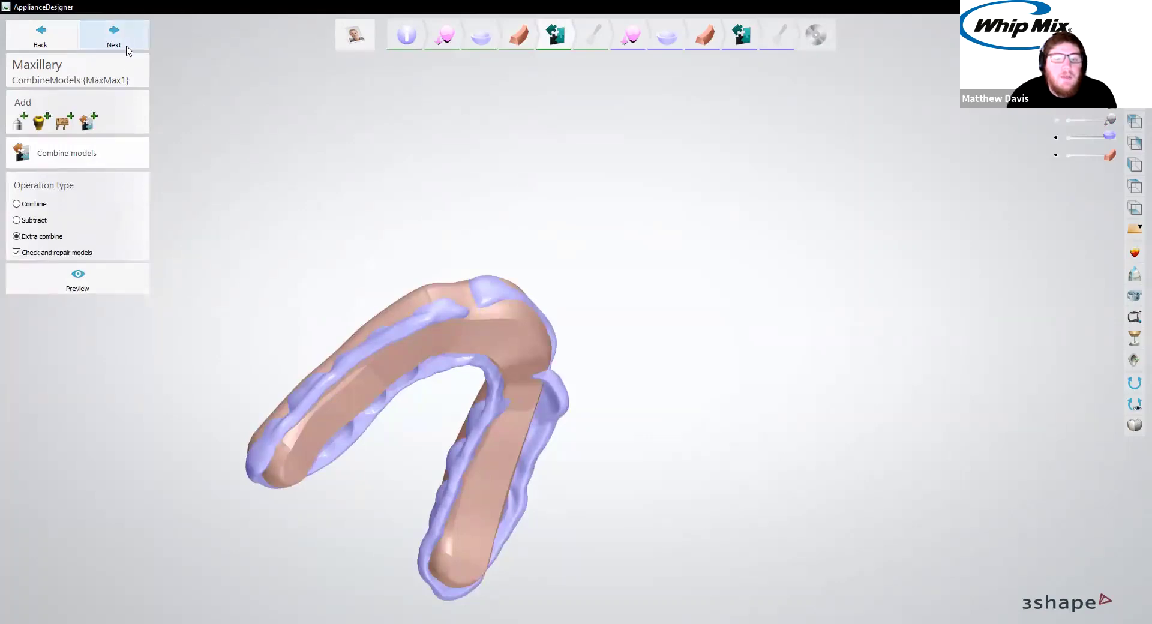
{"action": "scroll", "coordinate": [468, 281], "scroll_direction": "up", "scroll_amount": 2}
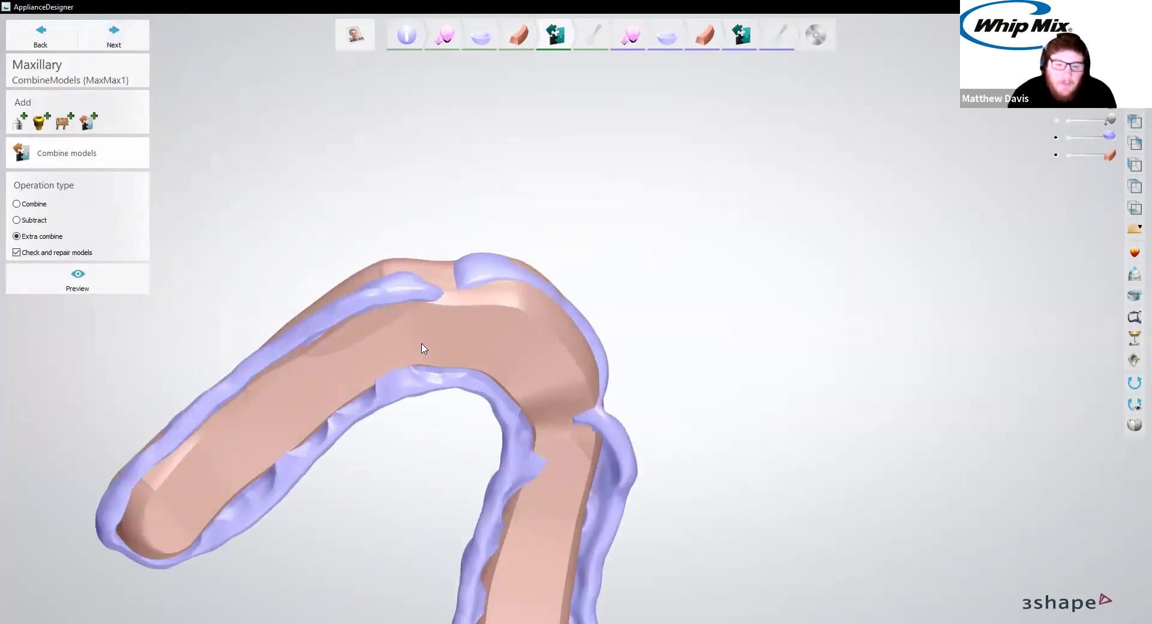
{"action": "right_click_drag", "start_coordinate": [420, 343], "coordinate": [422, 334]}
{"action": "right_click_drag", "start_coordinate": [399, 294], "coordinate": [485, 324]}
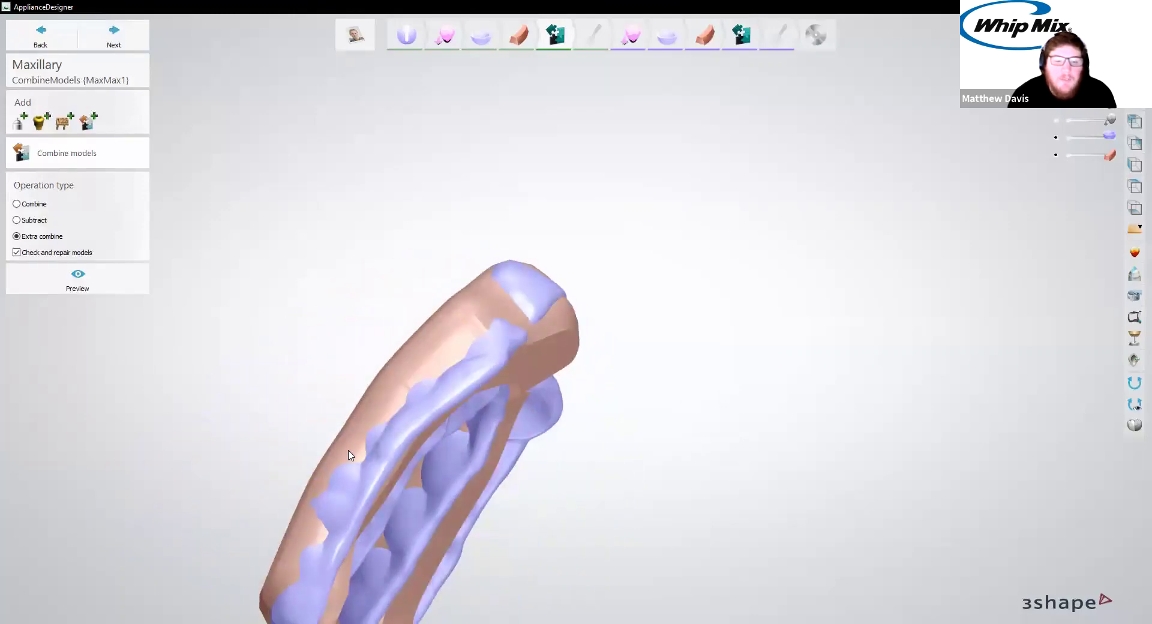
{"action": "right_click_drag", "start_coordinate": [501, 316], "coordinate": [528, 324]}
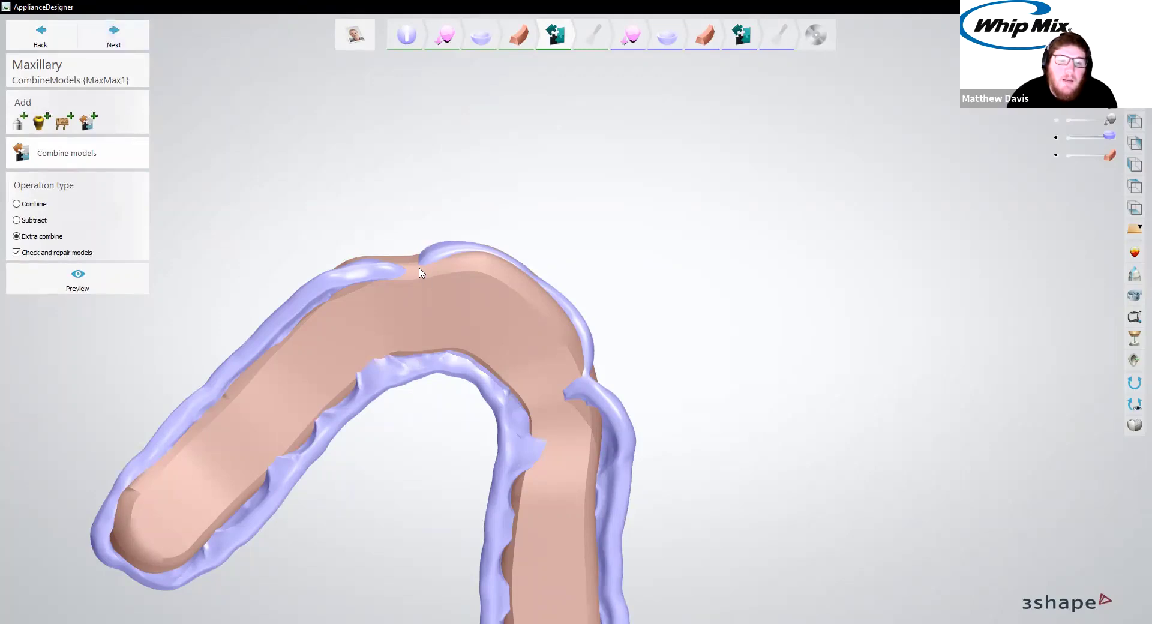
Combine the bar and shell with Extra combine and inspect the anterior edge of the merged splint
{"action": "left_click", "coordinate": [114, 36]}
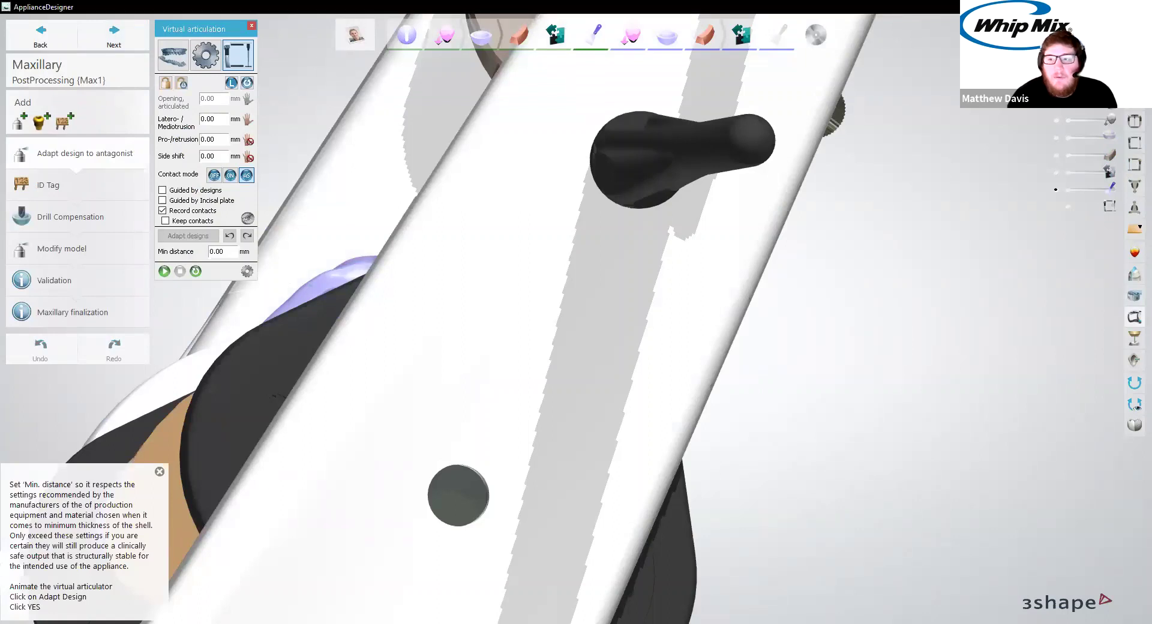
{"action": "left_click", "coordinate": [1068, 205]}
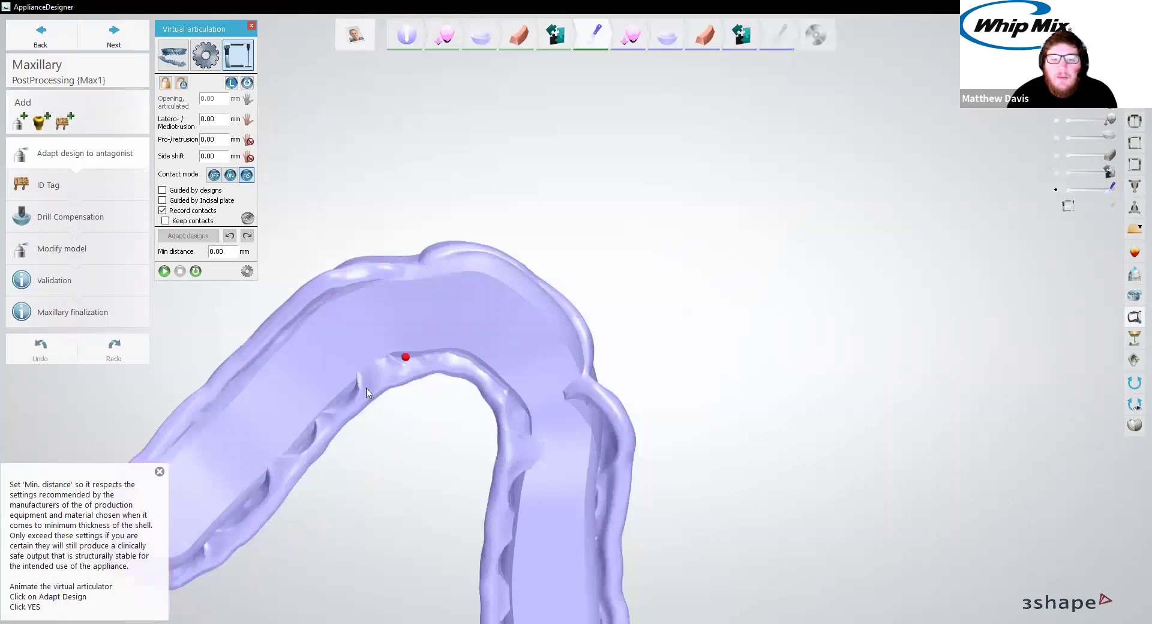
{"action": "right_click_drag", "start_coordinate": [468, 369], "coordinate": [507, 330]}
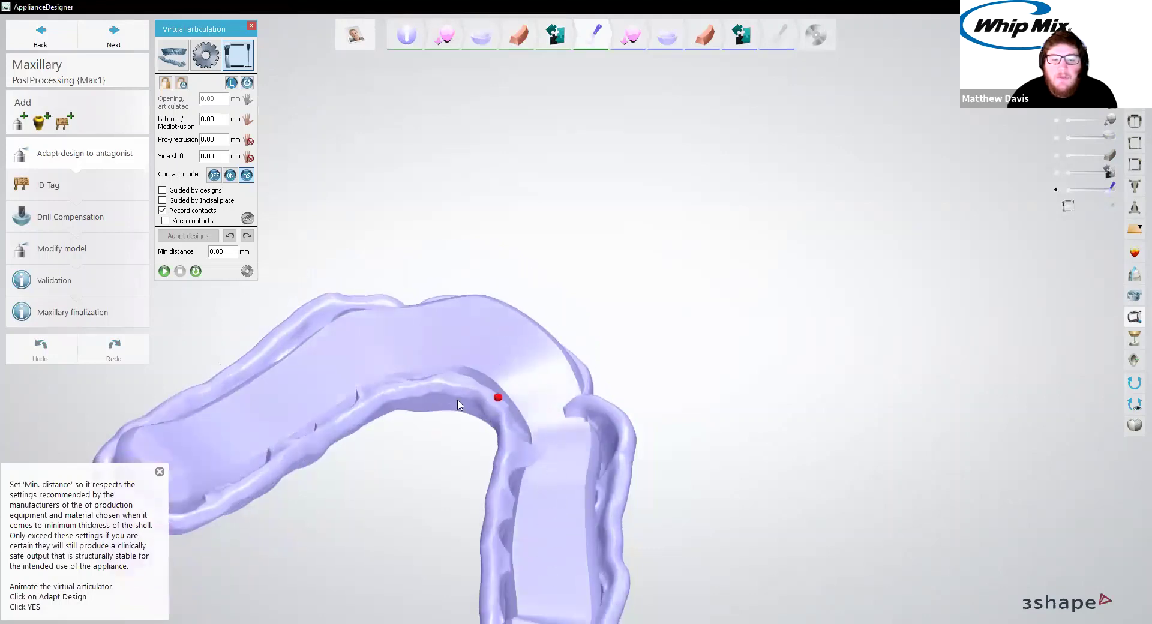
Return to the Create Bar stage and display the shell with the bar, hiding the pink model
{"action": "left_click", "coordinate": [45, 33]}
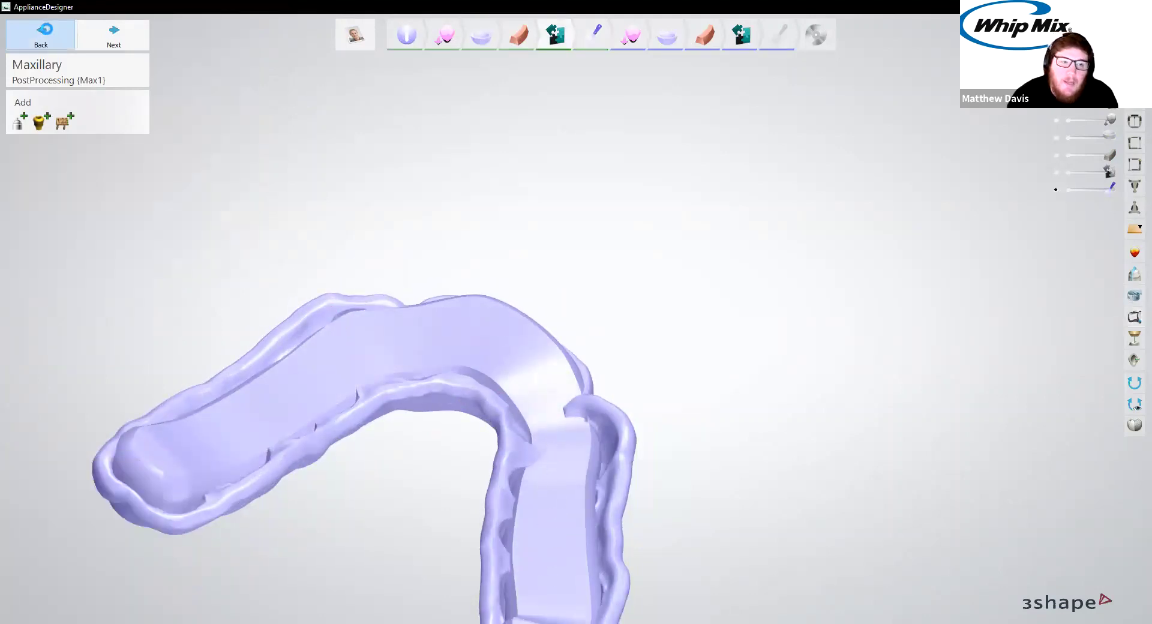
{"action": "left_click", "coordinate": [52, 37]}
{"action": "left_click", "coordinate": [49, 39]}
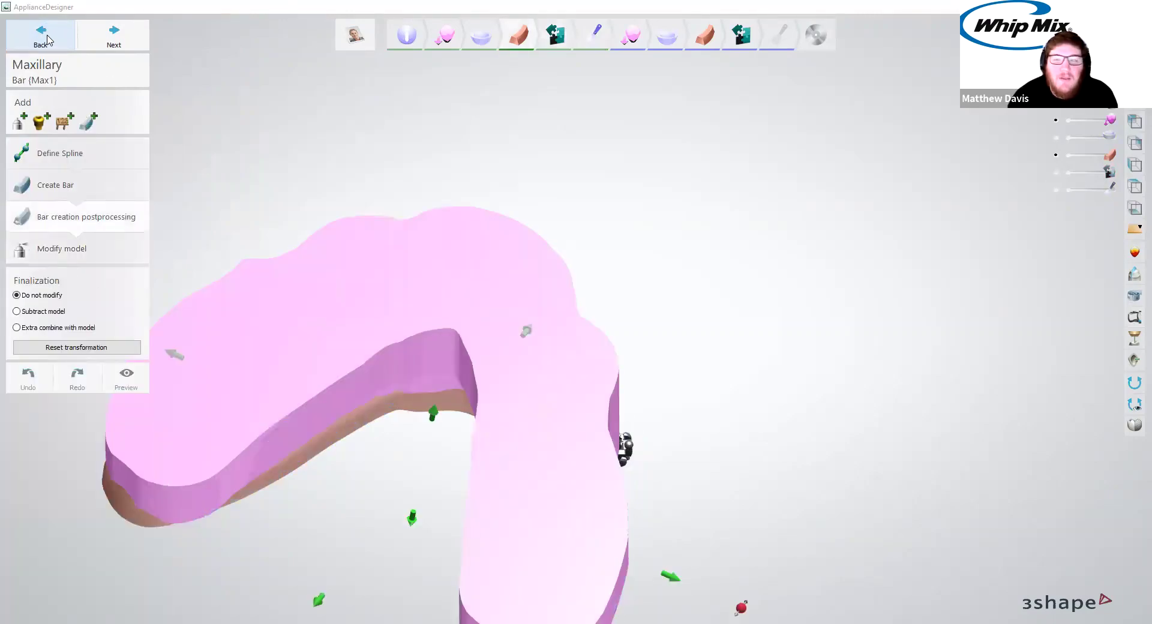
{"action": "left_click", "coordinate": [48, 39]}
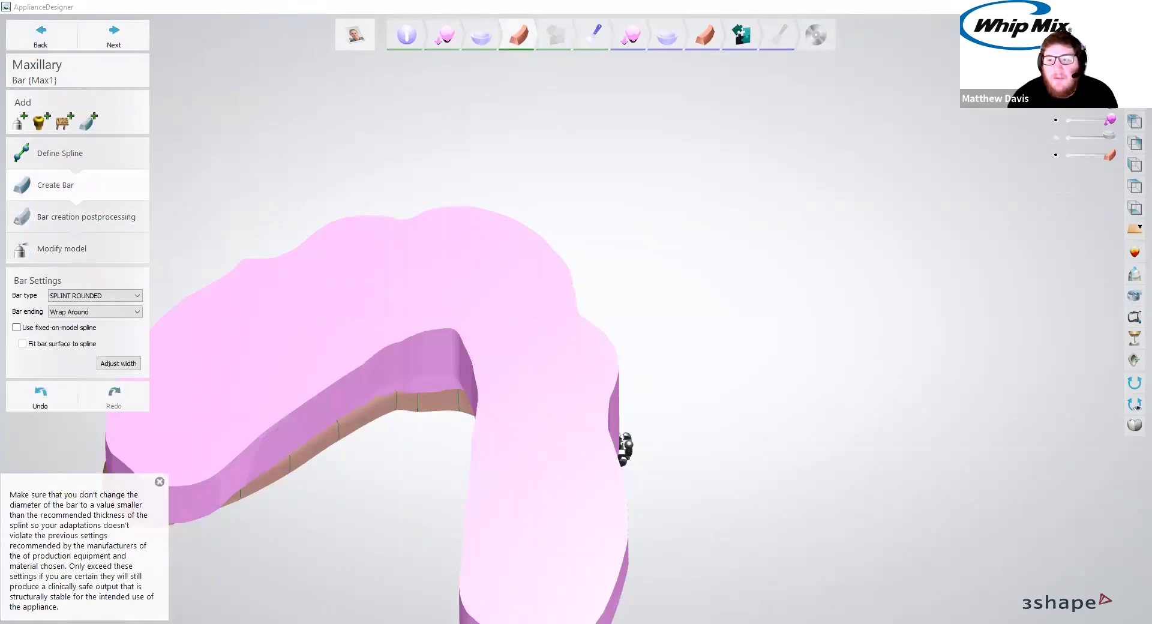
{"action": "left_click", "coordinate": [1055, 120]}
{"action": "left_click", "coordinate": [1056, 137]}
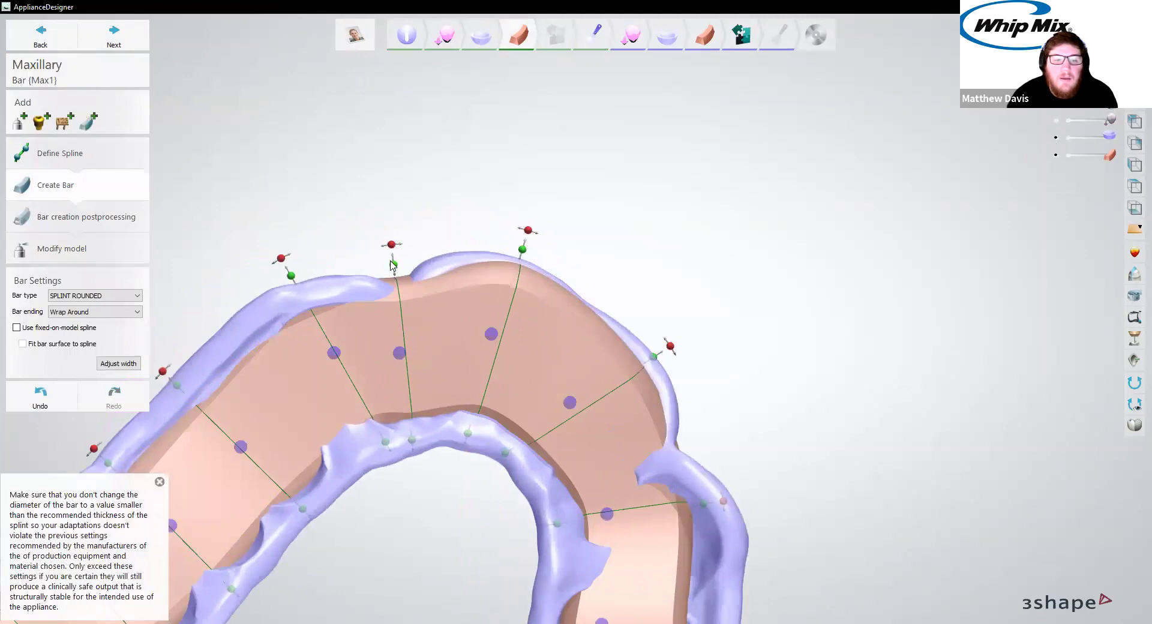
Pull in the bar's facial edge at the anterior cross-section beside the shell's notch and check the fit on the opposite side
{"action": "left_click_drag", "start_coordinate": [394, 264], "coordinate": [394, 275]}
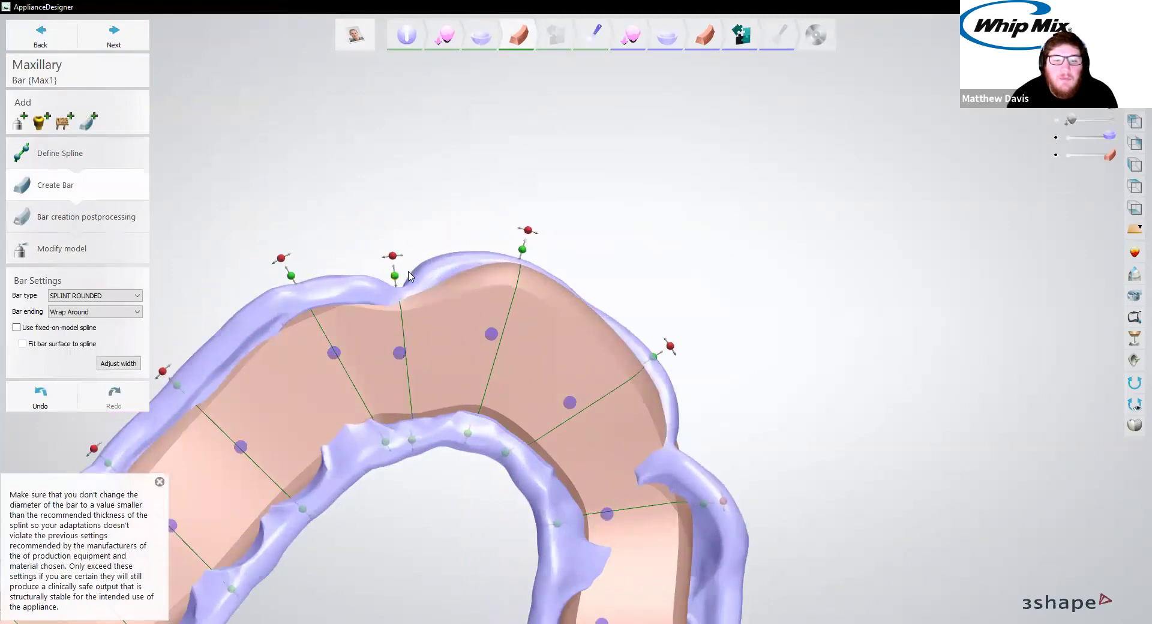
{"action": "right_click_drag", "start_coordinate": [429, 454], "coordinate": [496, 443]}
{"action": "scroll", "coordinate": [384, 394], "scroll_direction": "up", "scroll_amount": 2}
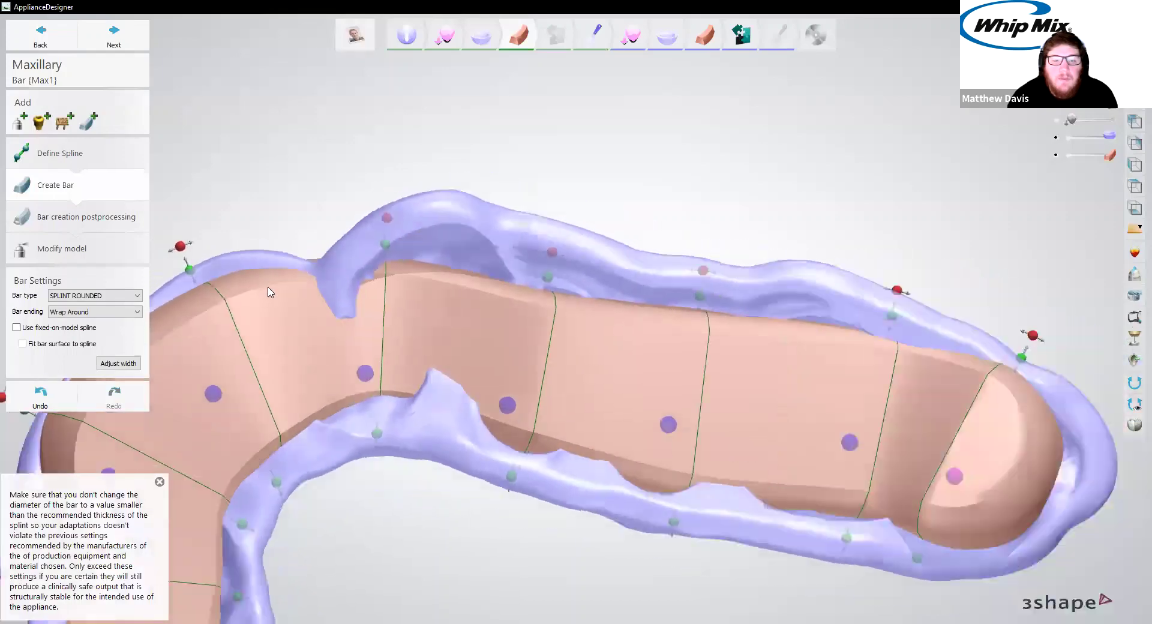
{"action": "scroll", "coordinate": [406, 333], "scroll_direction": "down", "scroll_amount": 2}
{"action": "right_click_drag", "start_coordinate": [406, 333], "coordinate": [353, 321]}
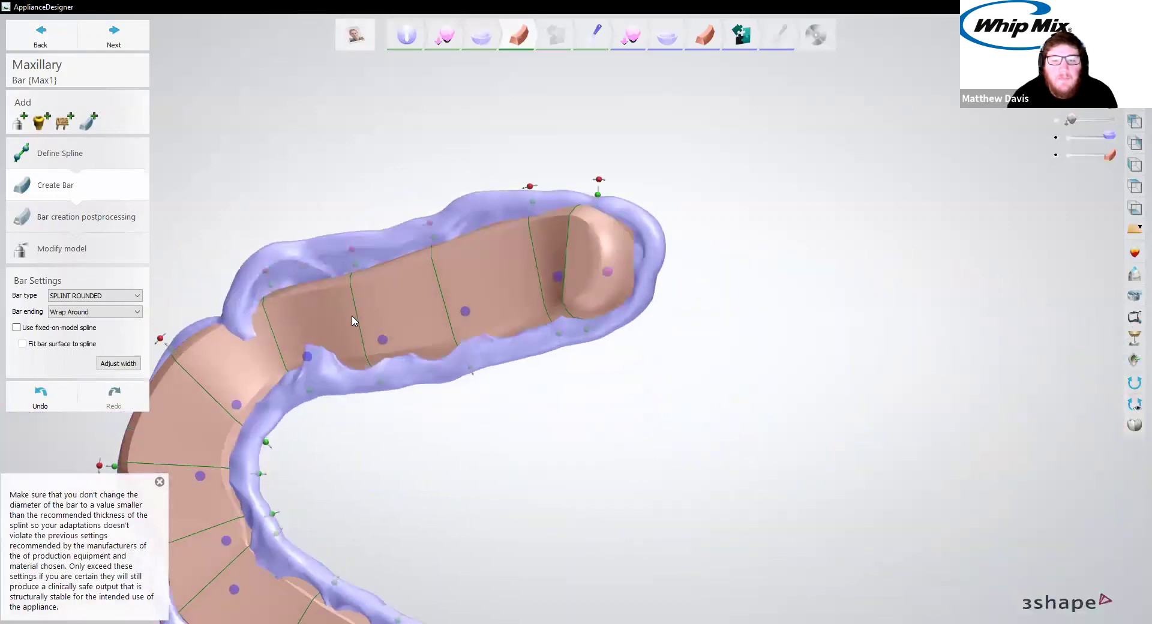
Accept the bar with Do not modify, combine it with the shell again, and inspect the merged splint
{"action": "left_click", "coordinate": [119, 40]}
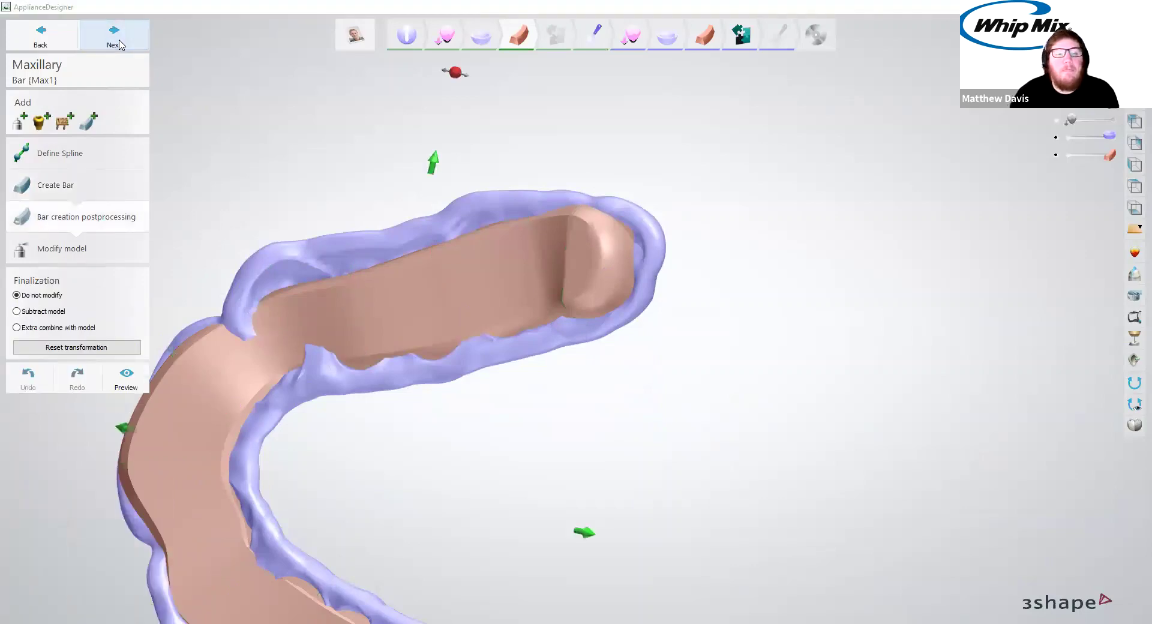
{"action": "left_click", "coordinate": [120, 43]}
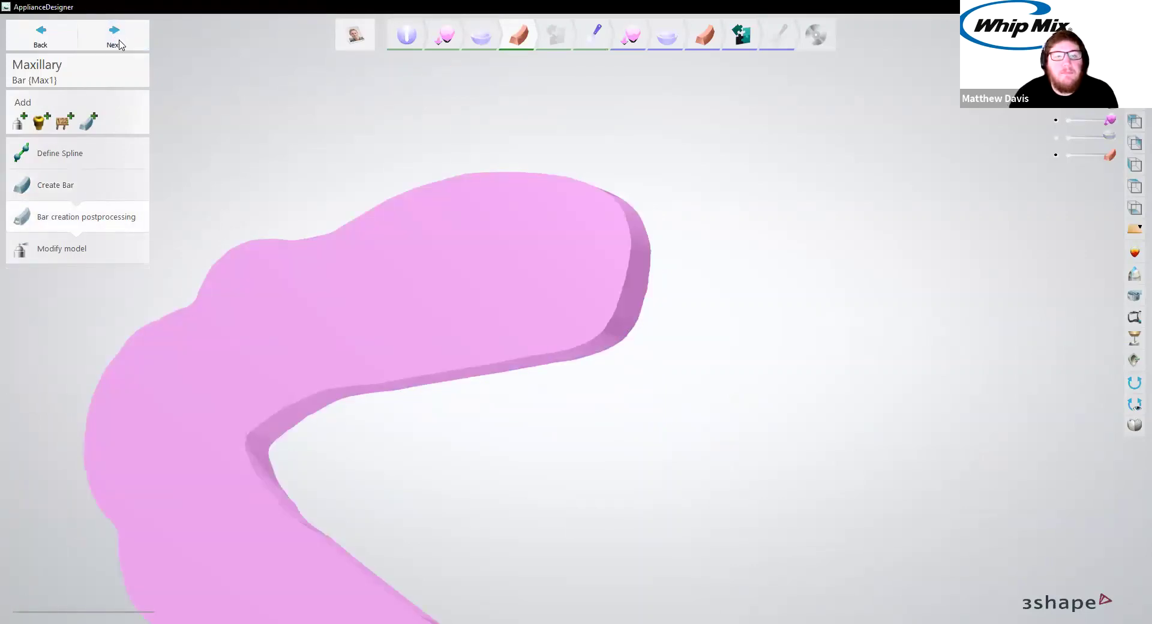
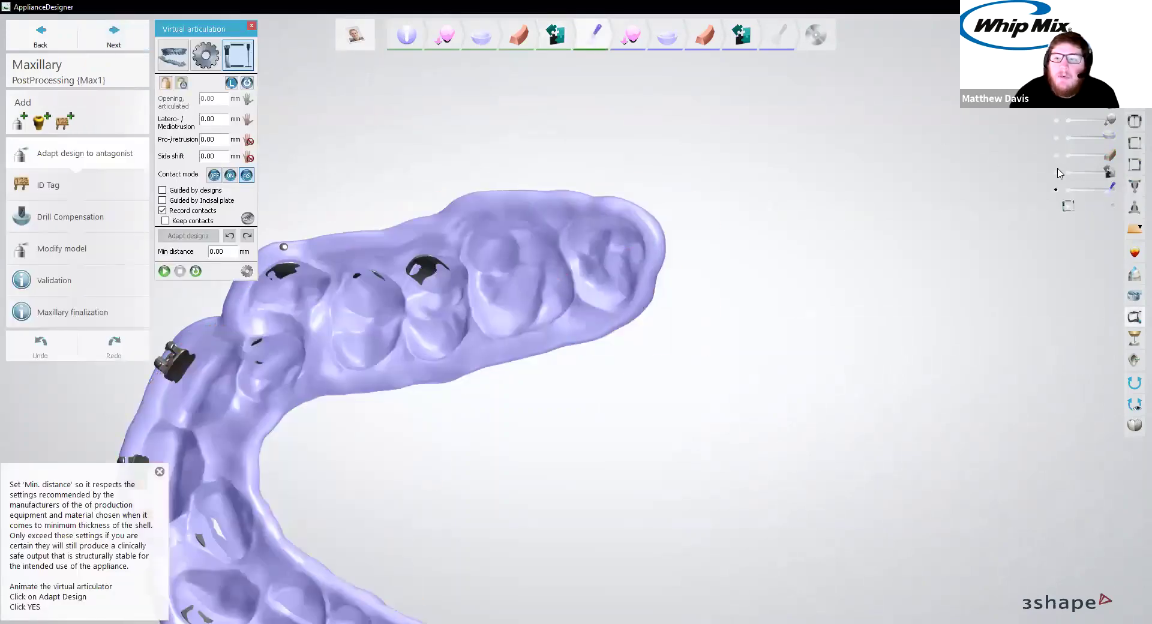
{"action": "scroll", "coordinate": [716, 279], "scroll_direction": "down", "scroll_amount": 3}
{"action": "right_click_drag", "start_coordinate": [601, 338], "coordinate": [438, 327]}
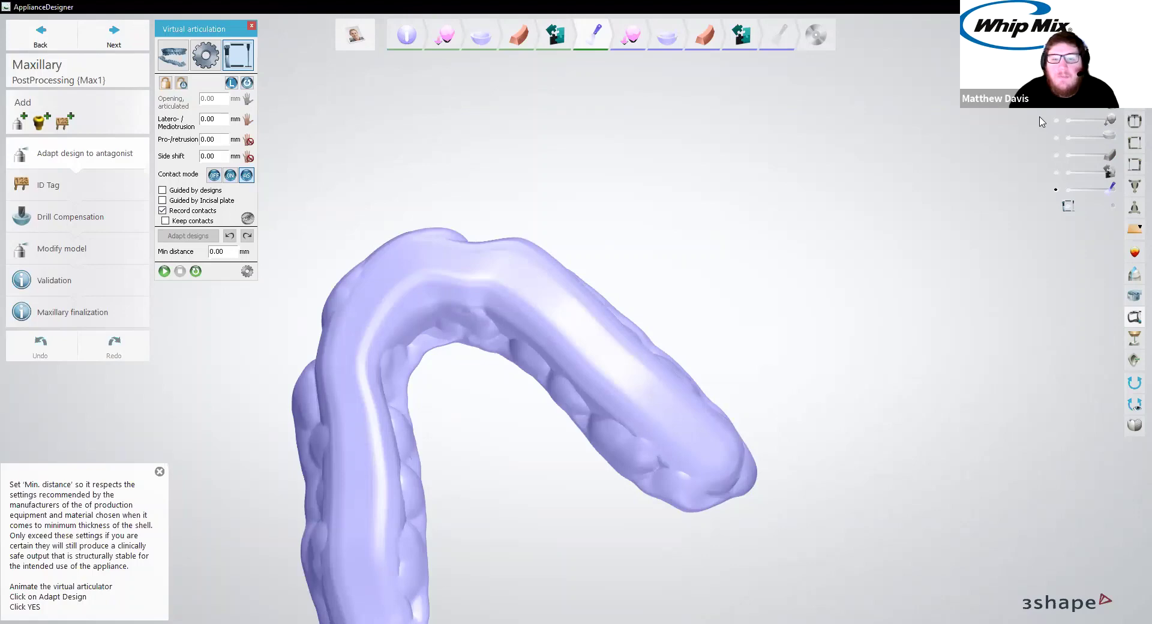
{"action": "right_click_drag", "start_coordinate": [508, 225], "coordinate": [520, 279]}
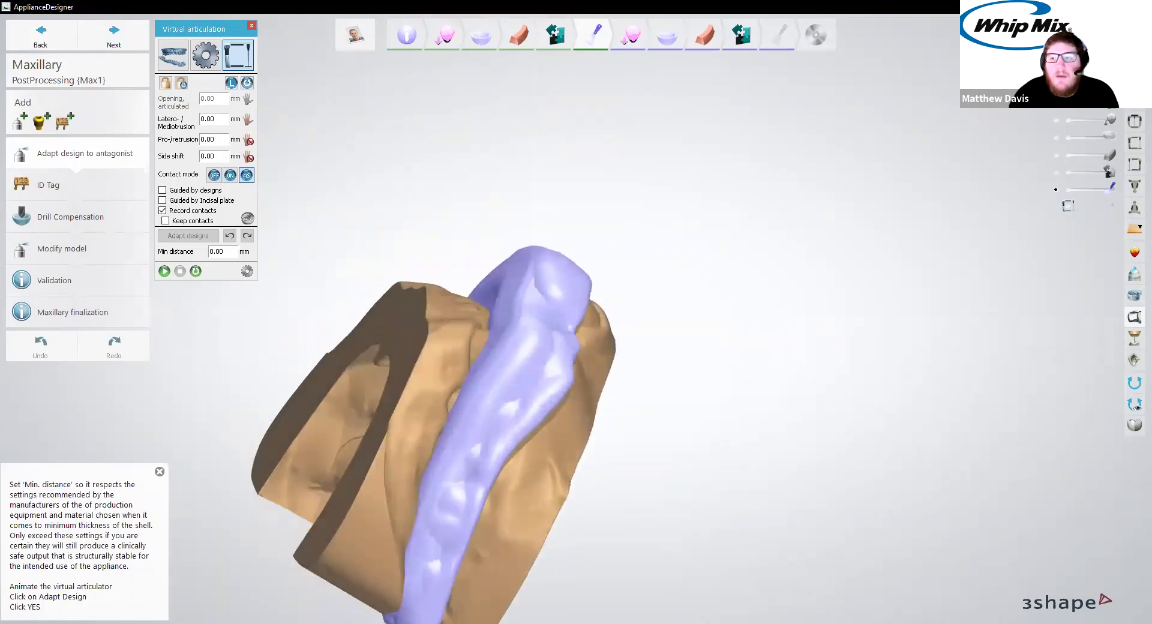
View both jaws from the front with the splint hidden and try the latero-/mediotrusion adjustment
{"action": "left_click", "coordinate": [1133, 101]}
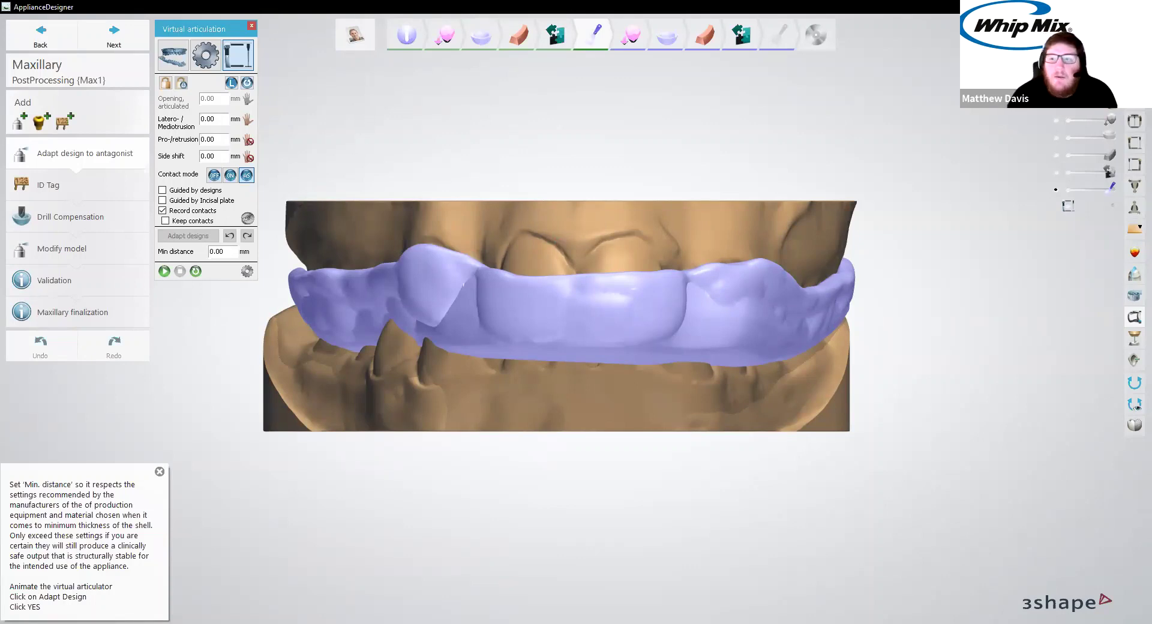
{"action": "left_click", "coordinate": [1055, 190]}
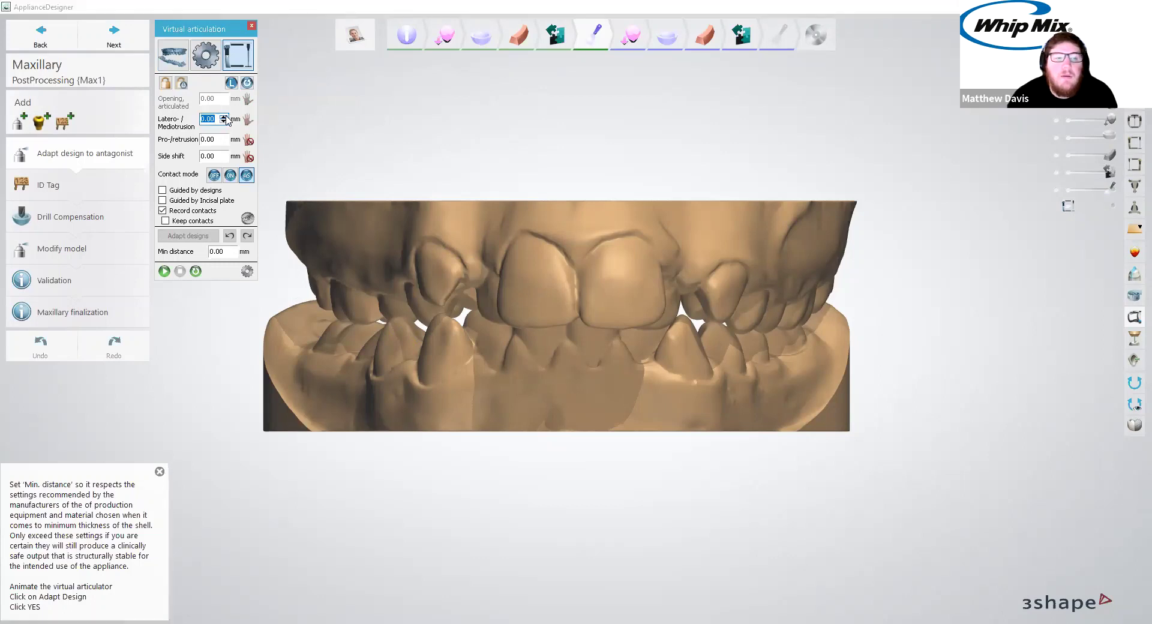
{"action": "left_click", "coordinate": [225, 117]}
{"action": "left_click", "coordinate": [224, 121]}
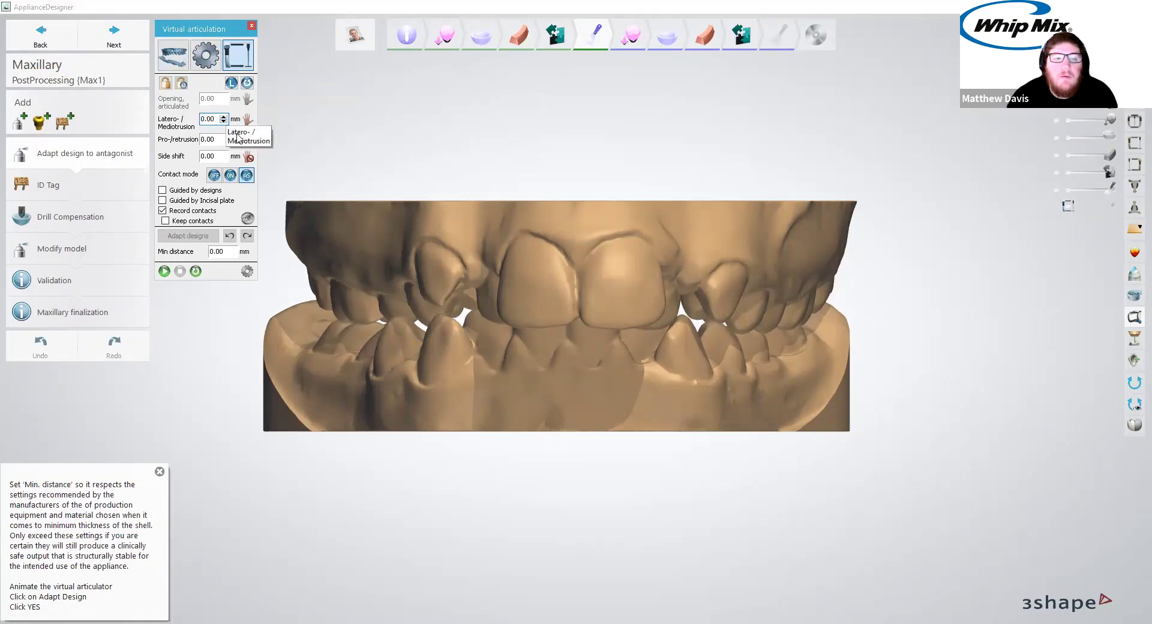
Turn the articulator's contact mode off and set the articulated opening to 7.60 mm
{"action": "left_click", "coordinate": [217, 178]}
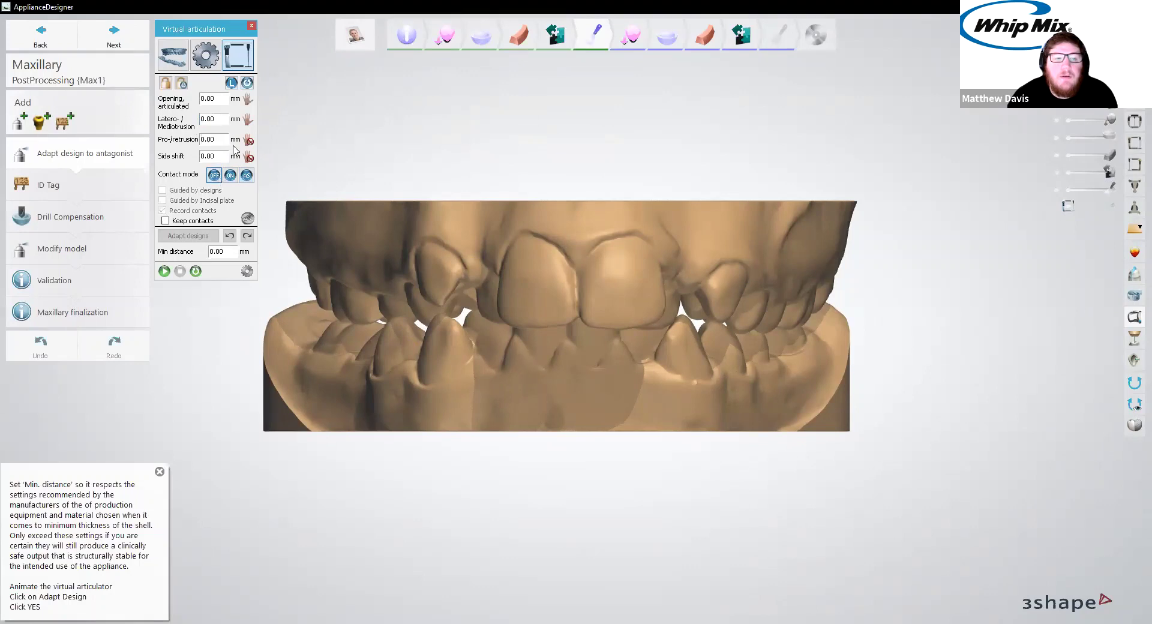
{"action": "left_click", "coordinate": [224, 97]}
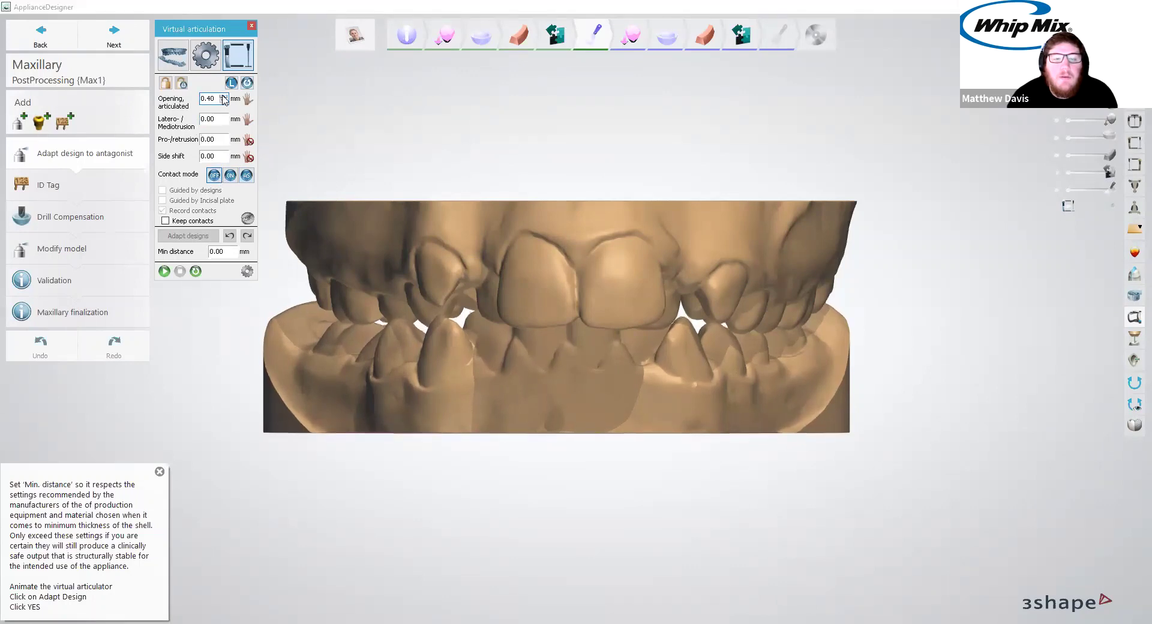
{"action": "left_click", "coordinate": [224, 98]}
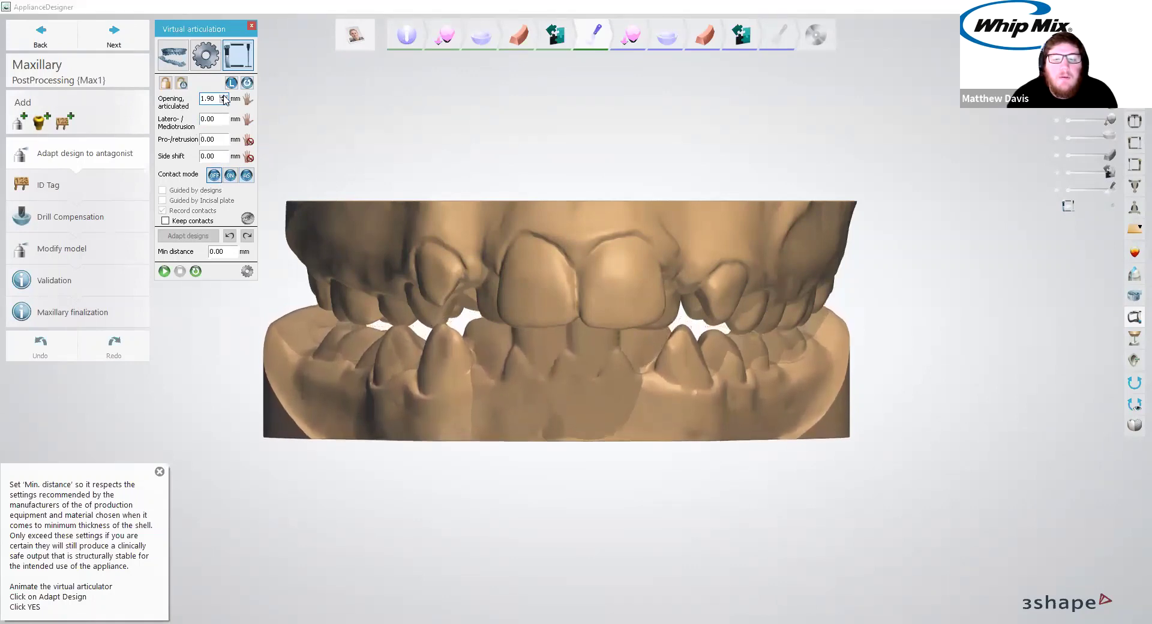
{"action": "left_click", "coordinate": [223, 97]}
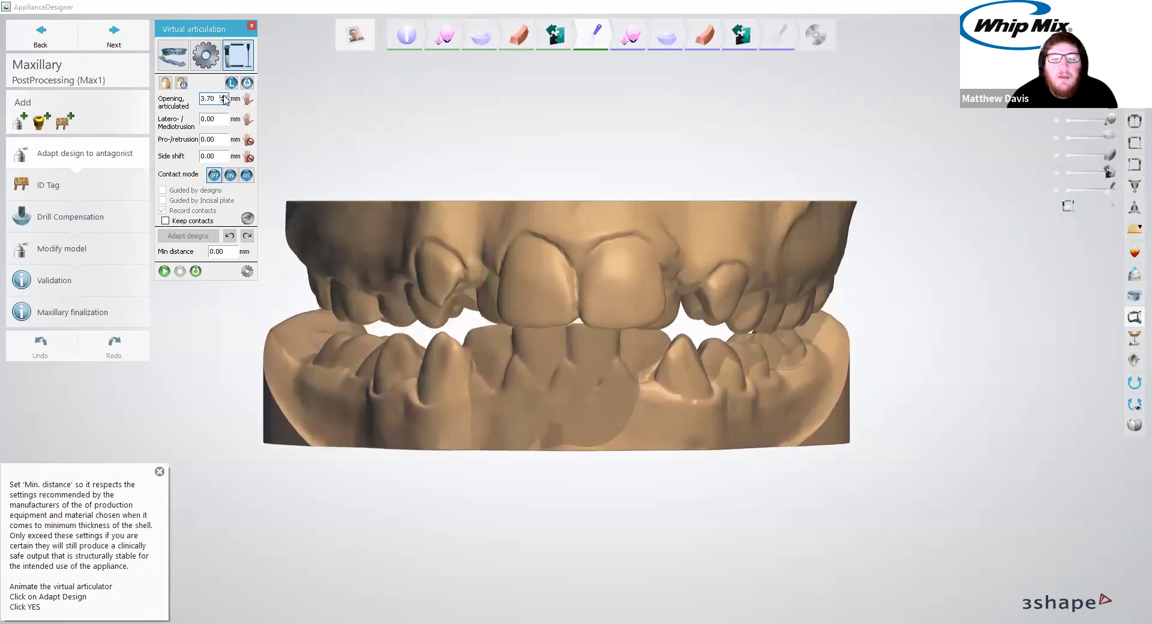
{"action": "left_click", "coordinate": [224, 97]}
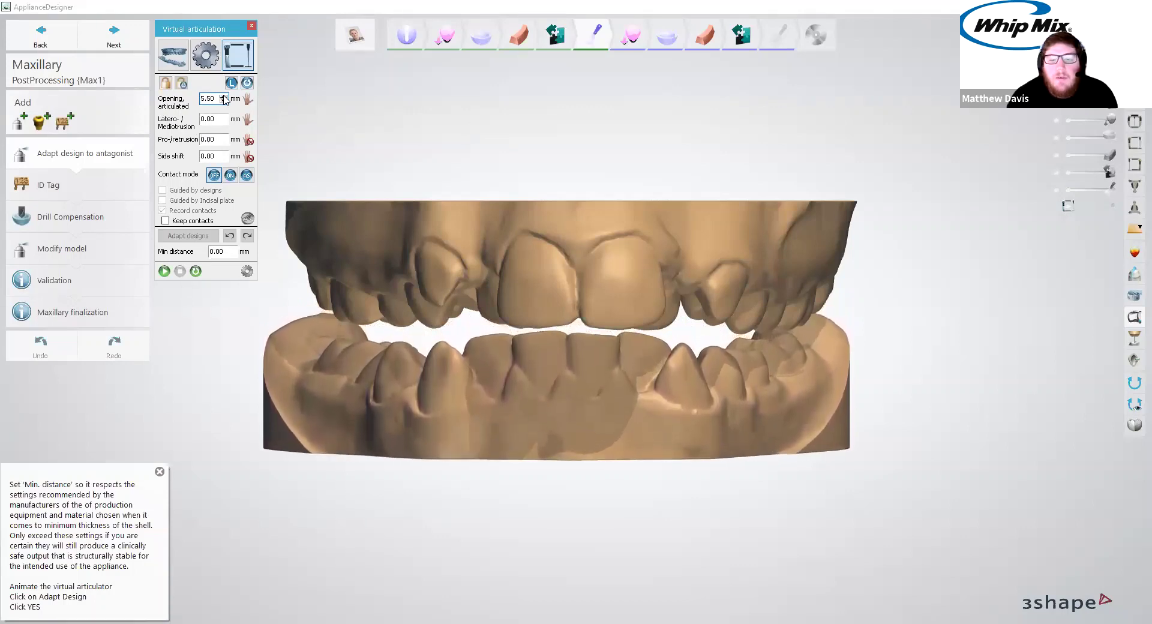
{"action": "left_click", "coordinate": [224, 98]}
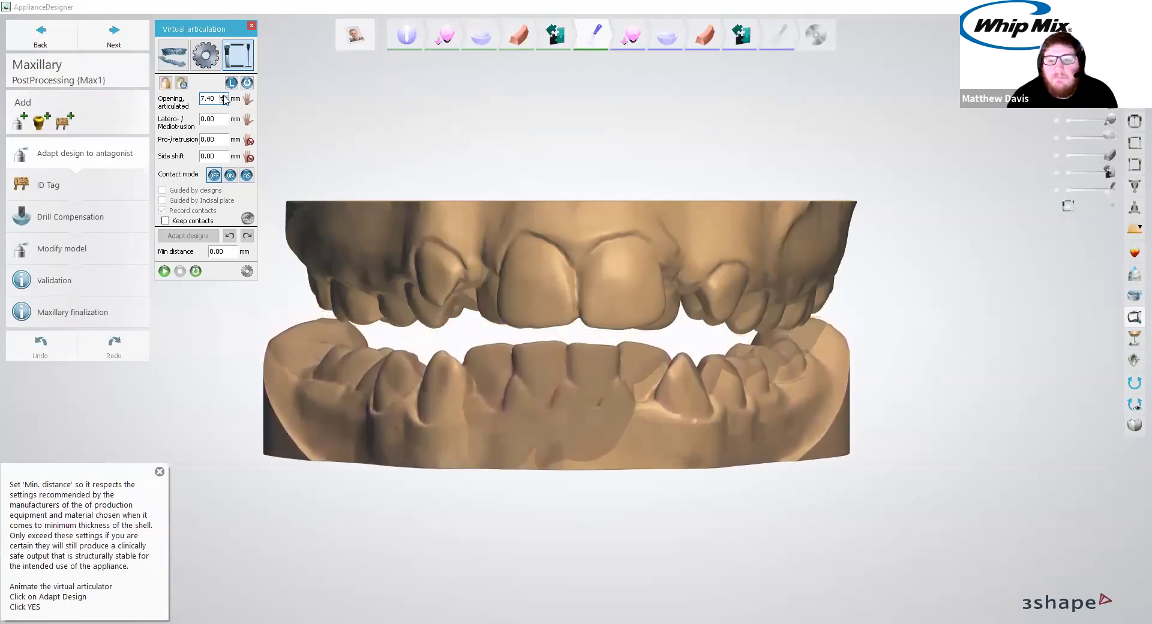
Display the splint again and examine its relation to the opened lower arch from the sides, front and below
{"action": "left_click", "coordinate": [558, 283]}
{"action": "right_click_drag", "start_coordinate": [563, 286], "coordinate": [671, 268]}
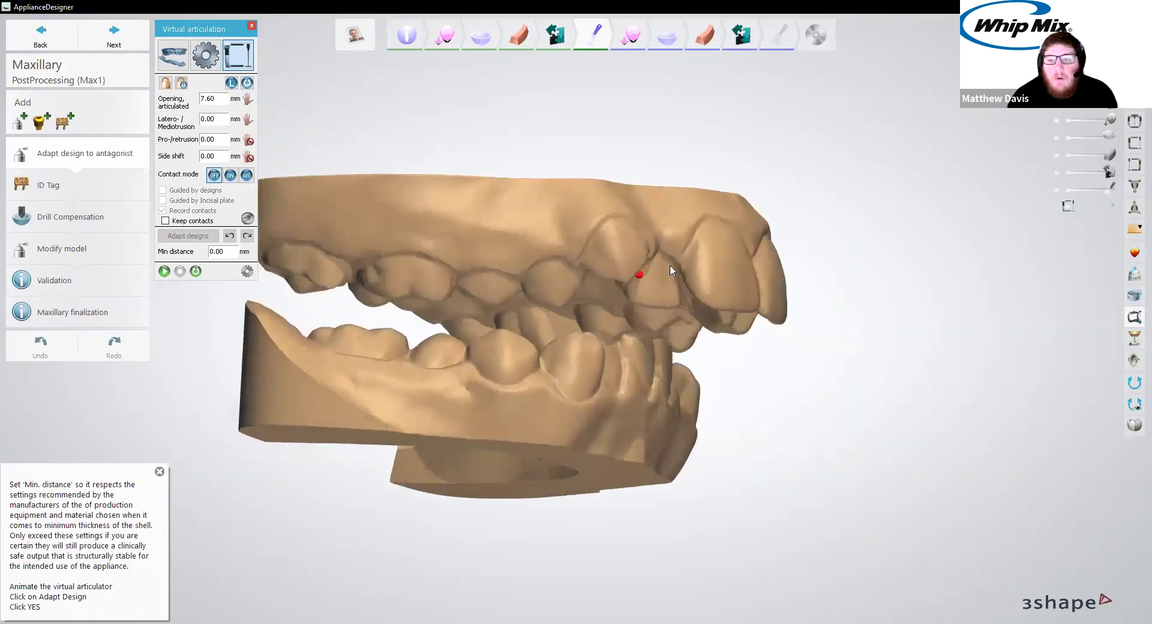
{"action": "left_click", "coordinate": [1056, 190]}
{"action": "right_click_drag", "start_coordinate": [882, 256], "coordinate": [908, 253]}
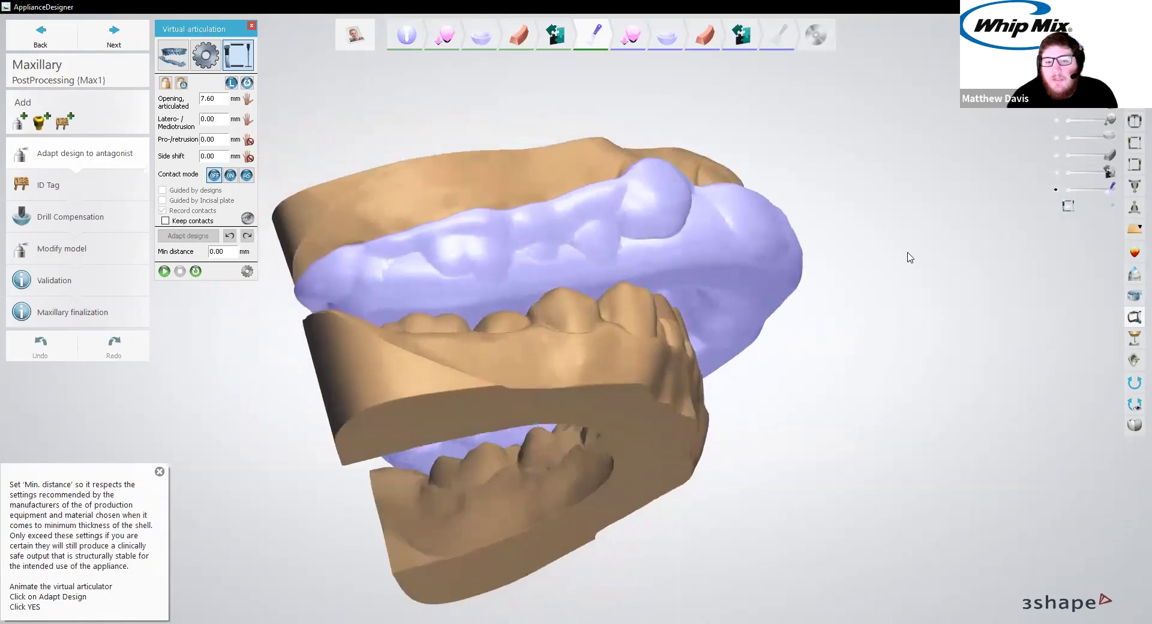
{"action": "right_click_drag", "start_coordinate": [705, 340], "coordinate": [534, 298]}
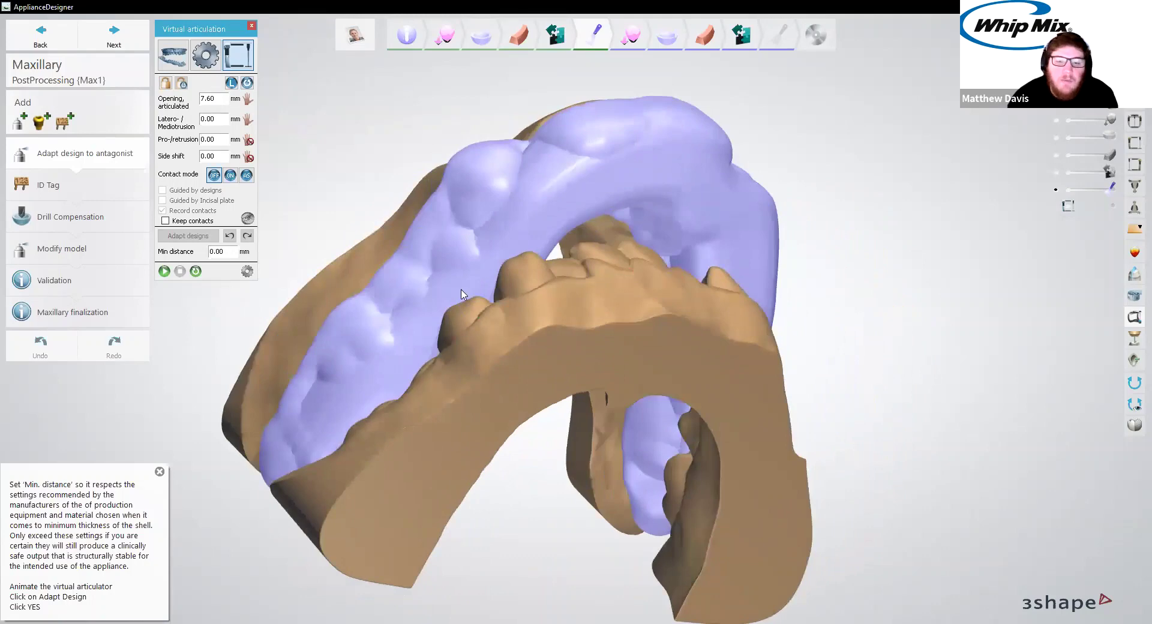
{"action": "right_click_drag", "start_coordinate": [706, 416], "coordinate": [584, 388]}
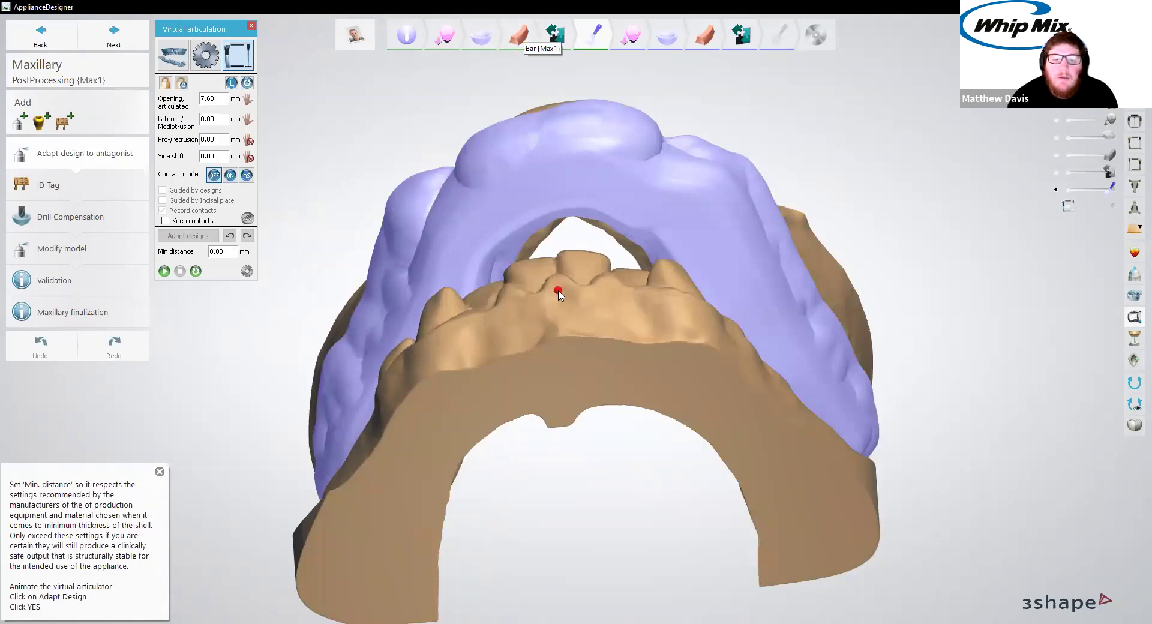
{"action": "right_click_drag", "start_coordinate": [591, 341], "coordinate": [614, 328]}
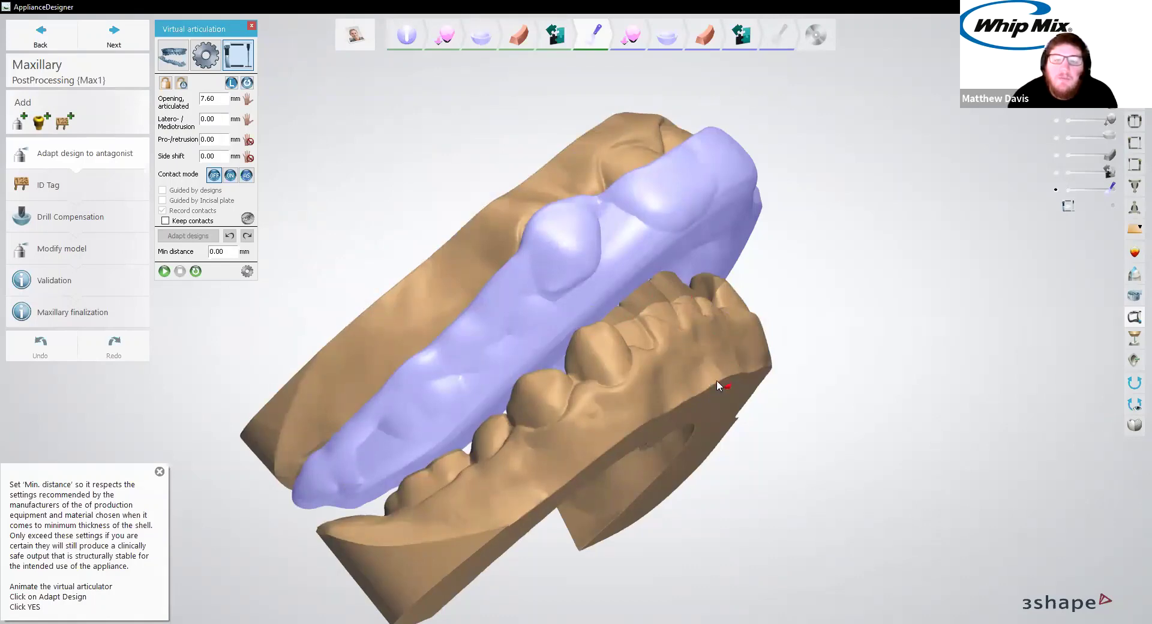
{"action": "right_click_drag", "start_coordinate": [717, 382], "coordinate": [661, 343]}
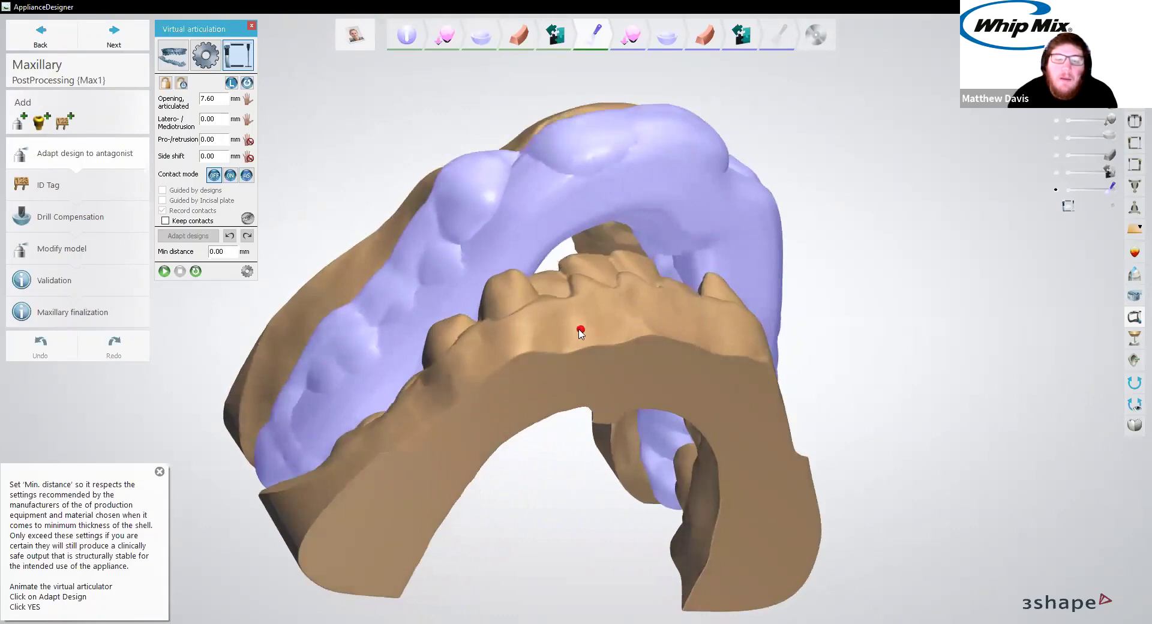
{"action": "right_click_drag", "start_coordinate": [580, 331], "coordinate": [612, 329]}
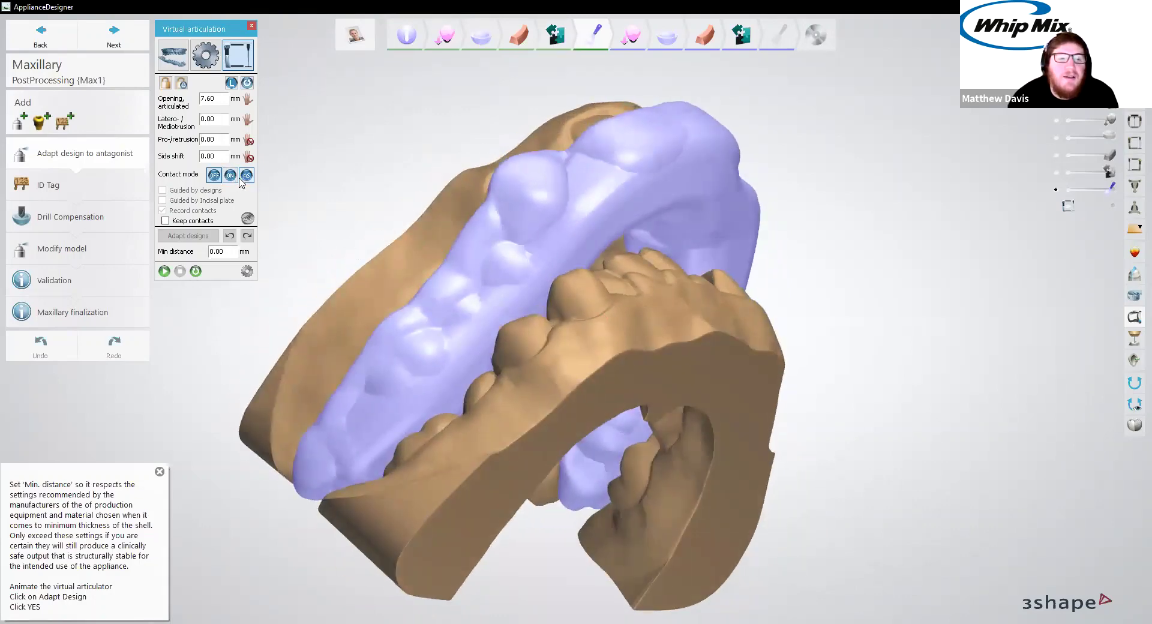
Lock the current jaw alignment as the static occlusion, overwriting the previous one, and return to the articulator movement settings
{"action": "left_click", "coordinate": [172, 55]}
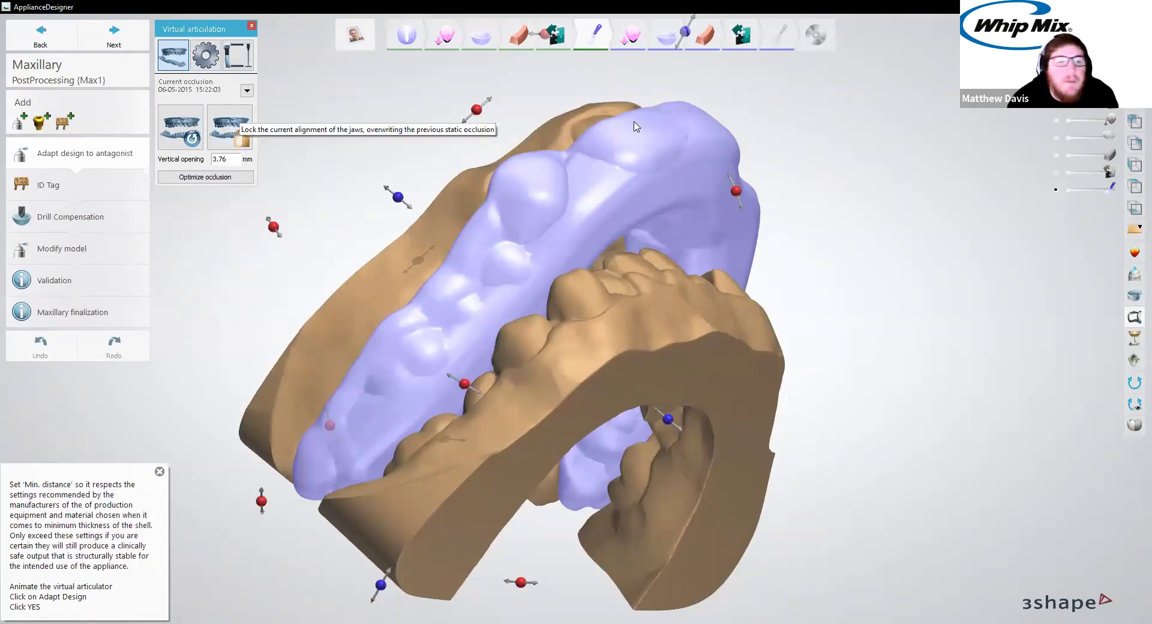
{"action": "left_click", "coordinate": [234, 132]}
{"action": "left_click", "coordinate": [554, 343]}
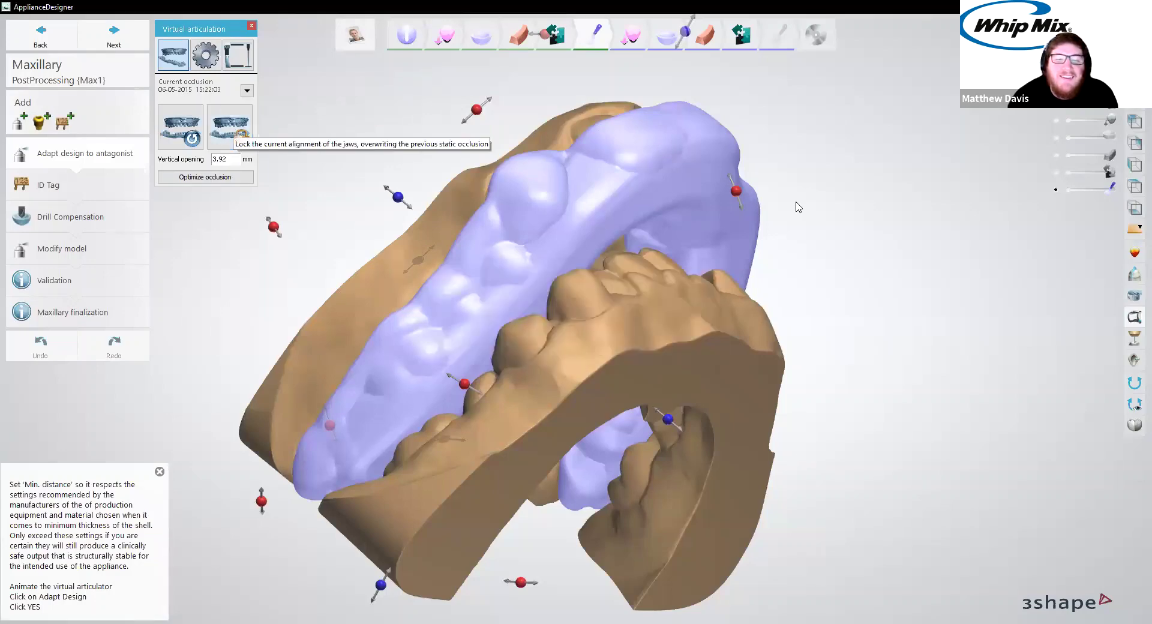
{"action": "left_click", "coordinate": [238, 71]}
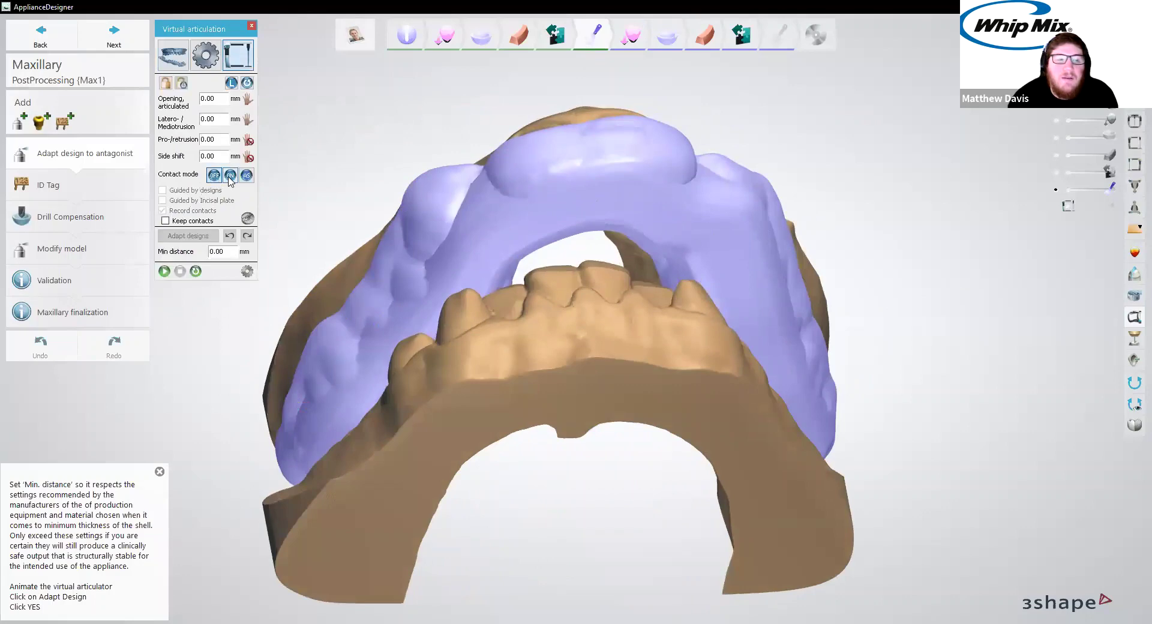
Animate the articulator, turn the contact mode on and view the recorded contacts on the splint's occlusal surface
{"action": "left_click", "coordinate": [165, 271]}
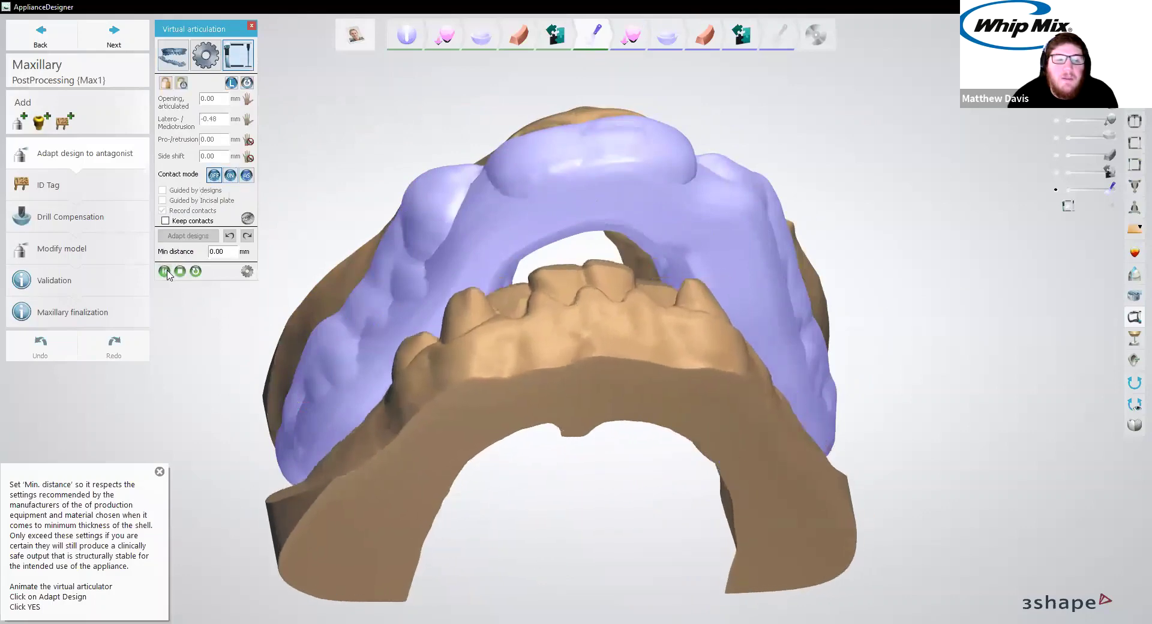
{"action": "left_click", "coordinate": [230, 175]}
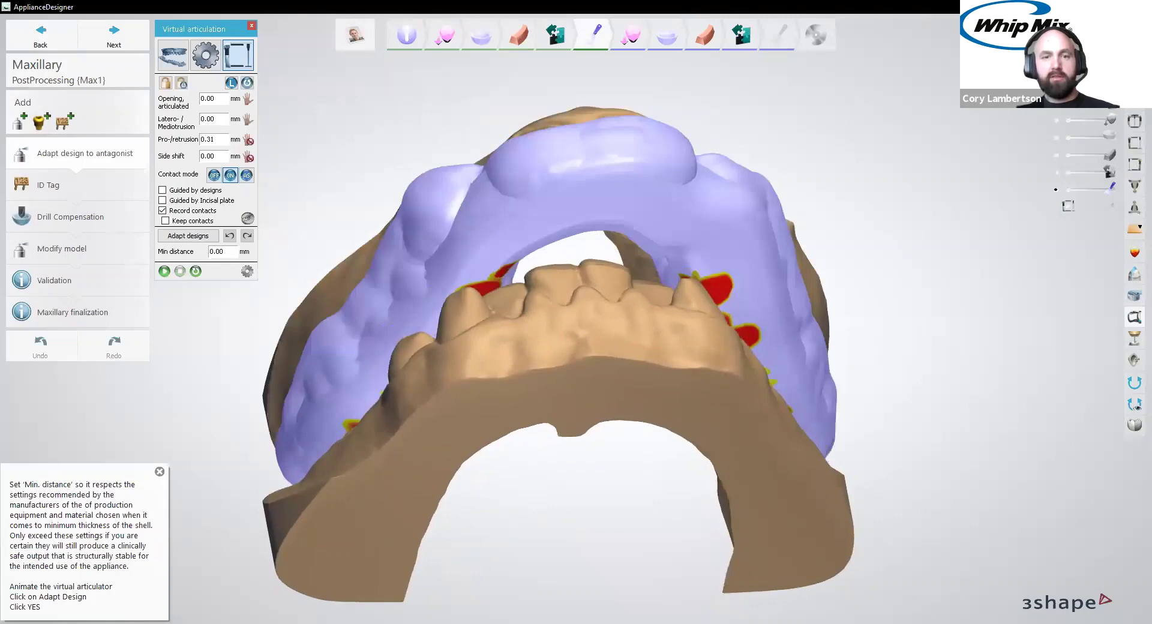
{"action": "right_click_drag", "start_coordinate": [714, 432], "coordinate": [690, 218]}
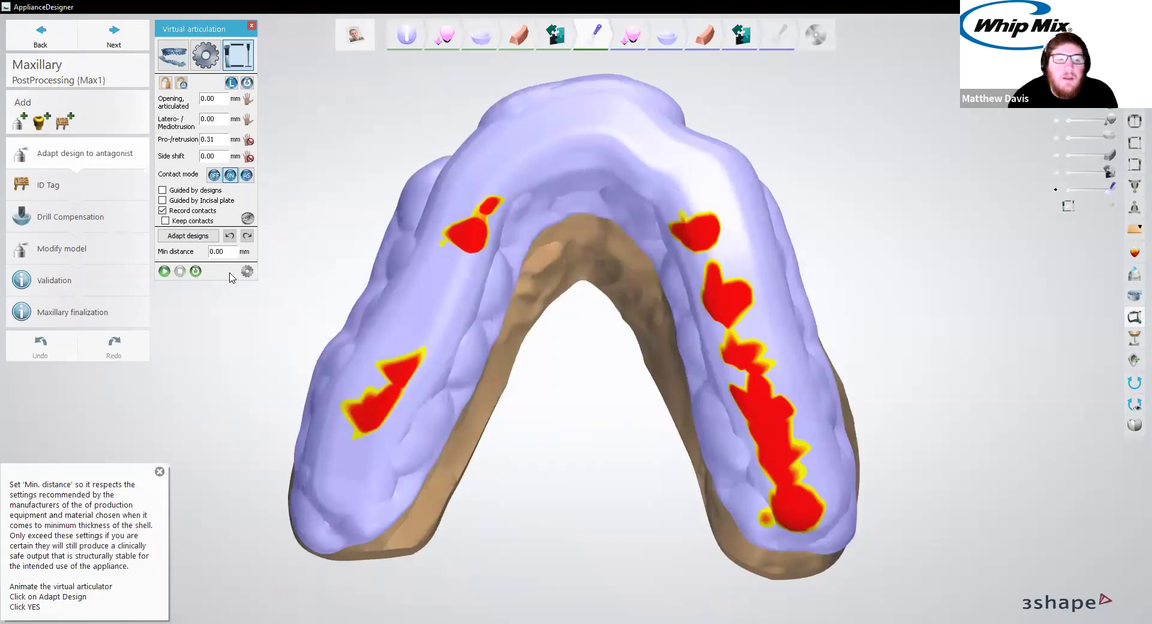
Adapt the splint design to the antagonist by removing material at the recorded contact areas
{"action": "left_click", "coordinate": [194, 238]}
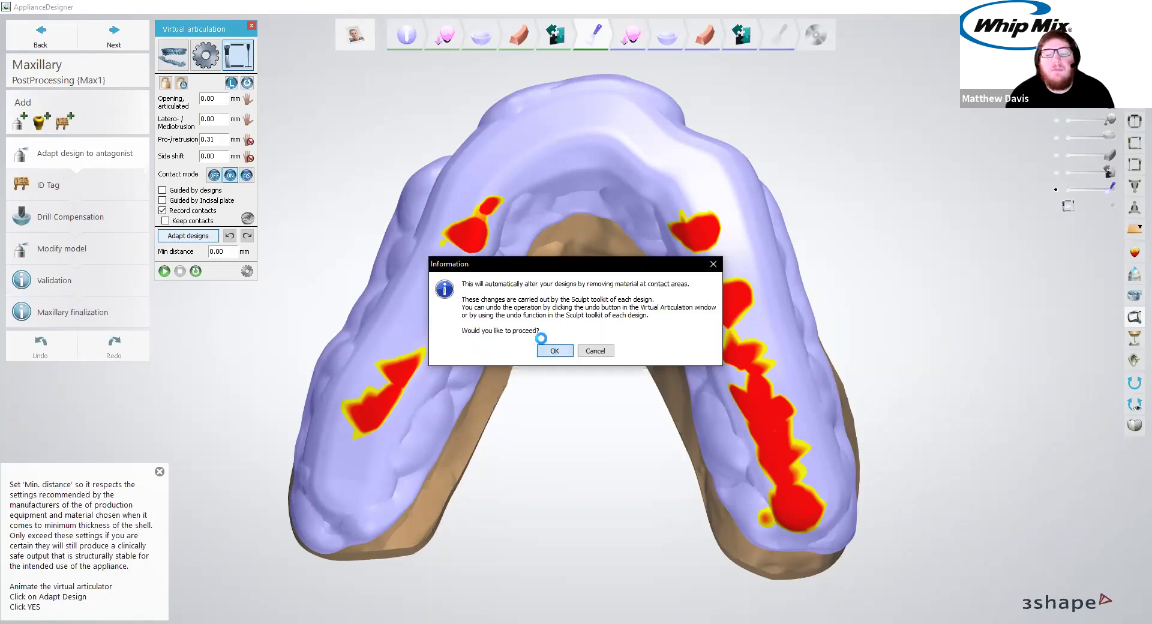
{"action": "left_click", "coordinate": [553, 351]}
{"action": "mouse_move", "coordinate": [580, 345]}
{"action": "right_mouse_down"}
{"action": "mouse_move", "coordinate": [592, 301]}
{"action": "mouse_move", "coordinate": [745, 277]}
{"action": "right_mouse_up"}
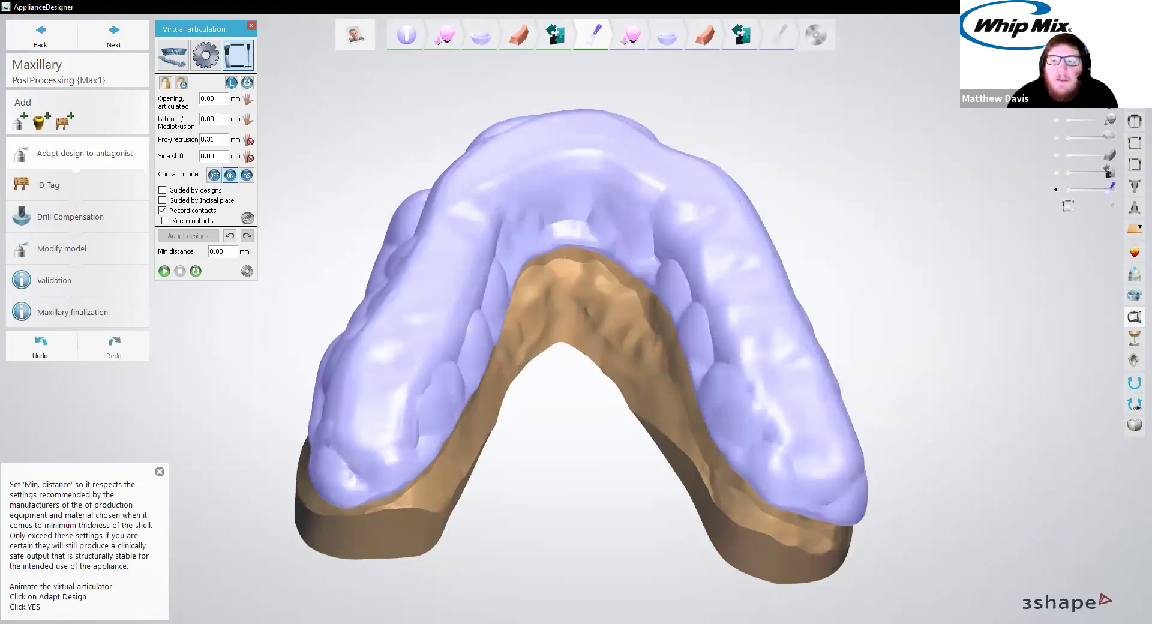
Animate the articulator again and examine the adapted occlusal surface of the splint from several angles
{"action": "left_click", "coordinate": [164, 270]}
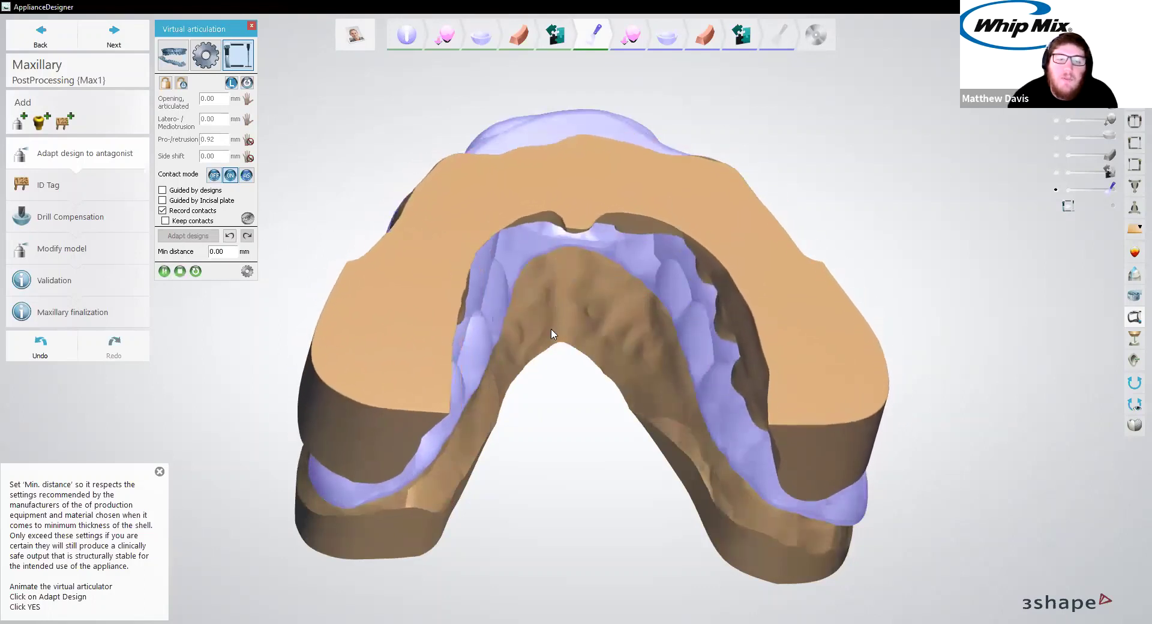
{"action": "right_click_drag", "start_coordinate": [532, 359], "coordinate": [790, 218]}
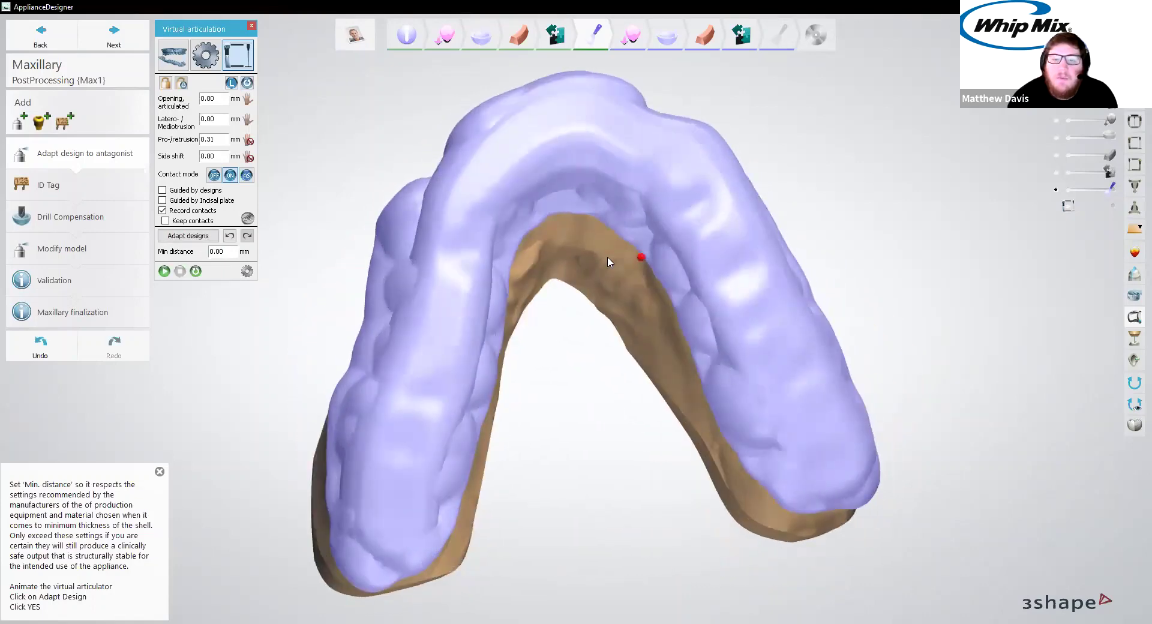
{"action": "mouse_move", "coordinate": [638, 368]}
{"action": "right_mouse_down"}
{"action": "mouse_move", "coordinate": [600, 390]}
{"action": "mouse_move", "coordinate": [633, 351]}
{"action": "right_mouse_up"}
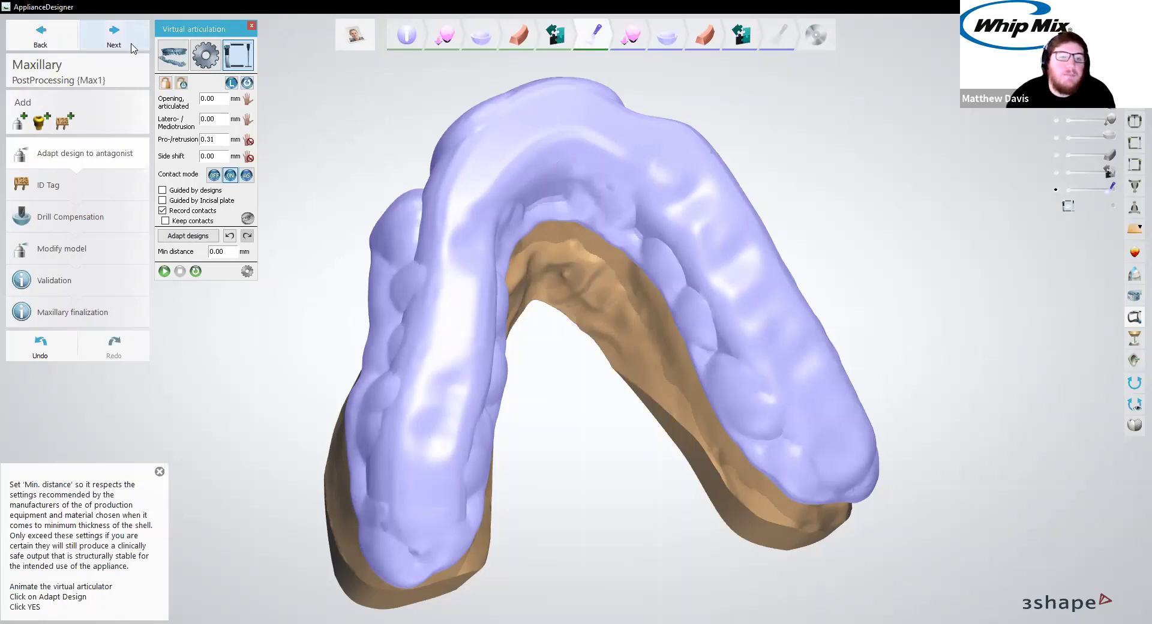
{"action": "right_click_drag", "start_coordinate": [462, 268], "coordinate": [437, 236]}
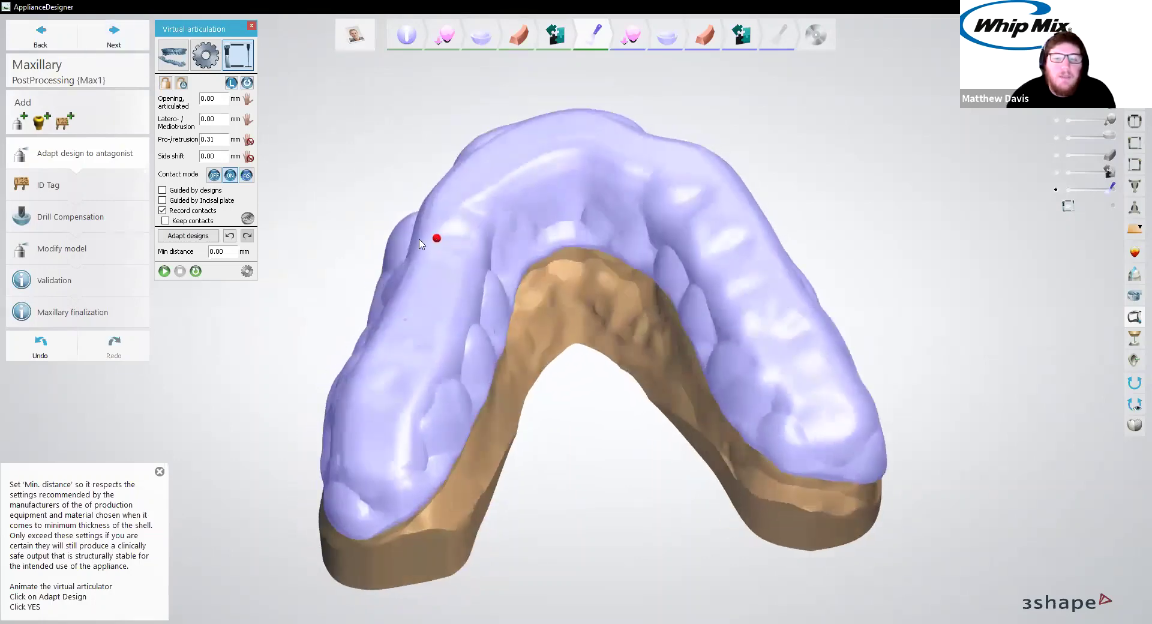
Proceed to the ID Tag stage, dismiss its hint and place a detachable tag on the splint's side
{"action": "left_click", "coordinate": [120, 45]}
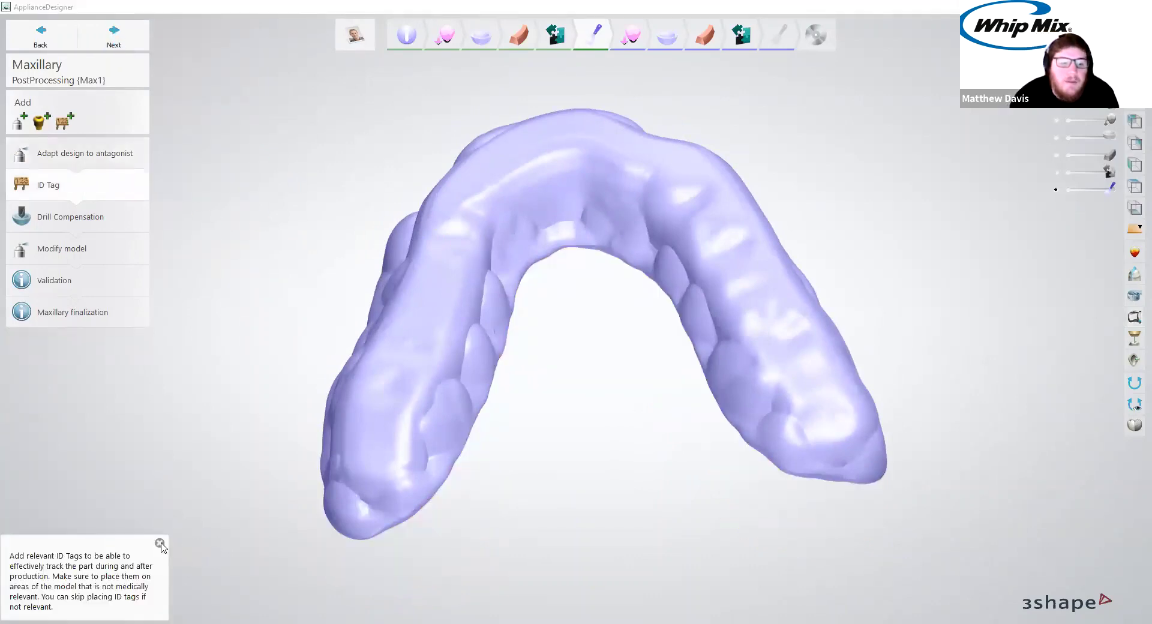
{"action": "left_click", "coordinate": [161, 544]}
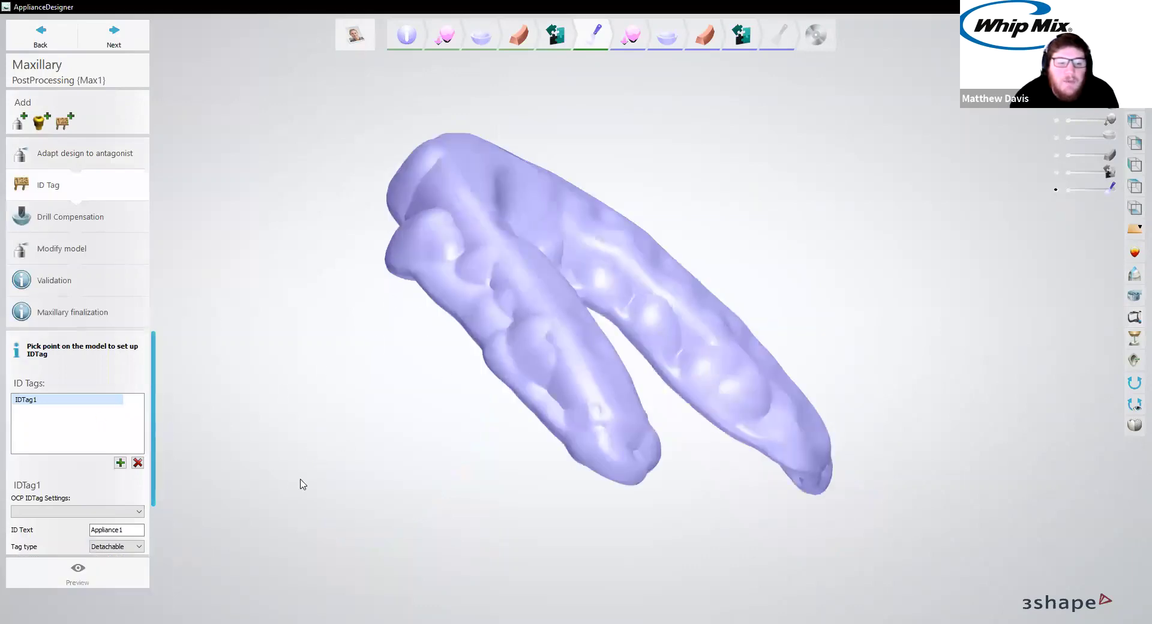
{"action": "left_click", "coordinate": [492, 314]}
{"action": "right_click_drag", "start_coordinate": [512, 398], "coordinate": [625, 295]}
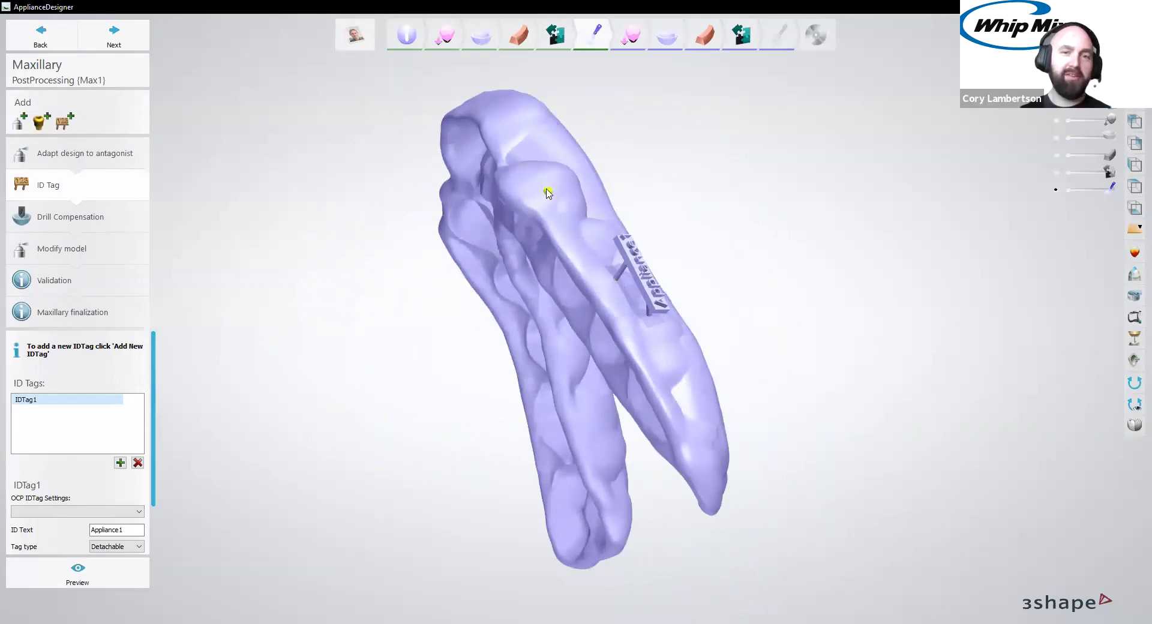
{"action": "right_click_drag", "start_coordinate": [552, 195], "coordinate": [586, 168]}
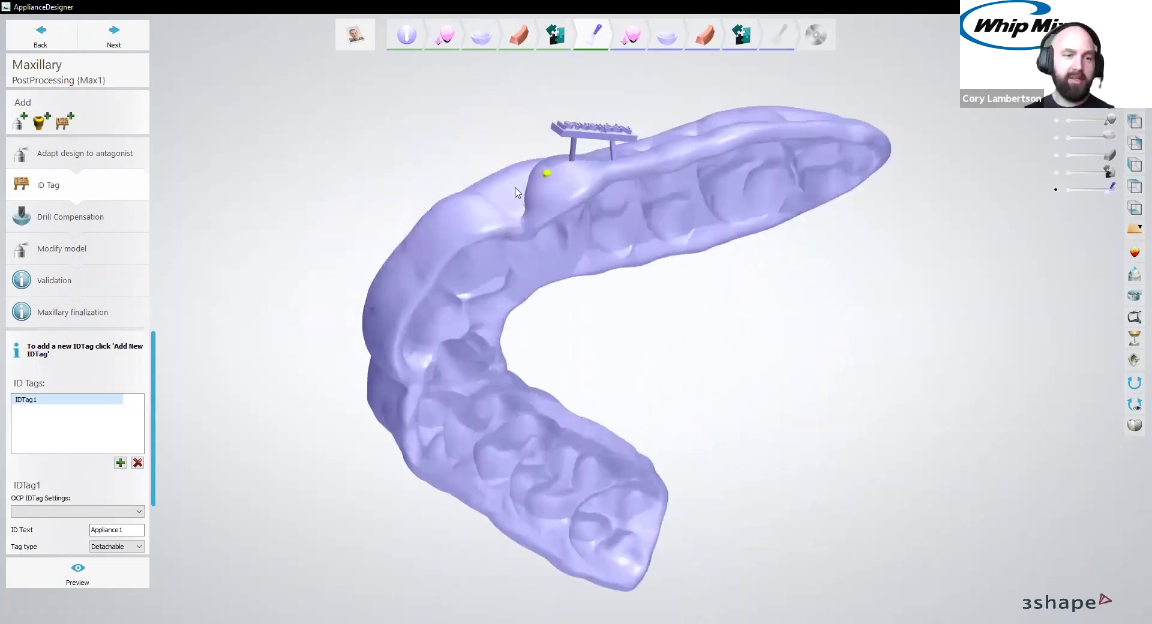
Try the detachable ID tag on the splint's front and then on its outer posterior side
{"action": "left_click", "coordinate": [424, 296]}
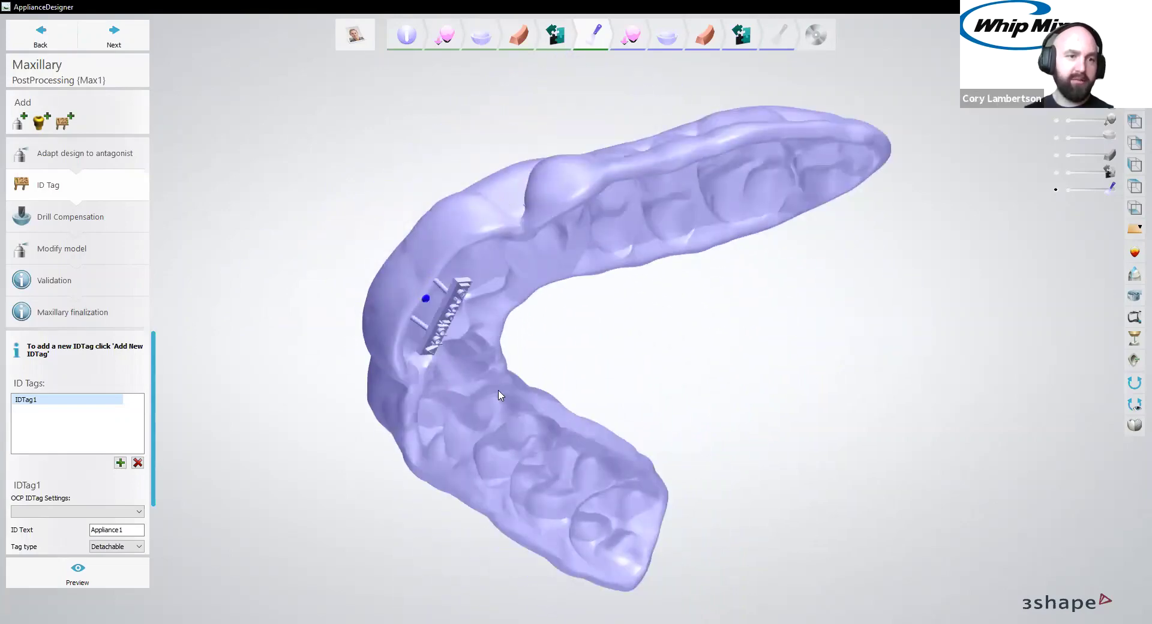
{"action": "right_click_drag", "start_coordinate": [498, 392], "coordinate": [402, 286]}
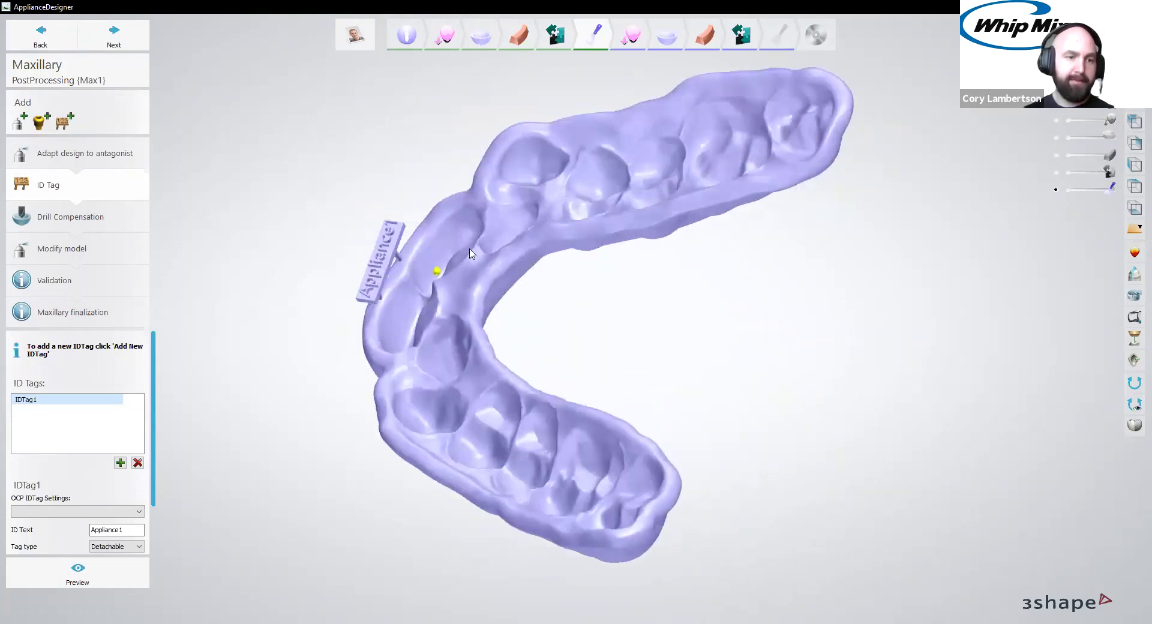
{"action": "left_click", "coordinate": [578, 187]}
{"action": "right_click_drag", "start_coordinate": [600, 289], "coordinate": [565, 231]}
{"action": "left_click", "coordinate": [485, 198]}
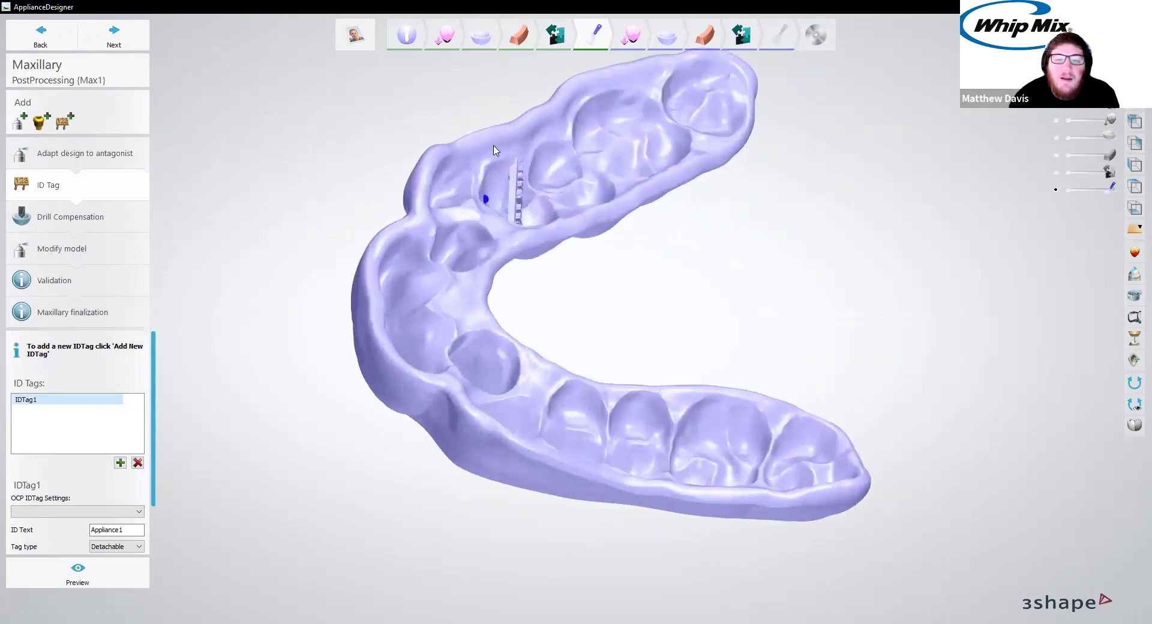
{"action": "left_click", "coordinate": [488, 196]}
{"action": "left_click_drag", "start_coordinate": [491, 198], "coordinate": [504, 129]}
{"action": "right_click_drag", "start_coordinate": [486, 205], "coordinate": [537, 222]}
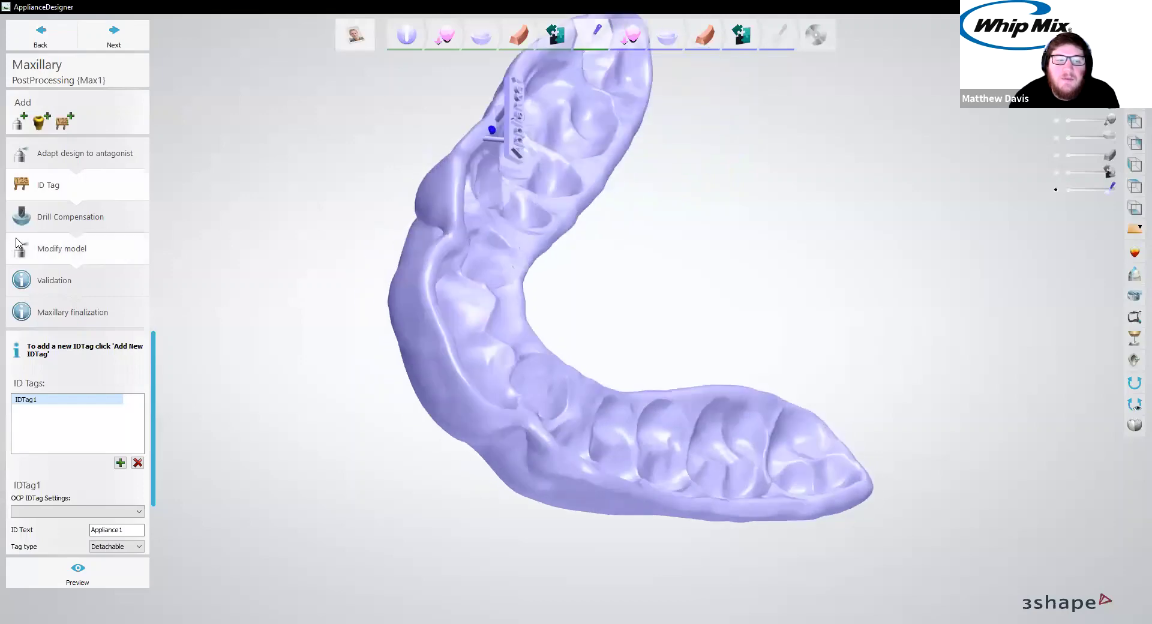
{"action": "right_click_drag", "start_coordinate": [363, 246], "coordinate": [498, 234]}
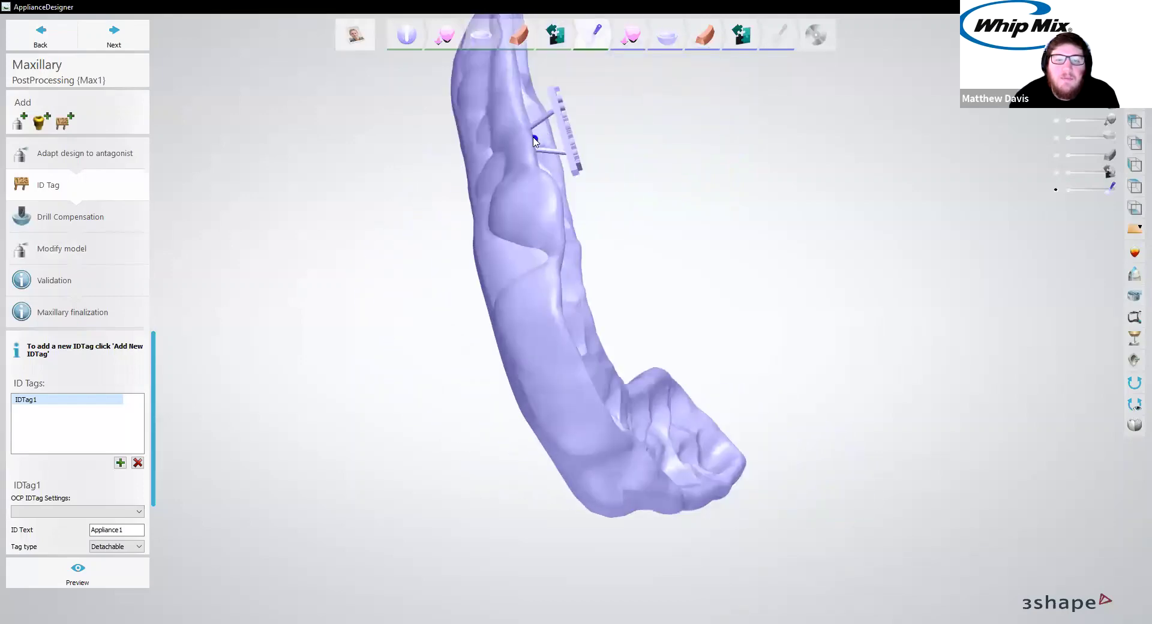
{"action": "right_click_drag", "start_coordinate": [507, 152], "coordinate": [298, 287]}
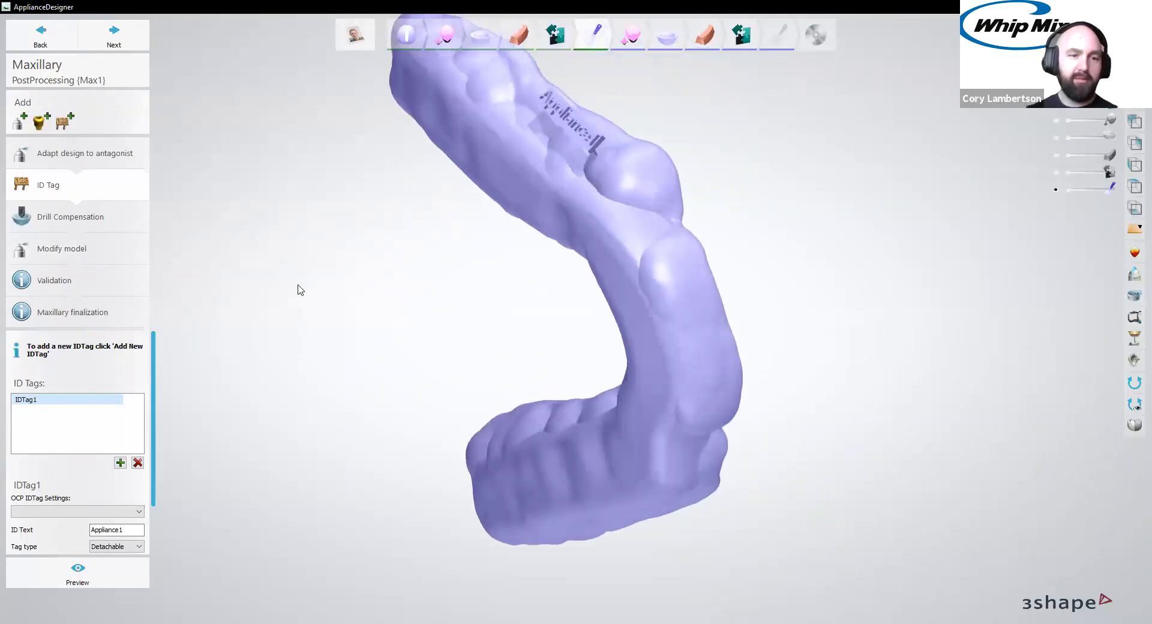
Change the ID tag to the Integrated type and place it on the splint's outer posterior side
{"action": "left_click", "coordinate": [136, 547]}
{"action": "left_click", "coordinate": [127, 564]}
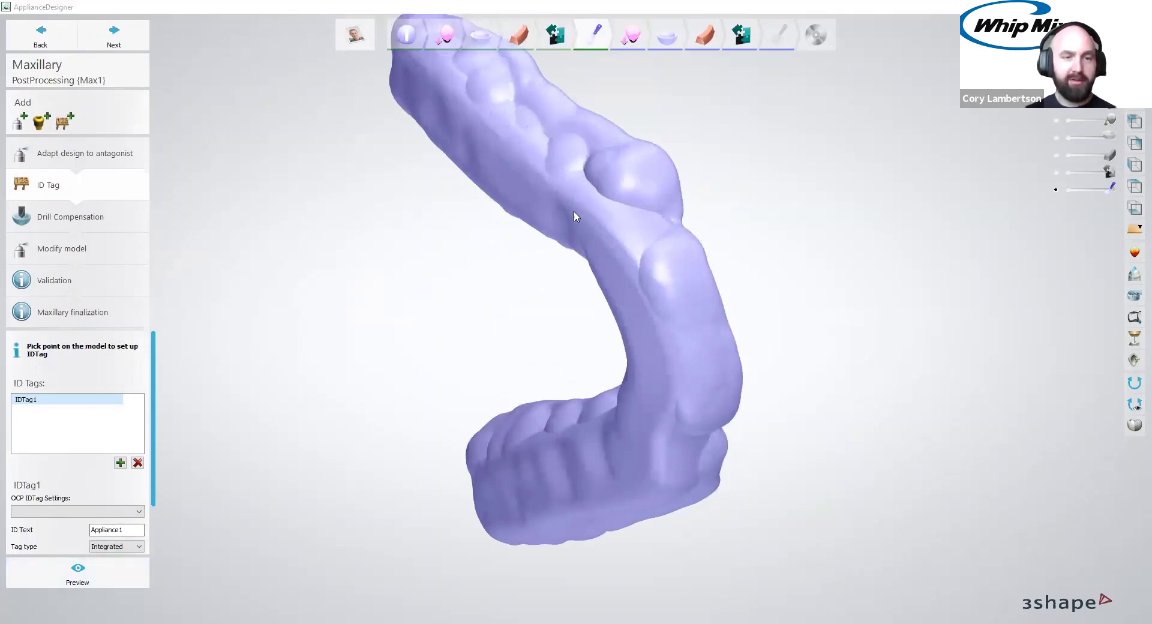
{"action": "right_click_drag", "start_coordinate": [591, 166], "coordinate": [581, 245]}
{"action": "left_click", "coordinate": [583, 243]}
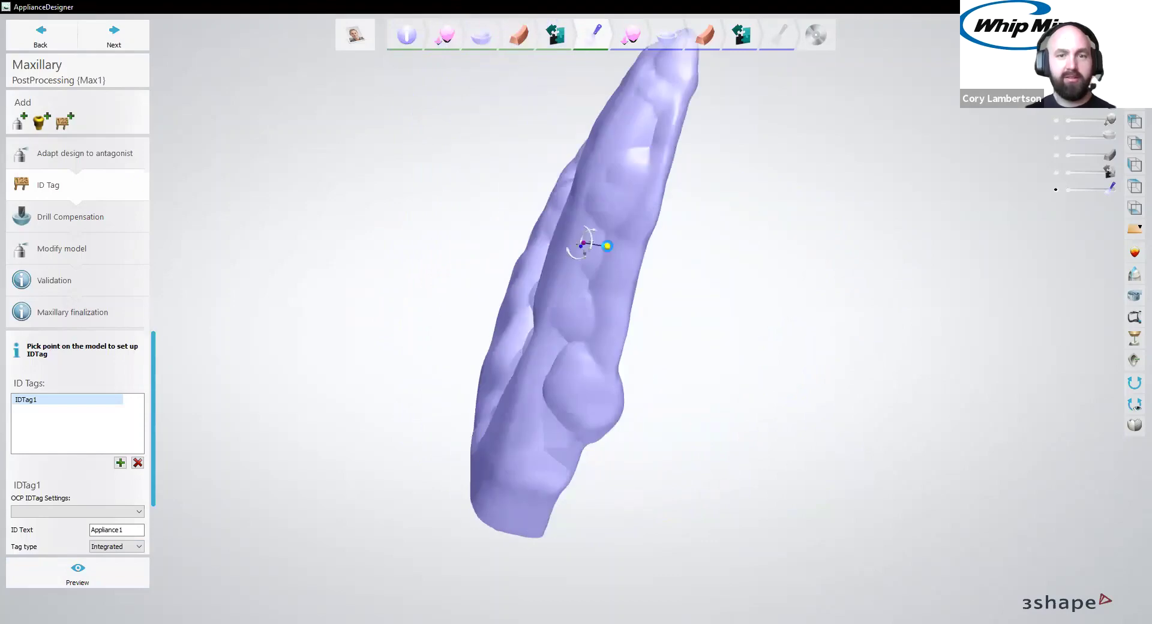
{"action": "right_click_drag", "start_coordinate": [527, 470], "coordinate": [640, 360]}
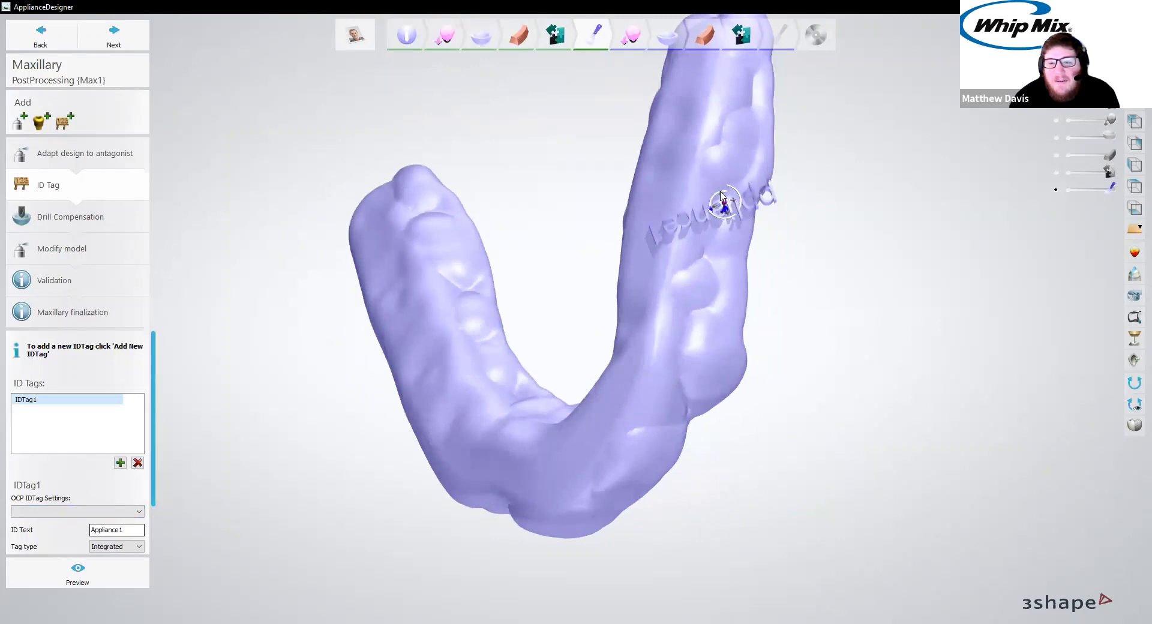
Rotate the integrated ID tag so its text runs lengthwise along the side of the splint
{"action": "left_click_drag", "start_coordinate": [739, 197], "coordinate": [717, 186]}
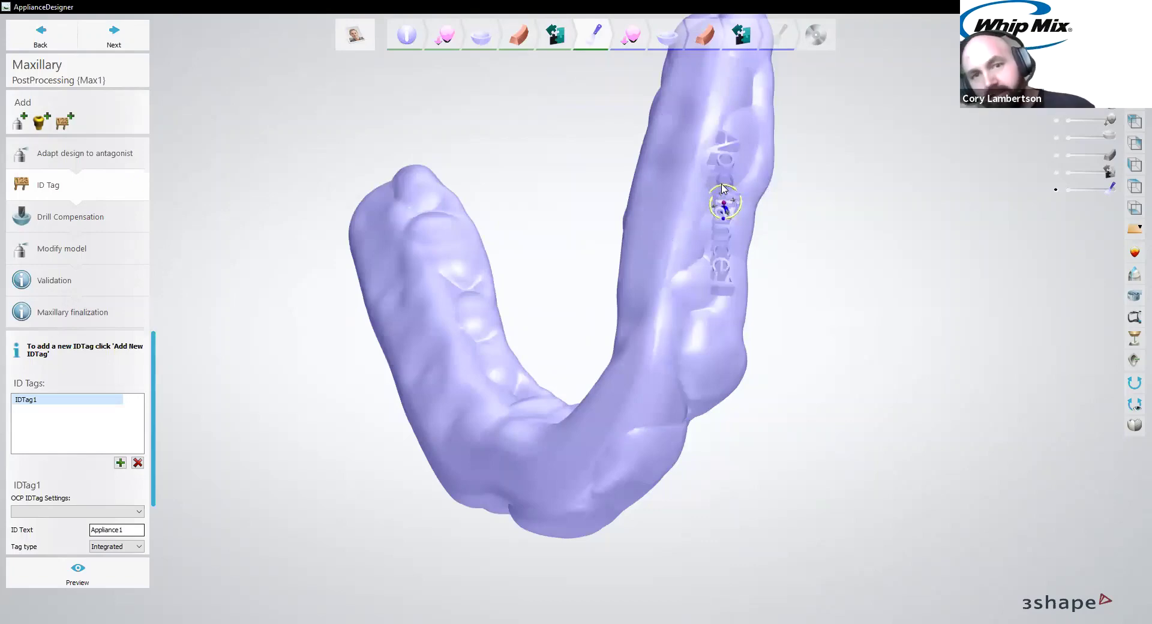
{"action": "left_click_drag", "start_coordinate": [723, 186], "coordinate": [727, 185]}
{"action": "right_click_drag", "start_coordinate": [588, 298], "coordinate": [666, 386]}
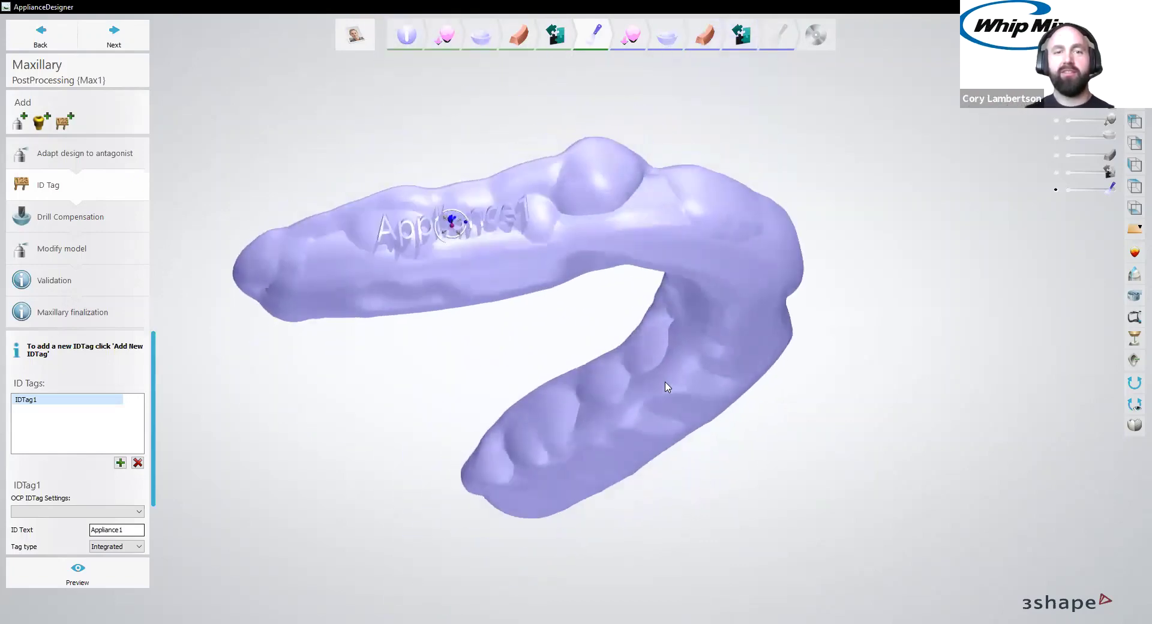
Replace the ID tag's text with the patient's name and check the lettering on the splint
{"action": "double_click", "coordinate": [128, 530]}
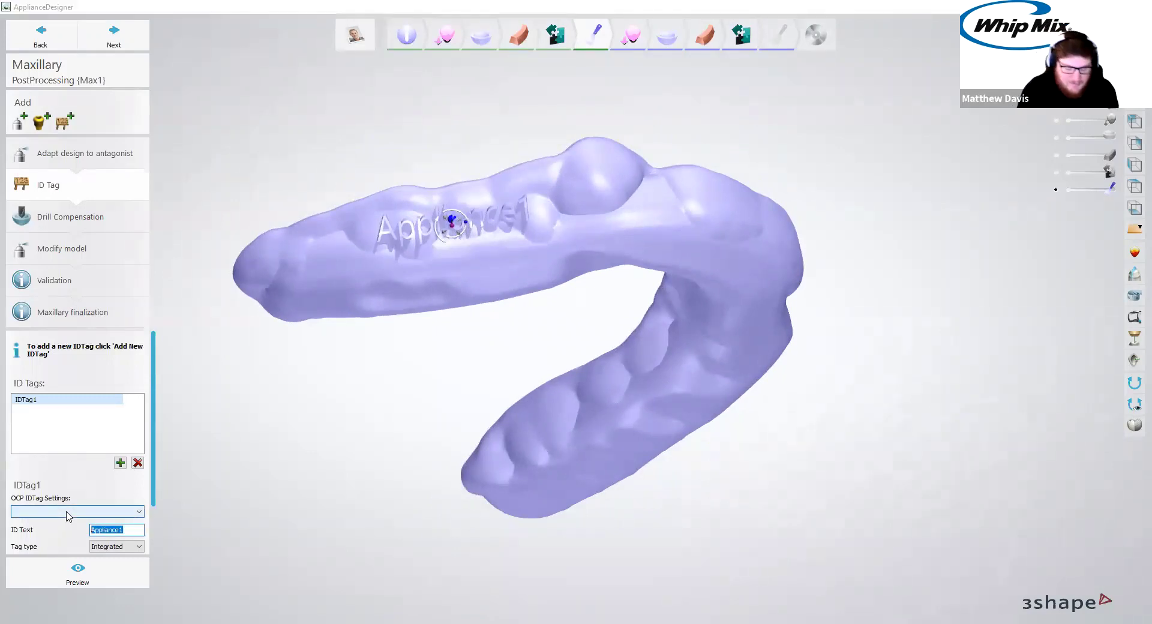
{"action": "type", "text": "Ja"}
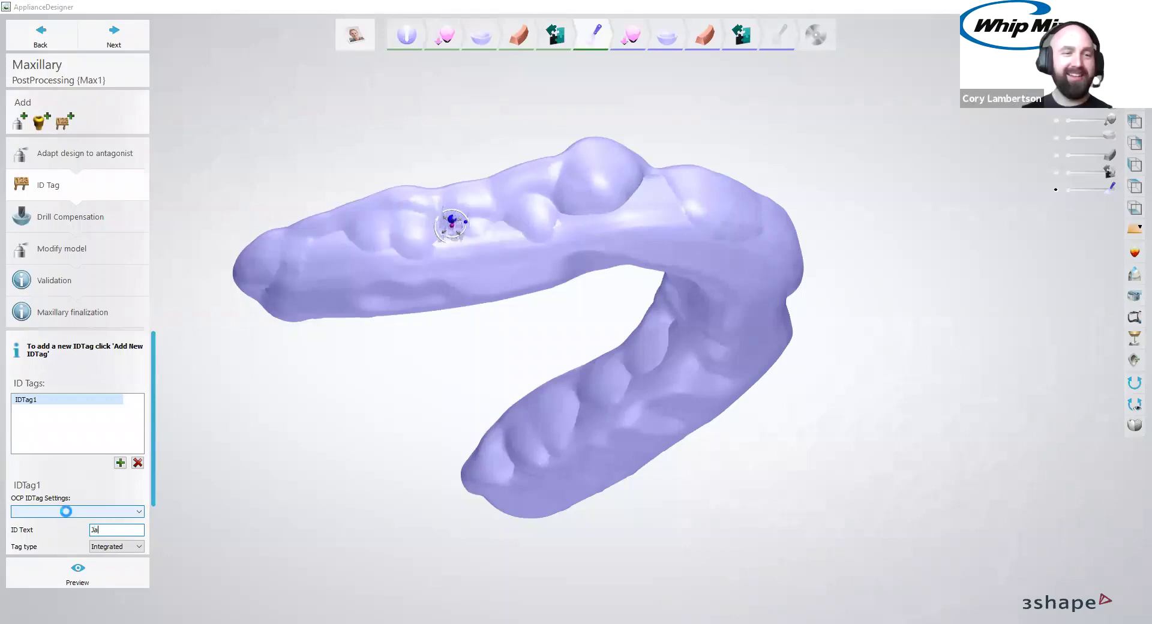
{"action": "type", "text": "neDoe"}
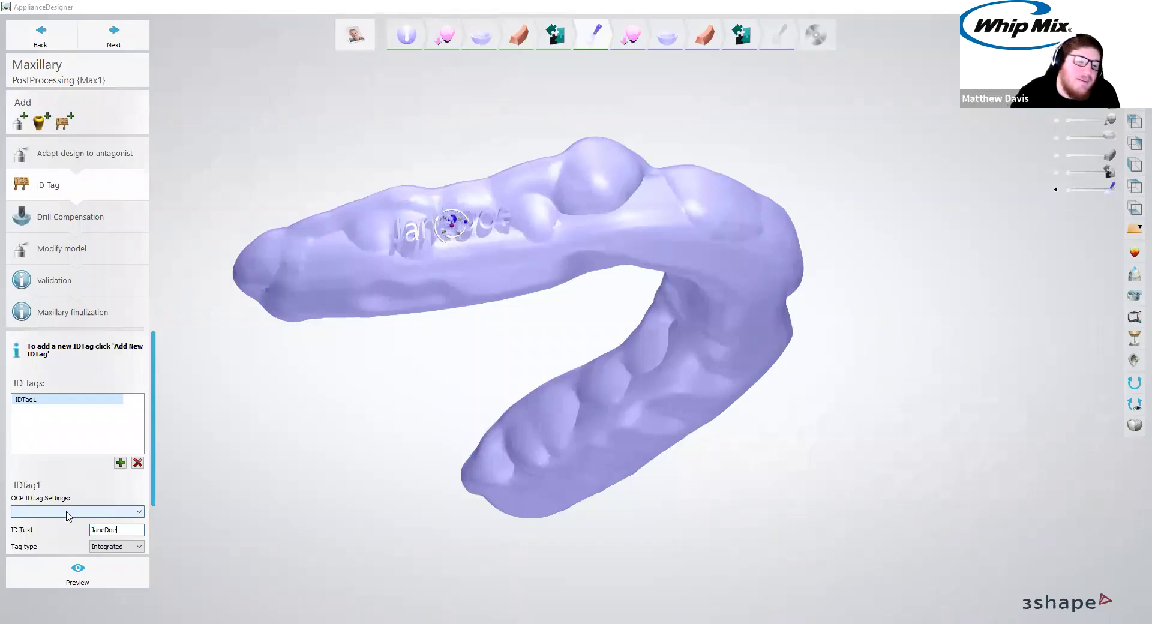
{"action": "mouse_move", "coordinate": [445, 355]}
{"action": "right_mouse_down"}
{"action": "mouse_move", "coordinate": [506, 313]}
{"action": "mouse_move", "coordinate": [467, 314]}
{"action": "mouse_move", "coordinate": [440, 339]}
{"action": "right_mouse_up"}
{"action": "right_click_drag", "start_coordinate": [360, 209], "coordinate": [433, 211]}
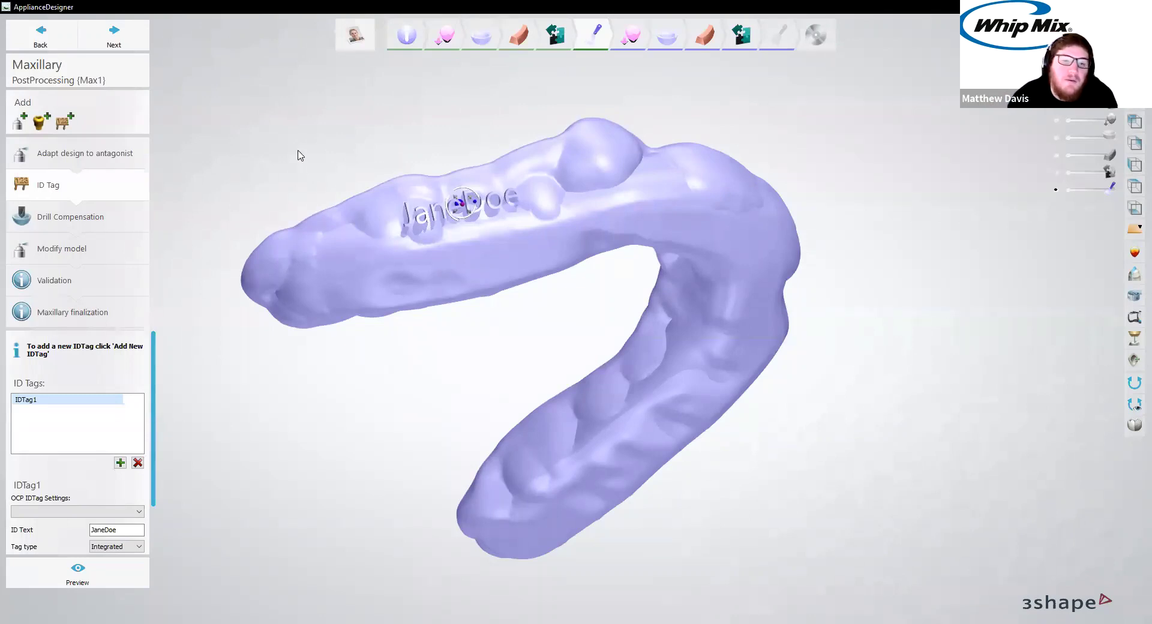
Proceed to Drill Compensation, stop skipping the feature and preview it on the splint's inner surface
{"action": "left_click", "coordinate": [114, 46]}
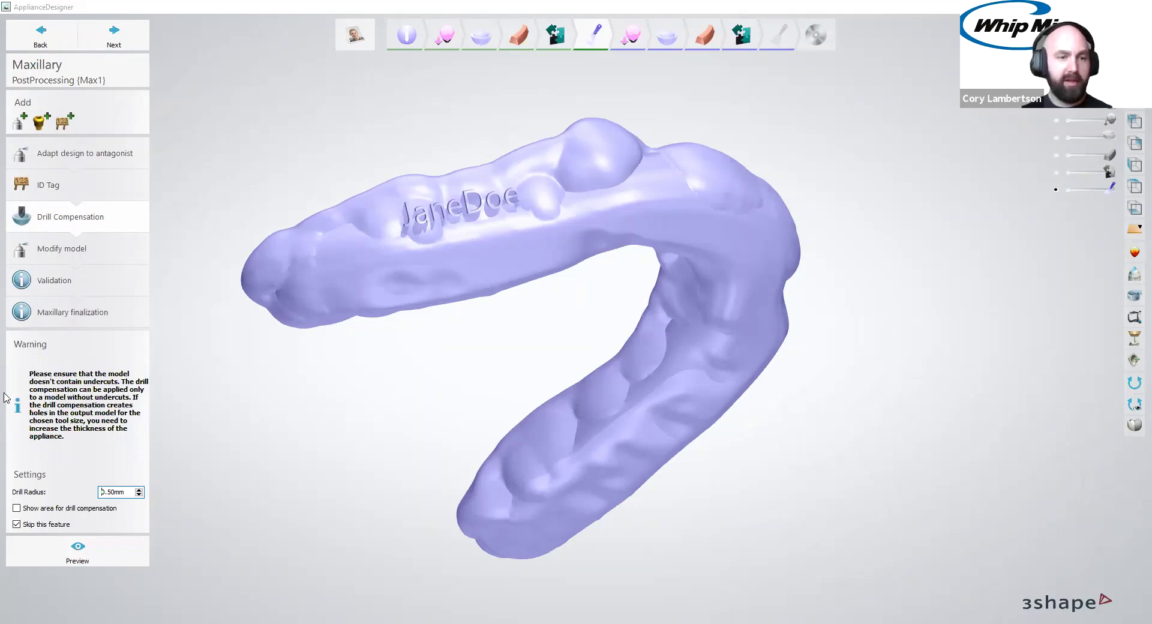
{"action": "right_click_drag", "start_coordinate": [496, 390], "coordinate": [496, 389]}
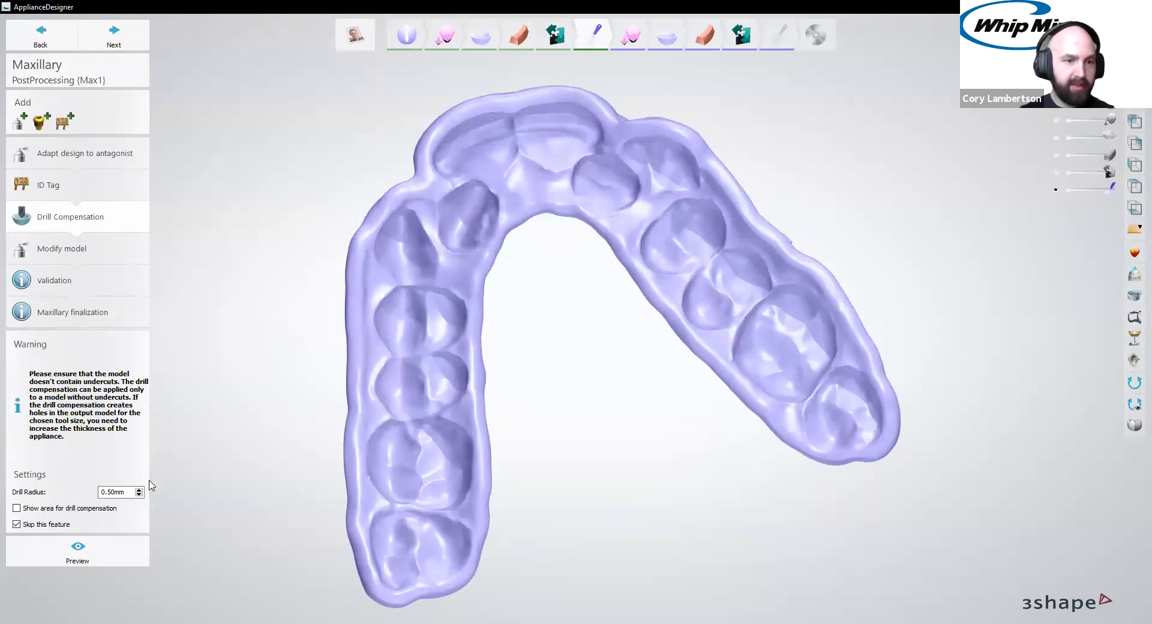
{"action": "left_click", "coordinate": [18, 524]}
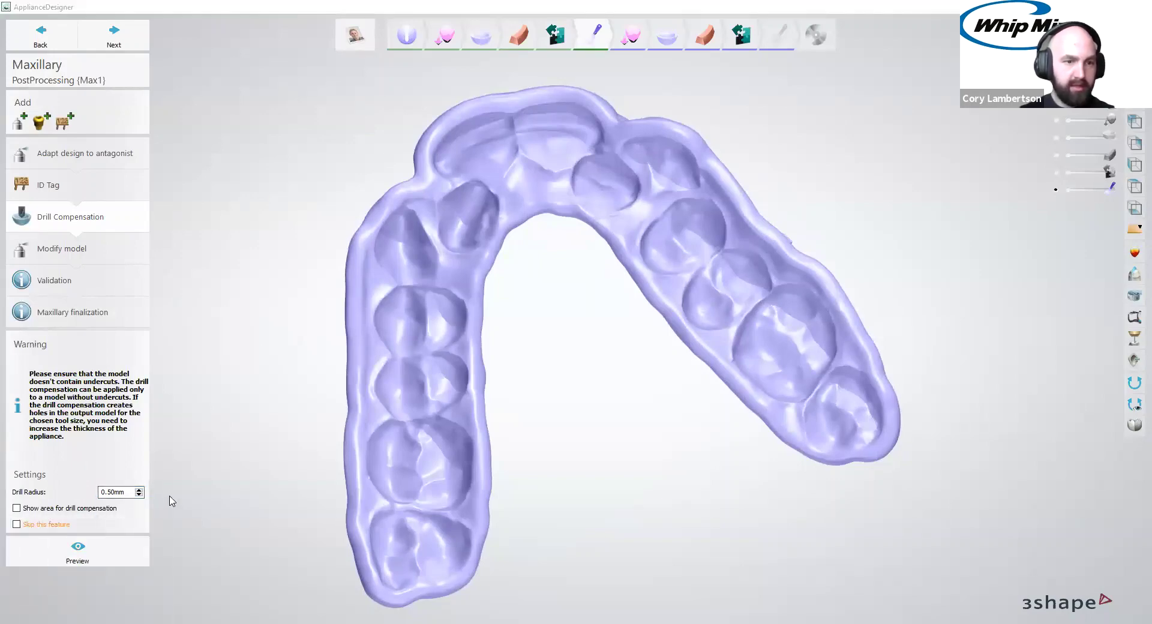
{"action": "left_click", "coordinate": [78, 550]}
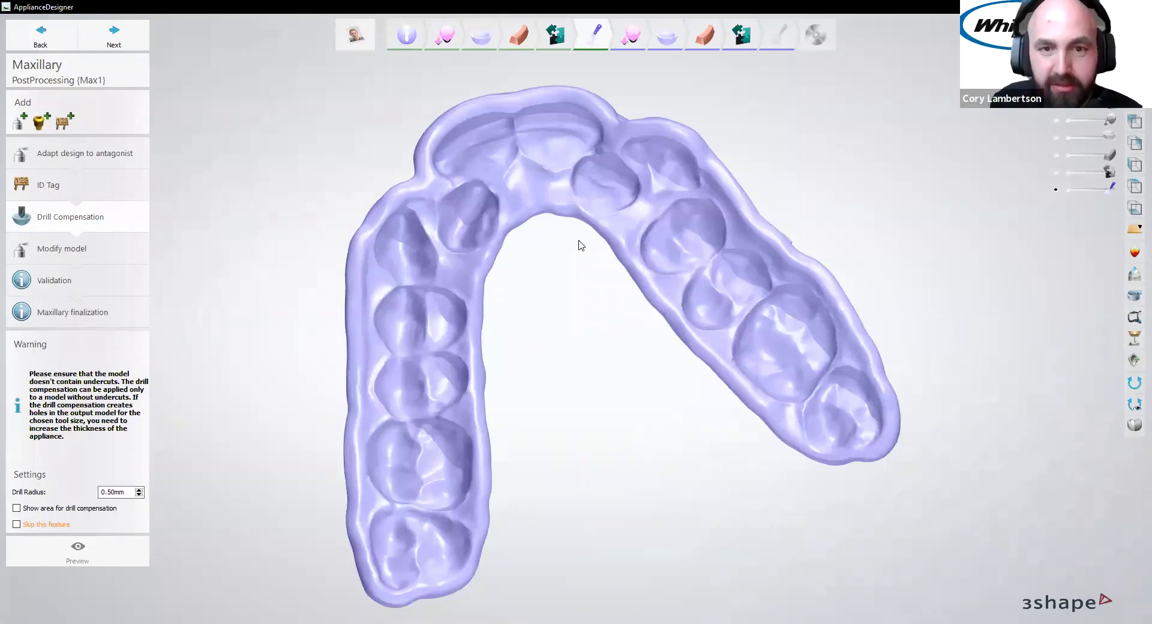
Check the ID tag lettering along the splint's side, proceed to Modify model and dismiss the design adjustment note
{"action": "right_click_drag", "start_coordinate": [522, 342], "coordinate": [605, 258]}
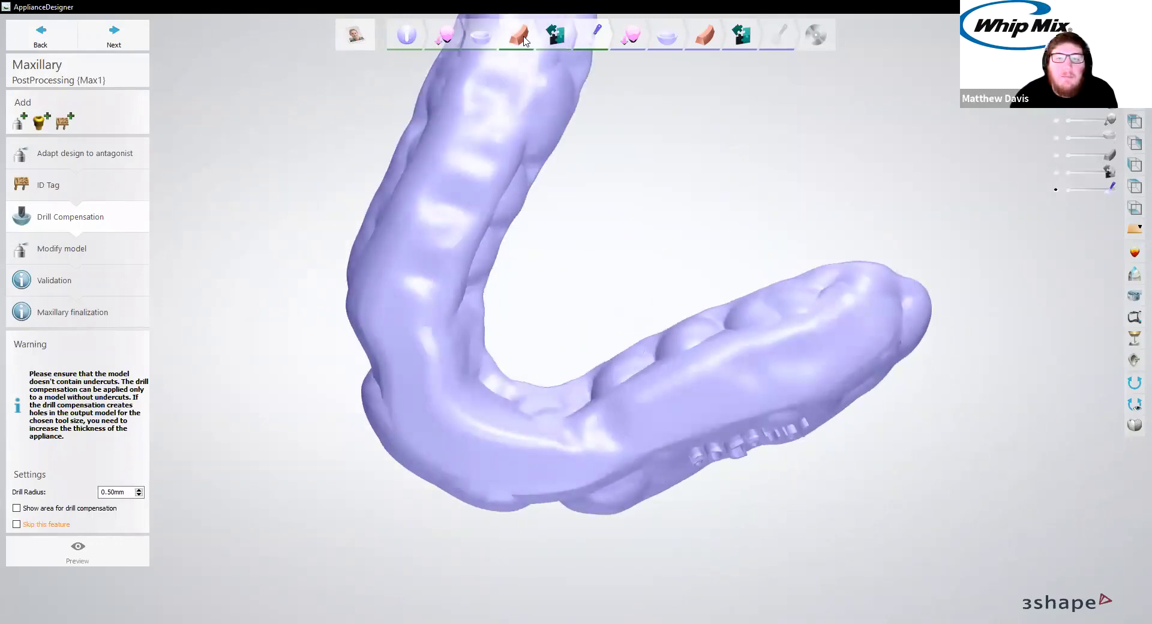
{"action": "mouse_move", "coordinate": [545, 120]}
{"action": "right_mouse_down"}
{"action": "mouse_move", "coordinate": [563, 178]}
{"action": "mouse_move", "coordinate": [557, 135]}
{"action": "right_mouse_up"}
{"action": "right_click_drag", "start_coordinate": [617, 205], "coordinate": [562, 209]}
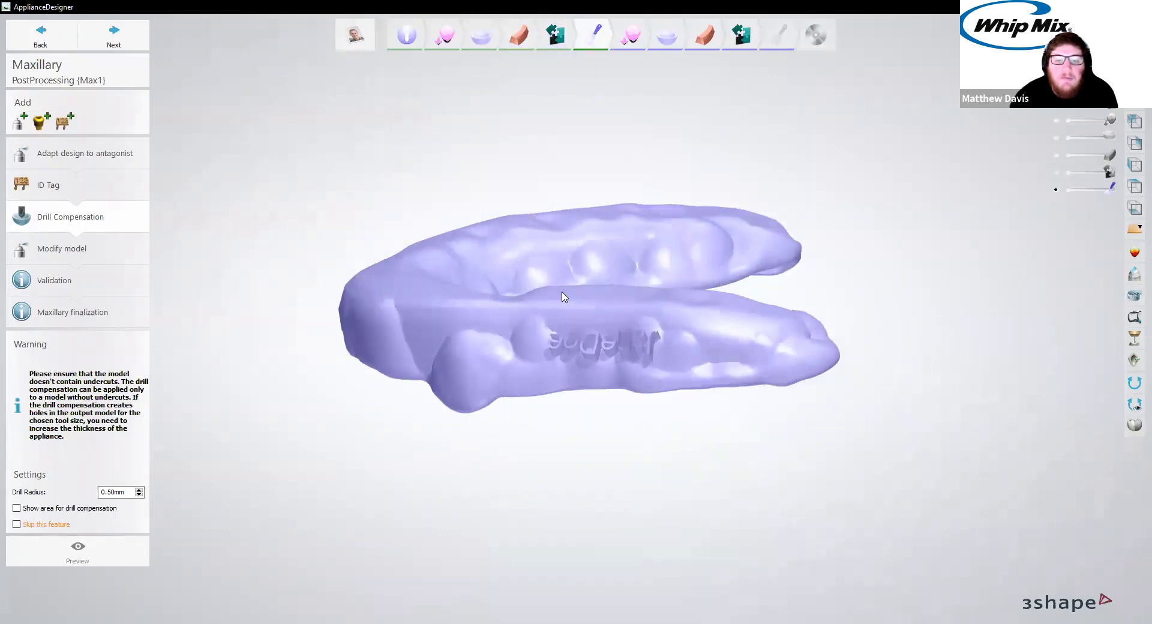
{"action": "right_click_drag", "start_coordinate": [593, 300], "coordinate": [624, 293]}
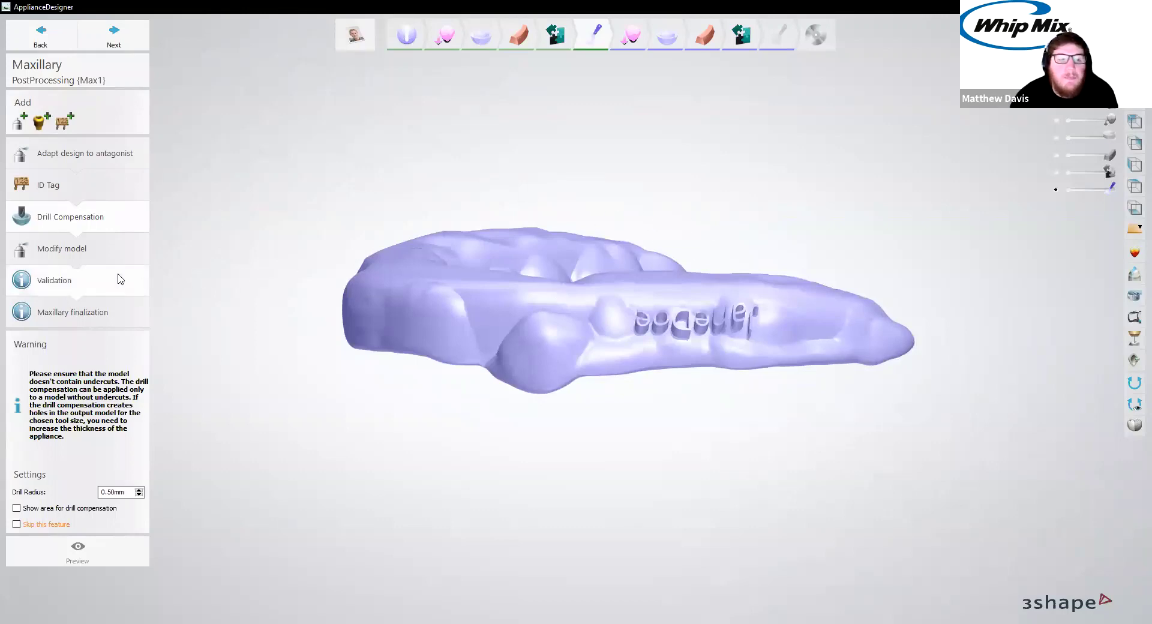
{"action": "left_click", "coordinate": [108, 41]}
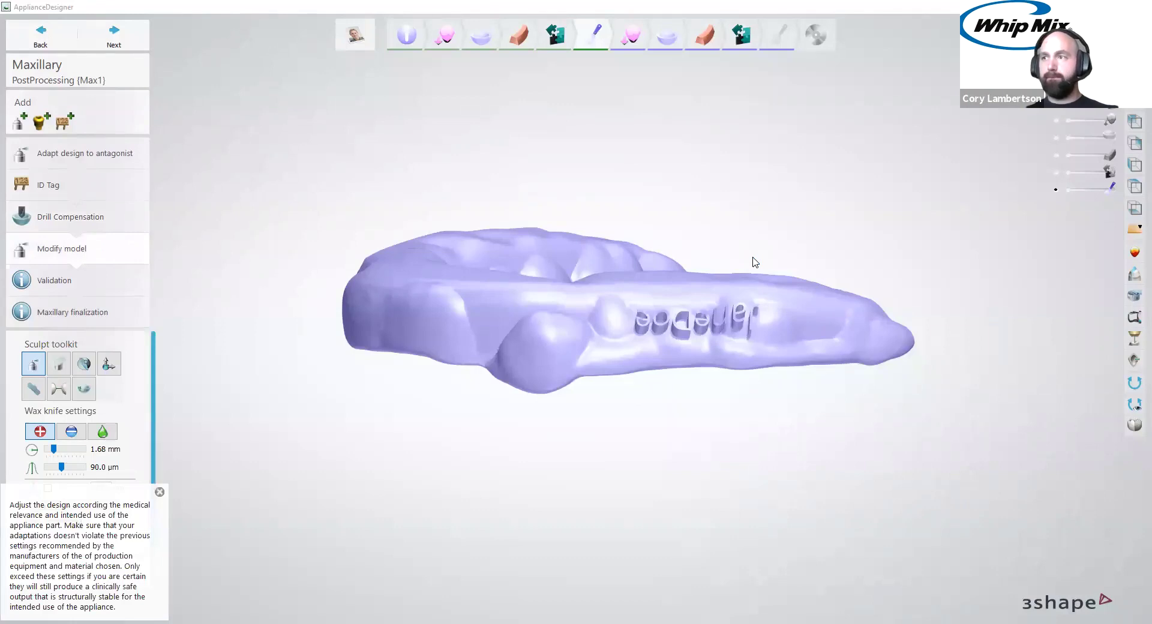
{"action": "left_click", "coordinate": [160, 492]}
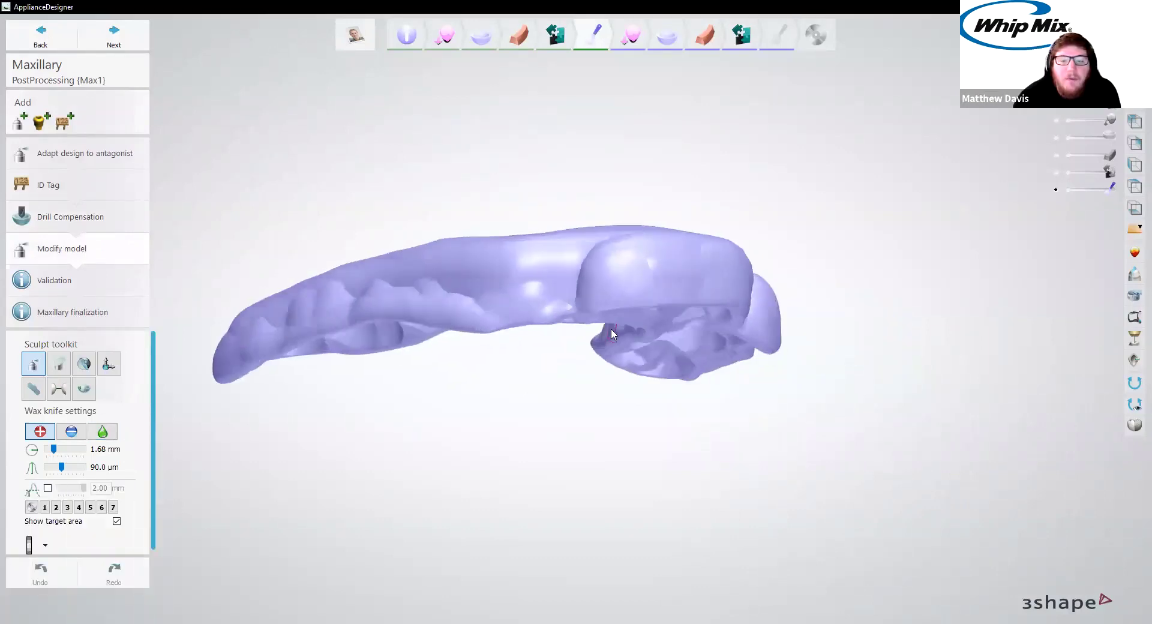
Build up the splint's inner front surface with the wax knife and set its radius to 2.76 mm and level to 30 µm
{"action": "right_click_drag", "start_coordinate": [603, 336], "coordinate": [610, 328]}
{"action": "mouse_move", "coordinate": [441, 306]}
{"action": "right_mouse_down"}
{"action": "mouse_move", "coordinate": [437, 293]}
{"action": "mouse_move", "coordinate": [424, 342]}
{"action": "right_mouse_up"}
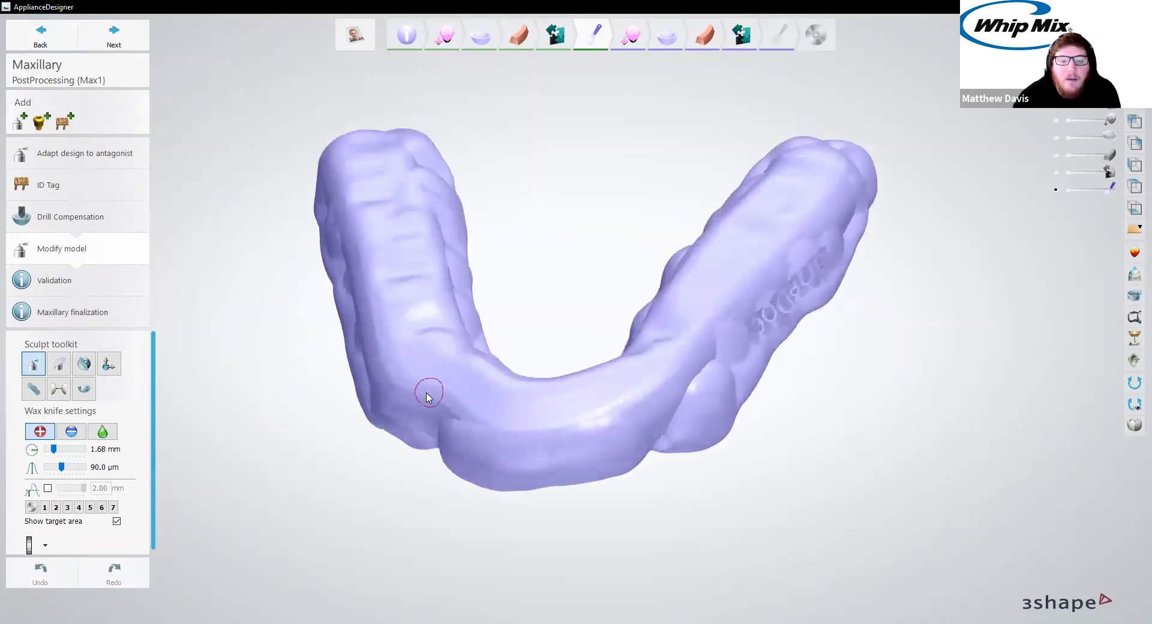
{"action": "mouse_move", "coordinate": [436, 138]}
{"action": "right_mouse_down"}
{"action": "mouse_move", "coordinate": [504, 342]}
{"action": "mouse_move", "coordinate": [477, 384]}
{"action": "mouse_move", "coordinate": [475, 465]}
{"action": "right_mouse_up"}
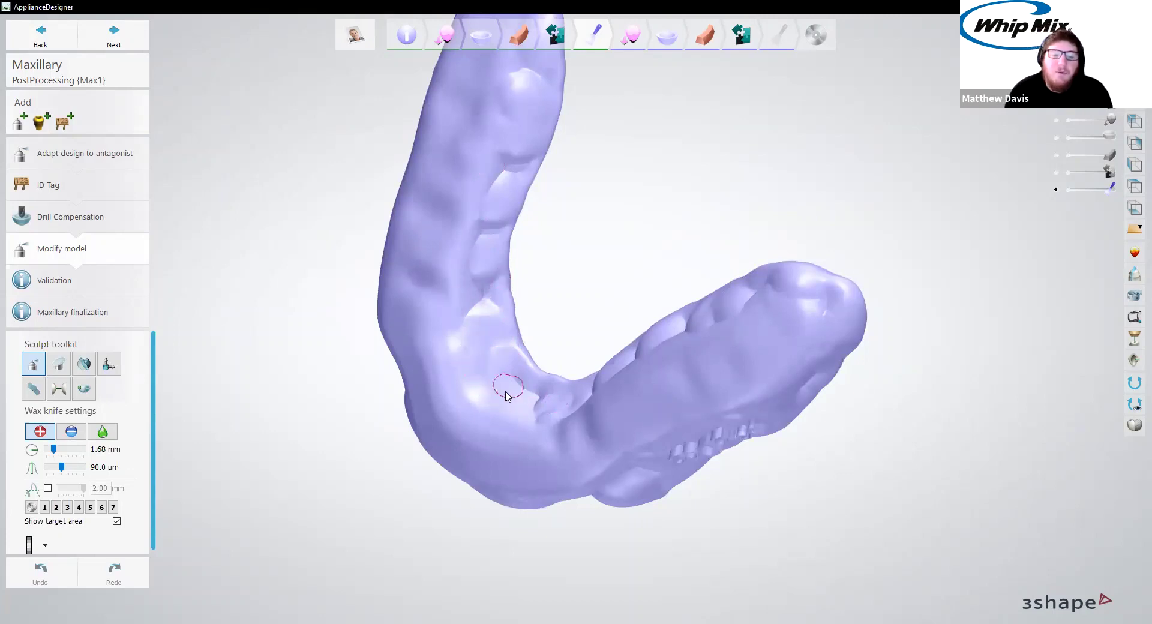
{"action": "scroll", "coordinate": [509, 456], "scroll_direction": "up", "scroll_amount": 3}
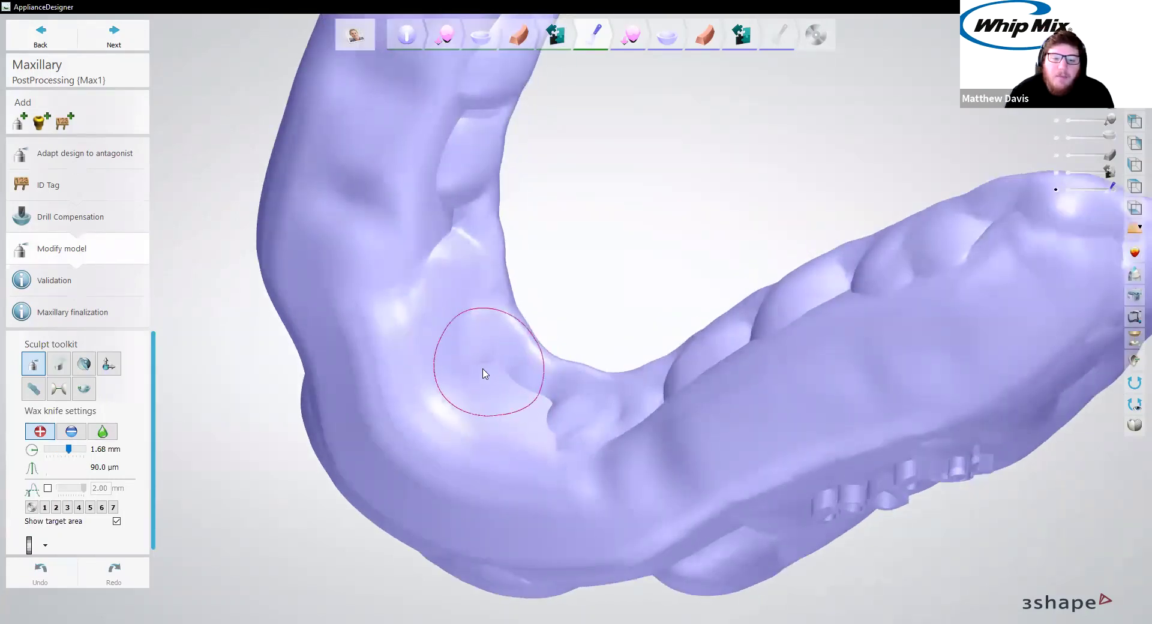
{"action": "mouse_move", "coordinate": [485, 373]}
{"action": "left_mouse_down"}
{"action": "mouse_move", "coordinate": [478, 360]}
{"action": "mouse_move", "coordinate": [548, 415]}
{"action": "mouse_move", "coordinate": [499, 355]}
{"action": "mouse_move", "coordinate": [456, 380]}
{"action": "mouse_move", "coordinate": [547, 404]}
{"action": "mouse_move", "coordinate": [509, 373]}
{"action": "mouse_move", "coordinate": [458, 257]}
{"action": "mouse_move", "coordinate": [452, 156]}
{"action": "mouse_move", "coordinate": [470, 113]}
{"action": "mouse_move", "coordinate": [445, 213]}
{"action": "mouse_move", "coordinate": [470, 216]}
{"action": "mouse_move", "coordinate": [465, 136]}
{"action": "left_mouse_up"}
{"action": "scroll", "coordinate": [481, 378], "scroll_direction": "down", "scroll_amount": 6, "text": "shift"}
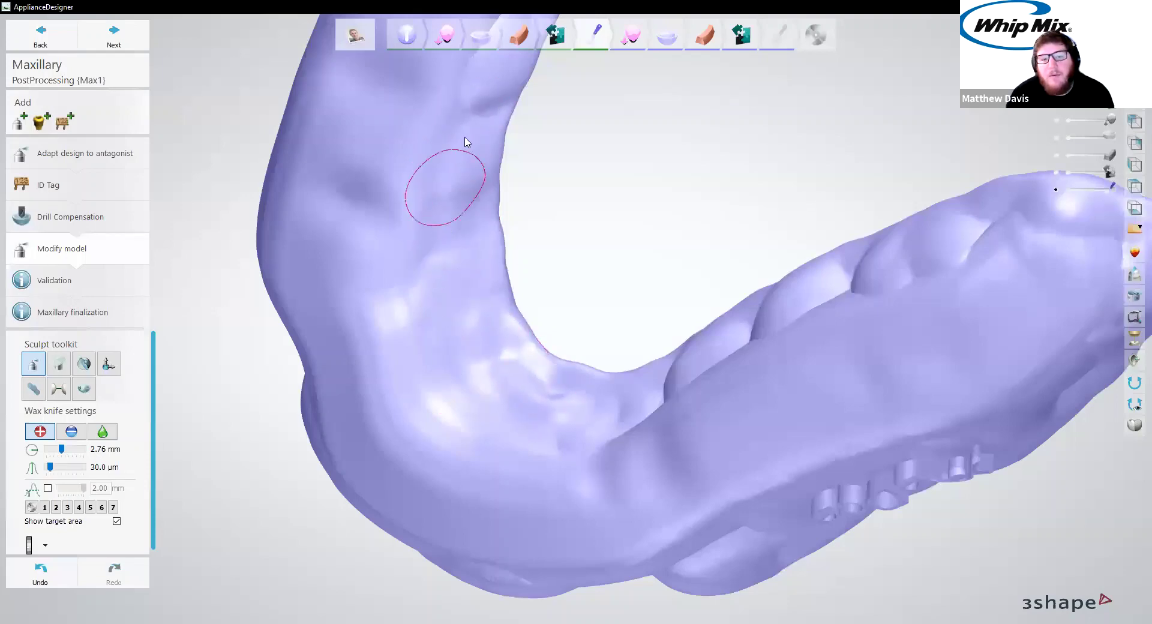
Examine the splint's posterior arms, tooth impressions and front outer and inner surfaces for areas needing refinement
{"action": "scroll", "coordinate": [406, 398], "scroll_direction": "up", "scroll_amount": 3}
{"action": "right_click_drag", "start_coordinate": [406, 399], "coordinate": [354, 384]}
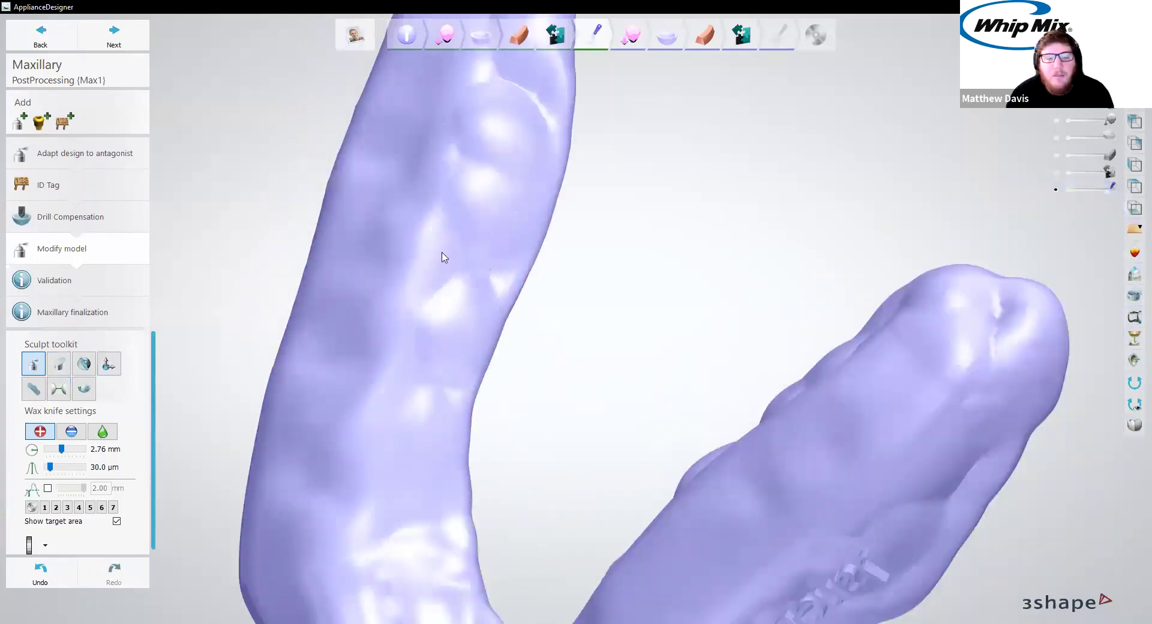
{"action": "mouse_move", "coordinate": [472, 210]}
{"action": "right_mouse_down"}
{"action": "mouse_move", "coordinate": [479, 240]}
{"action": "mouse_move", "coordinate": [489, 212]}
{"action": "right_mouse_up"}
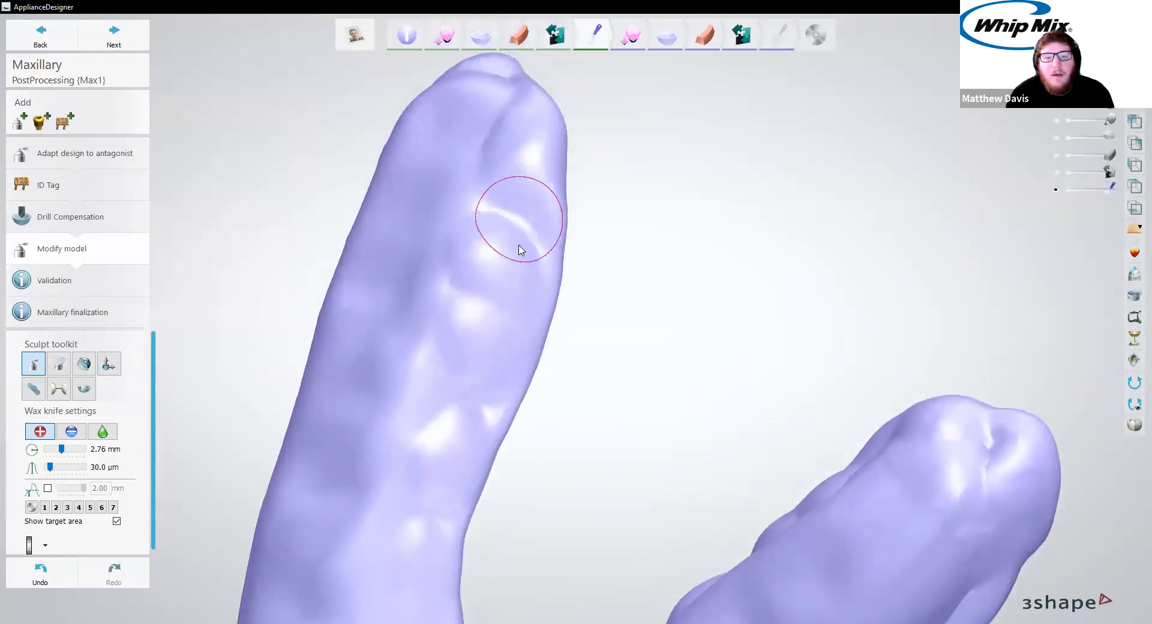
{"action": "scroll", "coordinate": [514, 123], "scroll_direction": "down", "scroll_amount": 5}
{"action": "right_click_drag", "start_coordinate": [514, 123], "coordinate": [434, 248]}
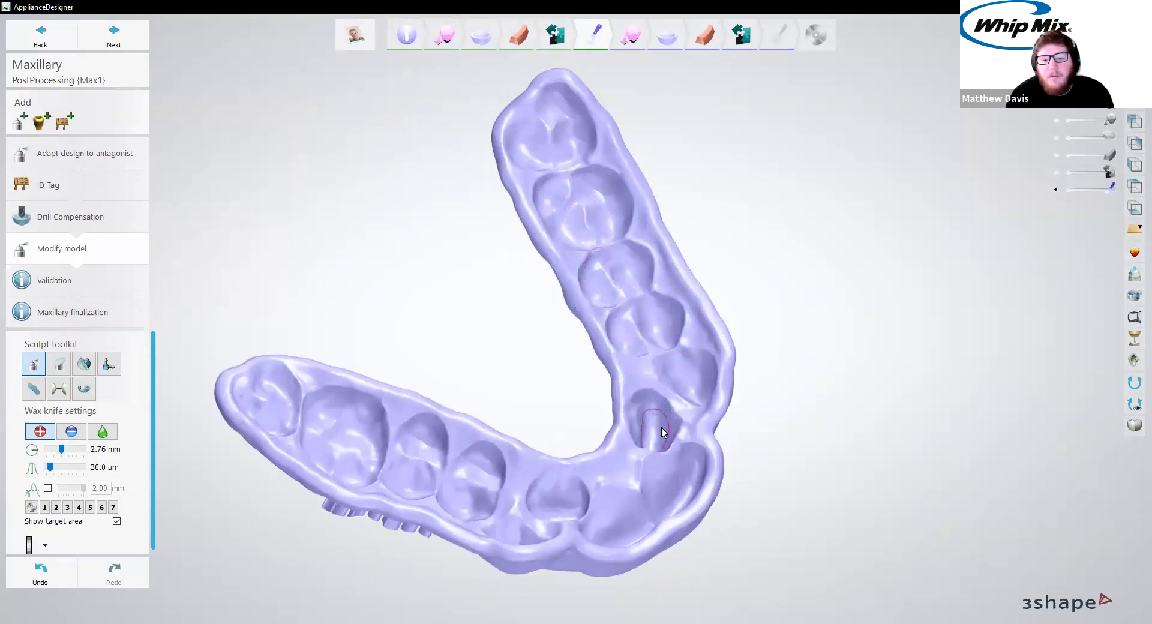
{"action": "mouse_move", "coordinate": [441, 458]}
{"action": "right_mouse_down"}
{"action": "mouse_move", "coordinate": [490, 377]}
{"action": "mouse_move", "coordinate": [545, 471]}
{"action": "mouse_move", "coordinate": [602, 311]}
{"action": "right_mouse_up"}
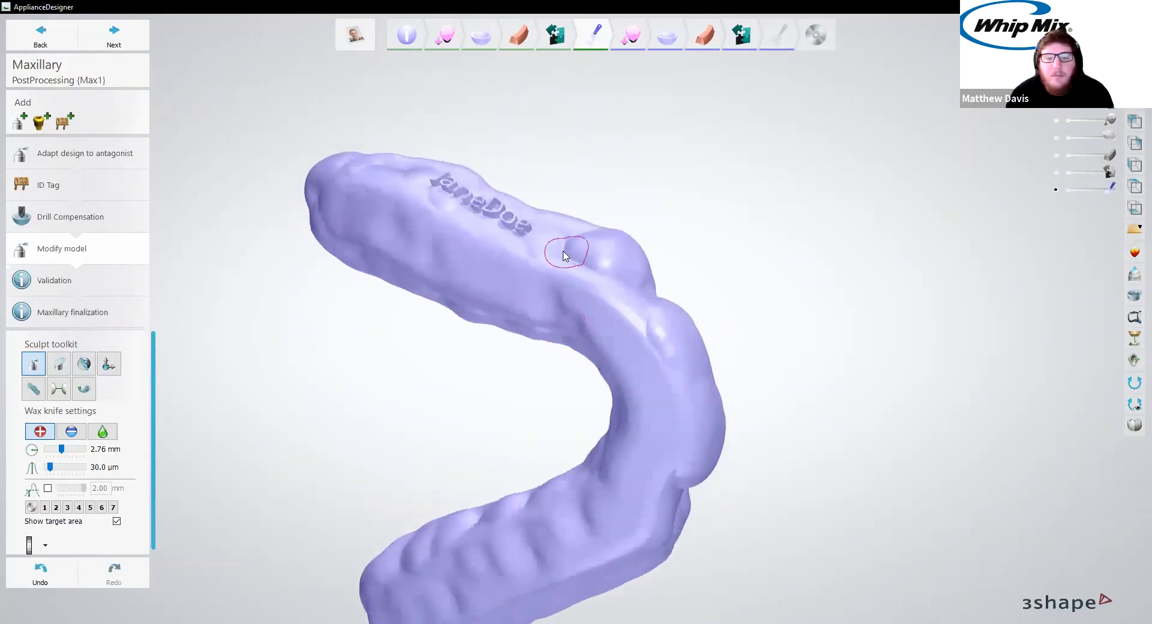
{"action": "scroll", "coordinate": [573, 291], "scroll_direction": "up", "scroll_amount": 3}
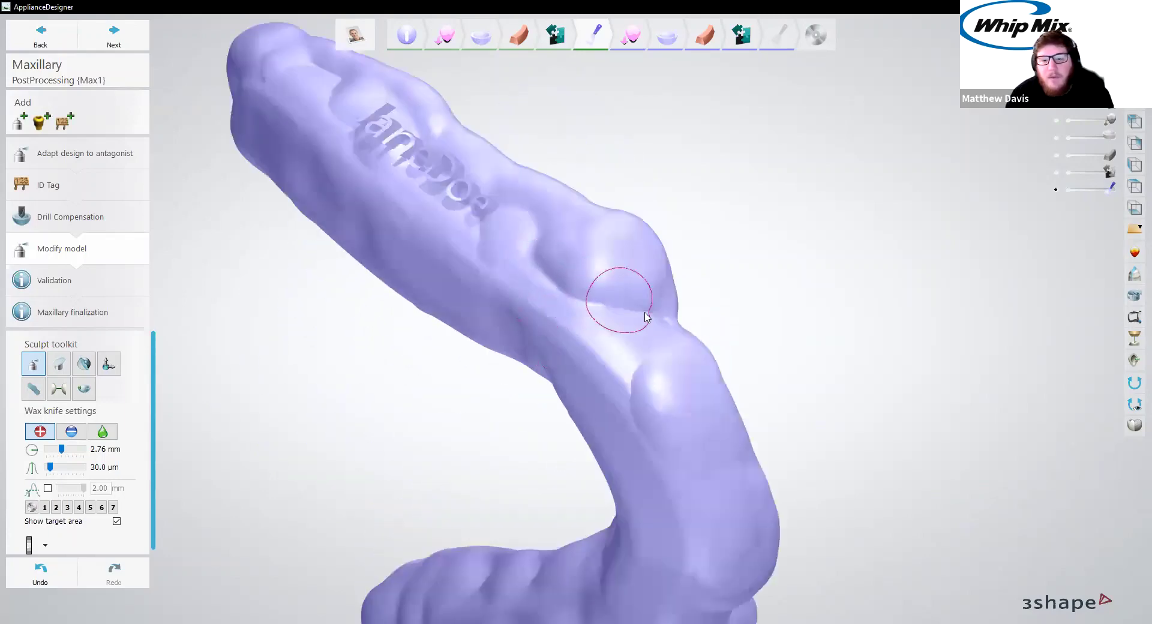
{"action": "right_click_drag", "start_coordinate": [690, 470], "coordinate": [640, 376]}
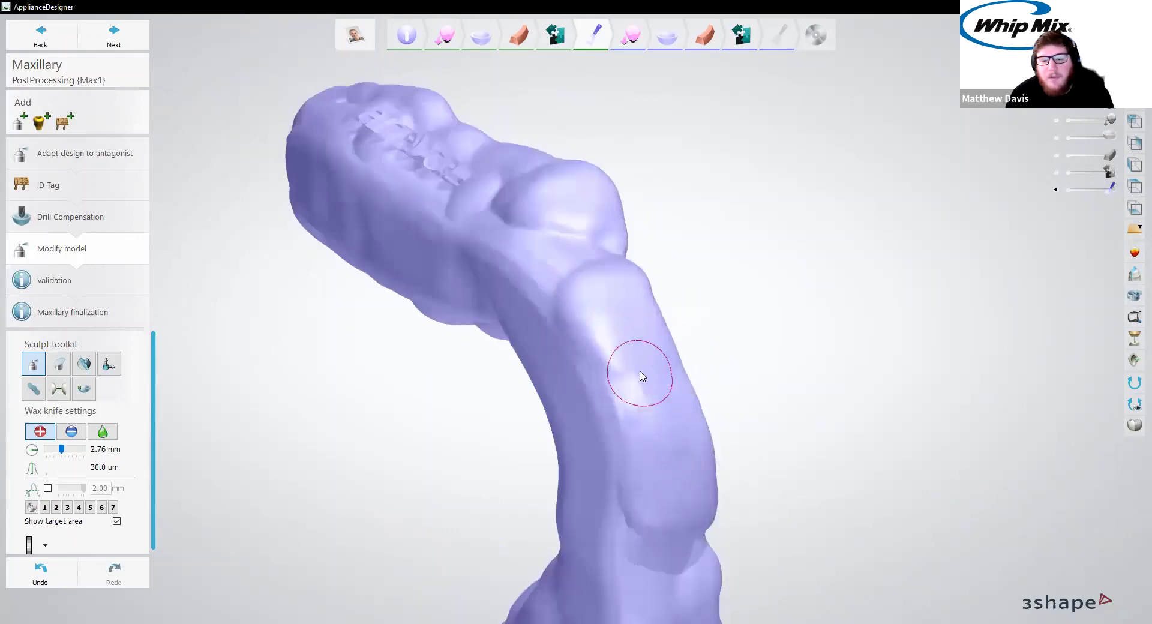
{"action": "right_click_drag", "start_coordinate": [627, 534], "coordinate": [626, 390]}
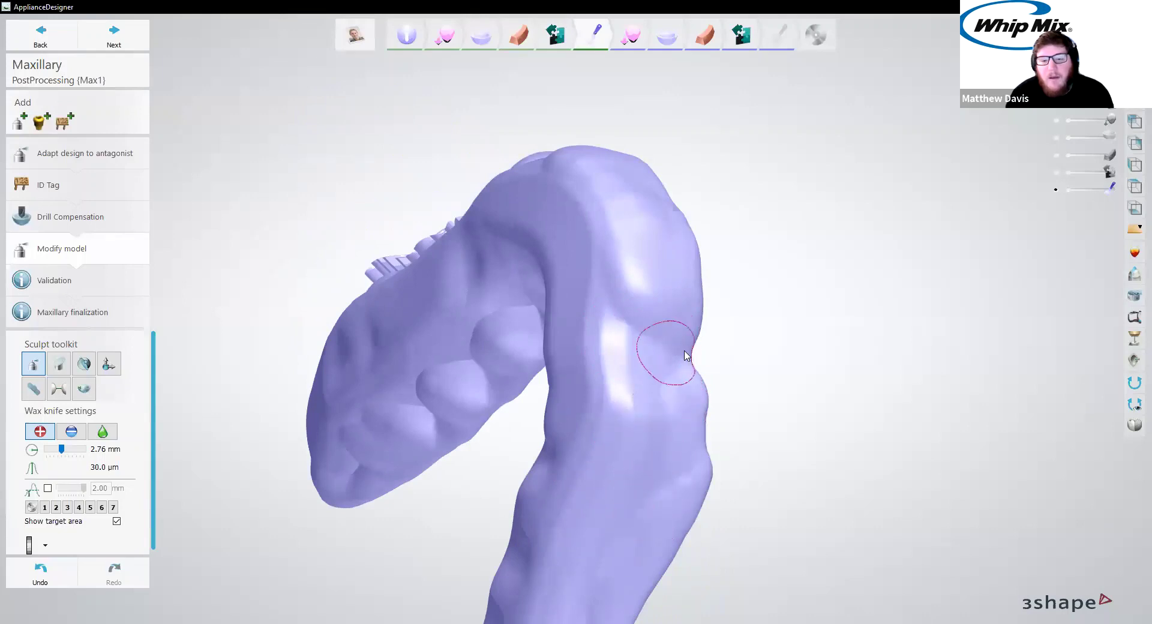
{"action": "mouse_move", "coordinate": [612, 384]}
{"action": "right_mouse_down"}
{"action": "mouse_move", "coordinate": [598, 408]}
{"action": "mouse_move", "coordinate": [353, 331]}
{"action": "right_mouse_up"}
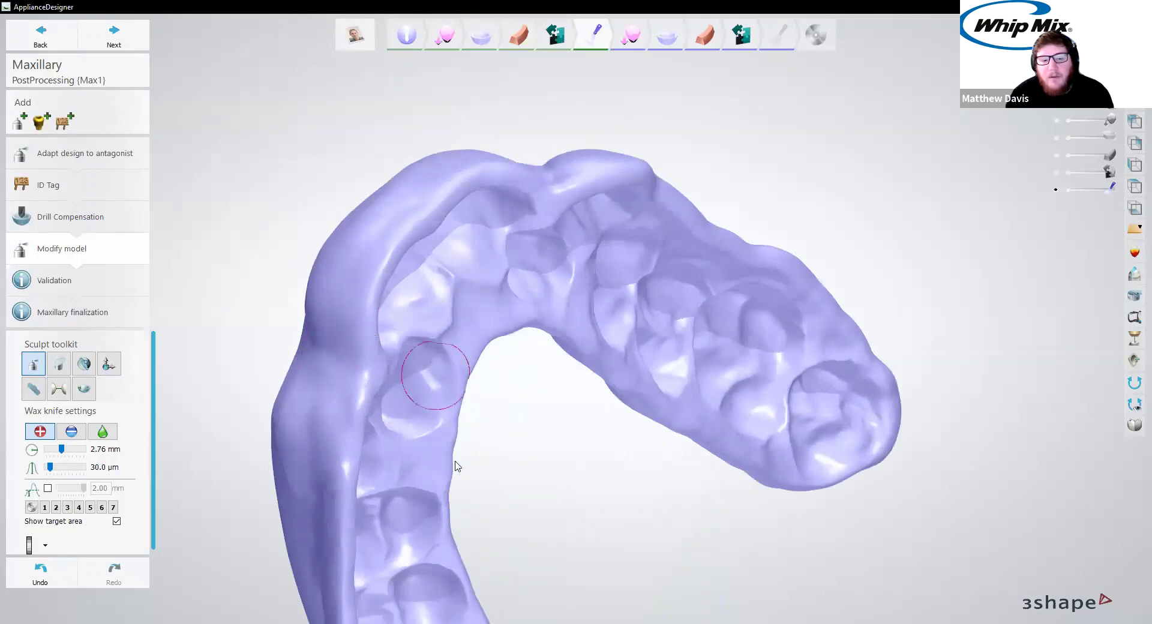
{"action": "mouse_move", "coordinate": [456, 466]}
{"action": "right_mouse_down"}
{"action": "mouse_move", "coordinate": [493, 467]}
{"action": "mouse_move", "coordinate": [617, 404]}
{"action": "mouse_move", "coordinate": [540, 412]}
{"action": "mouse_move", "coordinate": [602, 450]}
{"action": "right_mouse_up"}
{"action": "scroll", "coordinate": [604, 444], "scroll_direction": "up", "scroll_amount": 3}
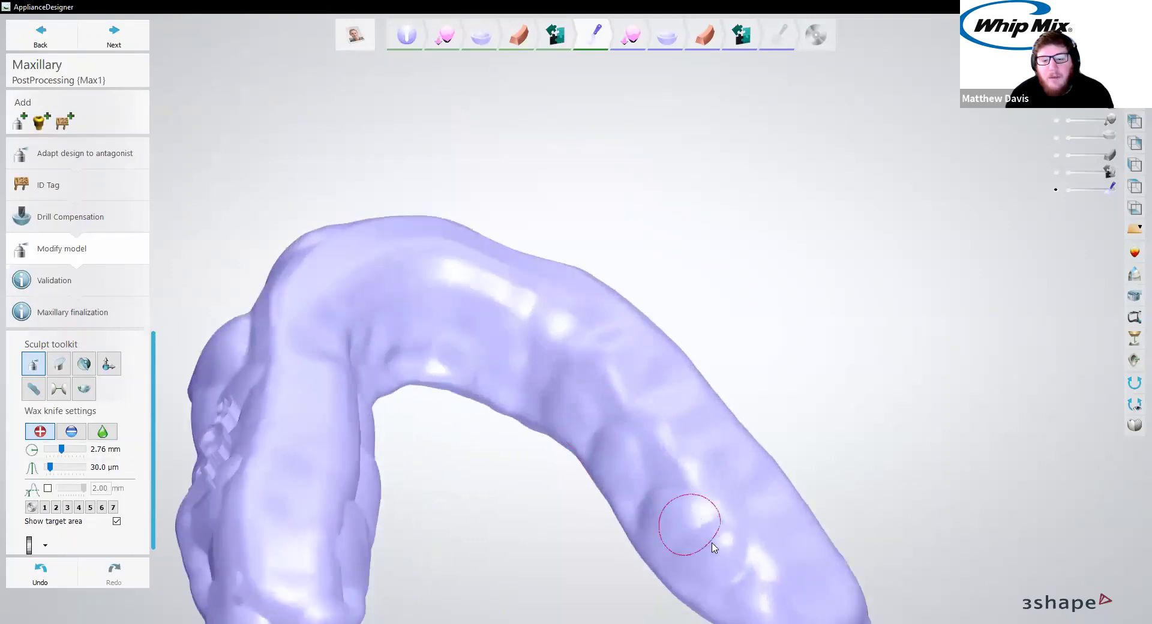
{"action": "mouse_move", "coordinate": [713, 545]}
{"action": "right_mouse_down"}
{"action": "mouse_move", "coordinate": [617, 365]}
{"action": "mouse_move", "coordinate": [342, 305]}
{"action": "right_mouse_up"}
{"action": "mouse_move", "coordinate": [299, 225]}
{"action": "right_mouse_down"}
{"action": "mouse_move", "coordinate": [573, 237]}
{"action": "mouse_move", "coordinate": [605, 209]}
{"action": "right_mouse_up"}
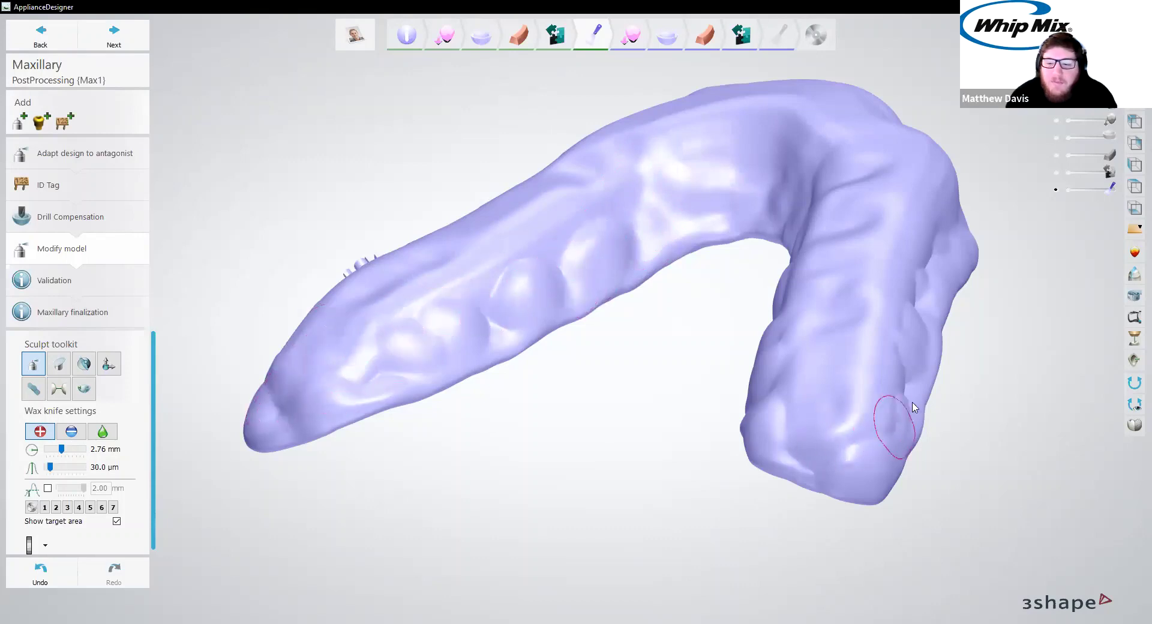
Review the Reduce thickness settings and the splint's inner side, and return to the wax knife
{"action": "right_click_drag", "start_coordinate": [882, 385], "coordinate": [769, 376]}
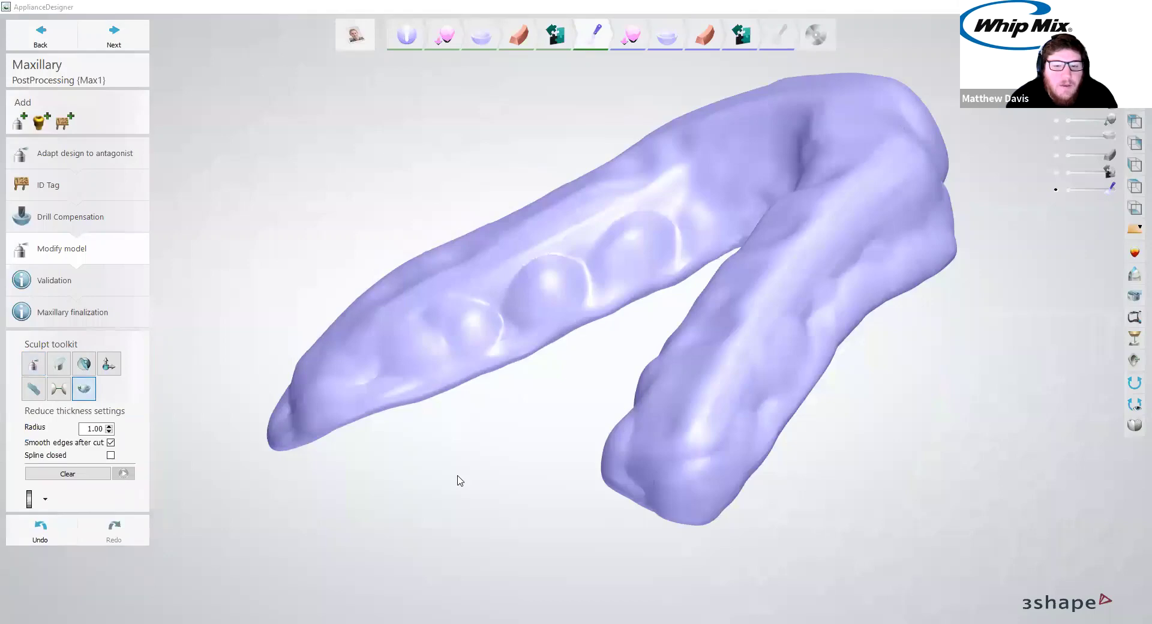
{"action": "right_click_drag", "start_coordinate": [457, 479], "coordinate": [511, 339]}
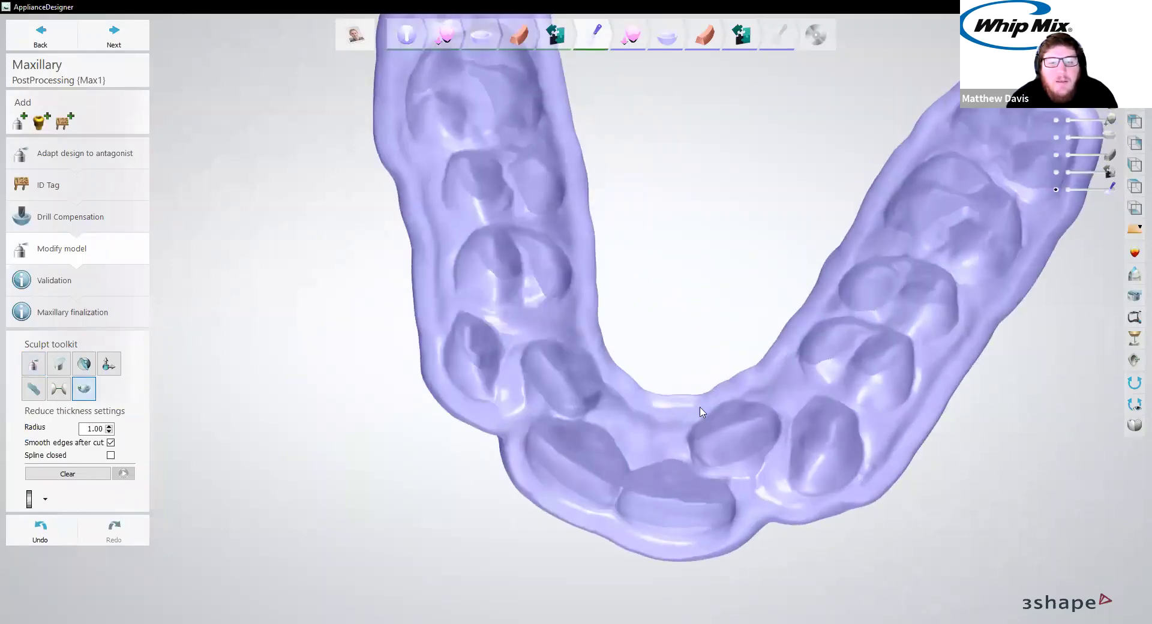
{"action": "scroll", "coordinate": [697, 414], "scroll_direction": "down", "scroll_amount": 5}
{"action": "right_click_drag", "start_coordinate": [723, 352], "coordinate": [735, 459]}
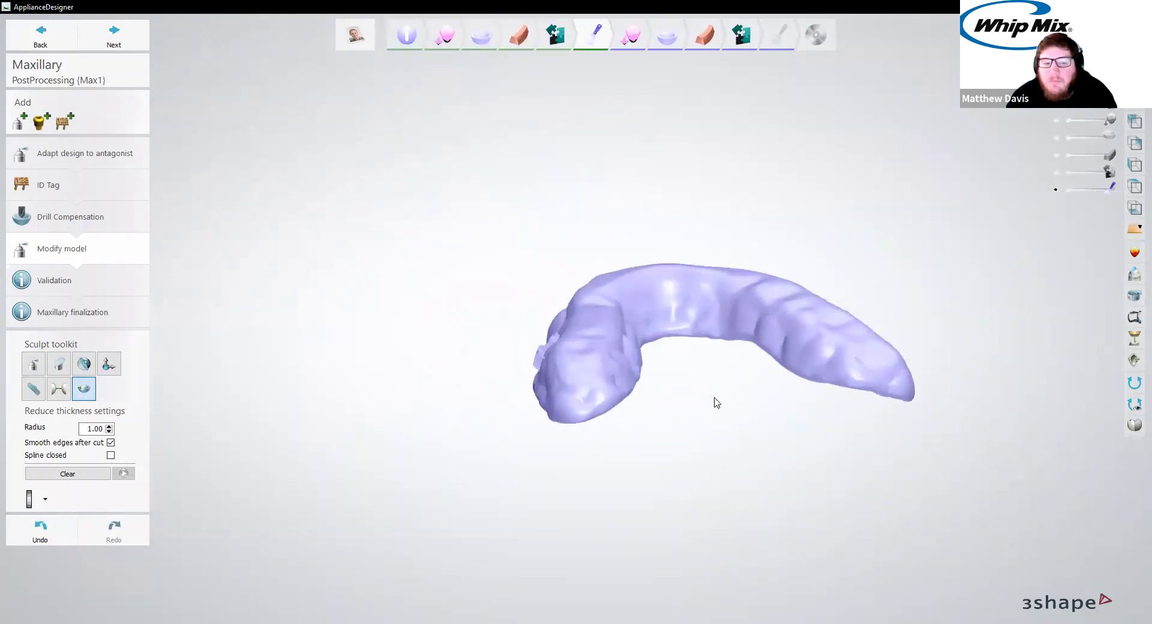
{"action": "left_click", "coordinate": [34, 364]}
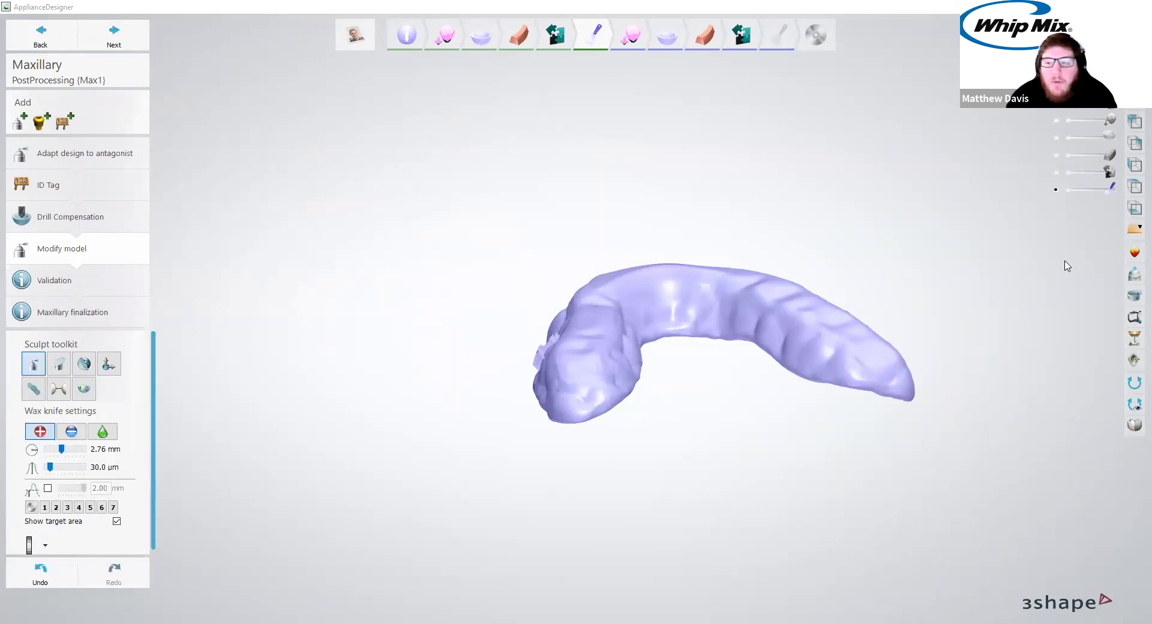
Cut a 2D cross section vertically through the splint's front region and measure the length across its wall
{"action": "left_click", "coordinate": [1135, 275]}
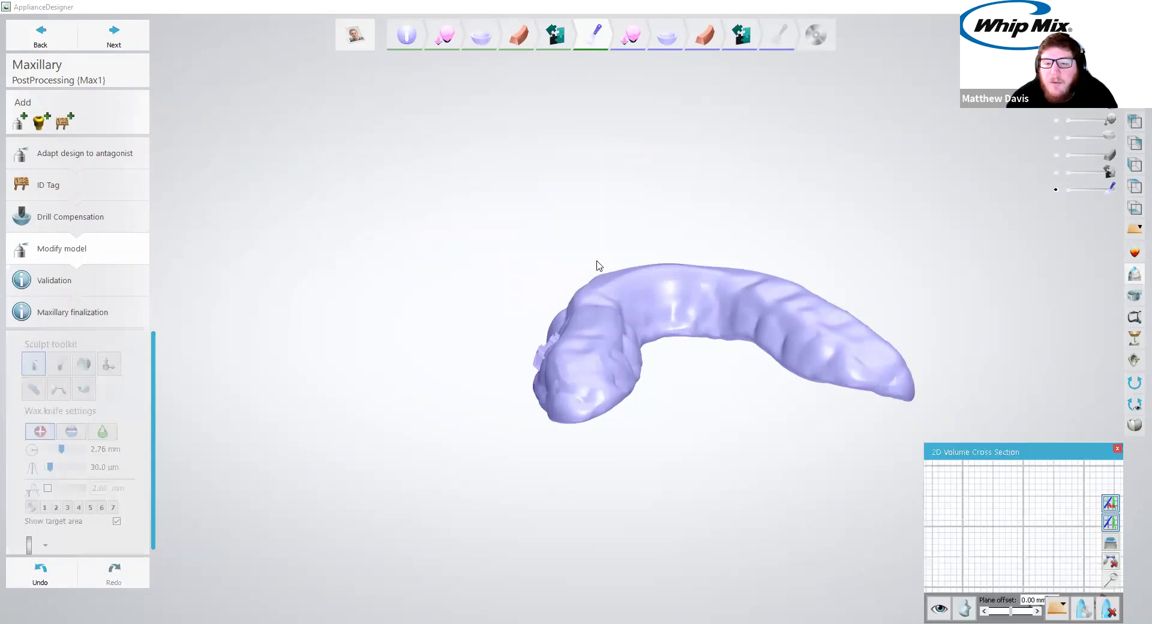
{"action": "left_click_drag", "start_coordinate": [664, 215], "coordinate": [669, 423]}
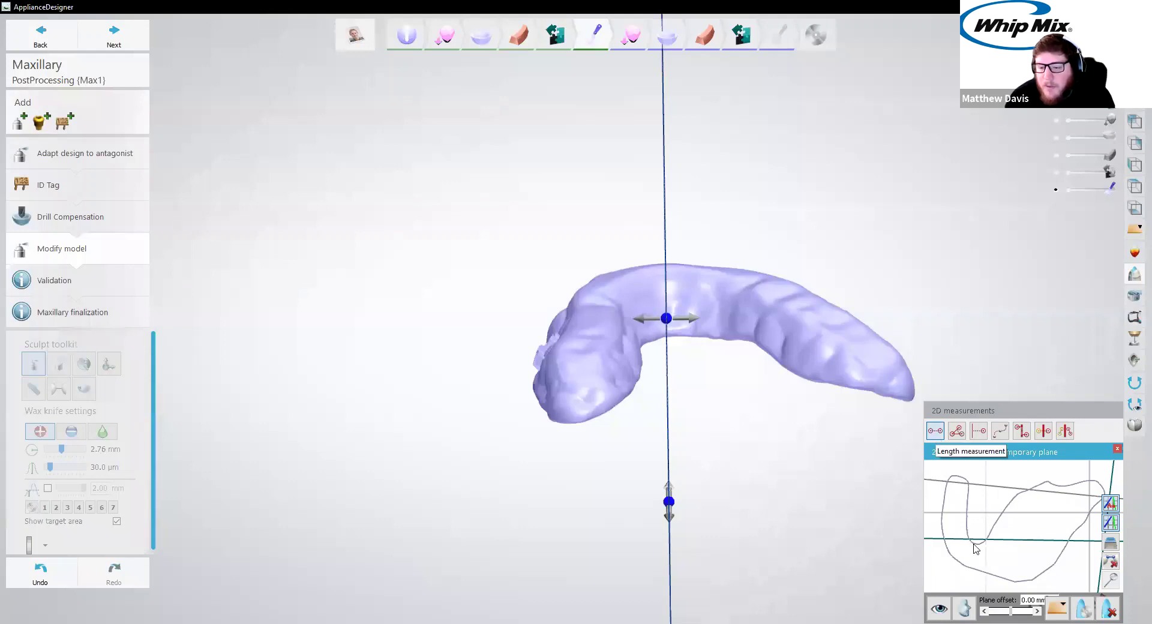
{"action": "left_click", "coordinate": [968, 566]}
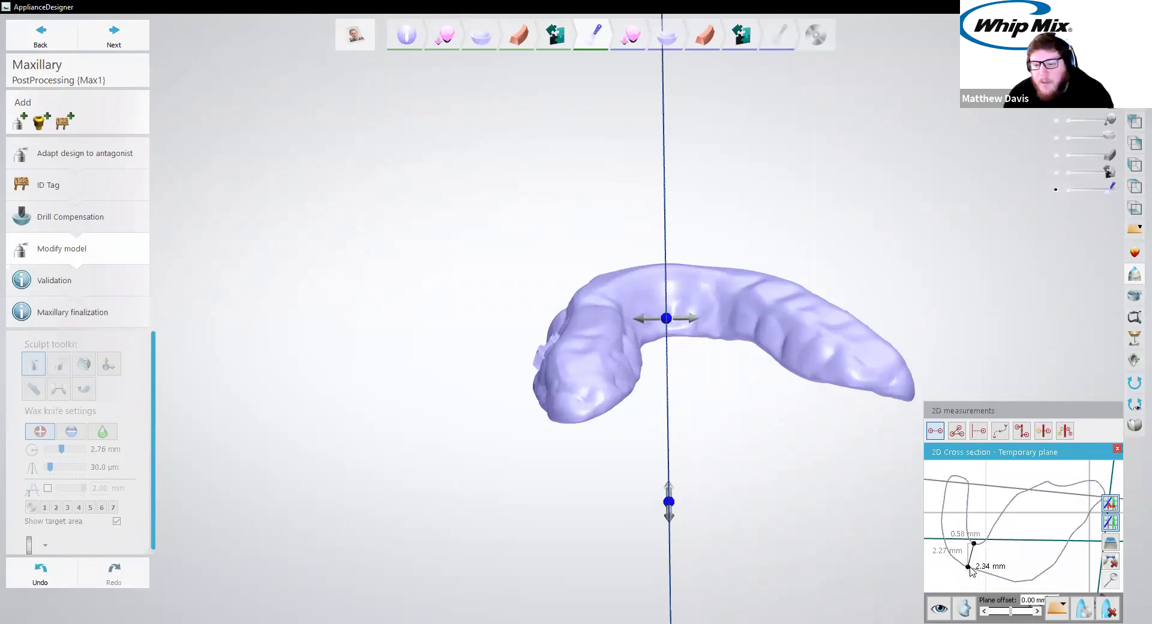
{"action": "left_click_drag", "start_coordinate": [968, 568], "coordinate": [966, 532]}
{"action": "scroll", "coordinate": [950, 562], "scroll_direction": "down", "scroll_amount": 2}
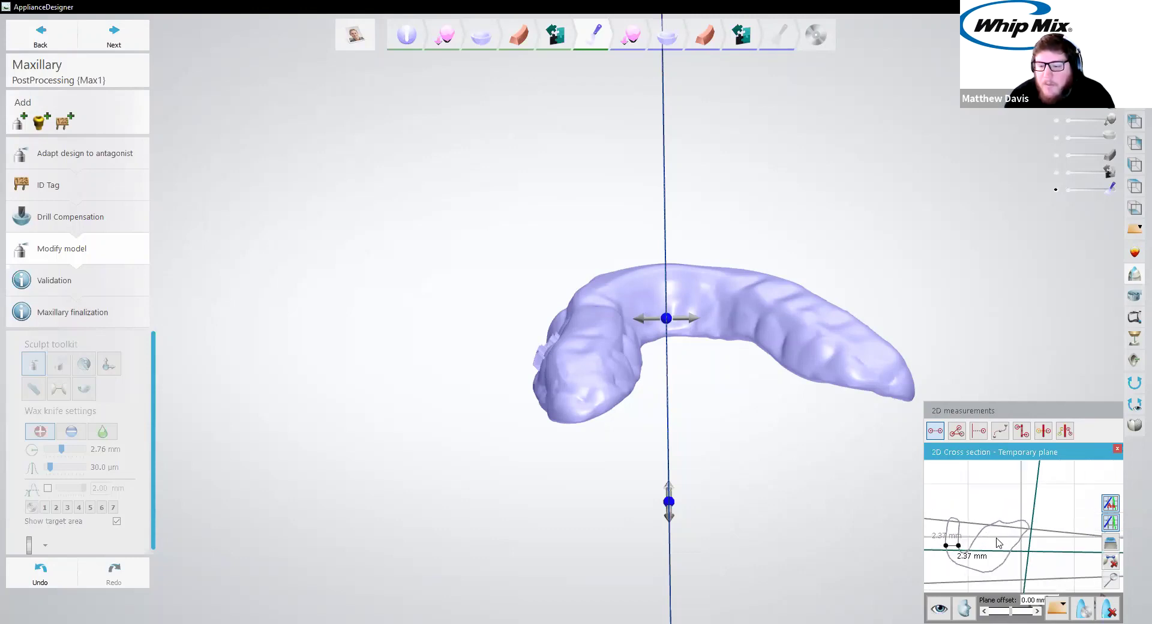
{"action": "right_click_drag", "start_coordinate": [999, 542], "coordinate": [1028, 481]}
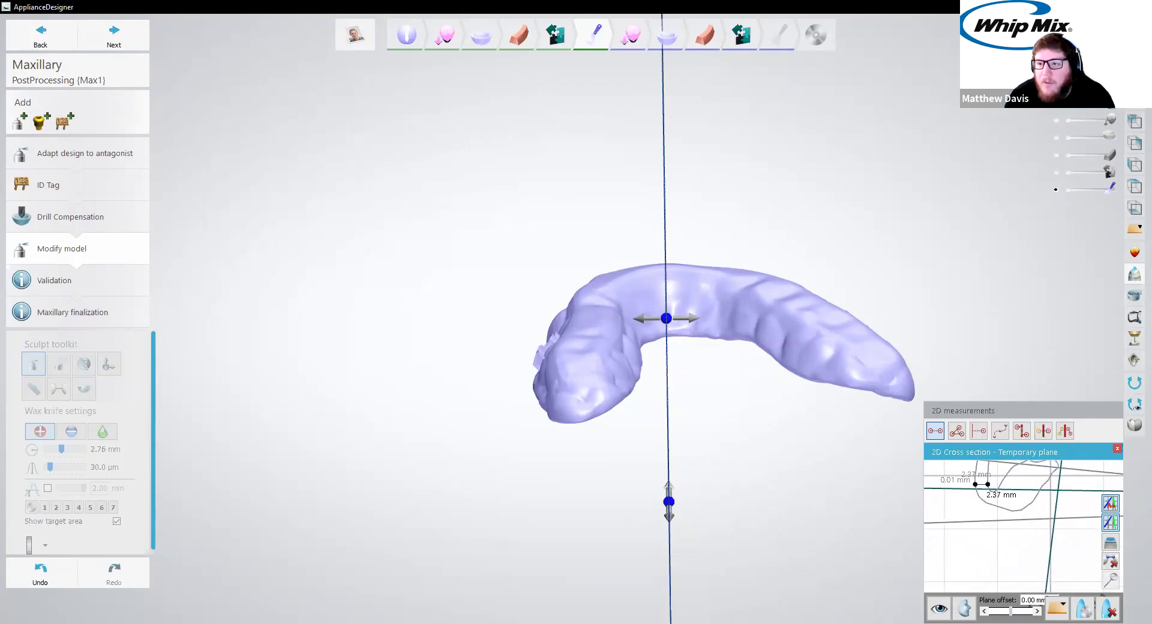
Show the upper and lower models and compare their outlines with the splint's in the cross section
{"action": "left_click", "coordinate": [1056, 86]}
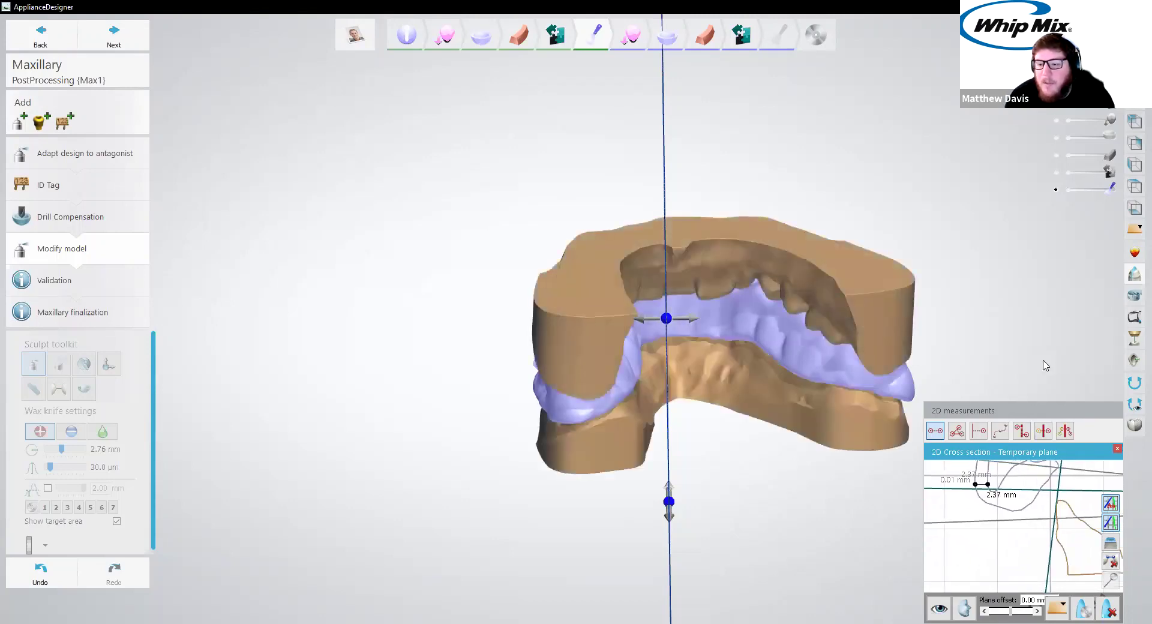
{"action": "right_click_drag", "start_coordinate": [965, 522], "coordinate": [947, 555]}
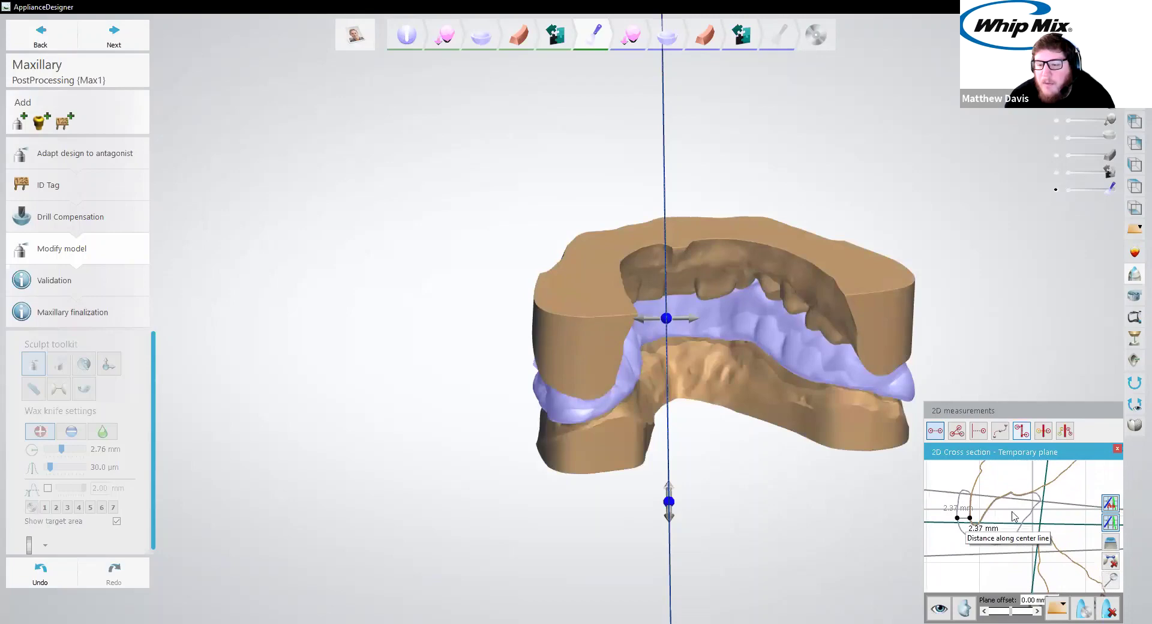
{"action": "scroll", "coordinate": [667, 322], "scroll_direction": "down", "scroll_amount": 3}
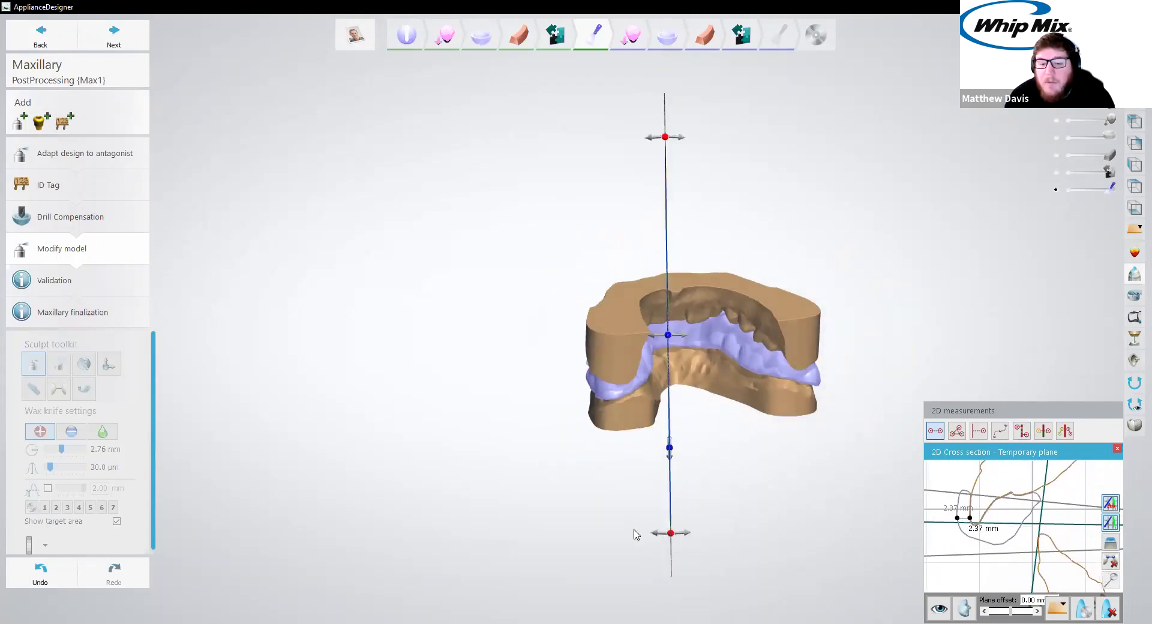
{"action": "right_click_drag", "start_coordinate": [636, 535], "coordinate": [660, 552]}
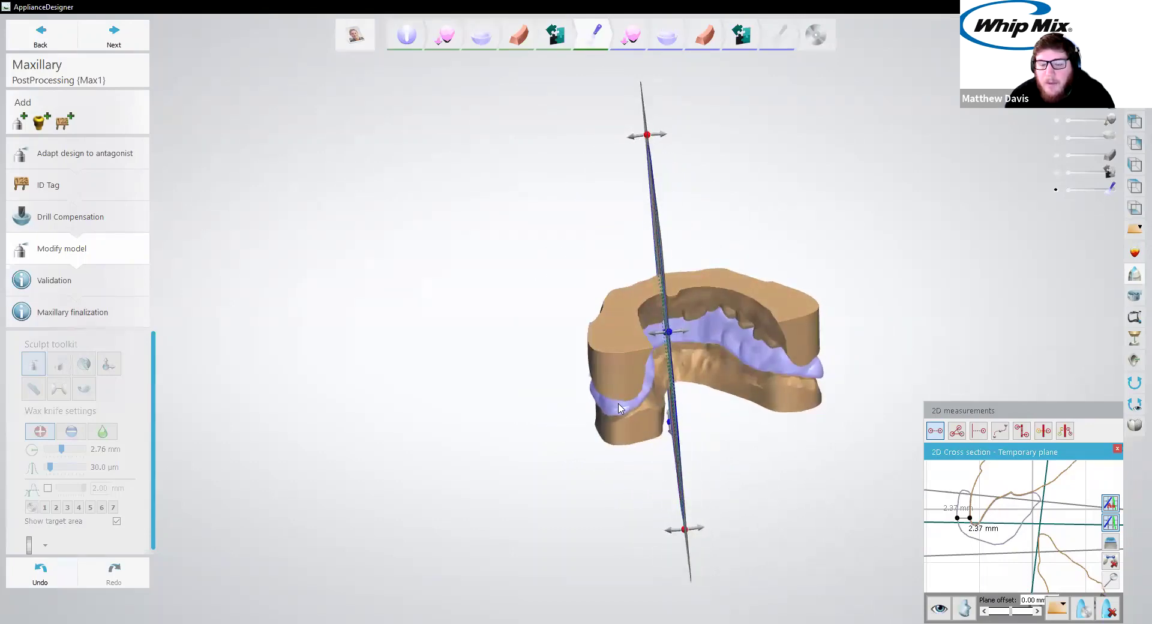
Delete the length measurement and remove the temporary cross-section plane without saving it
{"action": "left_click", "coordinate": [1110, 562]}
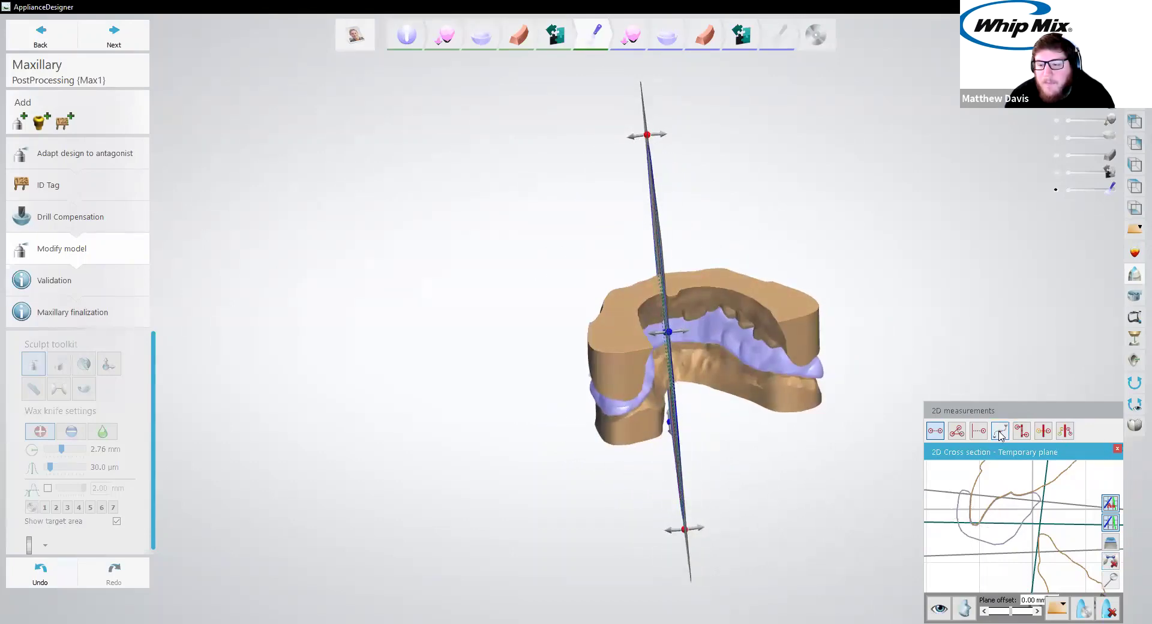
{"action": "left_click", "coordinate": [1110, 610]}
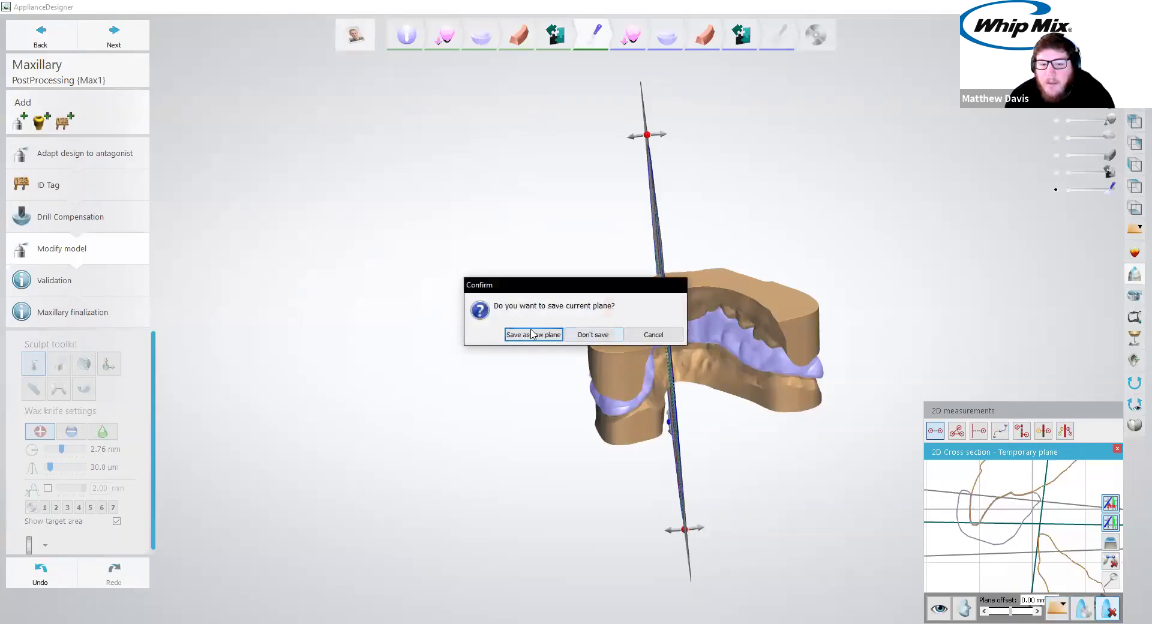
{"action": "left_click", "coordinate": [591, 335]}
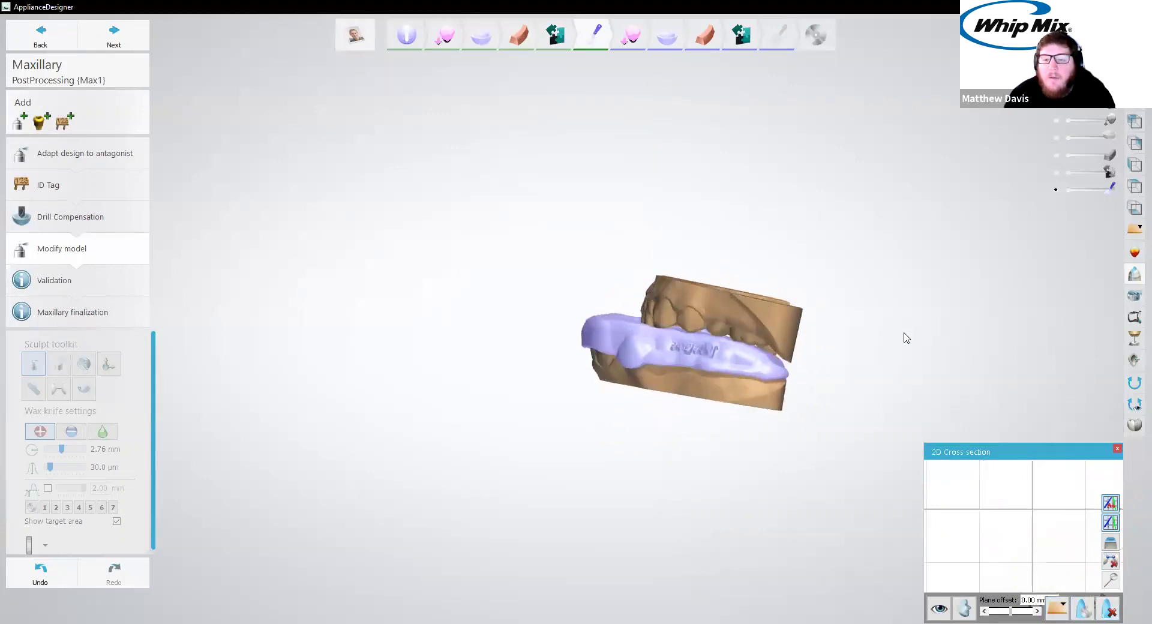
Cut a vertical 2D cross section through the splint's back region behind the ID tag and measure between its inner and outer surfaces
{"action": "left_click_drag", "start_coordinate": [752, 261], "coordinate": [715, 481]}
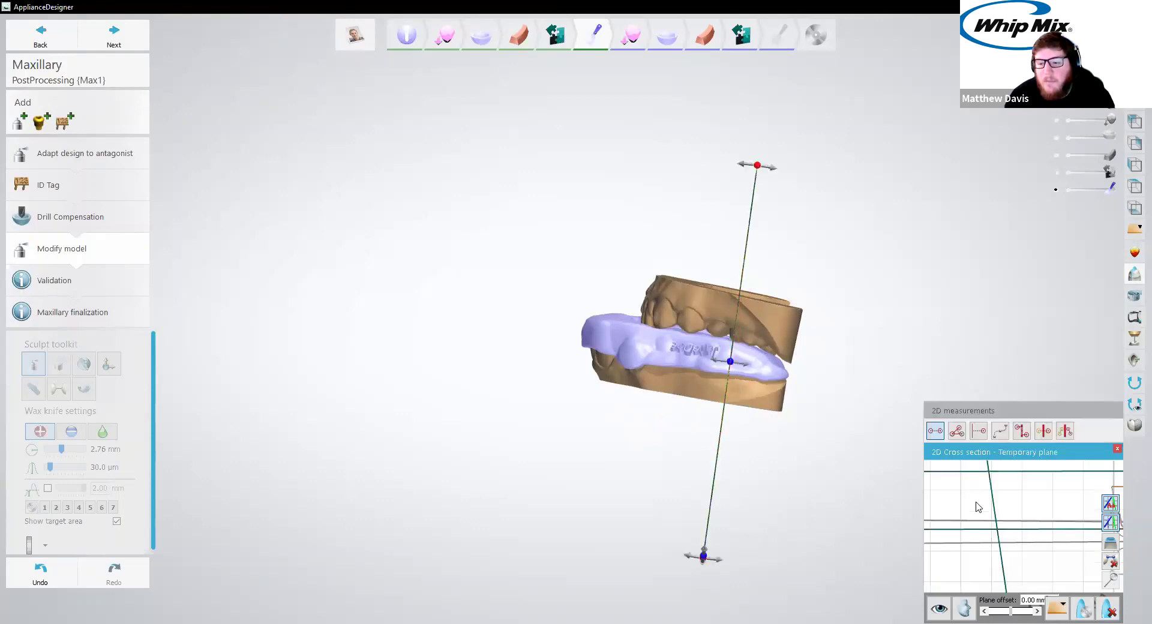
{"action": "left_click_drag", "start_coordinate": [1097, 529], "coordinate": [1009, 523]}
{"action": "scroll", "coordinate": [1011, 523], "scroll_direction": "up", "scroll_amount": 8}
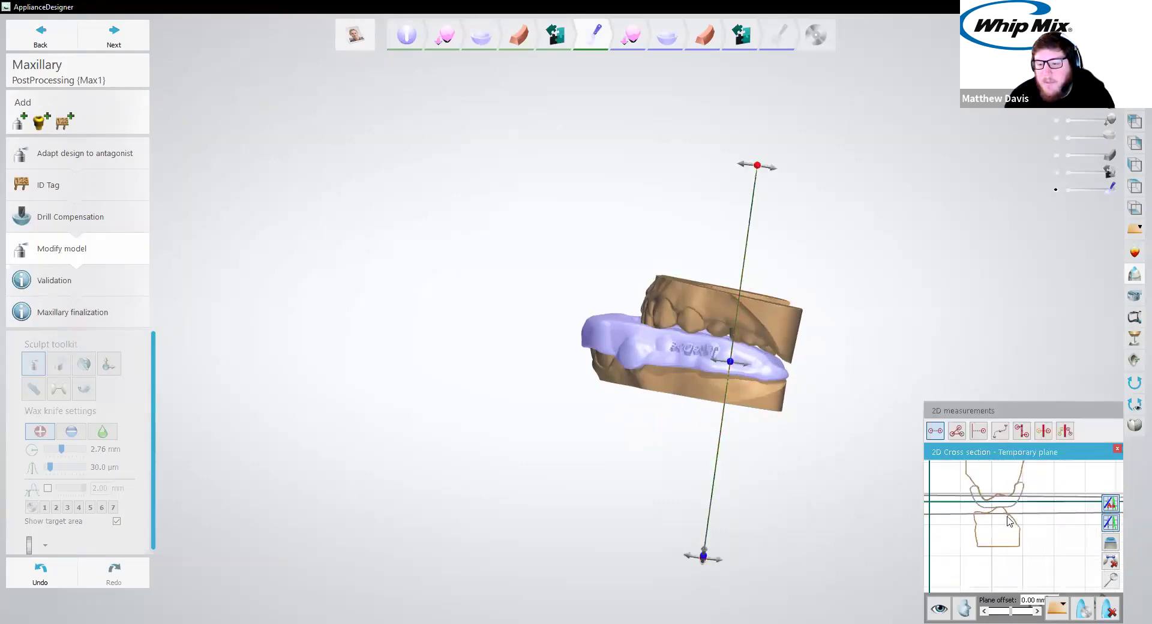
{"action": "left_click_drag", "start_coordinate": [972, 489], "coordinate": [1007, 531]}
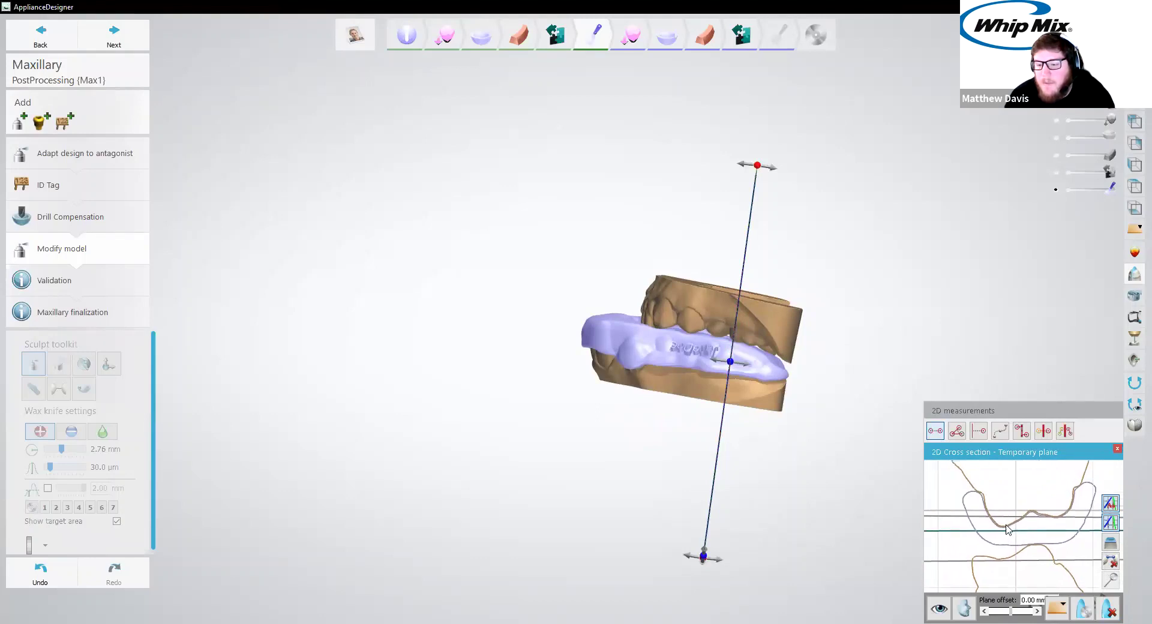
{"action": "left_click", "coordinate": [1036, 546]}
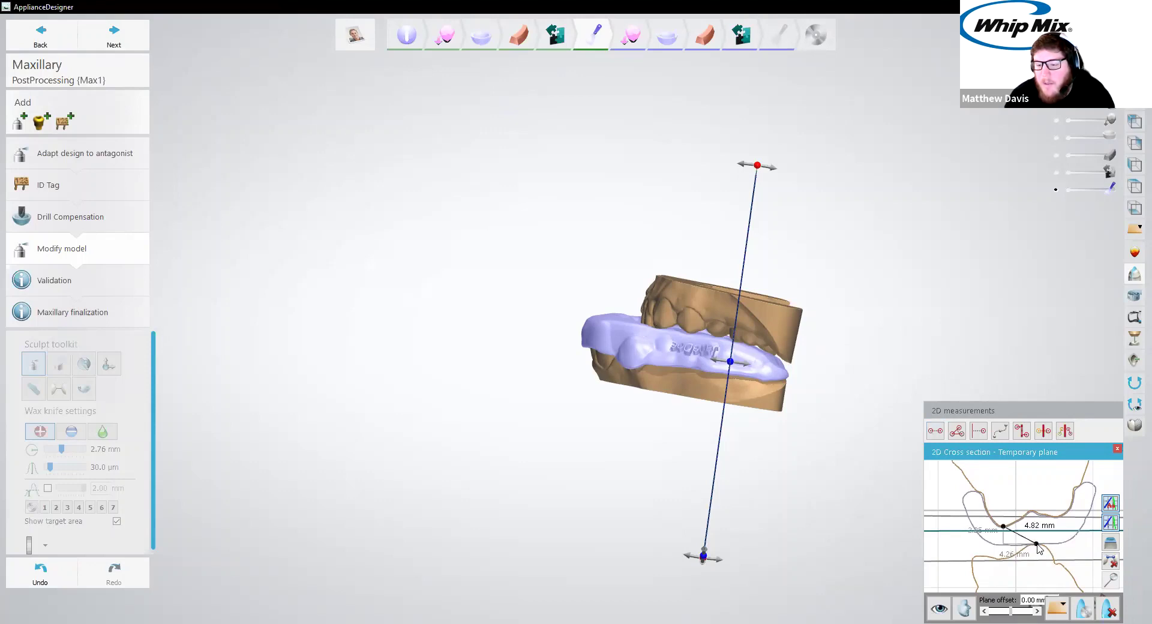
Examine the splint's wall around the length measurement and its outline between the upper and lower models in the cross section
{"action": "scroll", "coordinate": [983, 538], "scroll_direction": "up", "scroll_amount": 5}
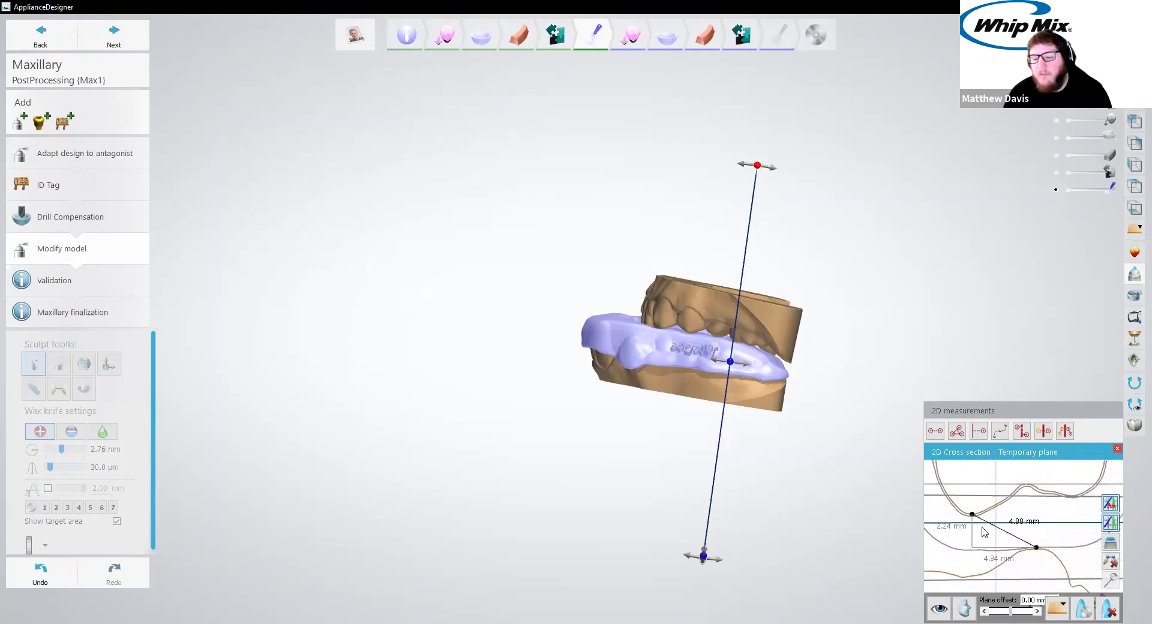
{"action": "scroll", "coordinate": [942, 547], "scroll_direction": "up", "scroll_amount": 1}
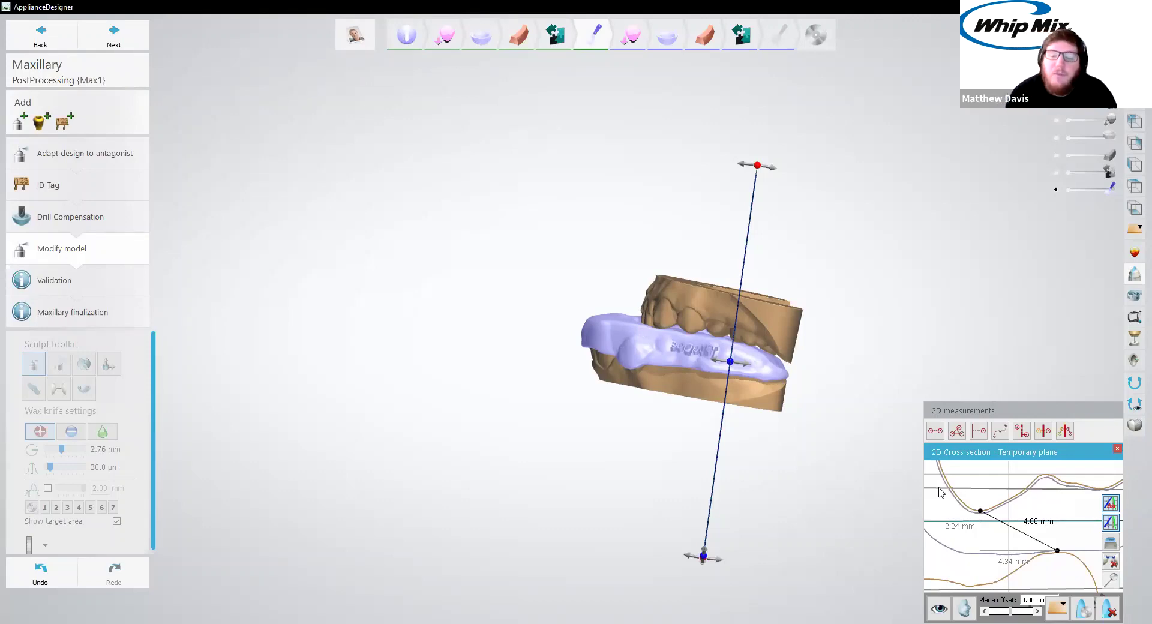
{"action": "scroll", "coordinate": [757, 364], "scroll_direction": "down", "scroll_amount": 2}
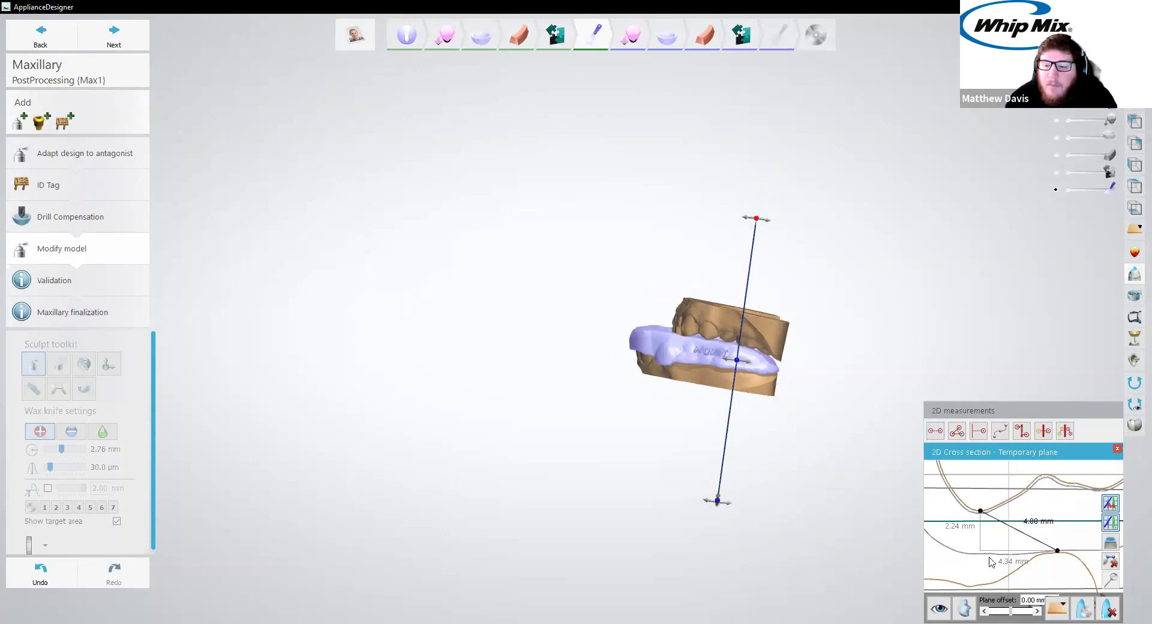
{"action": "scroll", "coordinate": [991, 562], "scroll_direction": "down", "scroll_amount": 4}
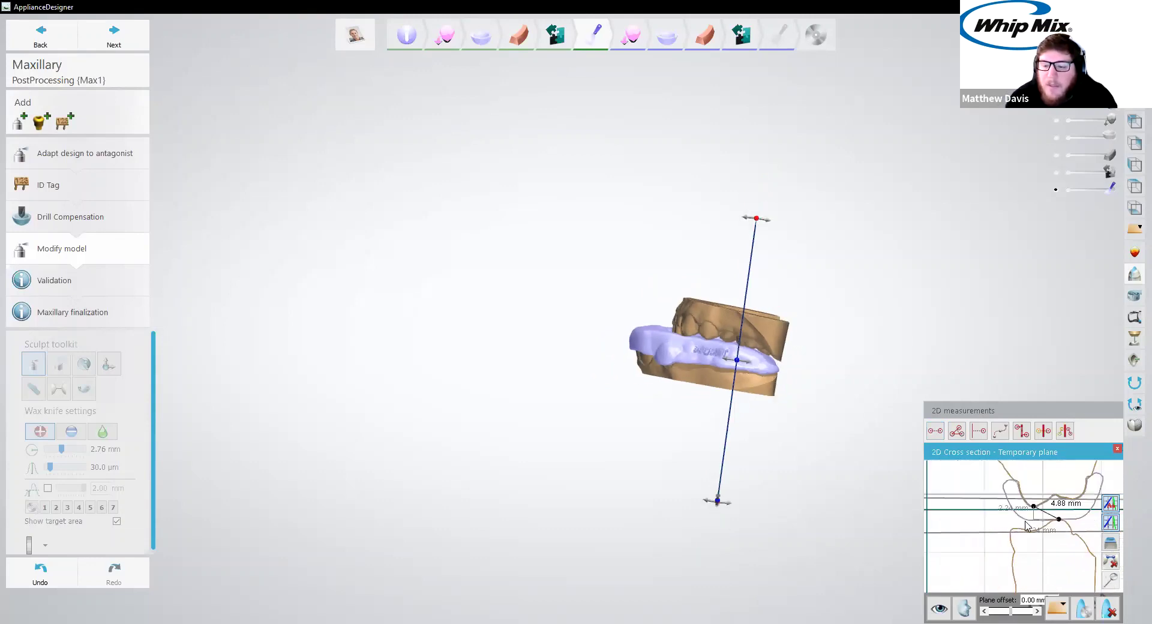
{"action": "scroll", "coordinate": [1006, 517], "scroll_direction": "down", "scroll_amount": 2}
{"action": "scroll", "coordinate": [1014, 525], "scroll_direction": "down", "scroll_amount": 2}
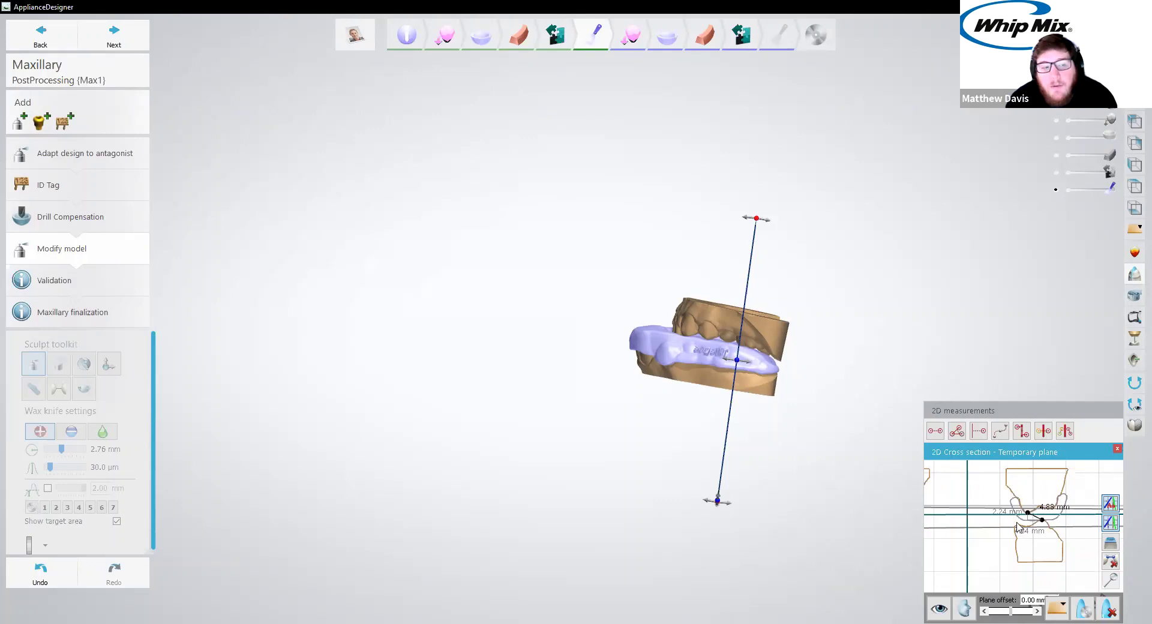
{"action": "scroll", "coordinate": [1023, 536], "scroll_direction": "up", "scroll_amount": 5}
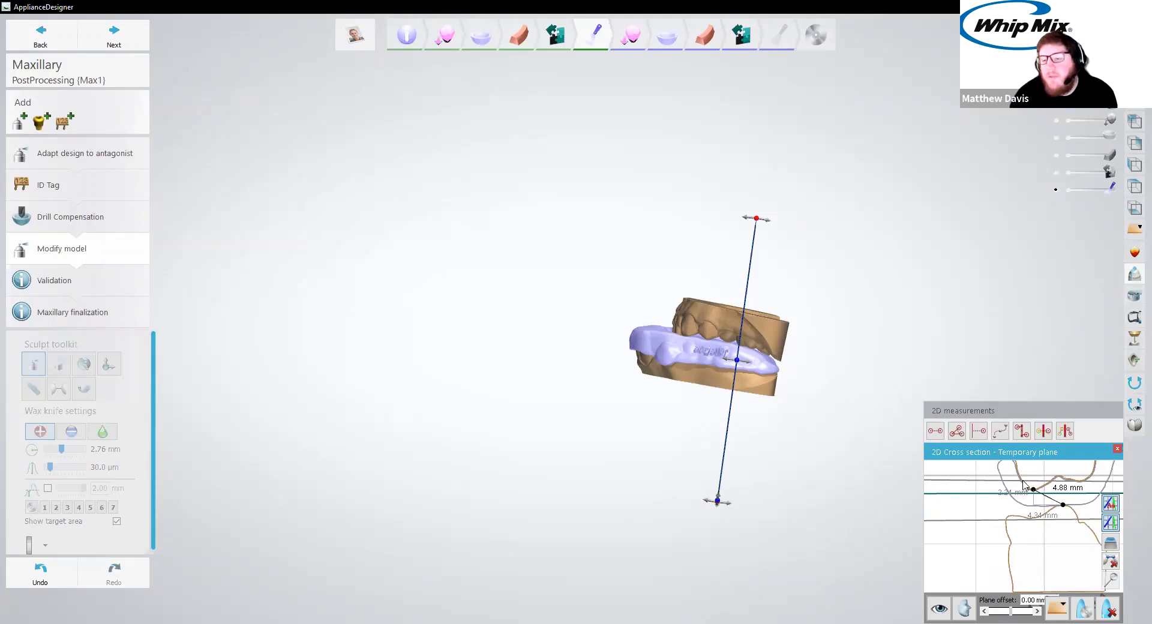
{"action": "scroll", "coordinate": [1028, 490], "scroll_direction": "up", "scroll_amount": 2}
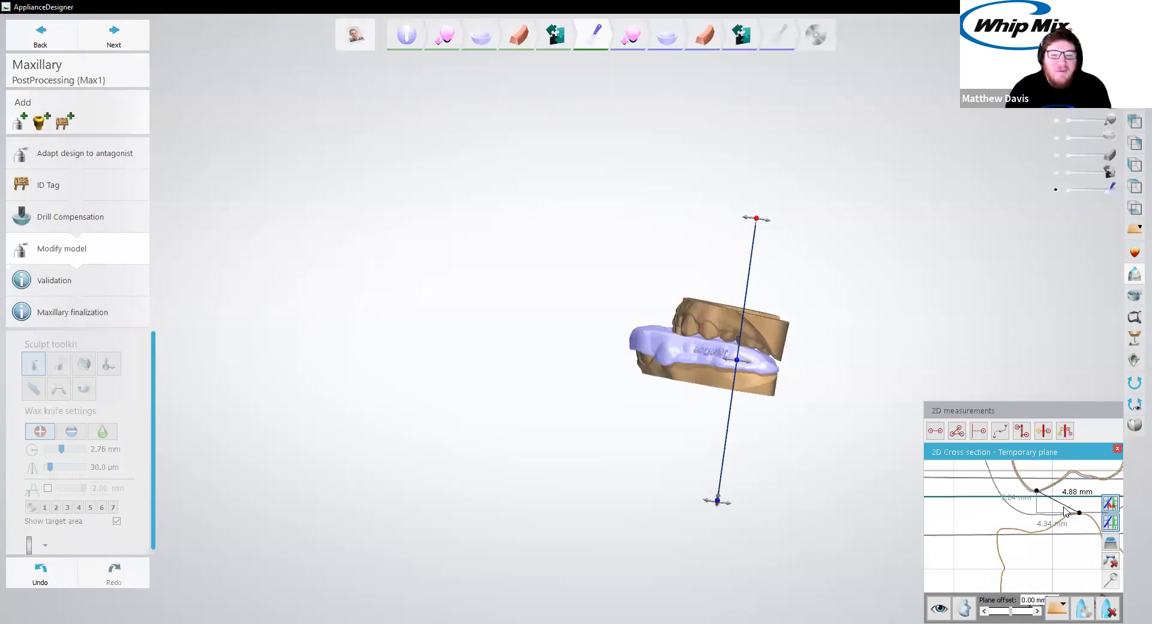
Look through the other 2D measurement tools, close the cross section, and view the splint on the models from below
{"action": "left_click", "coordinate": [978, 427]}
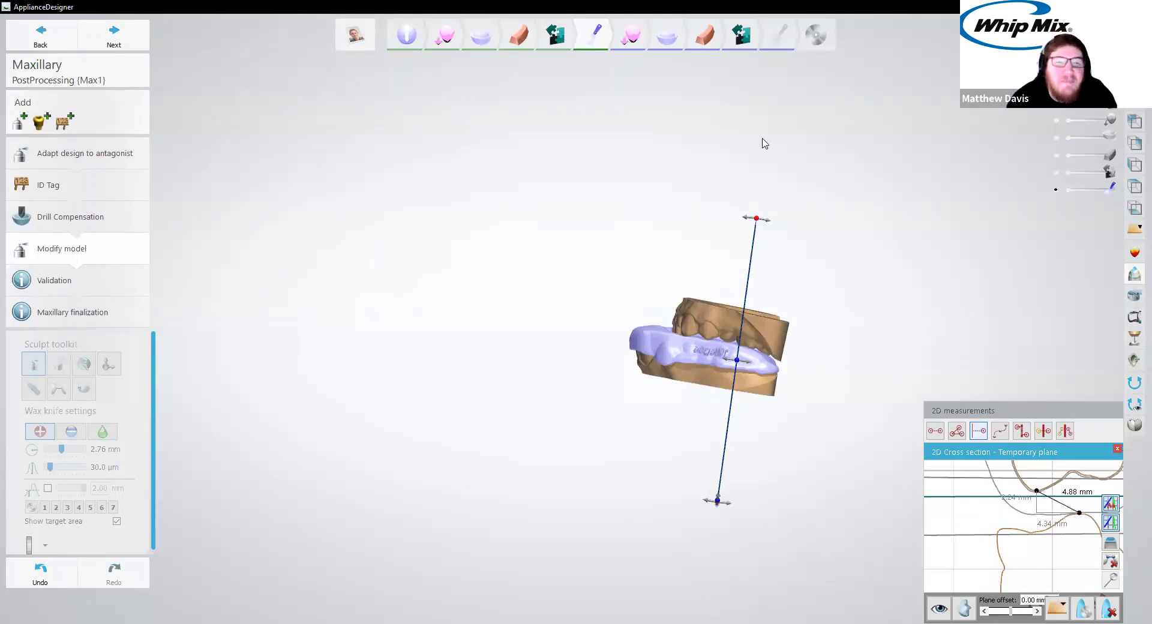
{"action": "left_click", "coordinate": [1021, 430]}
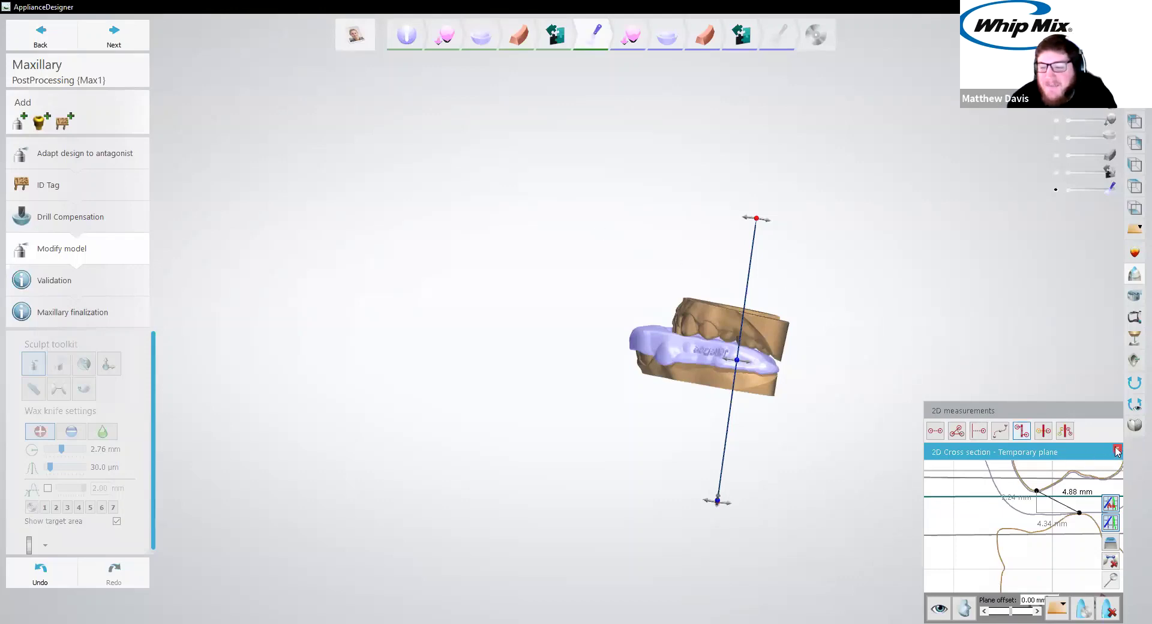
{"action": "left_click", "coordinate": [1116, 449]}
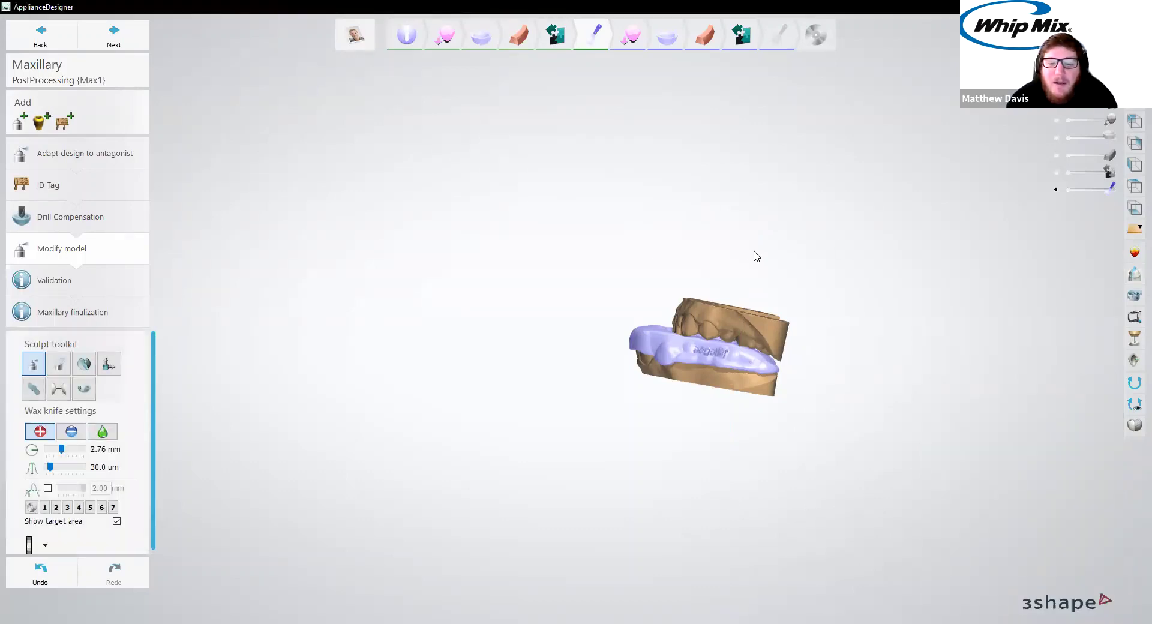
{"action": "right_click_drag", "start_coordinate": [756, 252], "coordinate": [663, 397]}
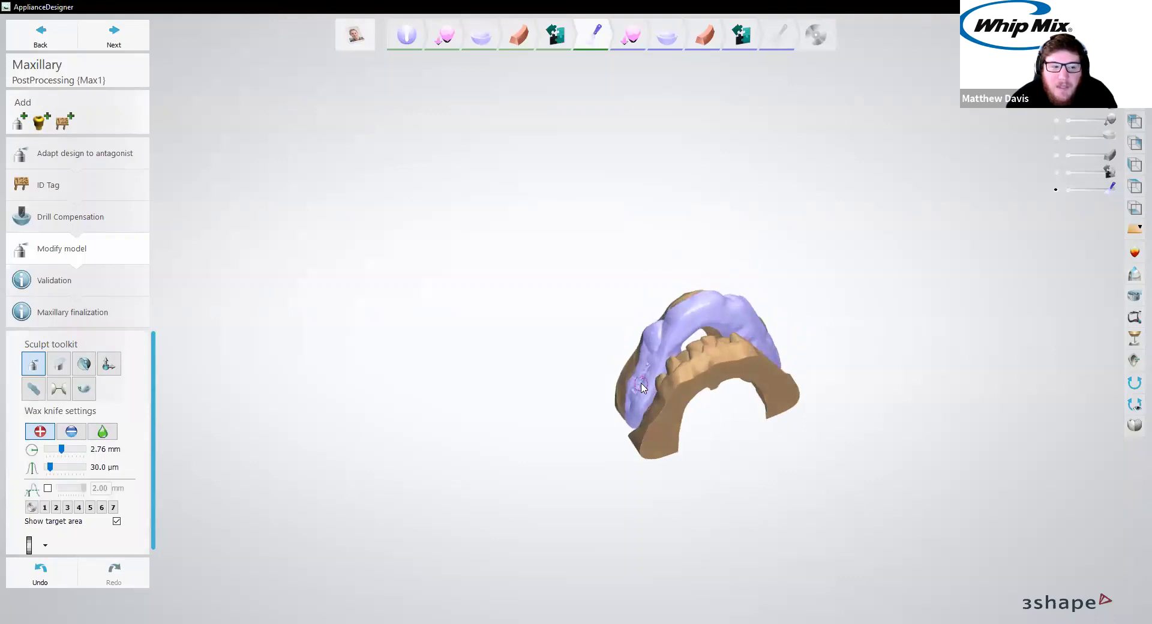
Proceed to the maxillary splint's validation and remove the temporary cross-section plane without saving it
{"action": "left_click", "coordinate": [132, 45]}
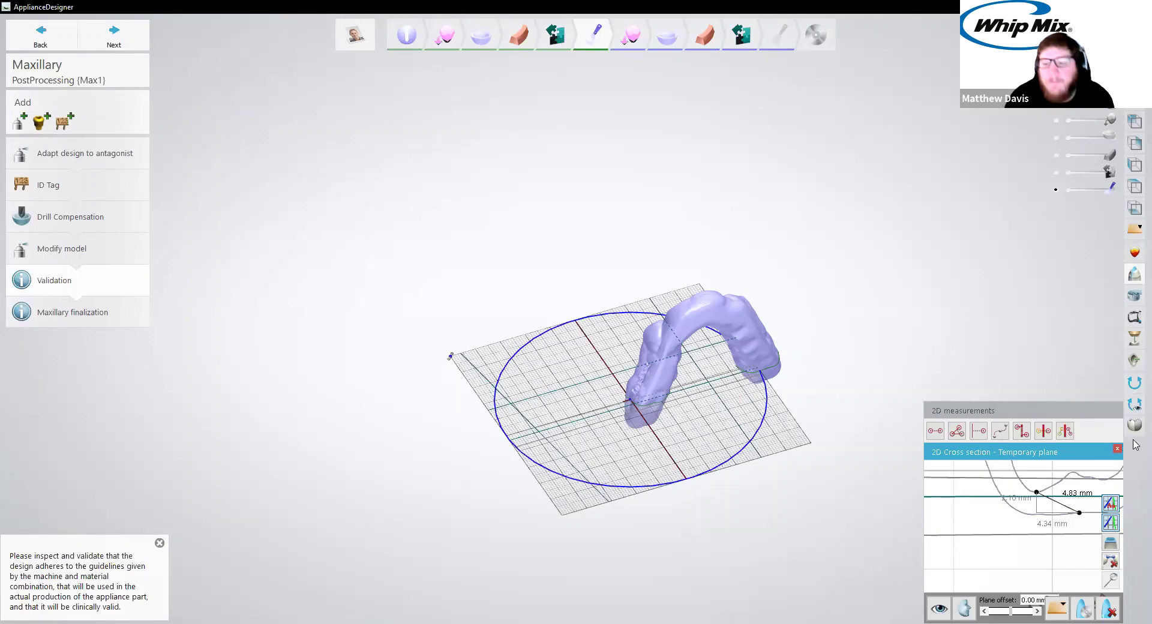
{"action": "left_click", "coordinate": [1109, 609]}
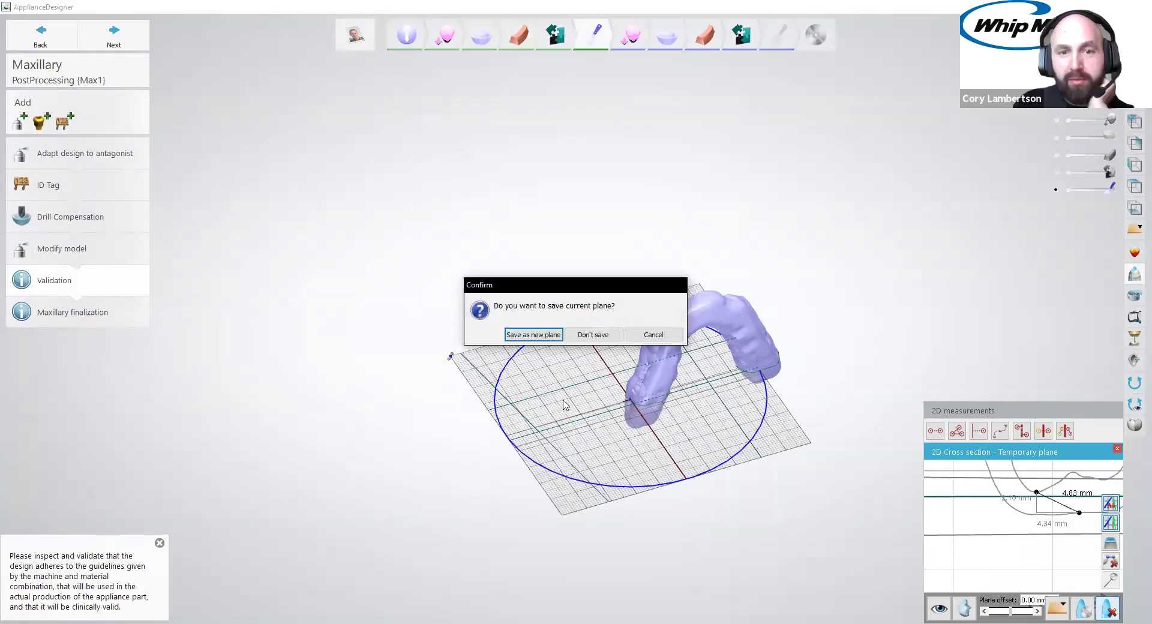
{"action": "left_click", "coordinate": [585, 336]}
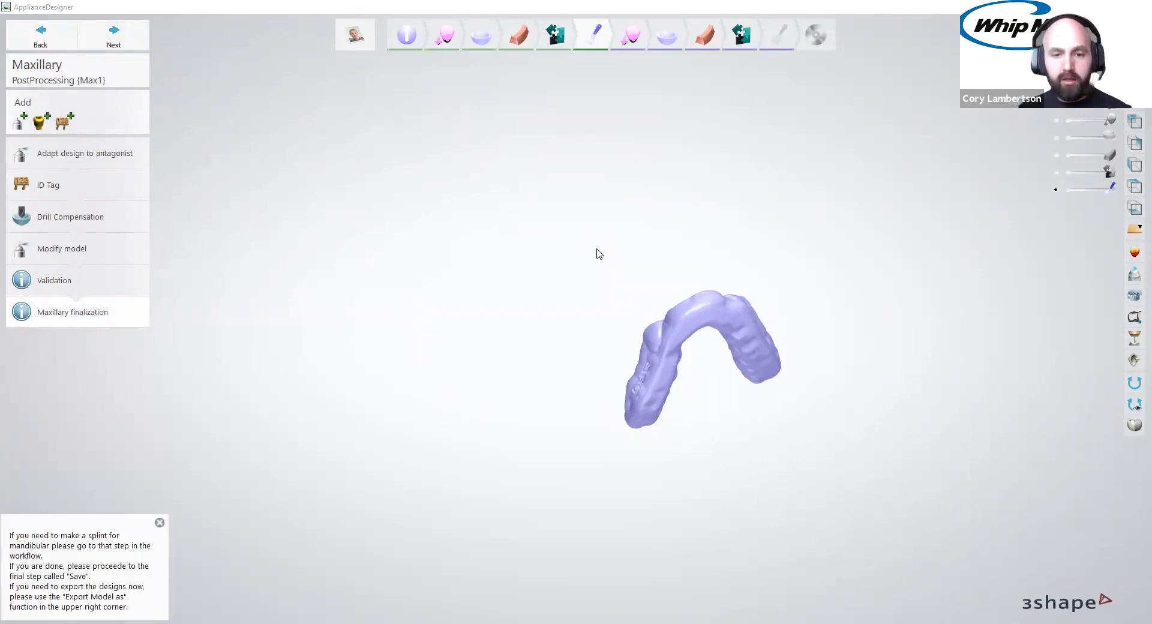
Complete the maxillary finalization and skip the mandibular splint workflow to reach the final save stage
{"action": "left_click", "coordinate": [159, 522]}
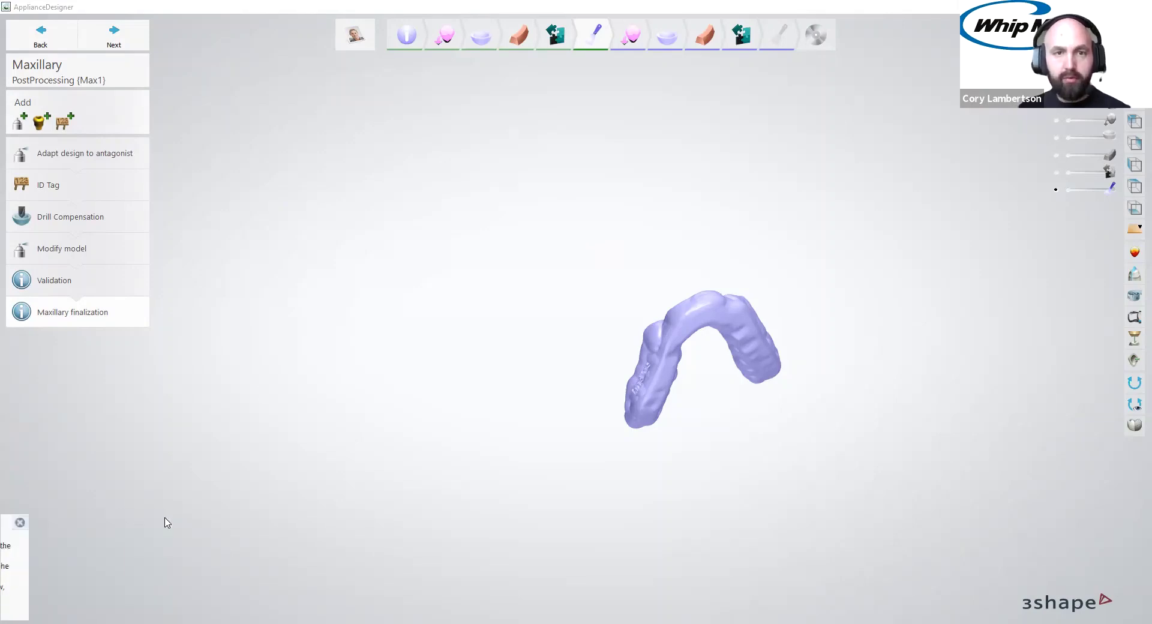
{"action": "left_click", "coordinate": [133, 32]}
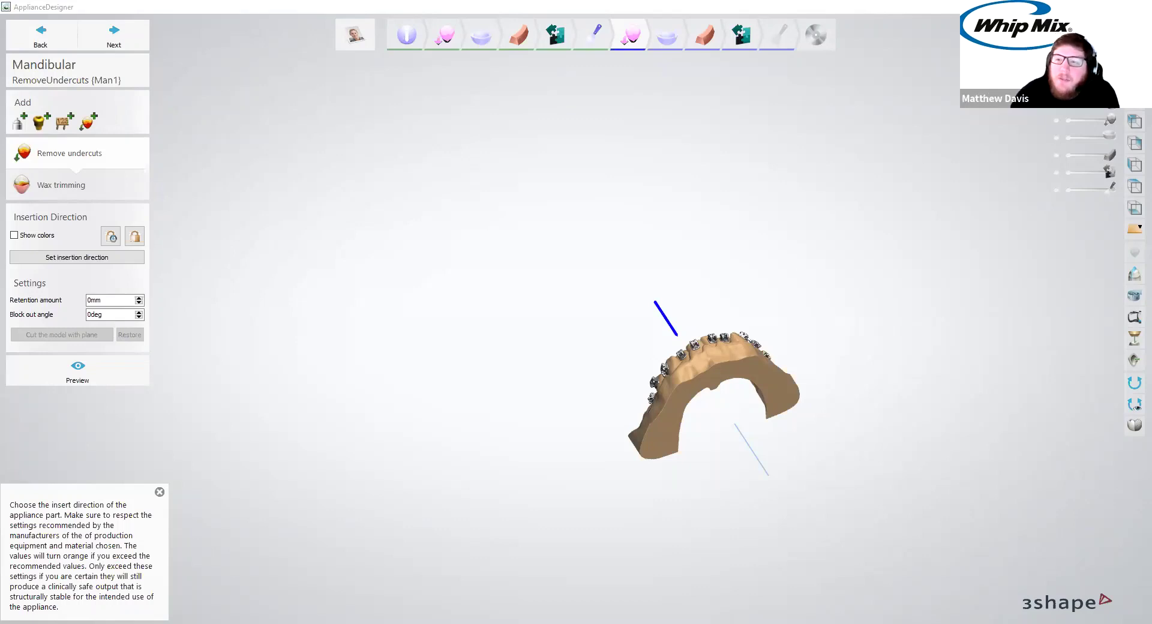
{"action": "right_click_drag", "start_coordinate": [716, 390], "coordinate": [790, 321]}
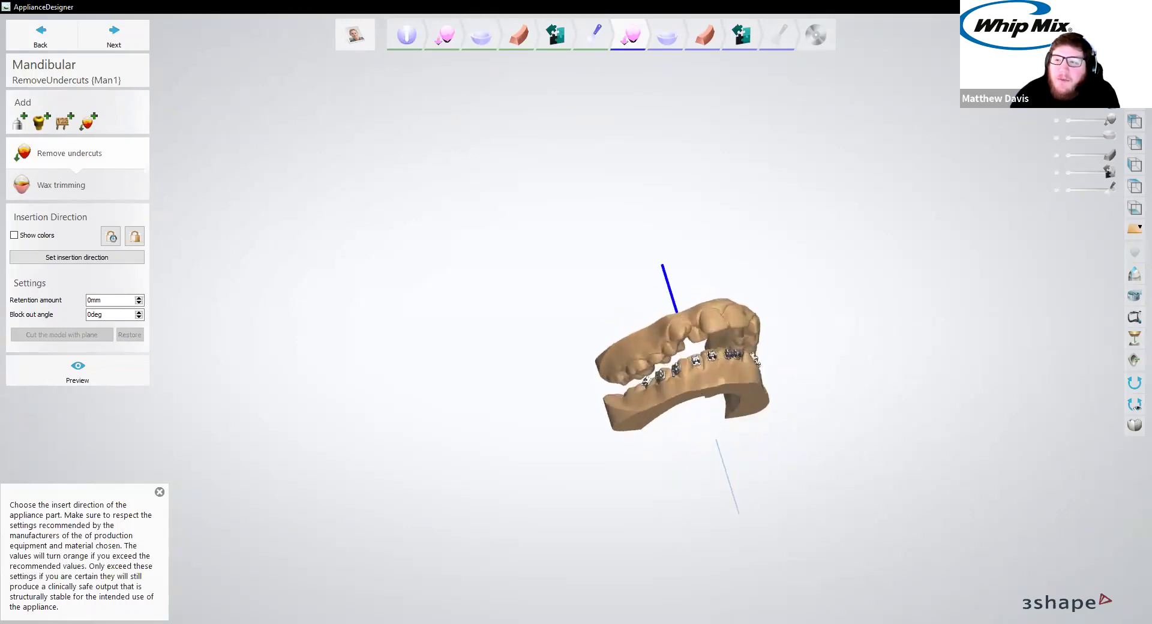
{"action": "left_click", "coordinate": [1056, 68]}
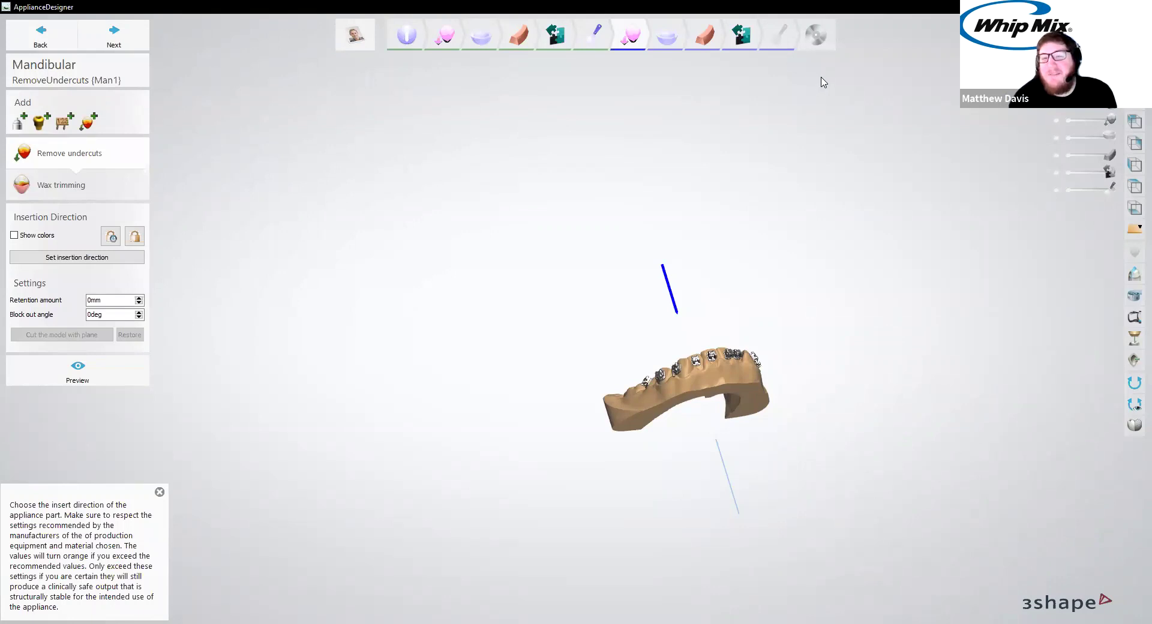
{"action": "left_click", "coordinate": [822, 50]}
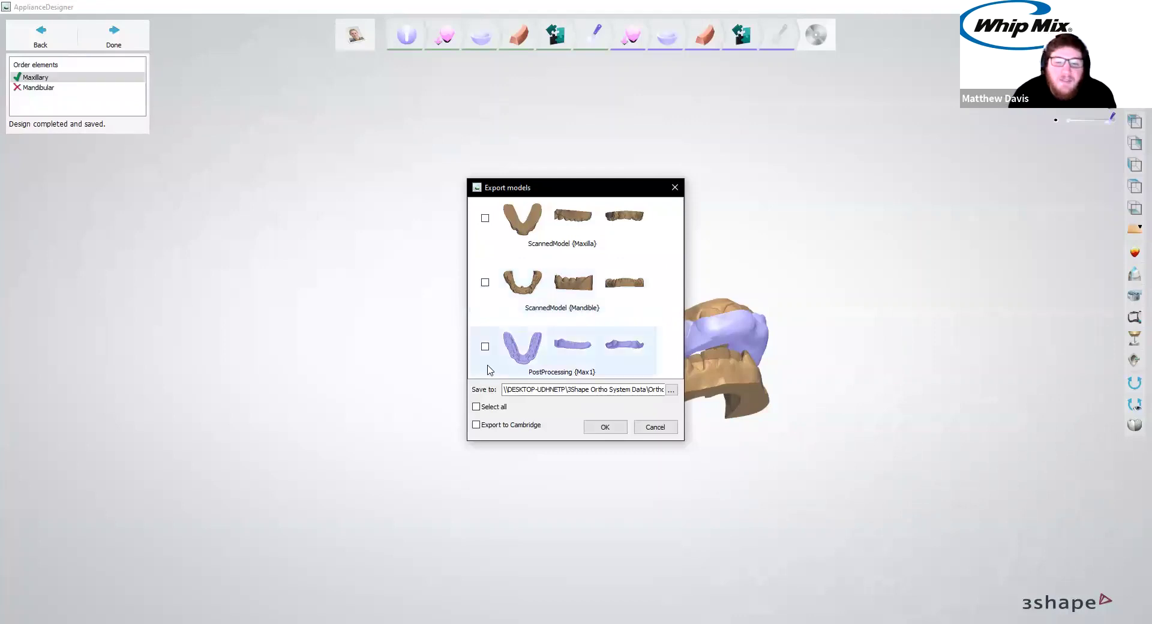
Mark the PostProcessing (Max1) model for export, cancel the export, and finish the saved design
{"action": "left_click", "coordinate": [484, 347]}
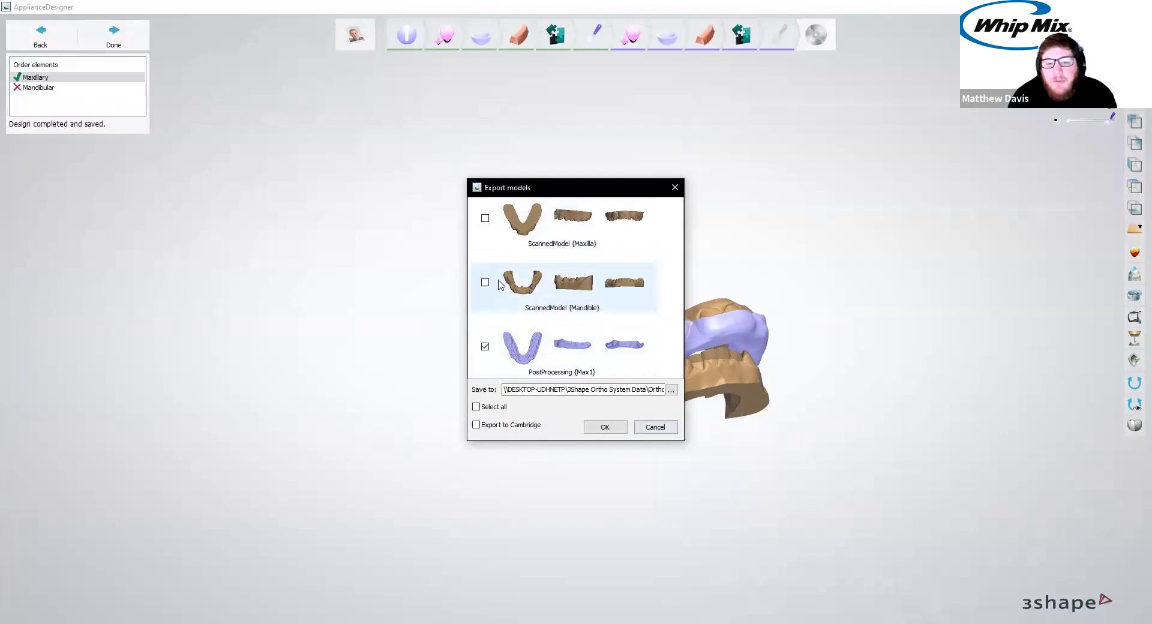
{"action": "left_click", "coordinate": [662, 429]}
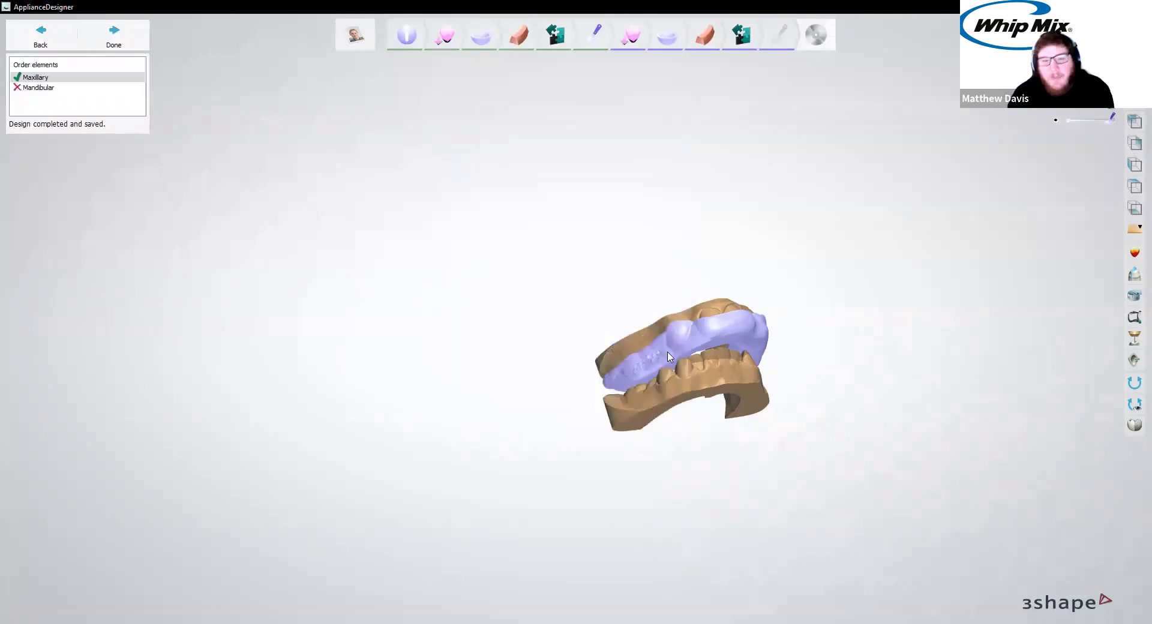
{"action": "left_click", "coordinate": [112, 37]}
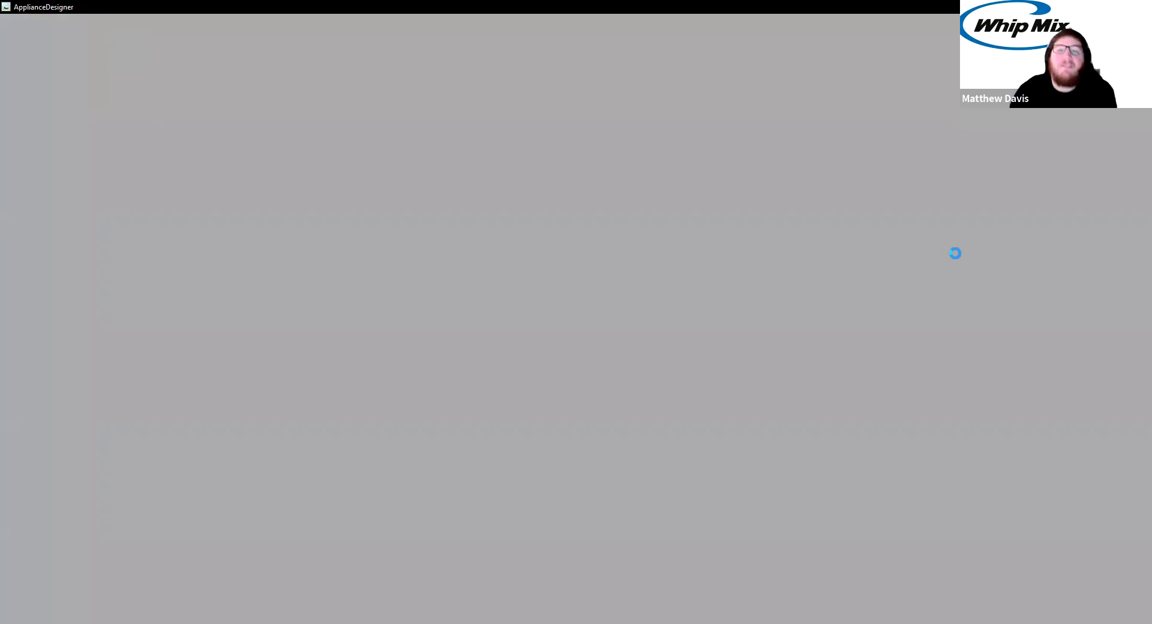